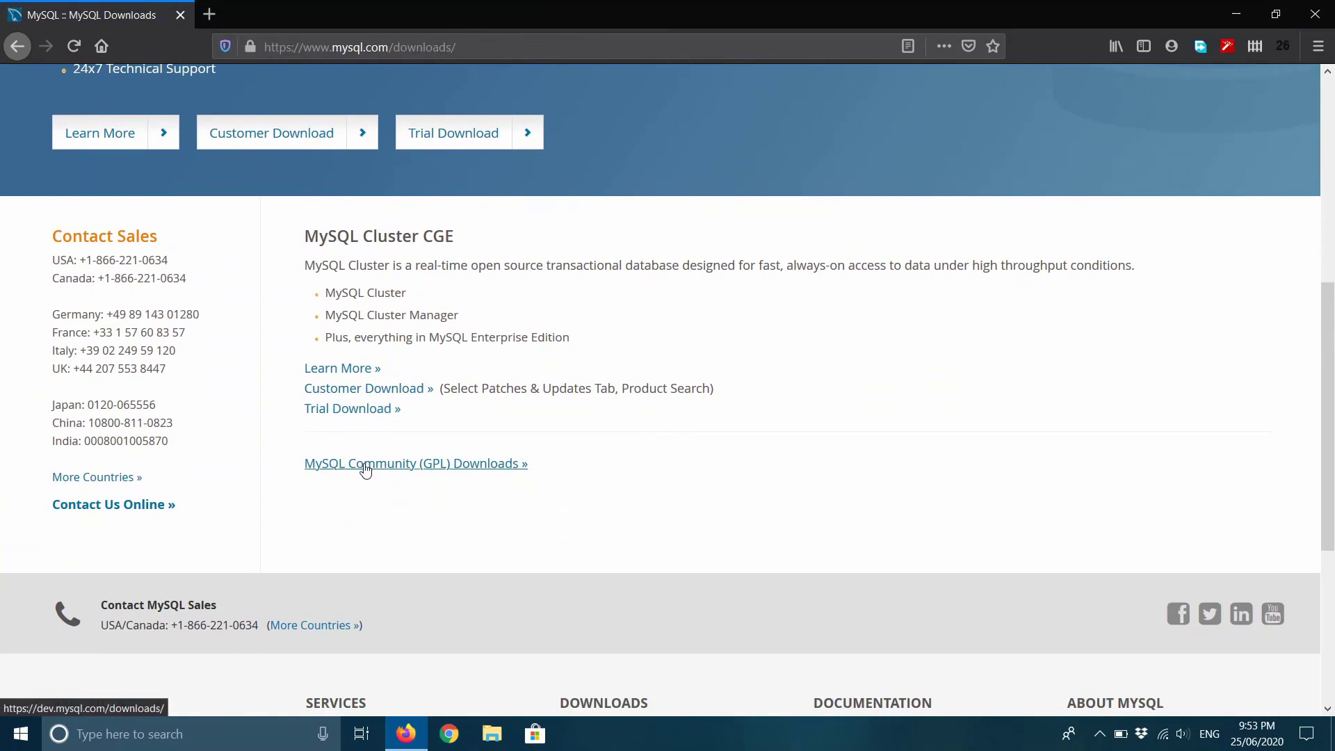
Go from MySQL Community (GPL) Downloads to the MySQL Installer for Windows download page.
click(430, 469)
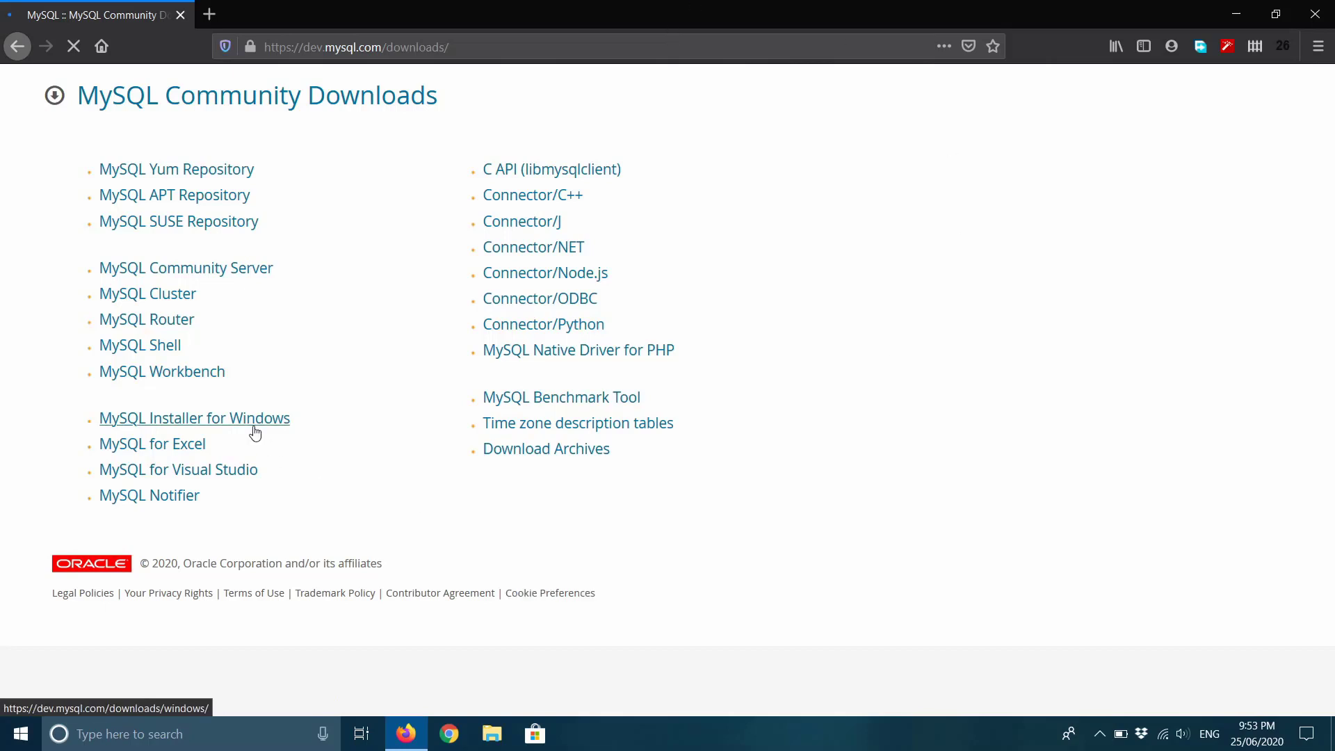
click(196, 271)
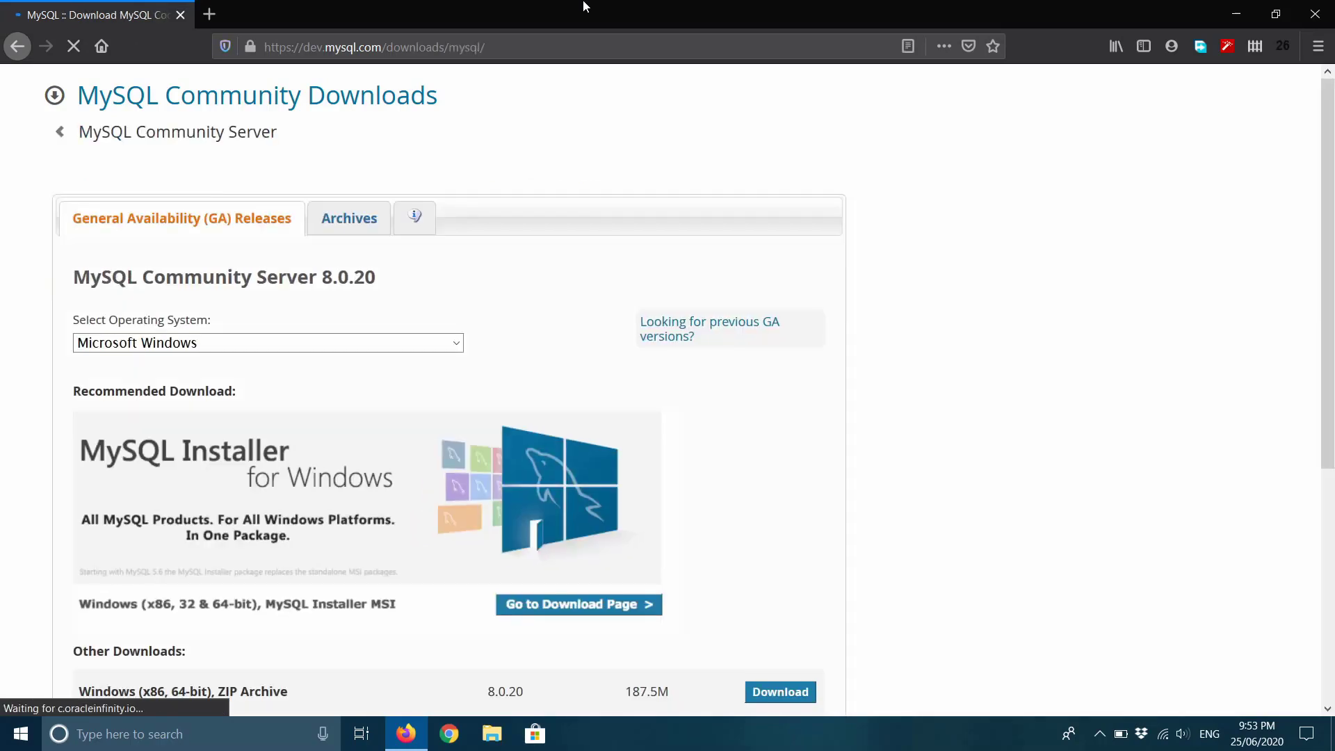
scroll(973, 337, down, 4)
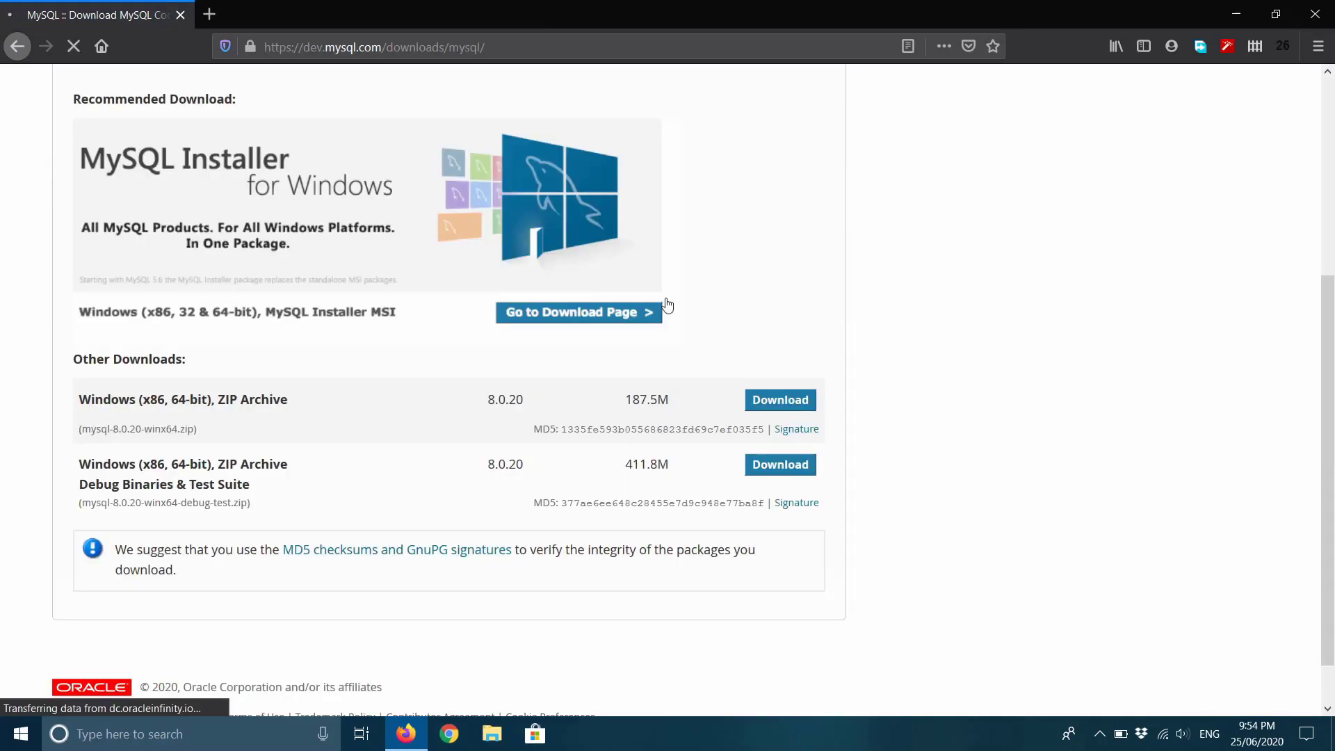
click(578, 316)
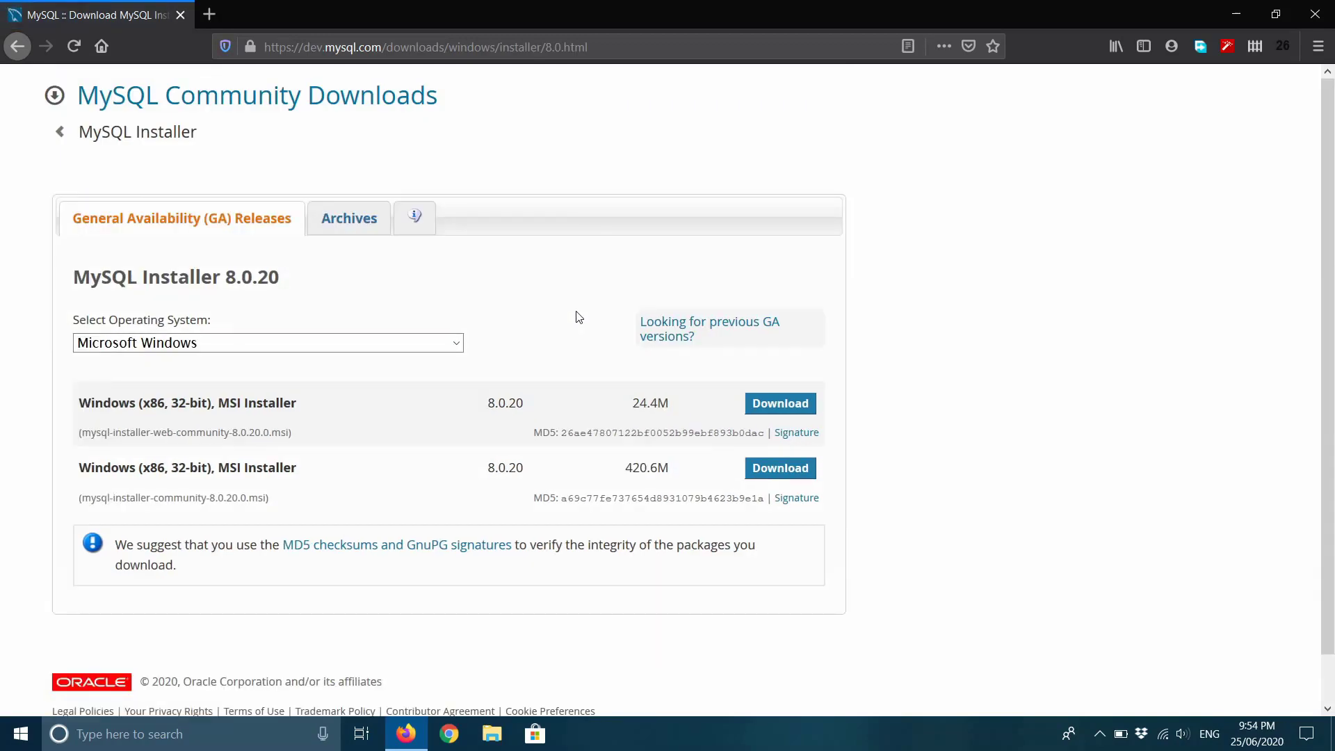
scroll(578, 317, down, 1)
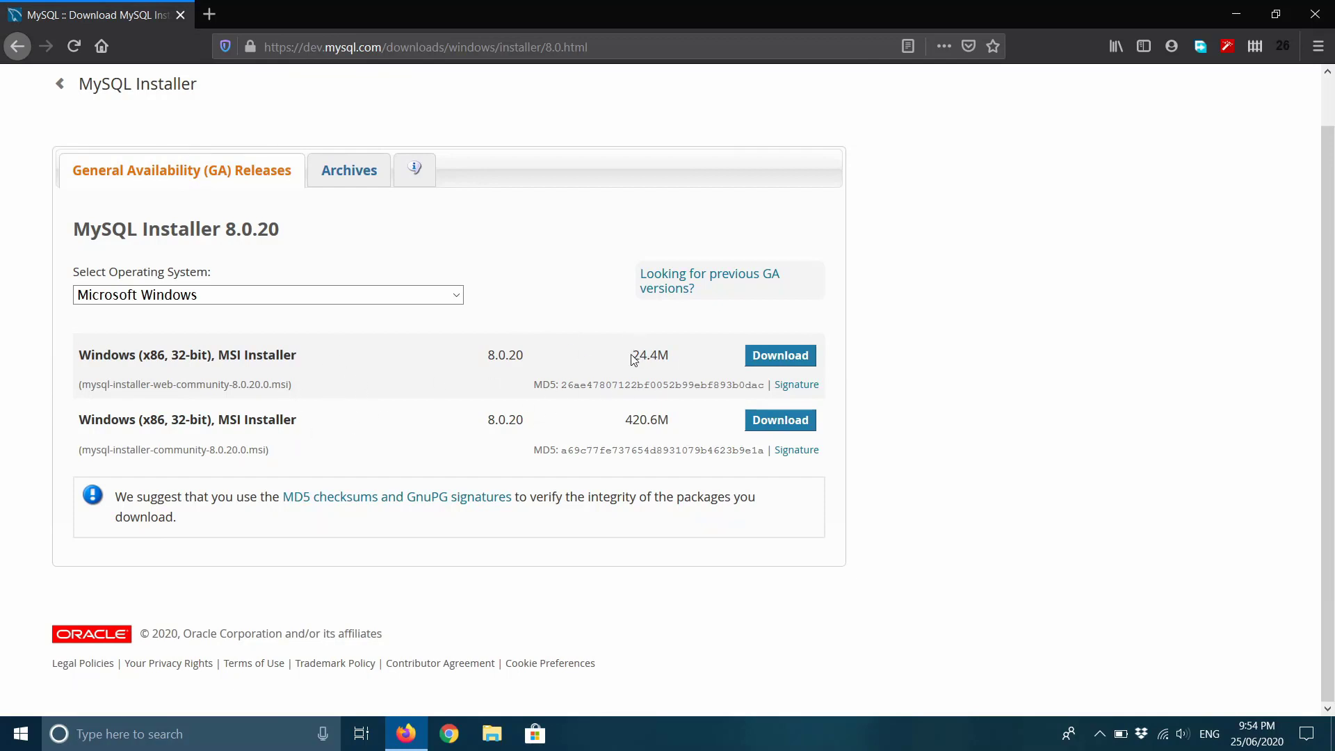
Compare the 24.4M and 420.6M installer sizes and download the 24.4M web installer.
drag(634, 358, 670, 357)
click(668, 369)
drag(630, 422, 683, 424)
click(635, 421)
double_click(629, 420)
click(655, 438)
drag(628, 419, 674, 425)
click(643, 423)
mouse_move(629, 419)
mouse_down()
mouse_move(659, 421)
mouse_move(628, 421)
mouse_up()
click(668, 422)
click(656, 420)
click(794, 357)
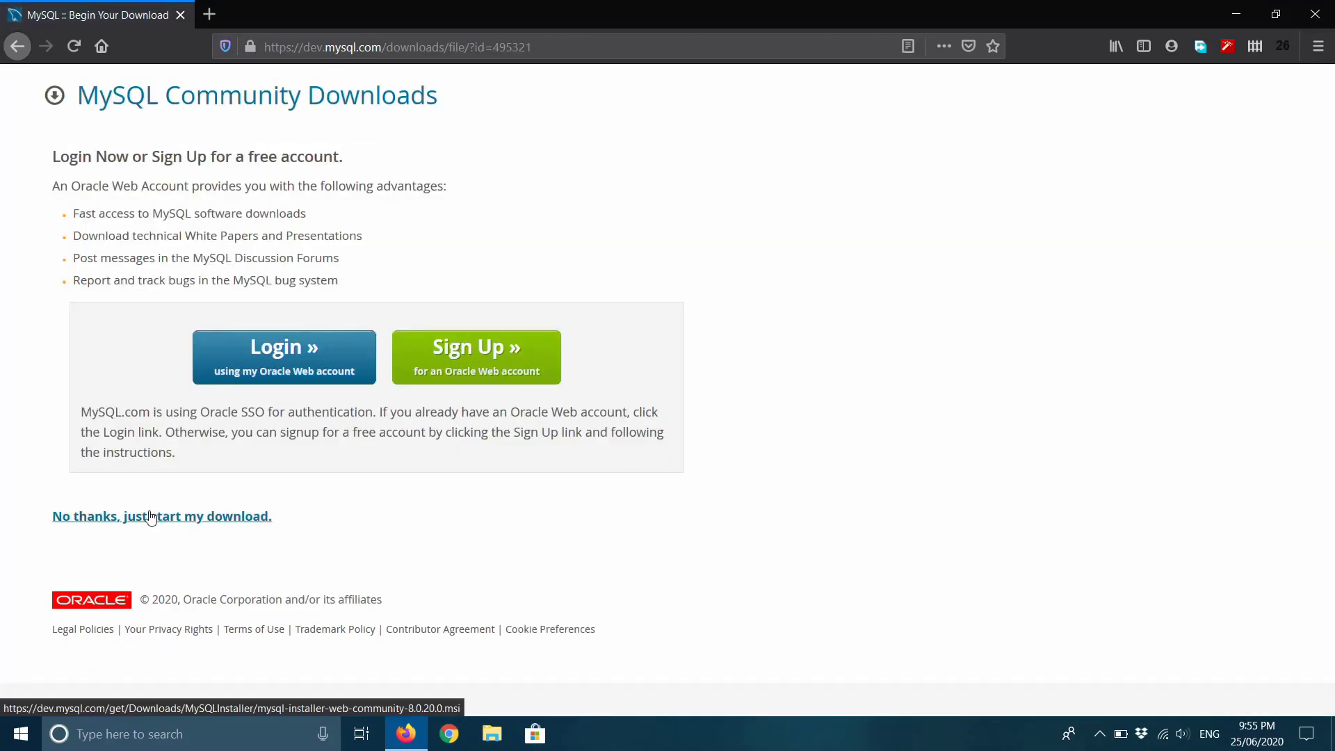
Skip login, save mysql-installer-web-community-8.0.20.0.msi to Downloads, and open a new browser tab.
click(185, 520)
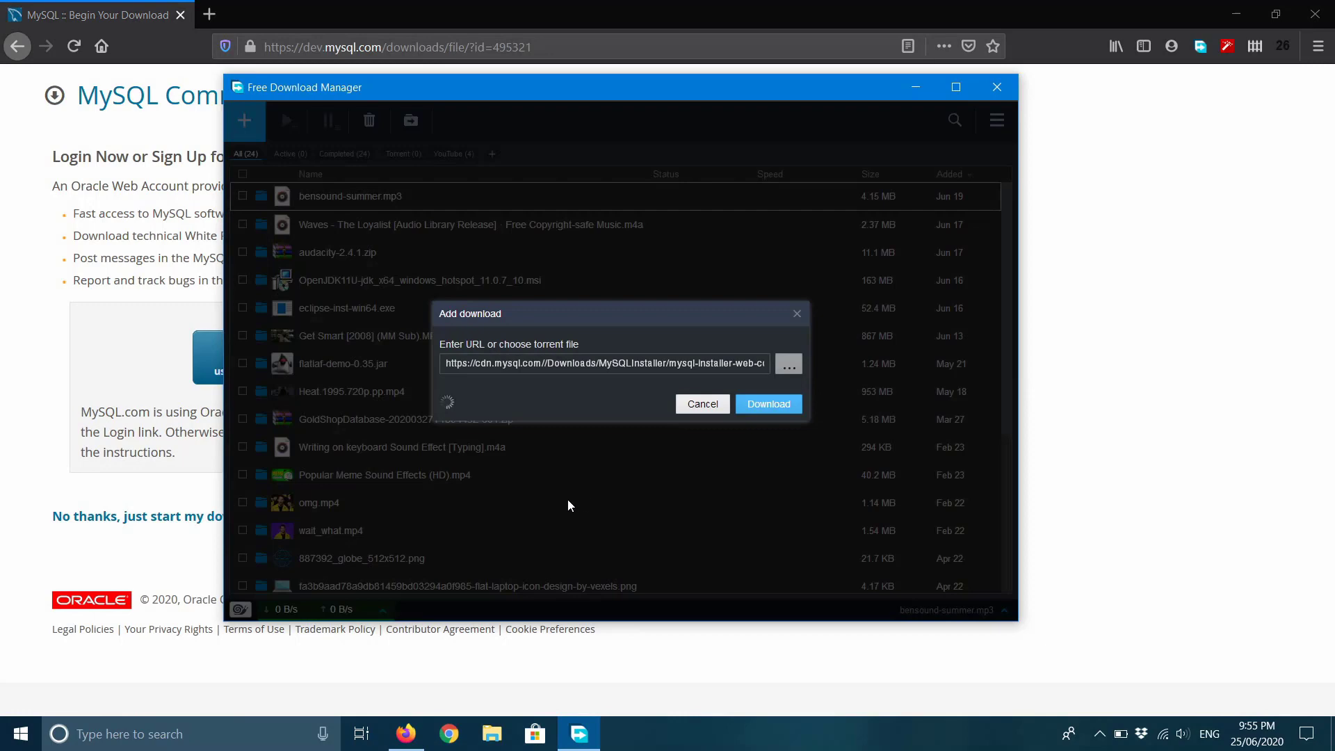
click(769, 443)
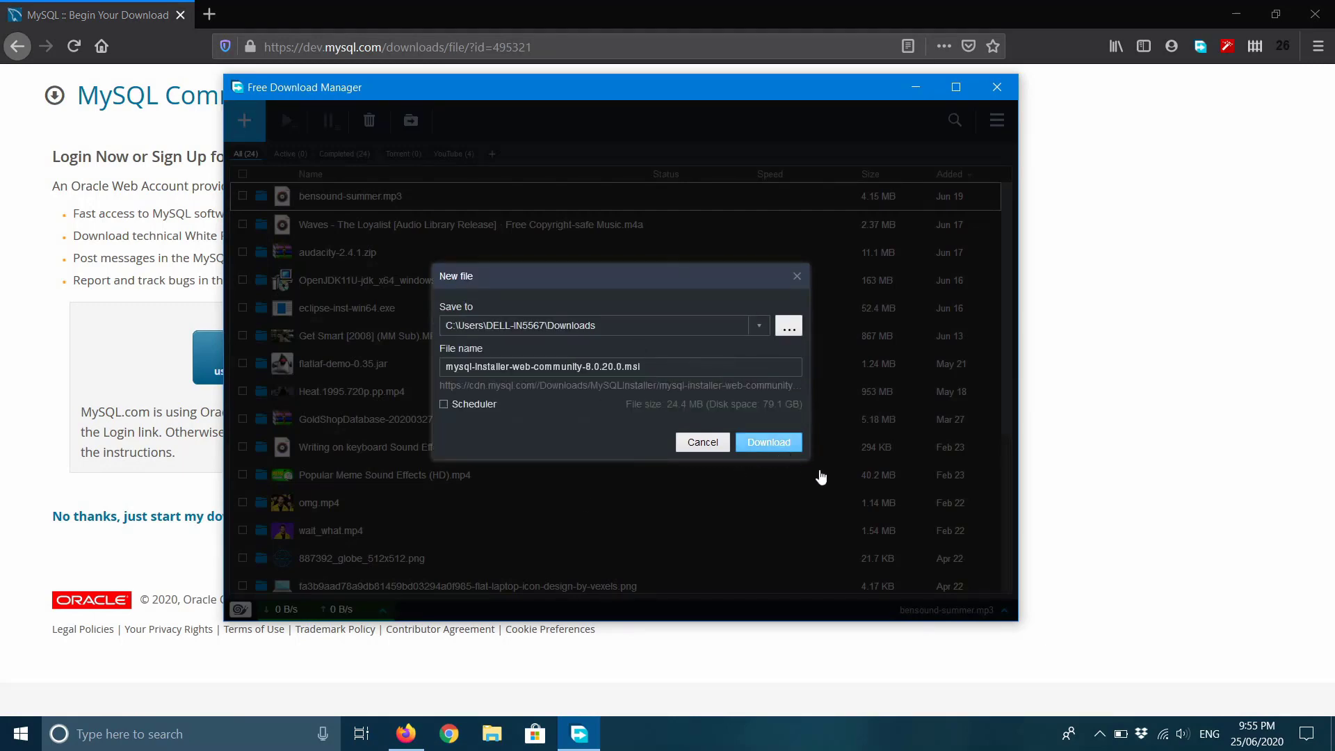
click(917, 88)
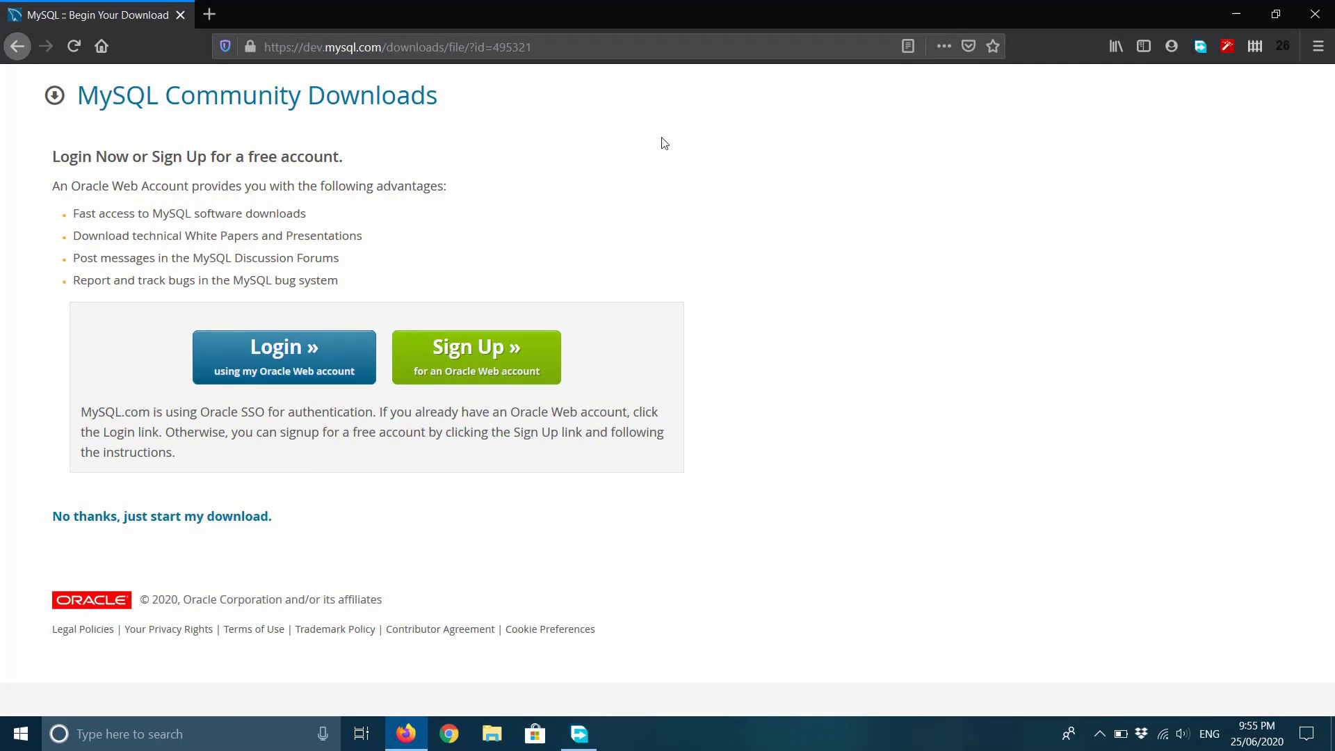
click(209, 15)
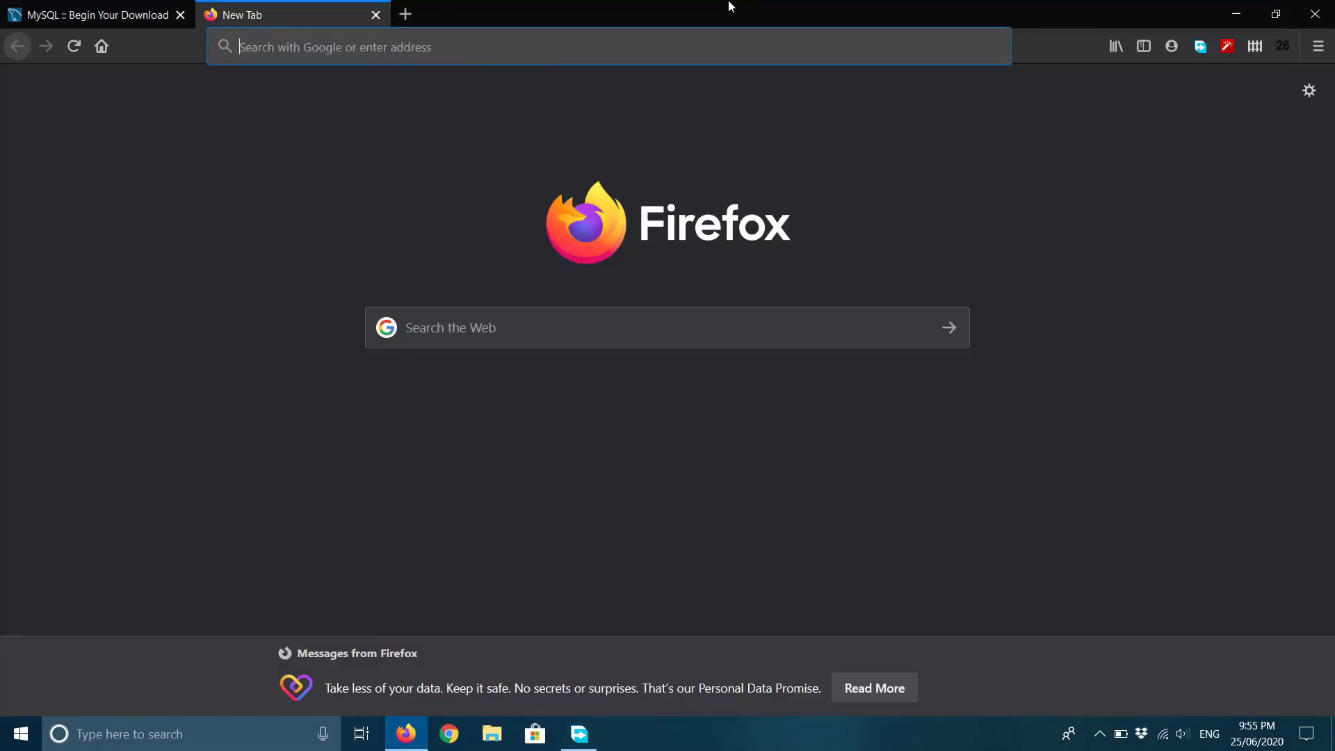
Search the web for 'dbeave' and open the DBeaver Community website.
text(dbeave)
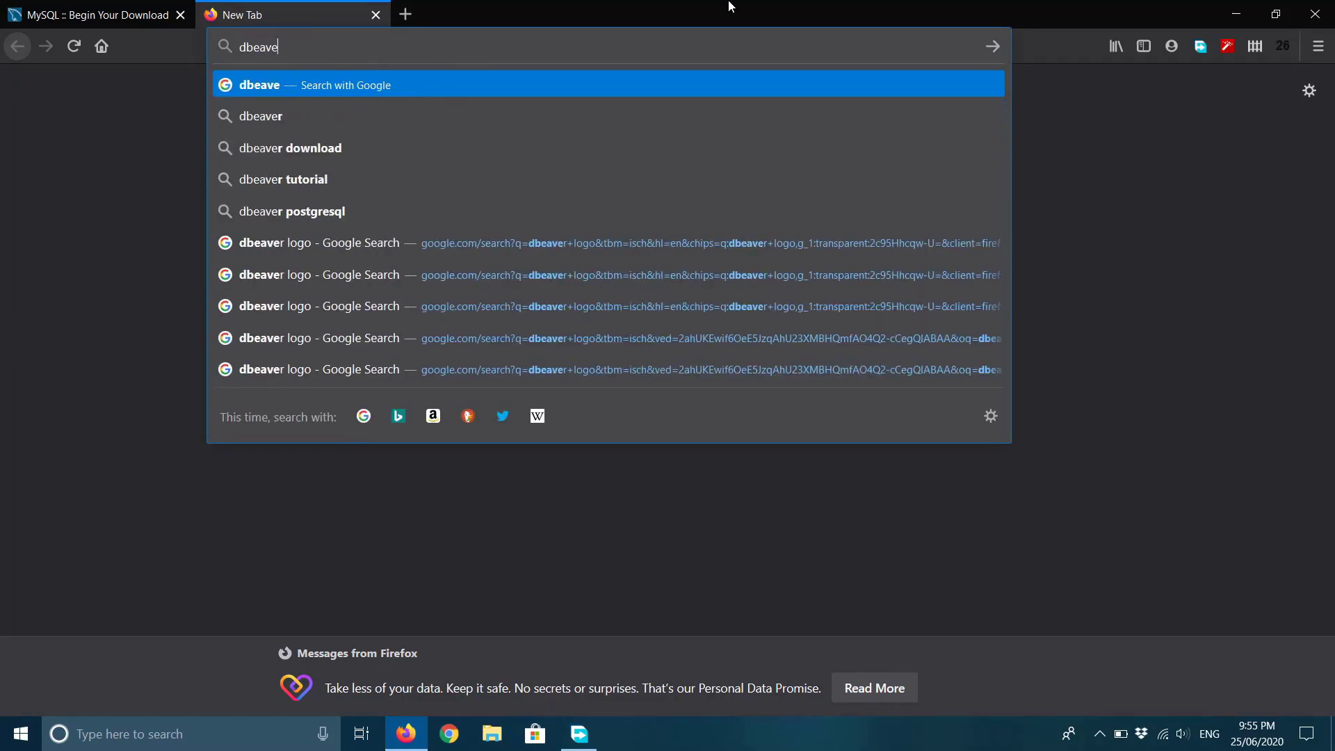
key(Return)
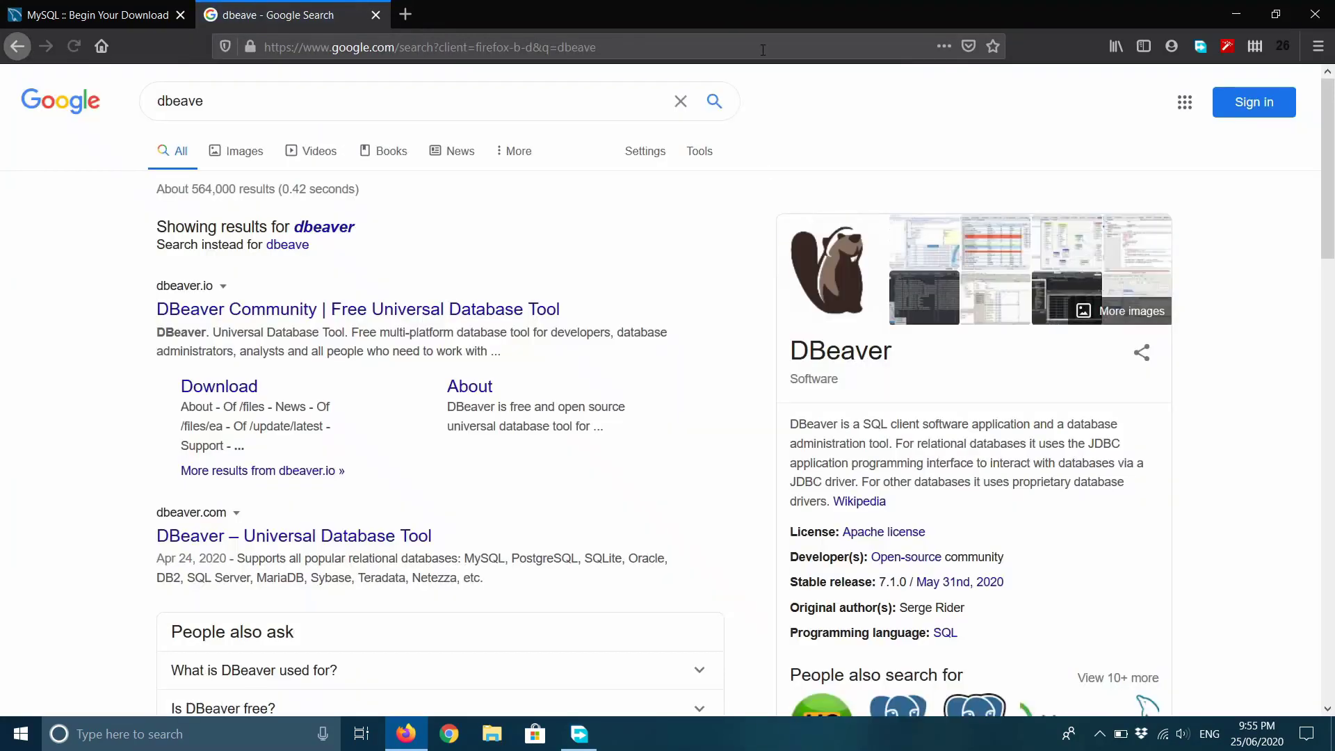
click(355, 313)
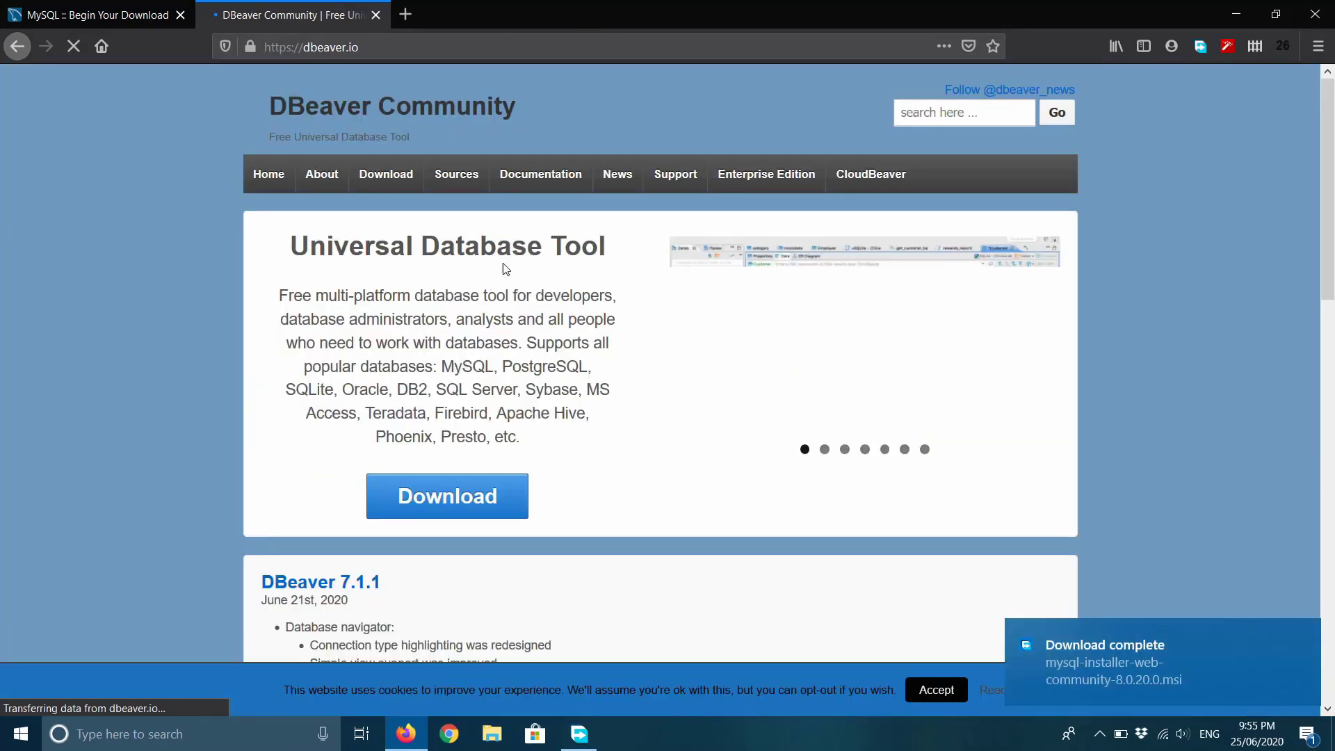
Scroll through the dbeaver.io home page and its DBeaver 7.1.1 release notes.
scroll(698, 428, down, 1)
scroll(696, 426, down, 2)
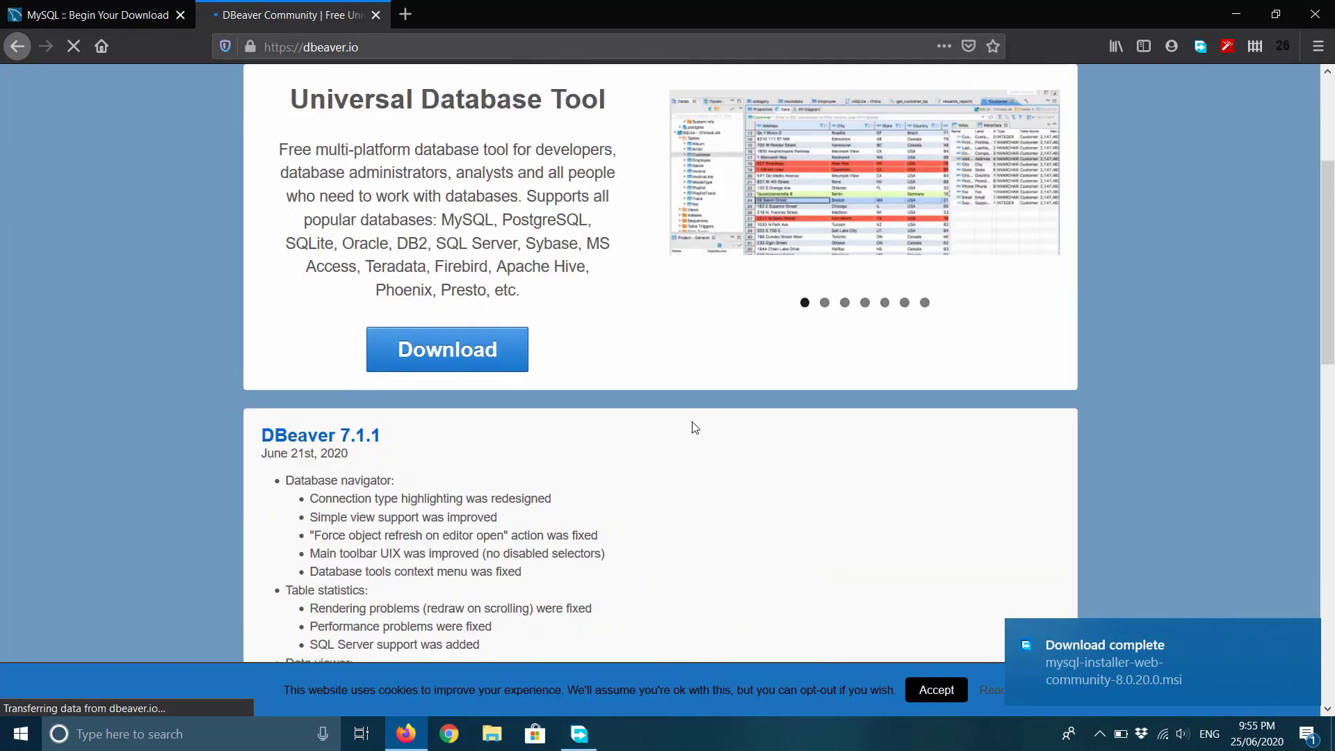
scroll(691, 423, up, 4)
scroll(602, 397, down, 3)
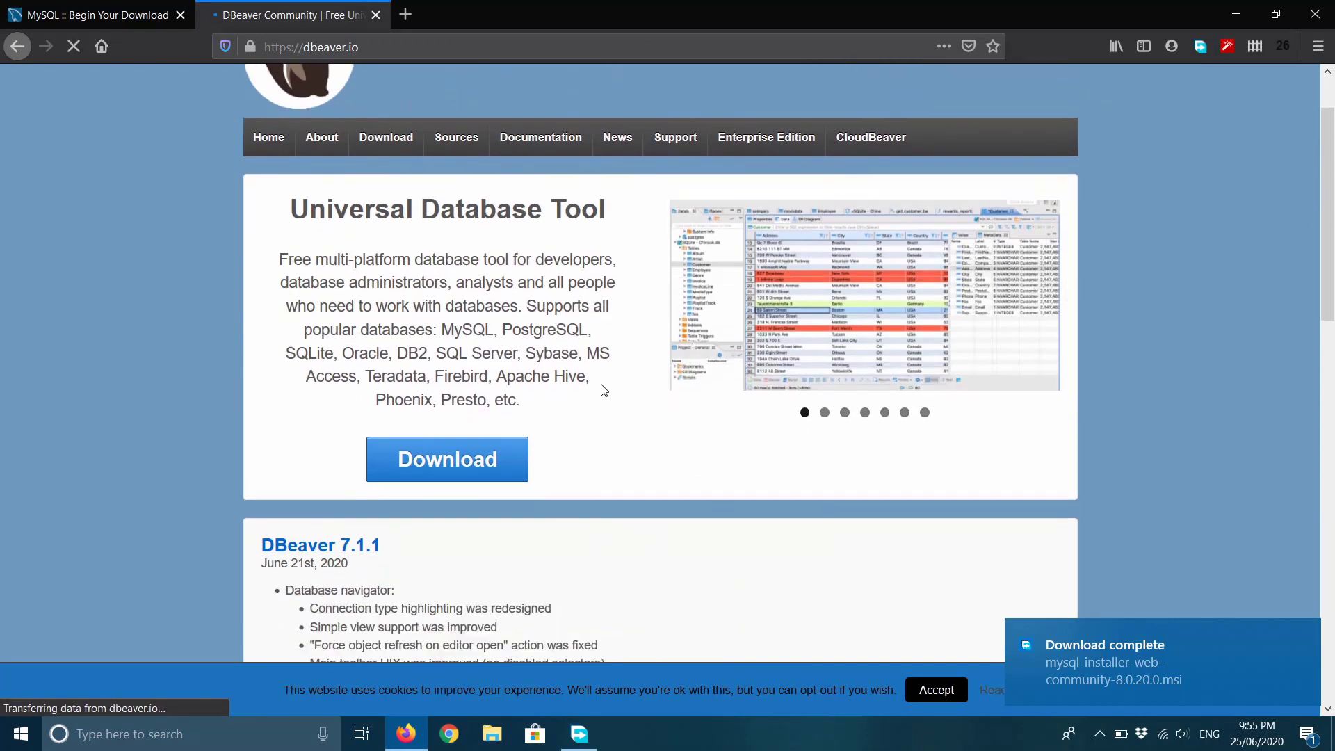
scroll(595, 383, up, 3)
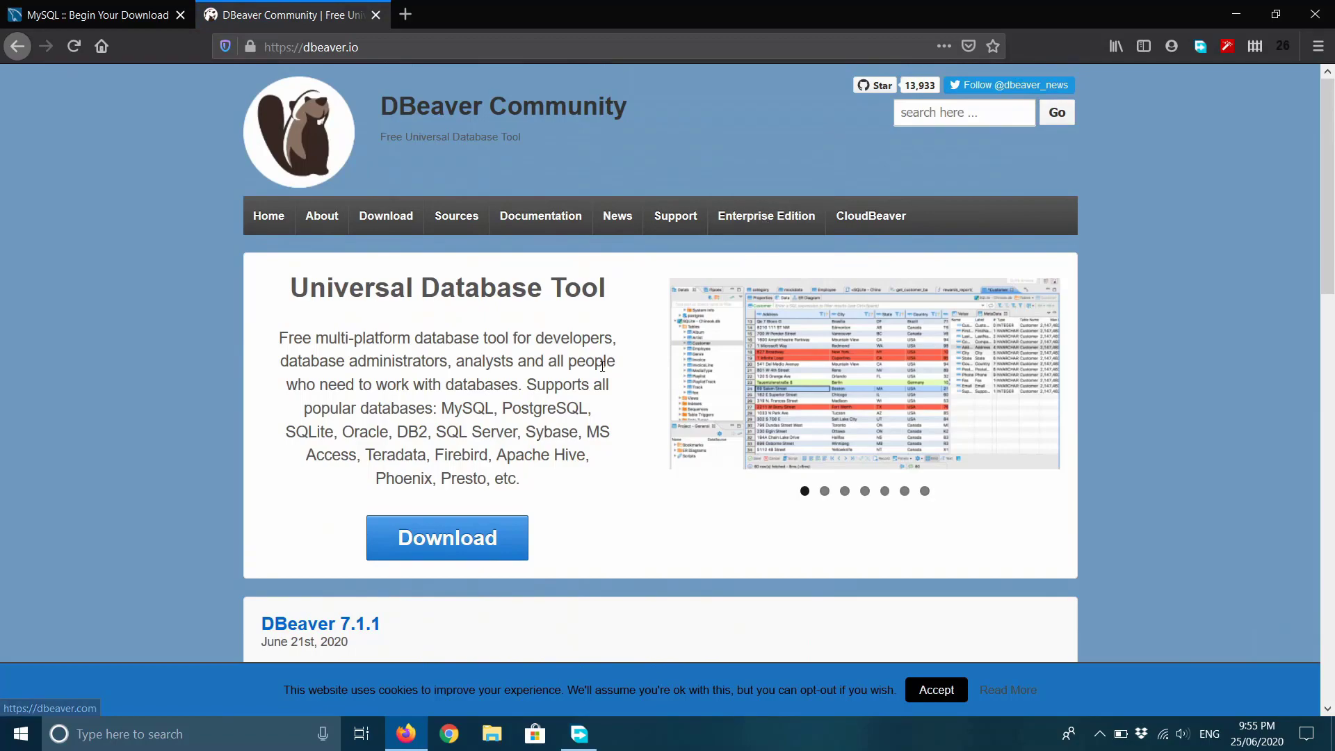
scroll(602, 367, down, 12)
scroll(602, 366, down, 3)
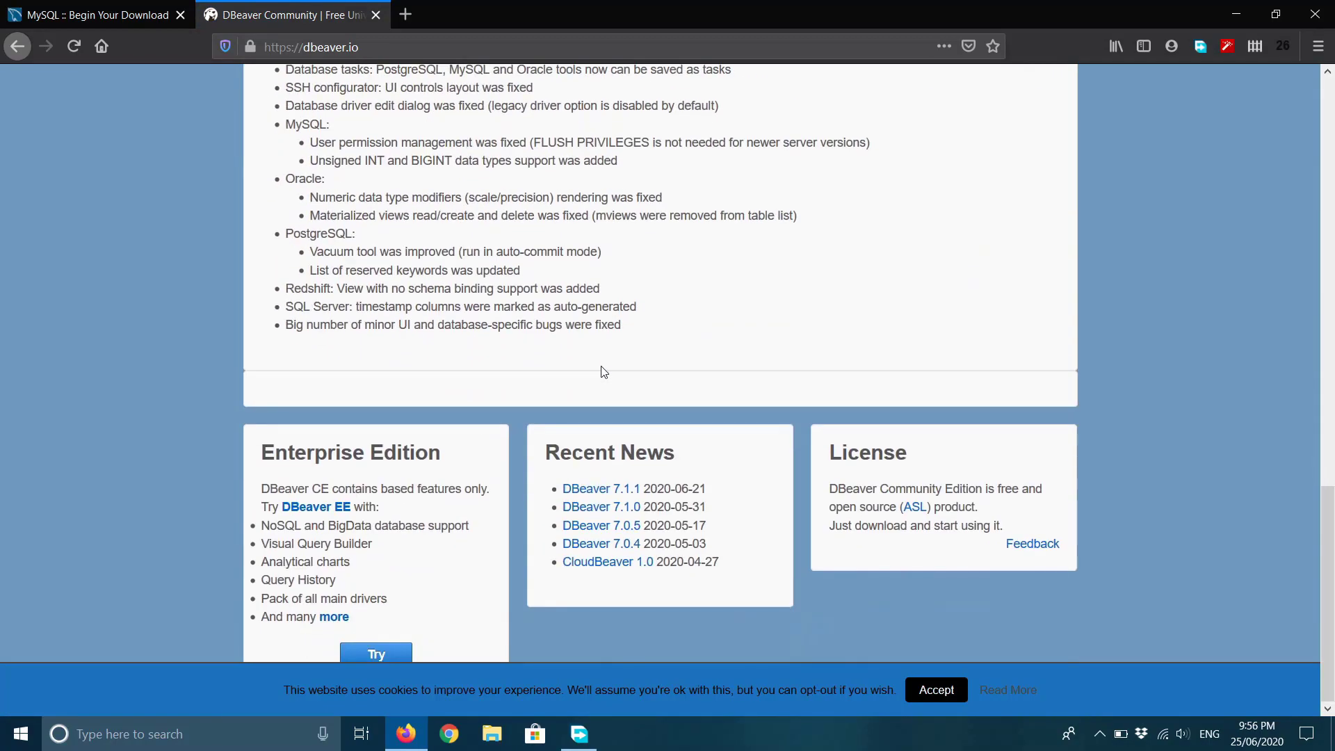
scroll(602, 366, up, 5)
scroll(604, 372, down, 6)
scroll(777, 328, up, 13)
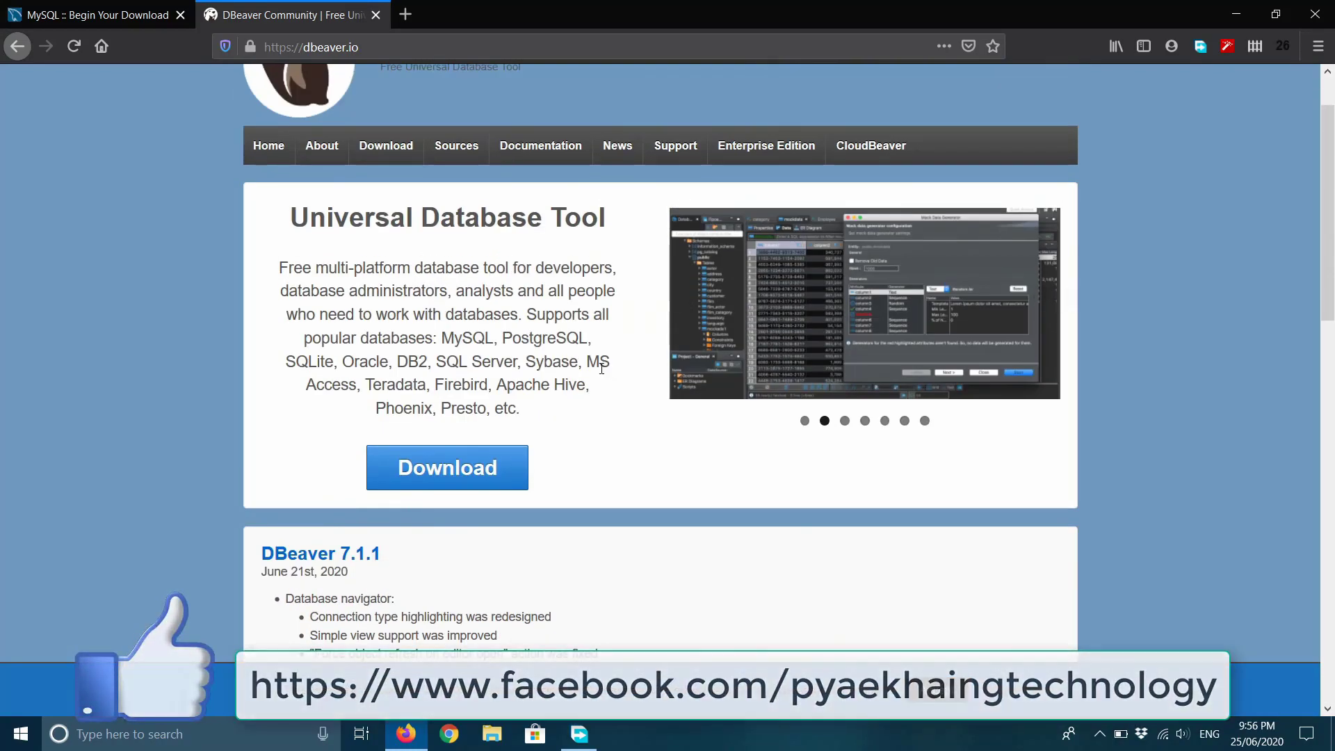
scroll(602, 369, down, 10)
scroll(604, 372, up, 8)
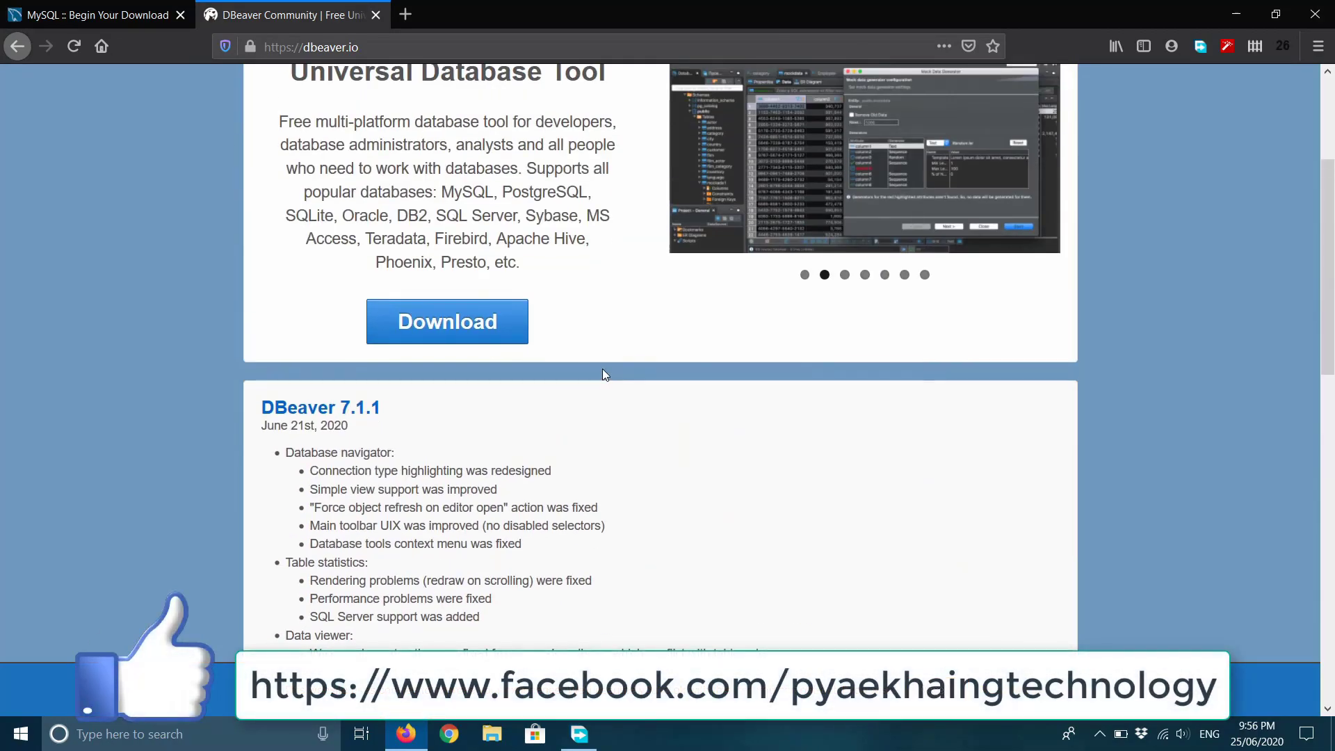
scroll(603, 369, up, 3)
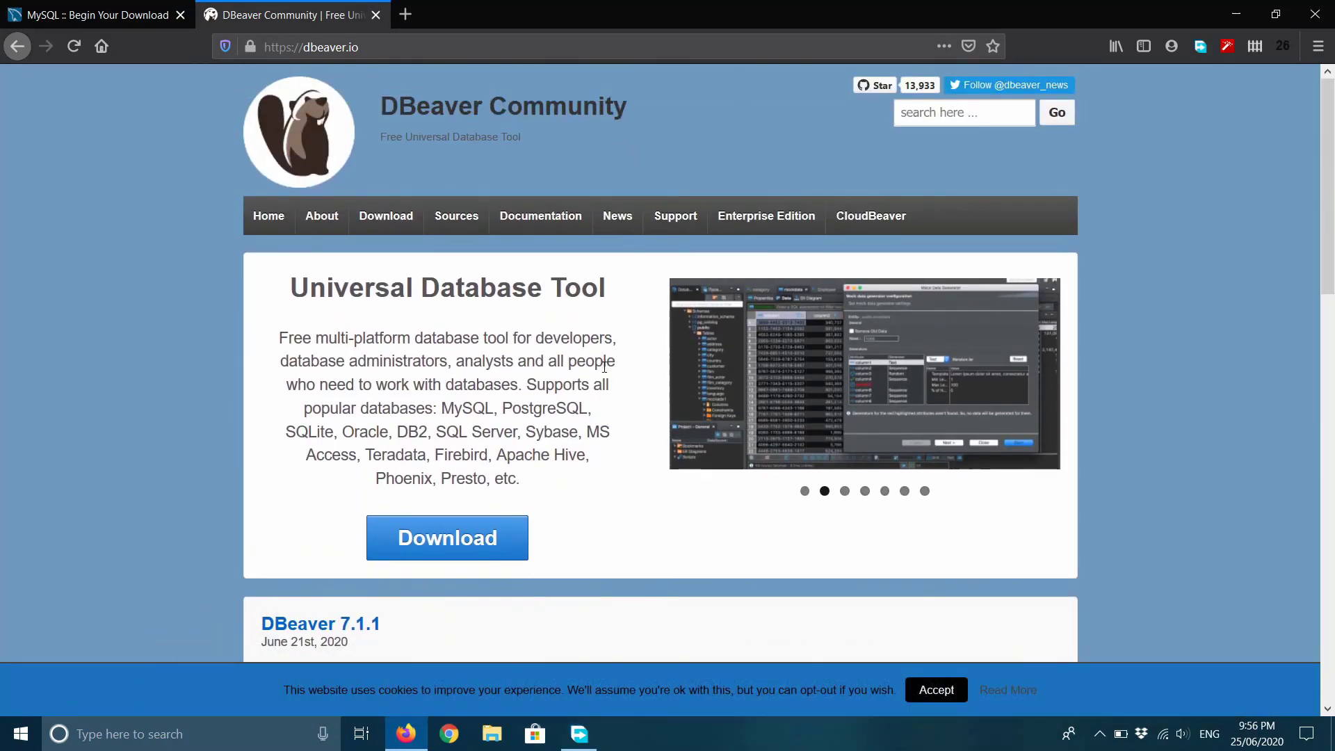
scroll(606, 357, down, 2)
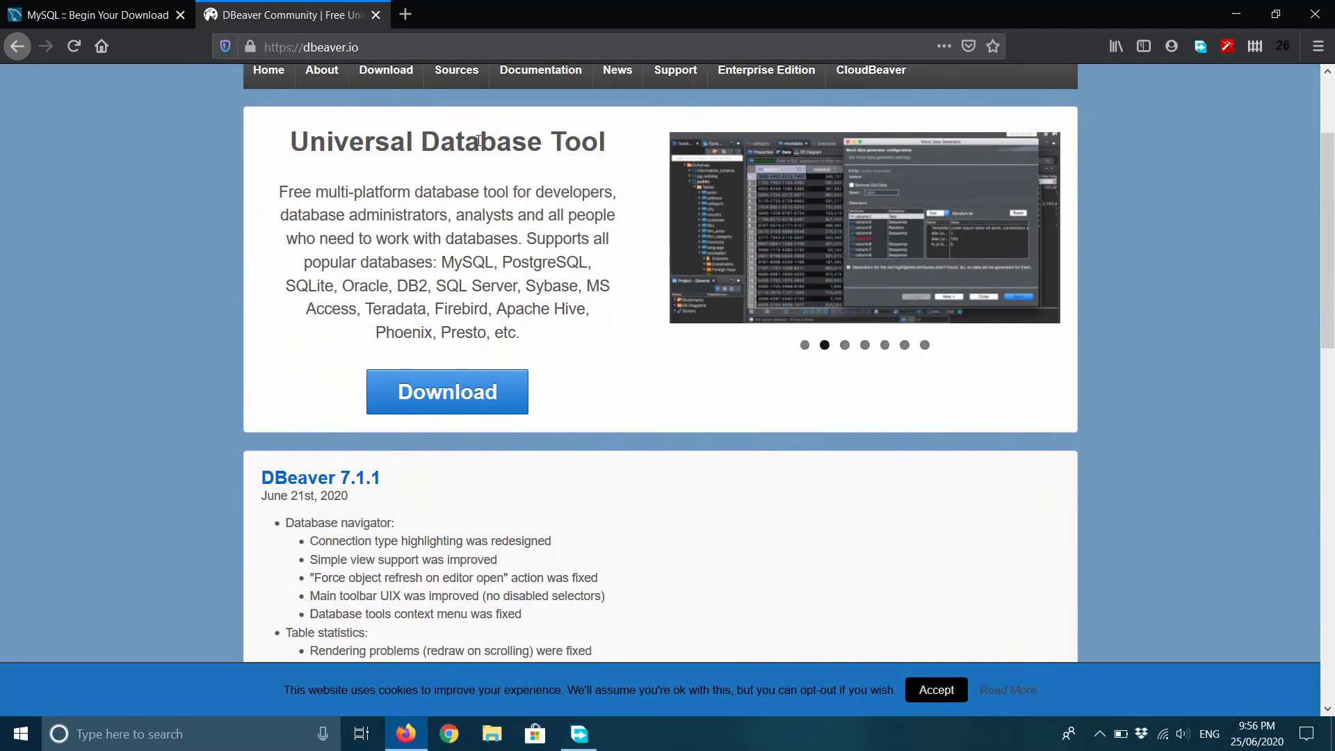
scroll(628, 312, up, 2)
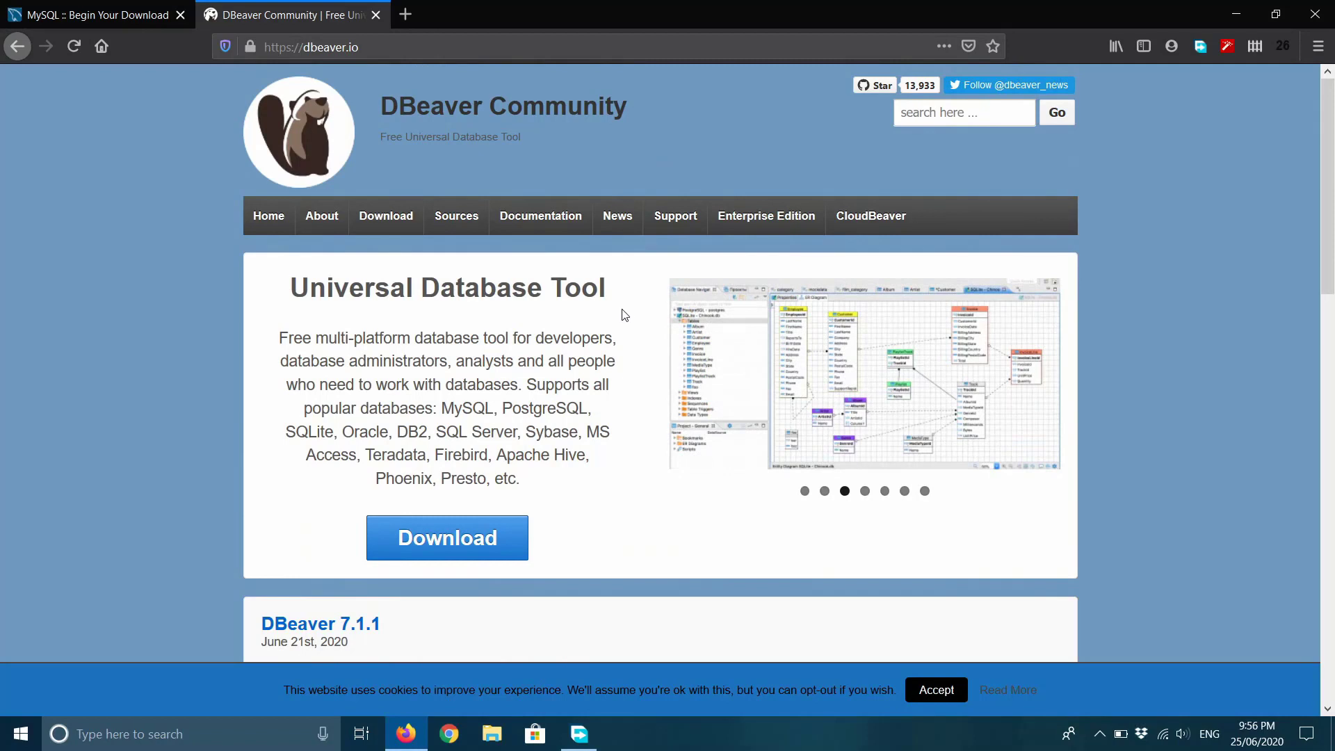
scroll(640, 404, down, 2)
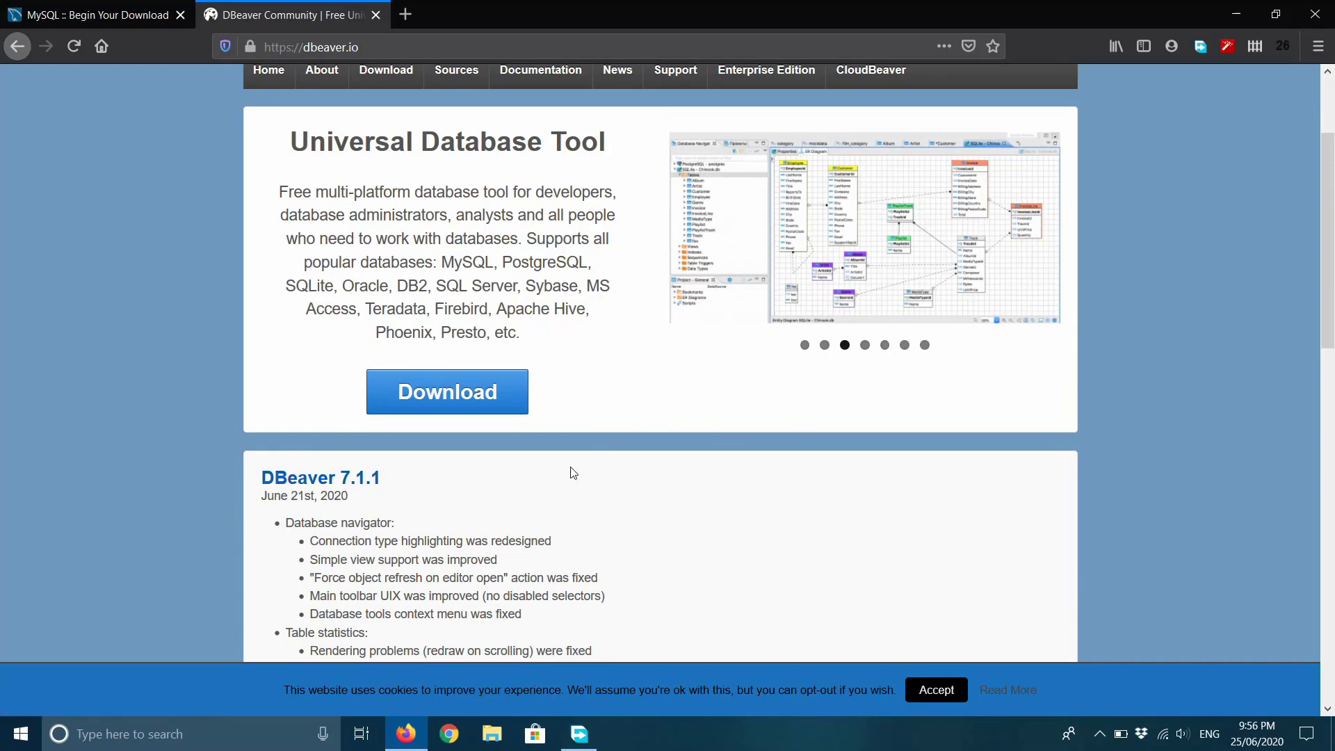
scroll(619, 447, up, 1)
scroll(617, 449, up, 2)
scroll(630, 456, down, 3)
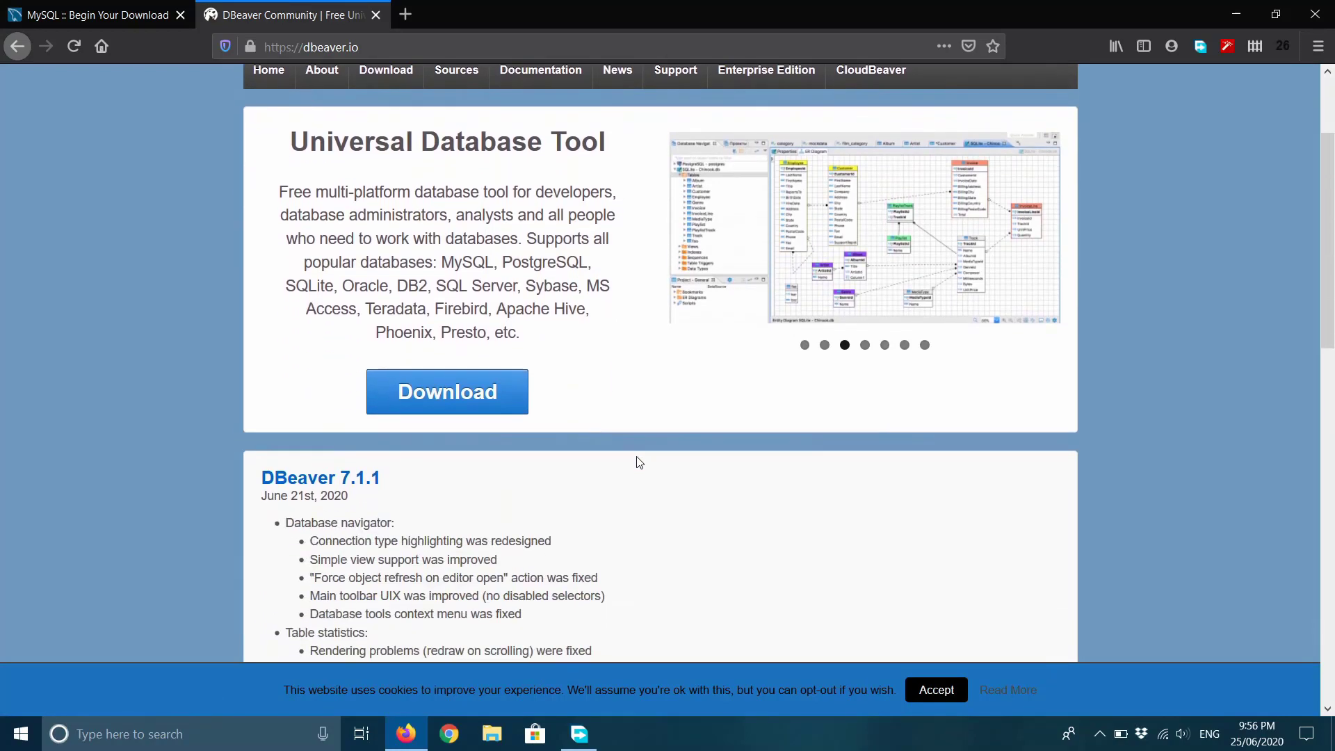
Open the DBeaver Community 7.1.1 download page and request the Windows 64 bit installer.
click(489, 406)
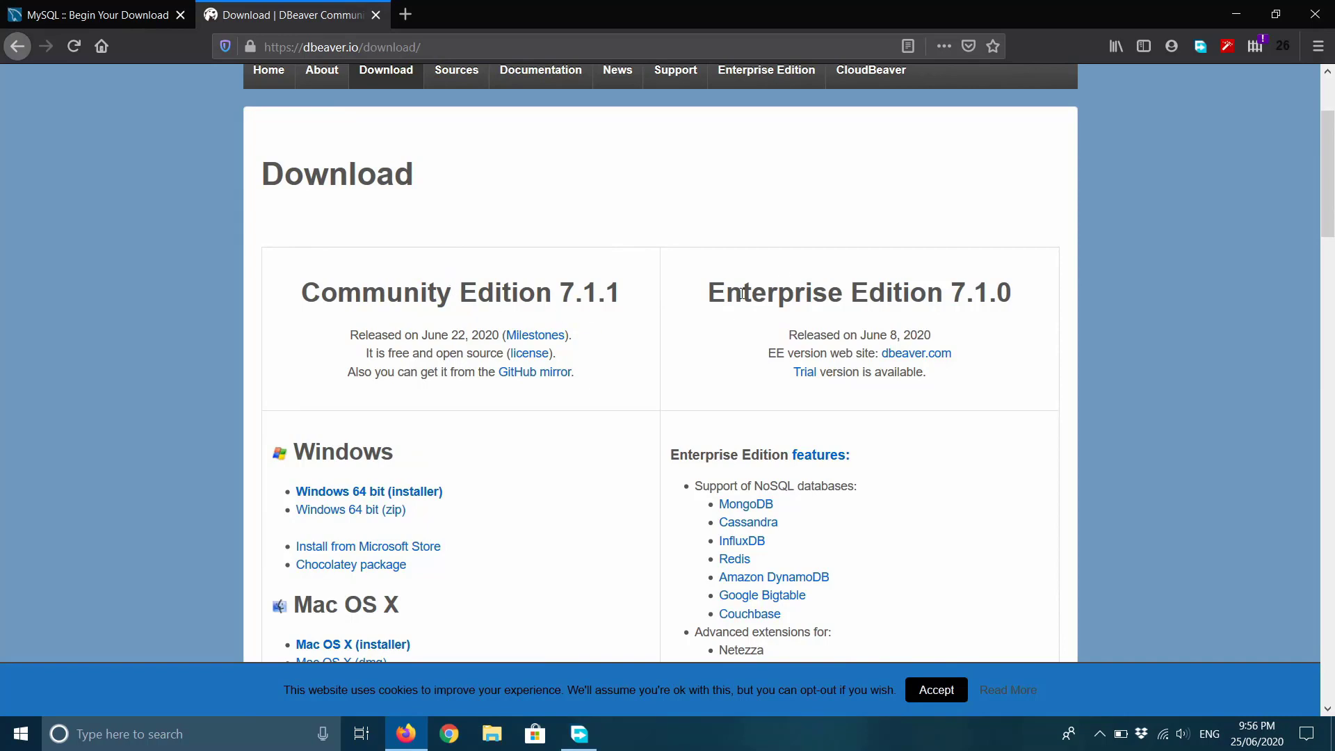
scroll(736, 373, down, 2)
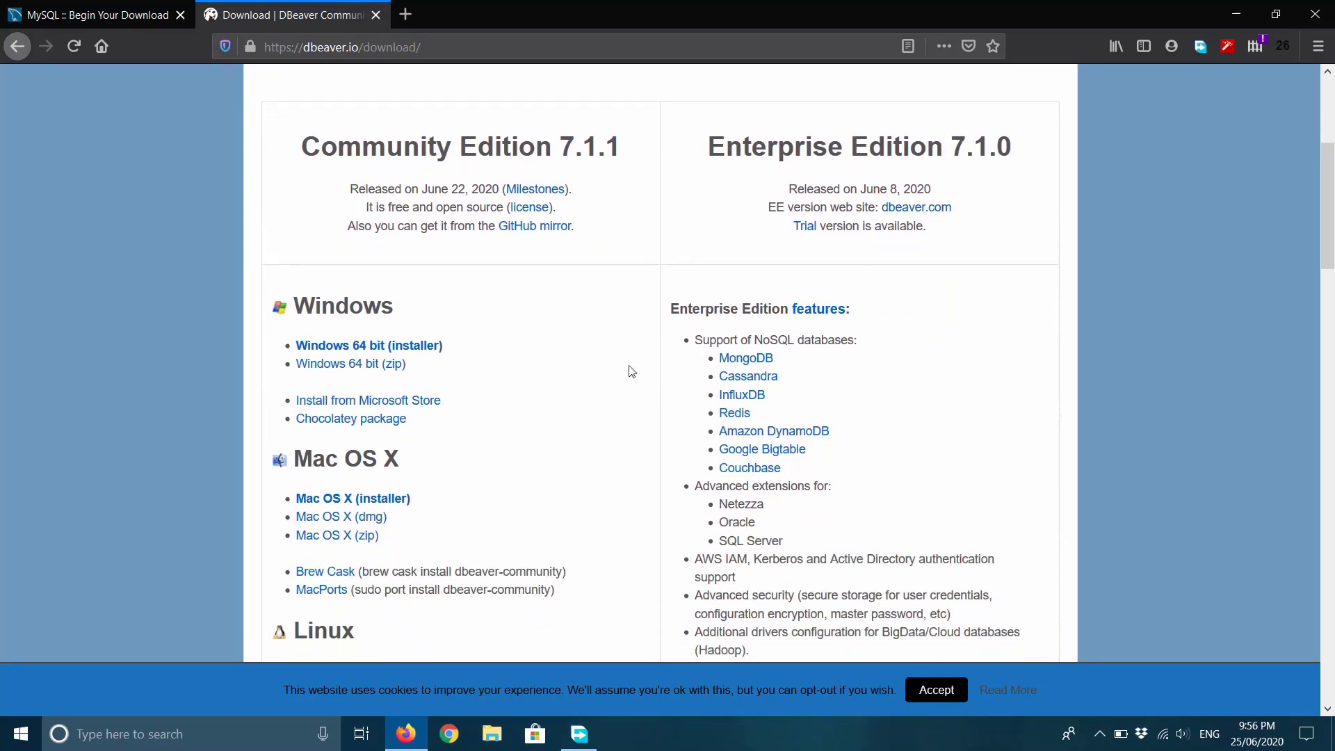
scroll(578, 391, down, 3)
scroll(578, 390, up, 1)
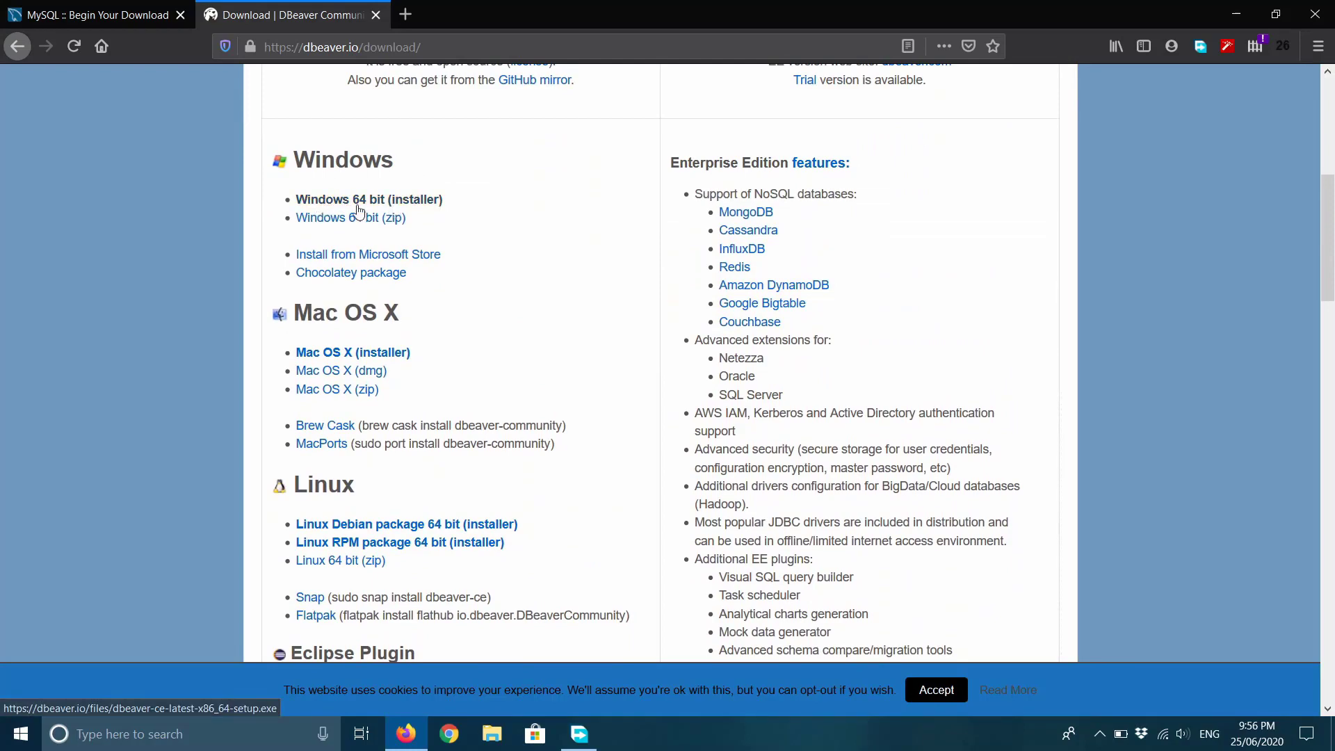
click(391, 205)
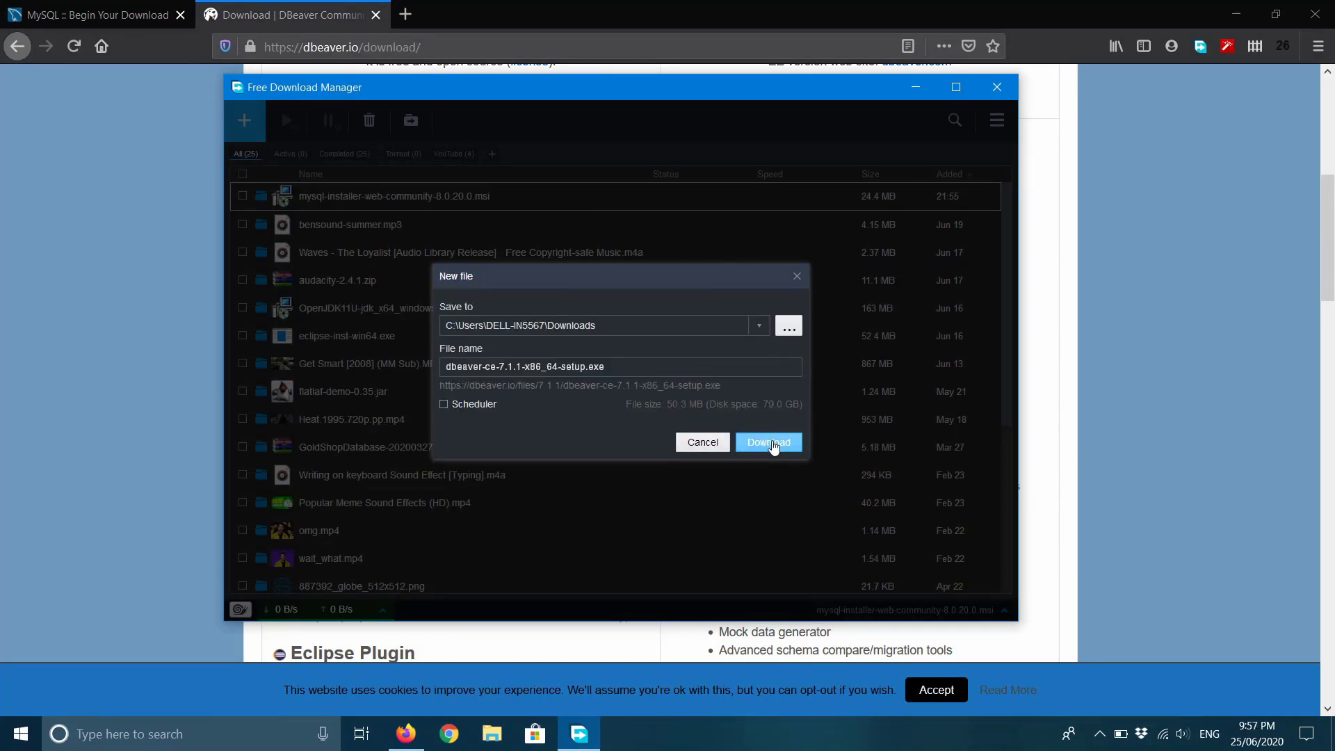
Save dbeaver-ce-7.1.1-x86_64-setup.exe to Downloads, then select the MySQL installer in Free Download Manager.
click(770, 443)
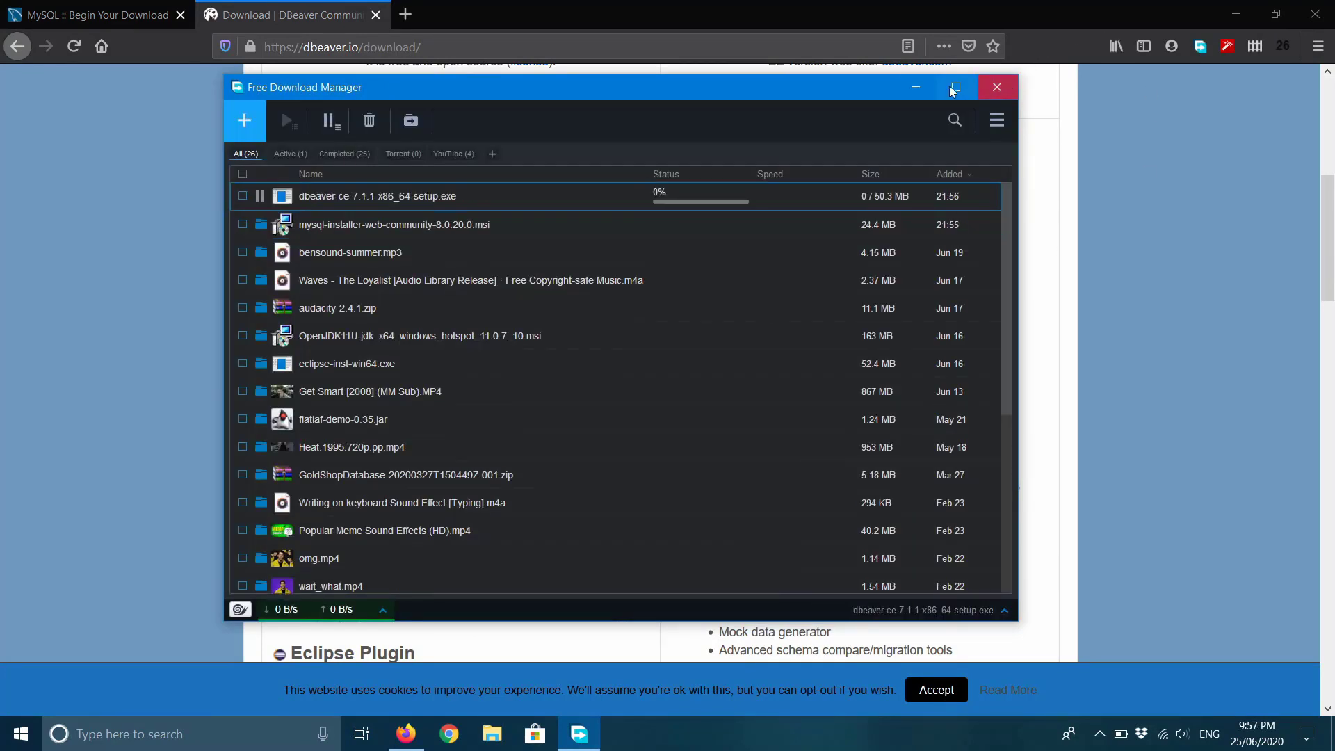
click(996, 87)
scroll(967, 174, up, 4)
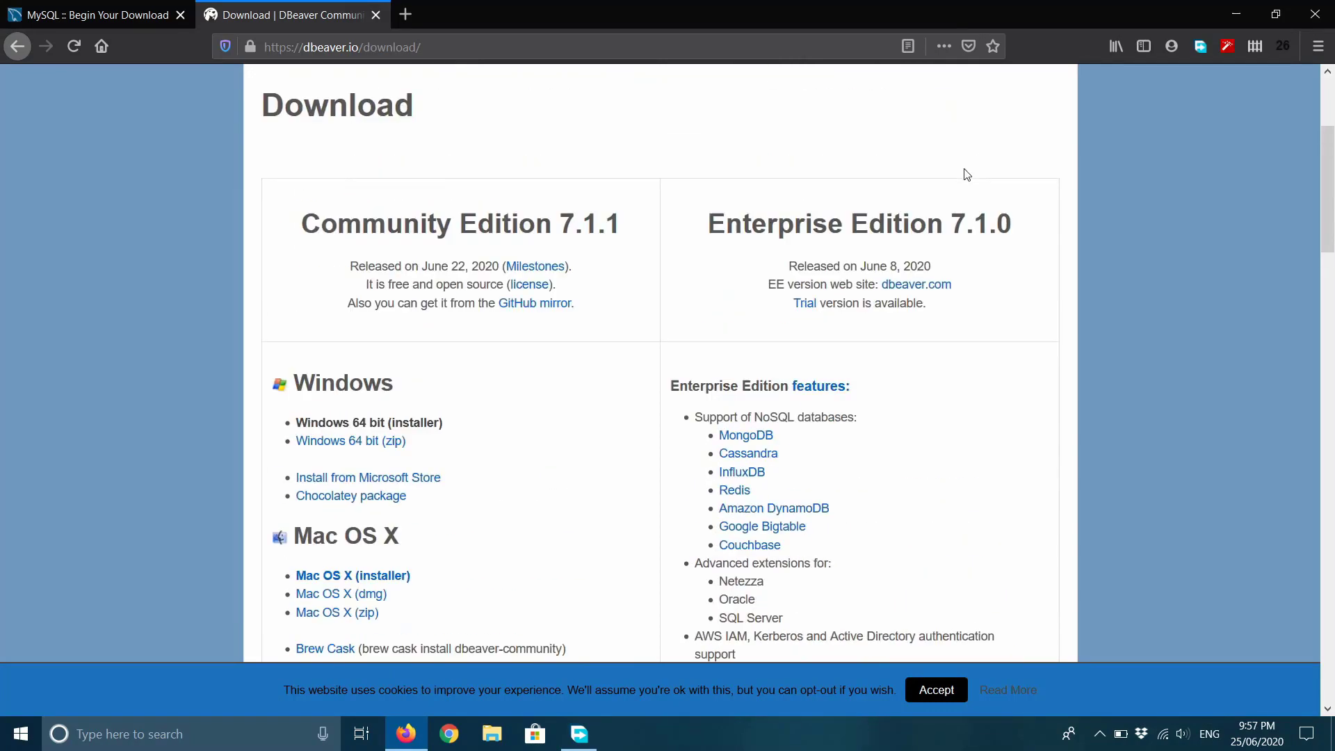
scroll(967, 174, down, 4)
scroll(967, 174, up, 6)
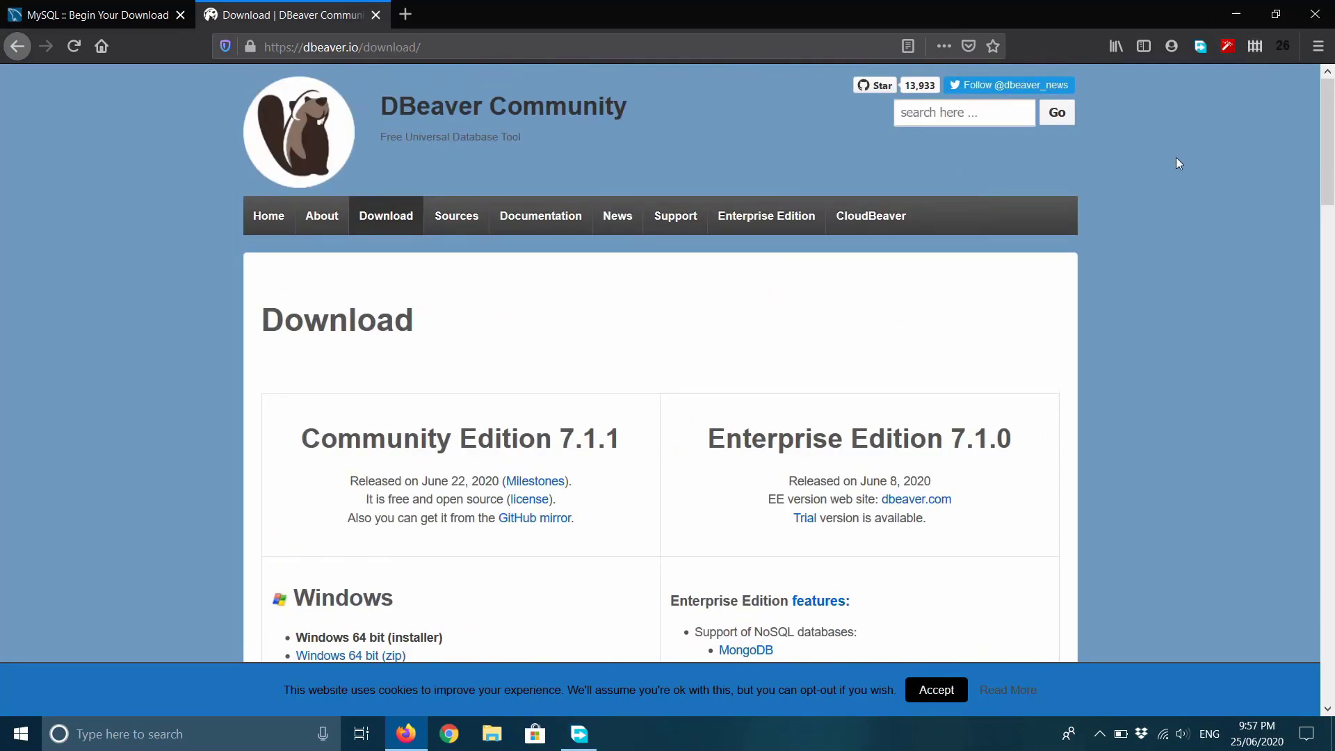
click(1237, 14)
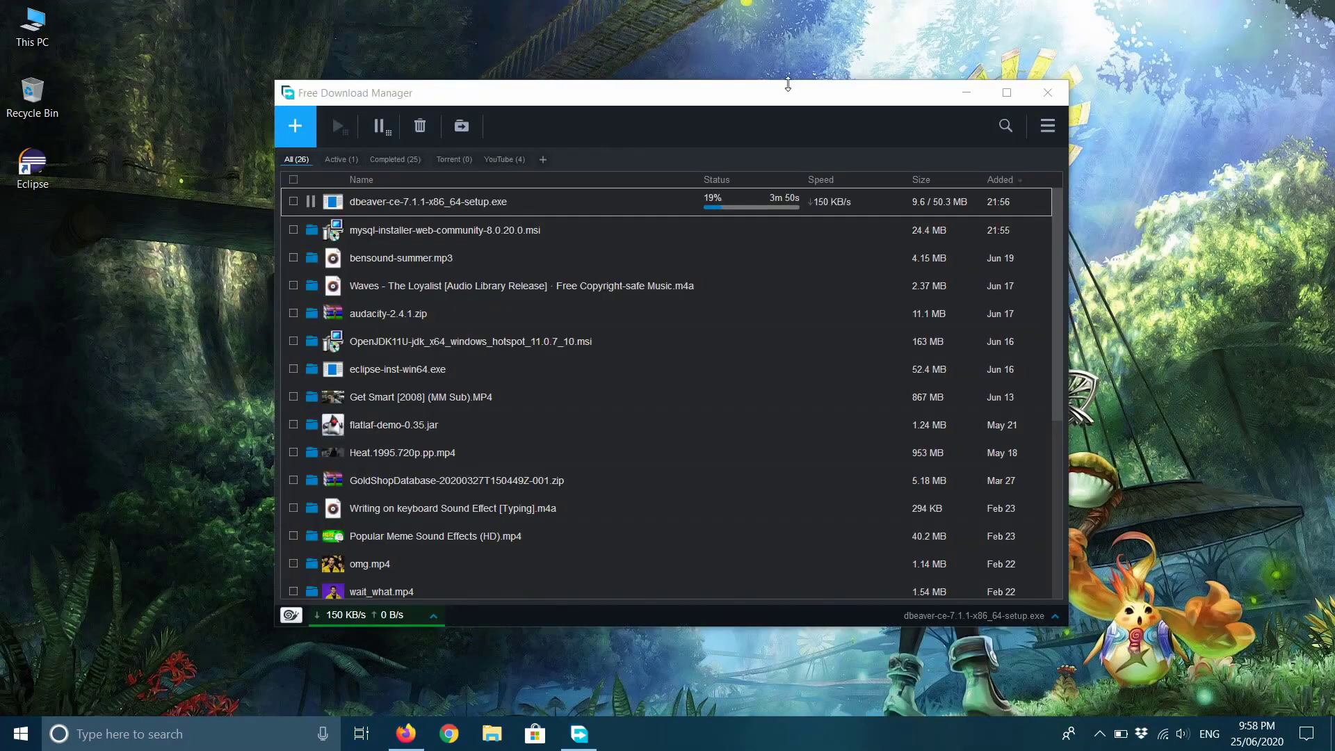
click(788, 83)
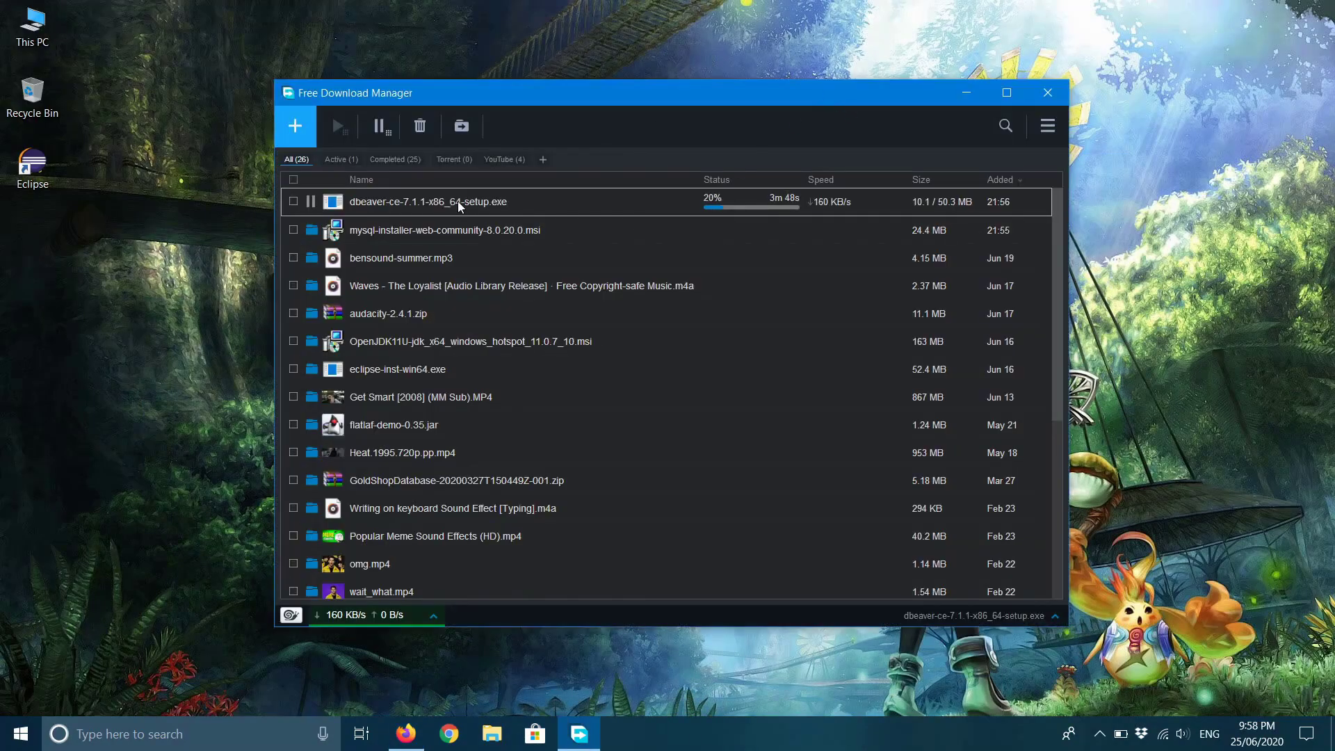
click(402, 237)
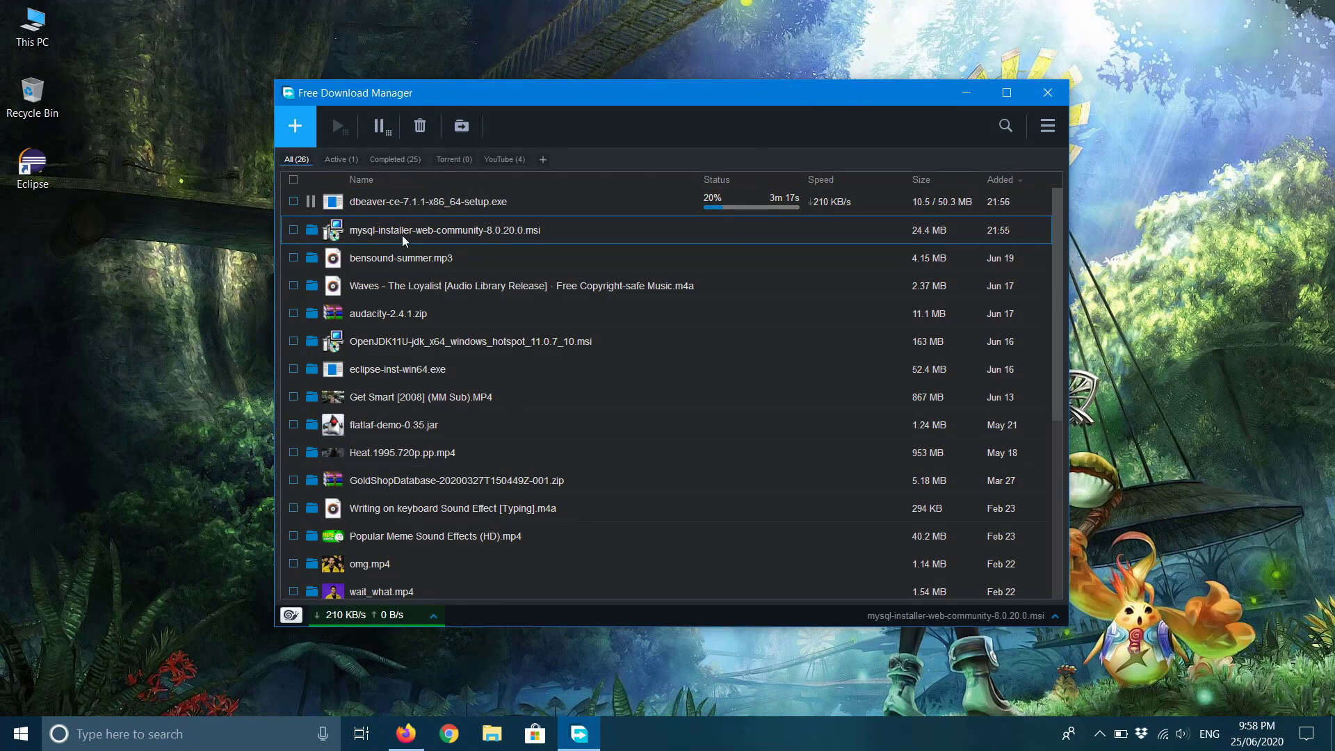
Launch the MySQL installer, approve the UAC and upgrade prompts, and begin adding products.
double_click(335, 233)
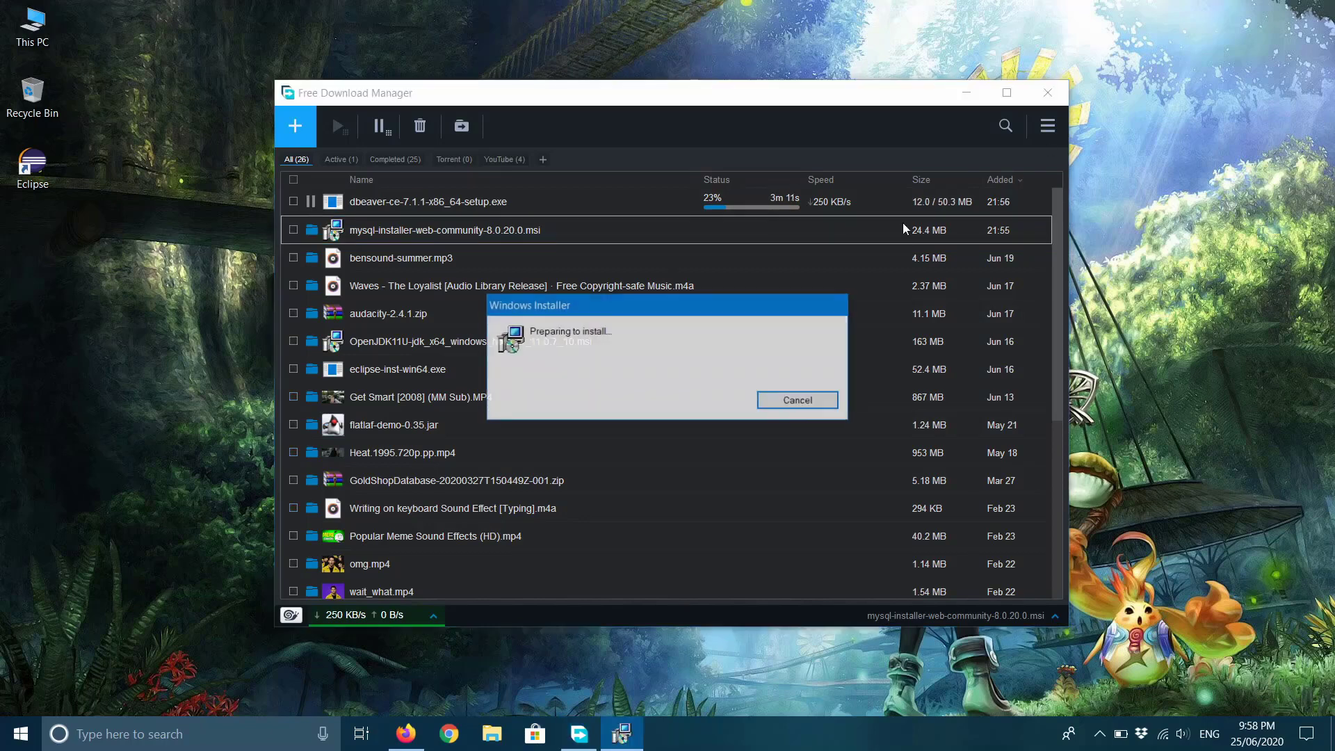
click(966, 93)
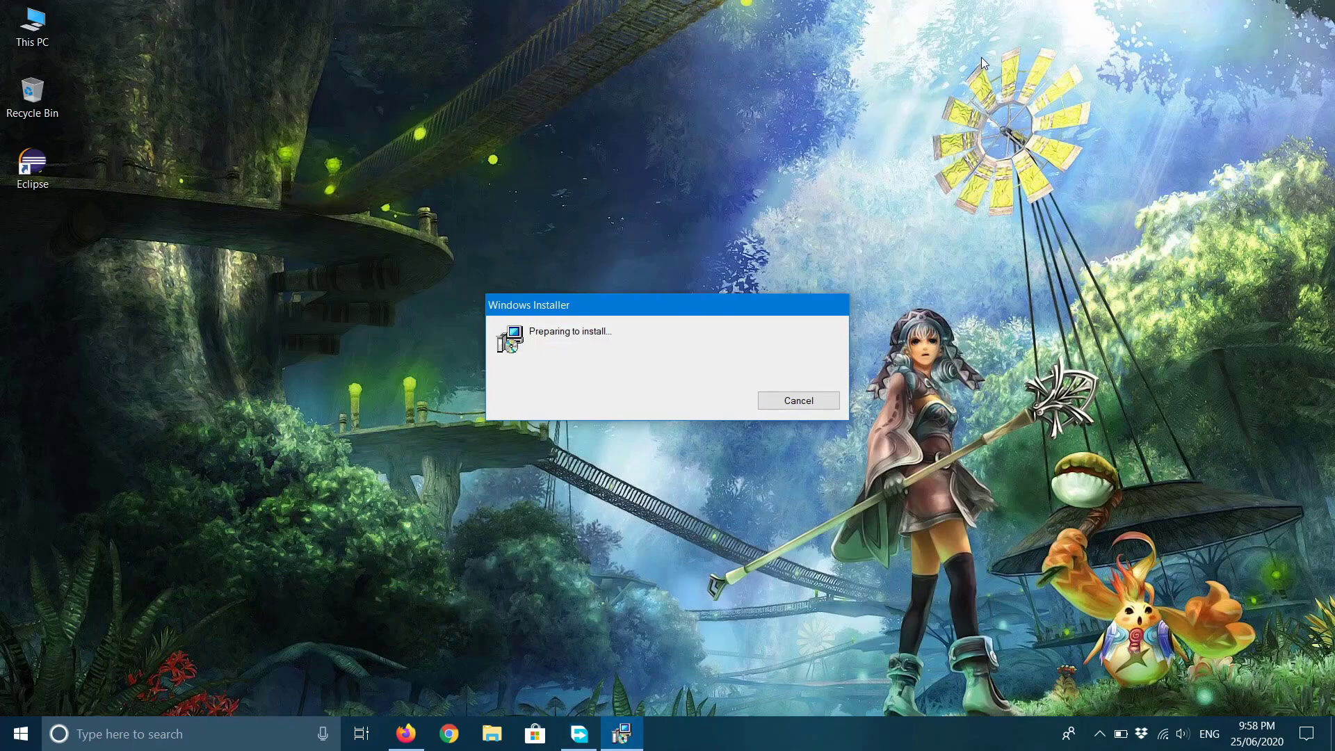
click(586, 459)
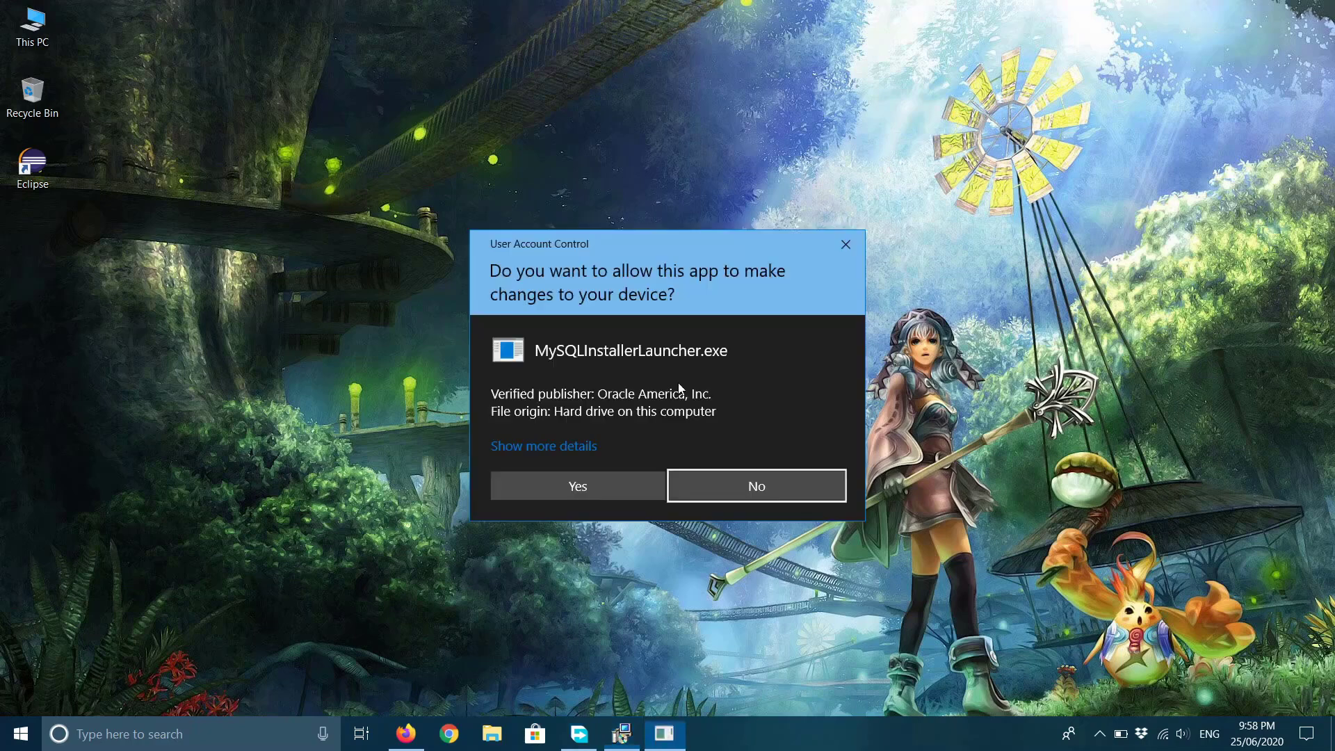
click(639, 483)
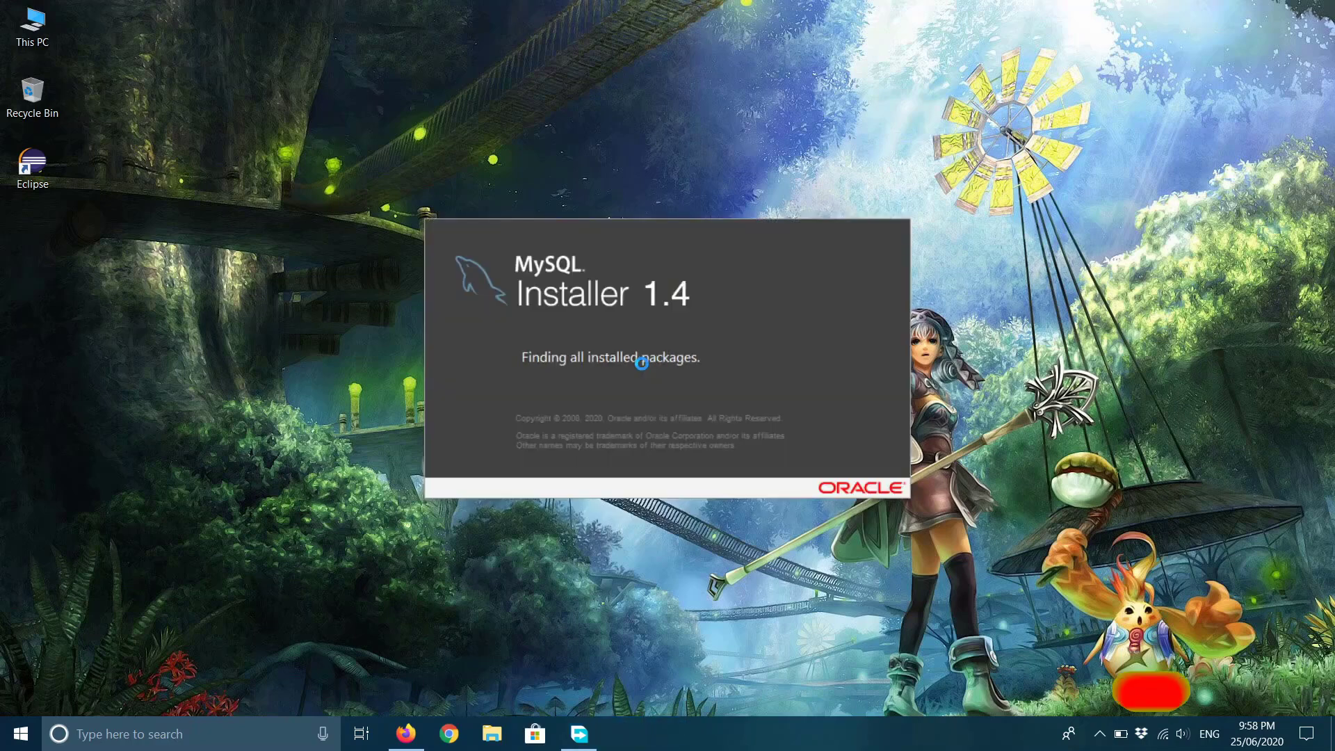
click(798, 444)
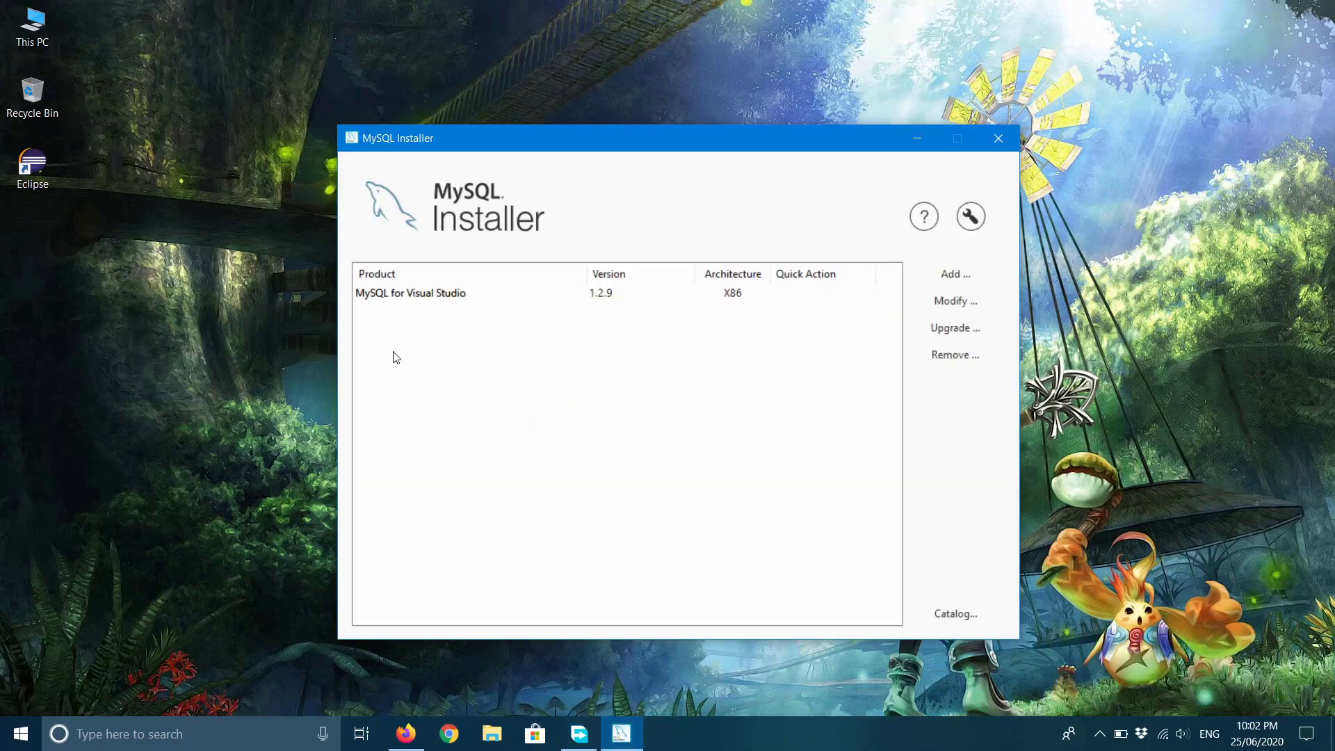
click(384, 293)
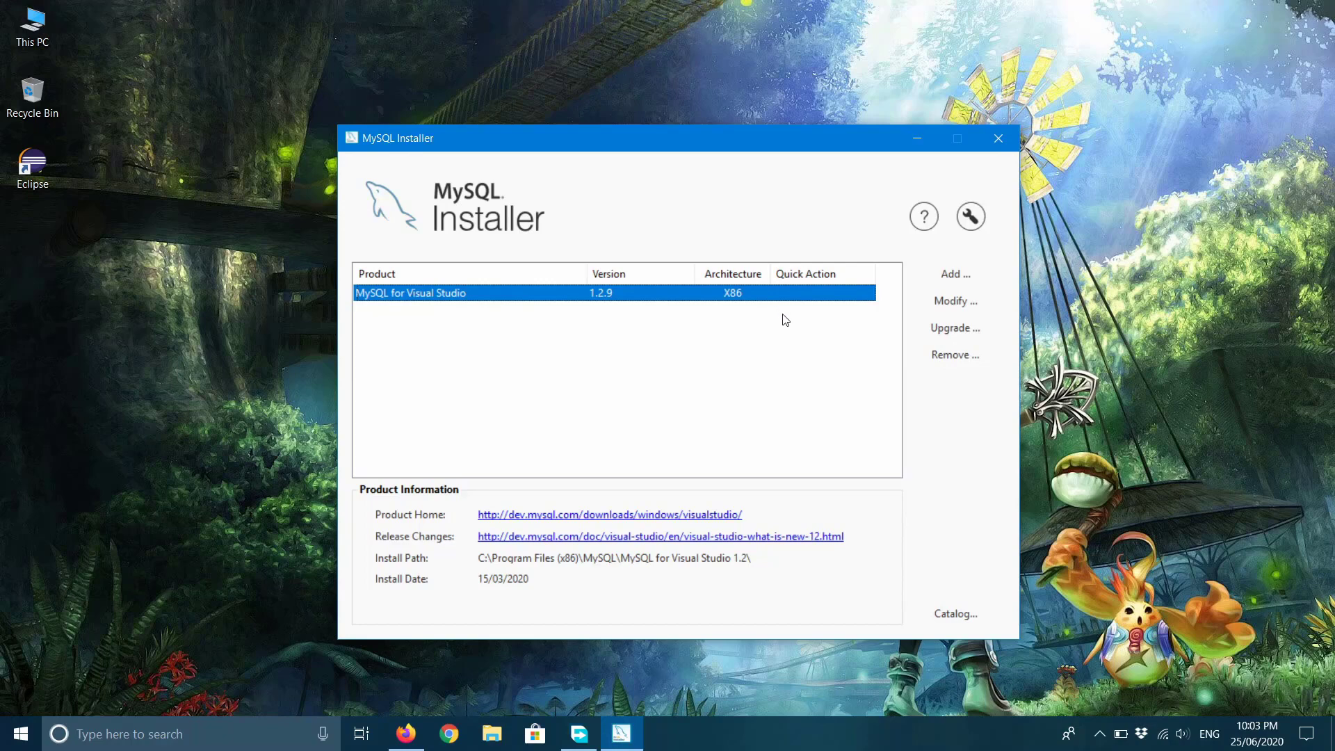
click(955, 277)
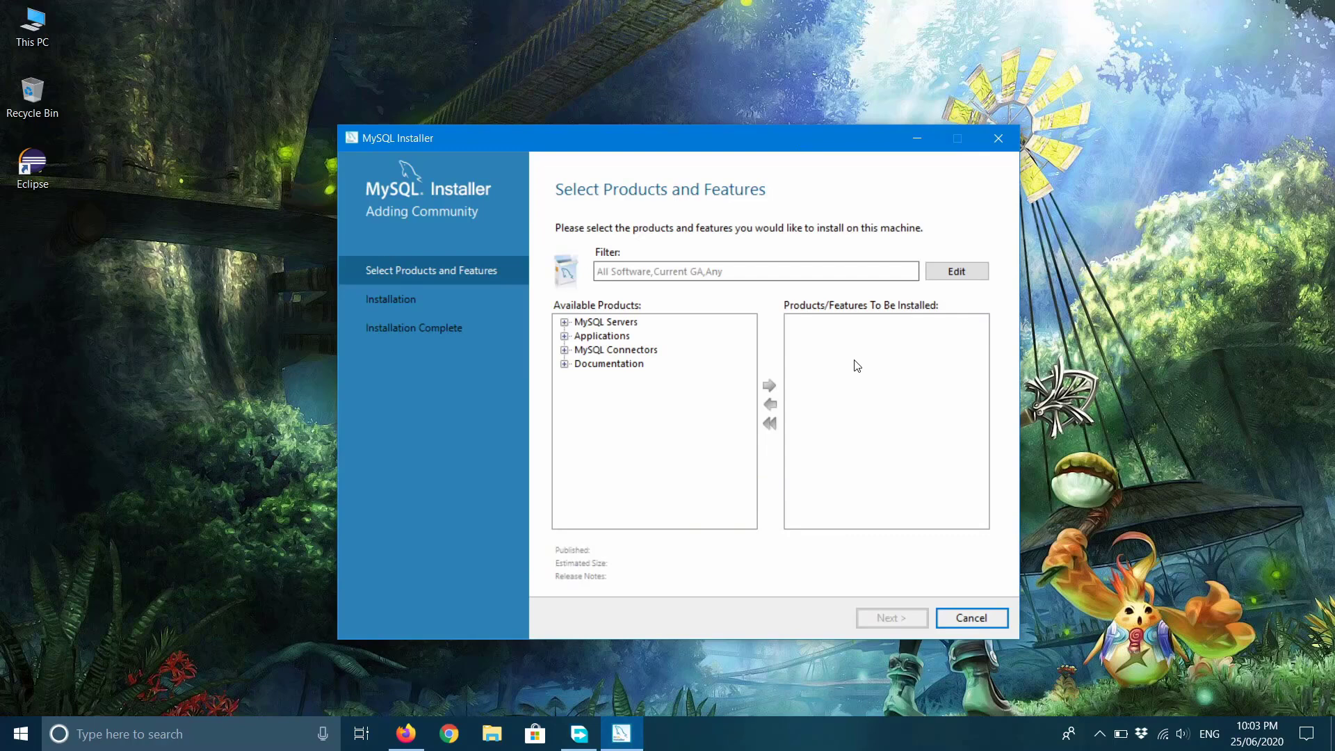
Queue MySQL Server 8.0.20 - X64 from MySQL Servers > MySQL Server > MySQL Server 8.0.
click(626, 325)
click(564, 322)
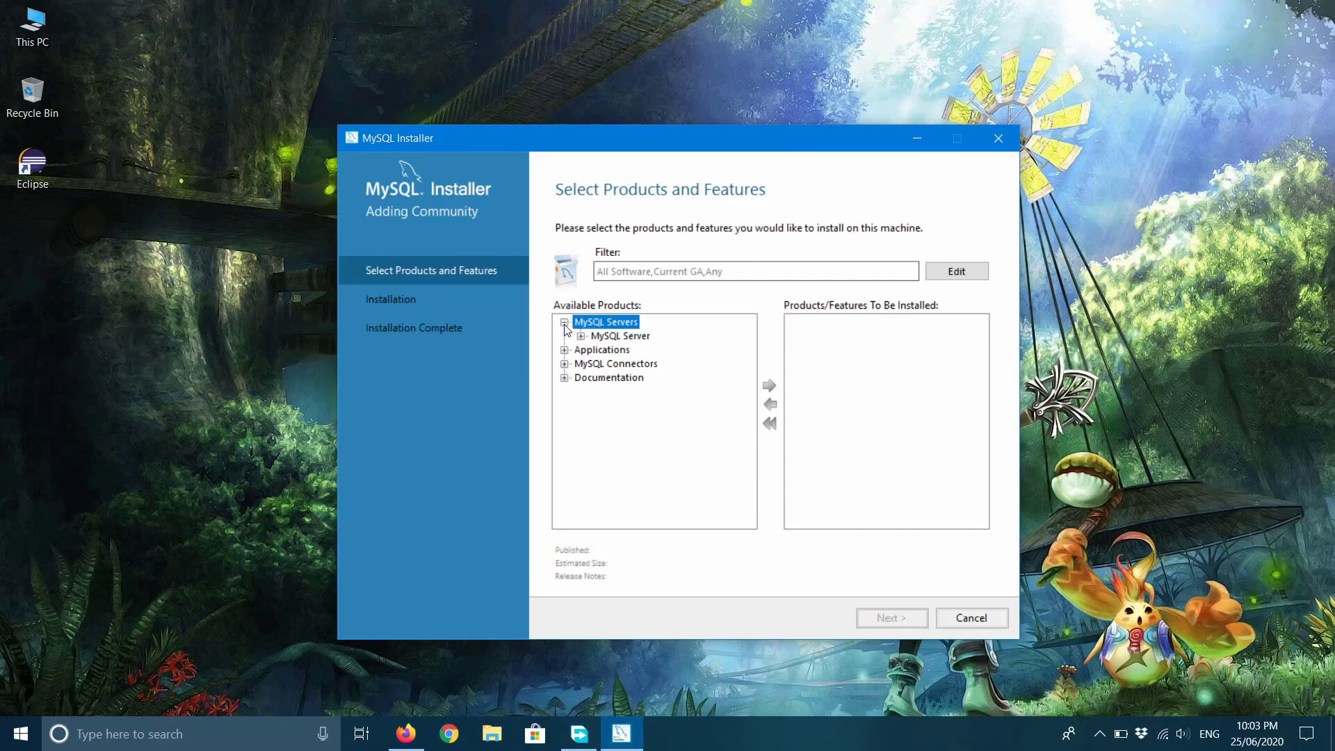
click(565, 323)
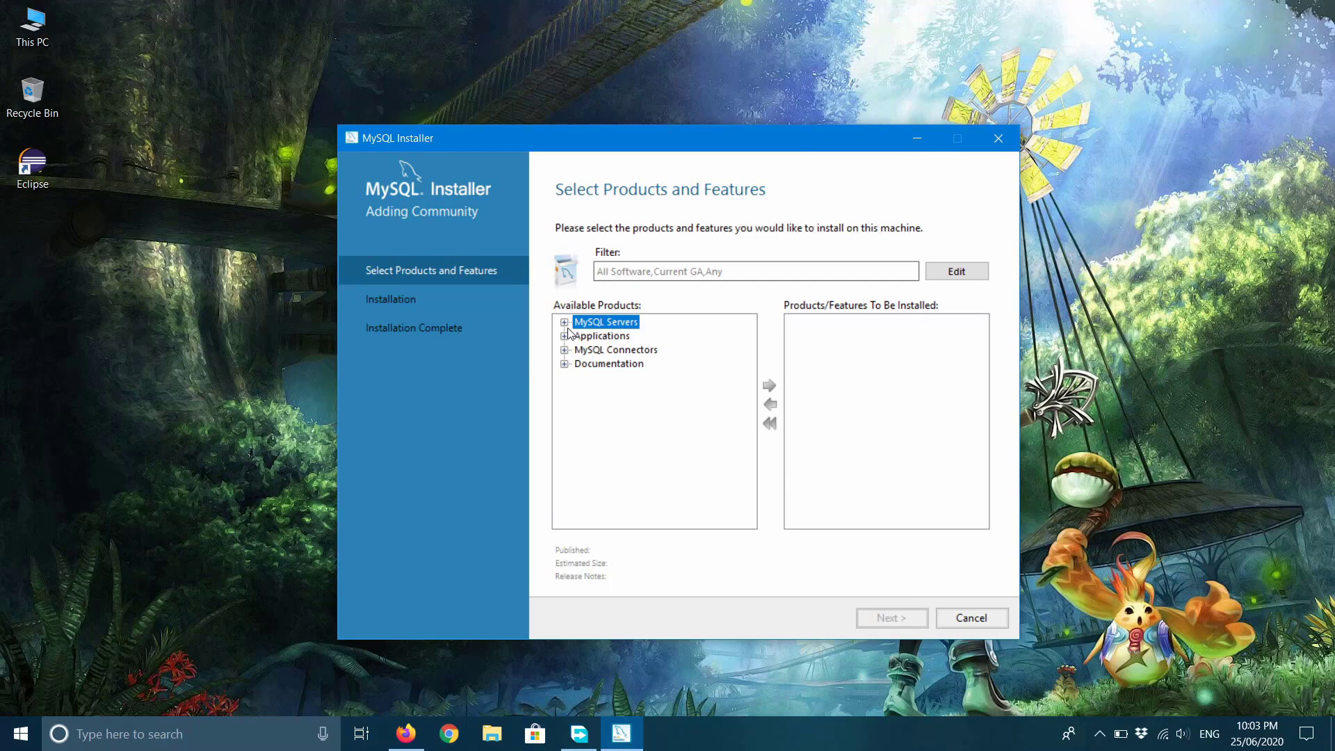
click(565, 323)
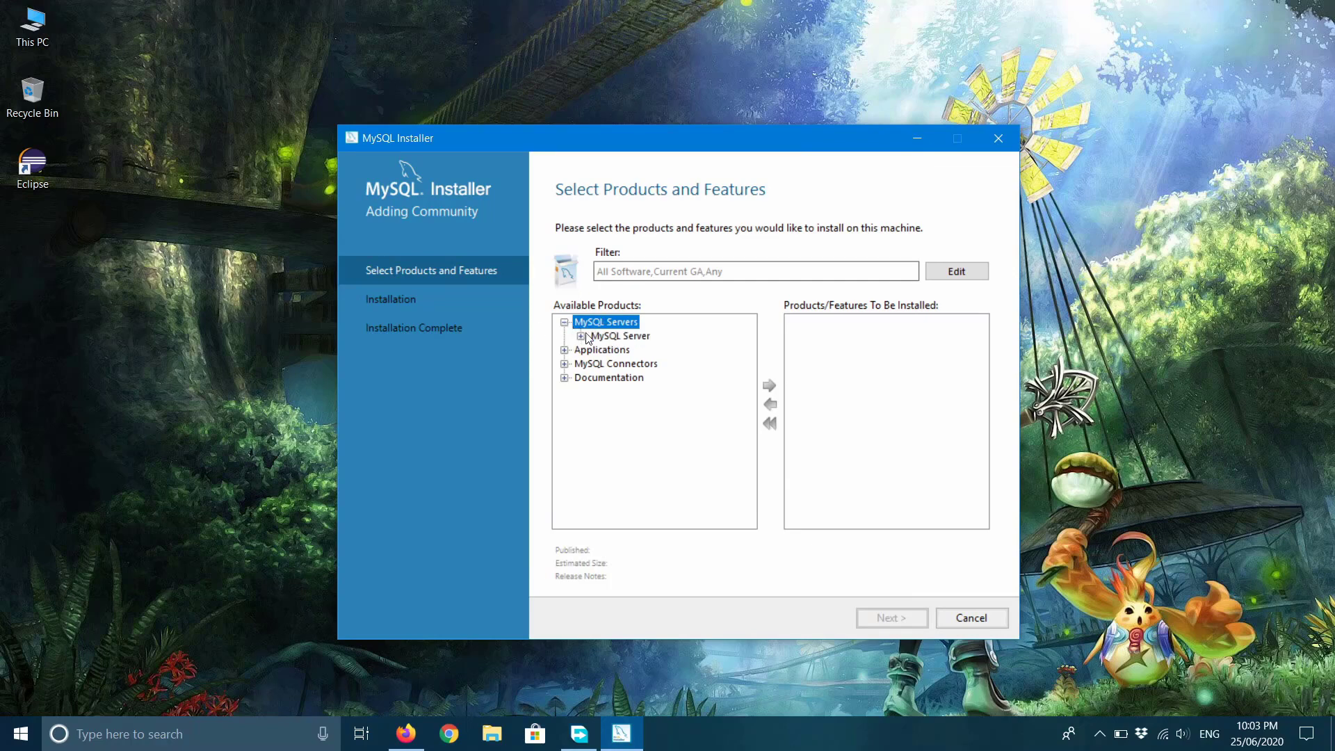
click(581, 336)
click(597, 351)
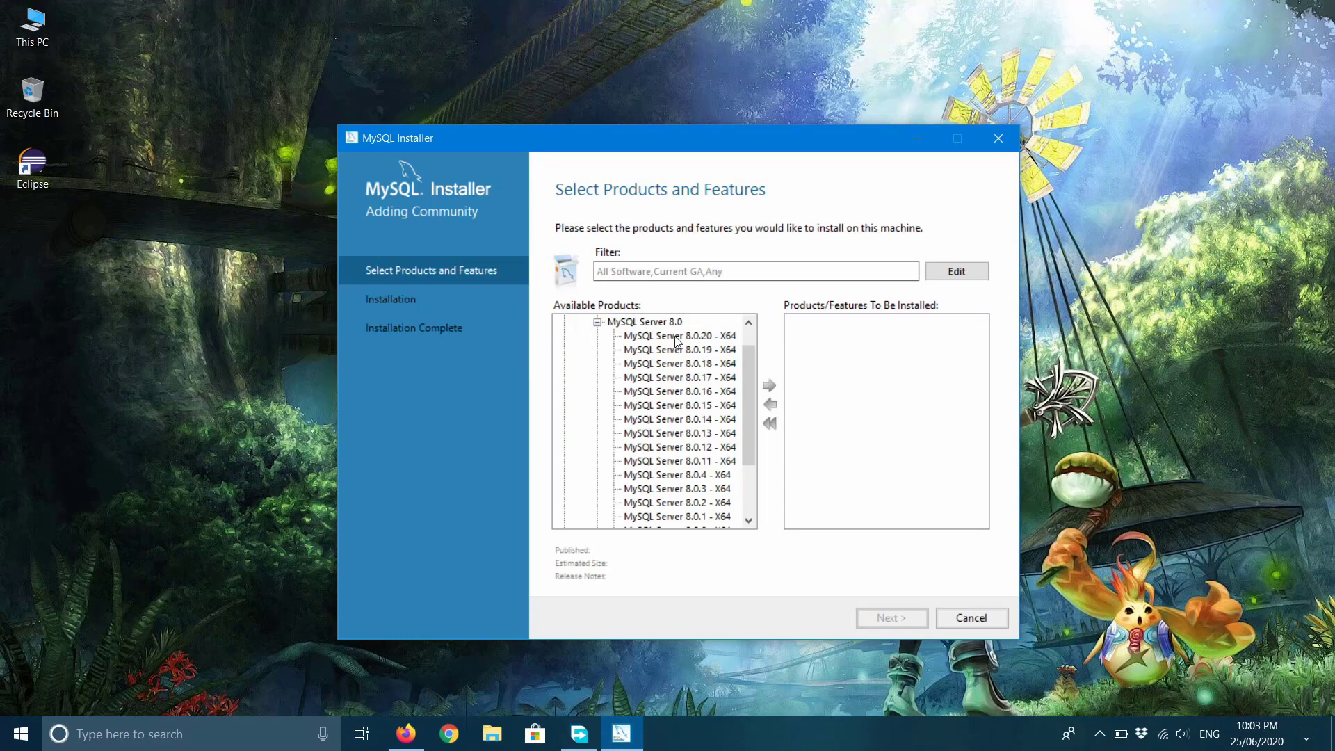
click(730, 338)
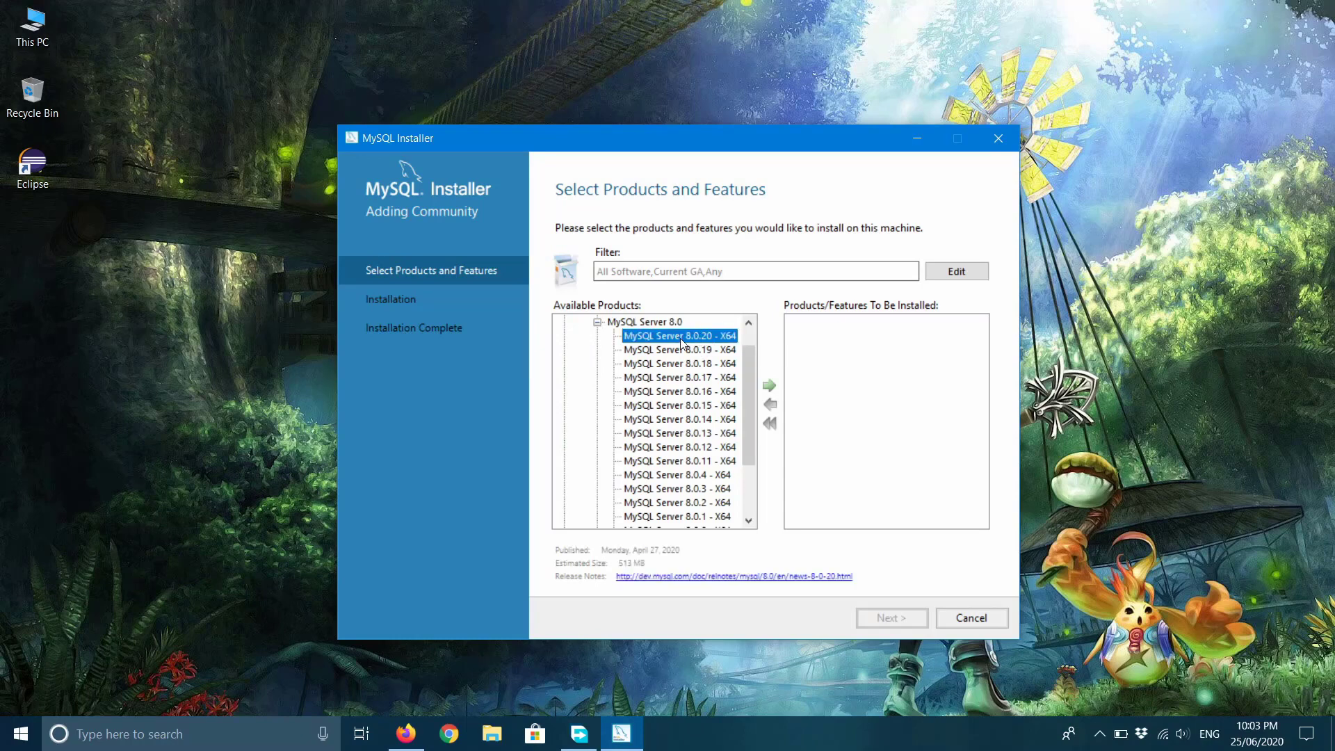
click(770, 387)
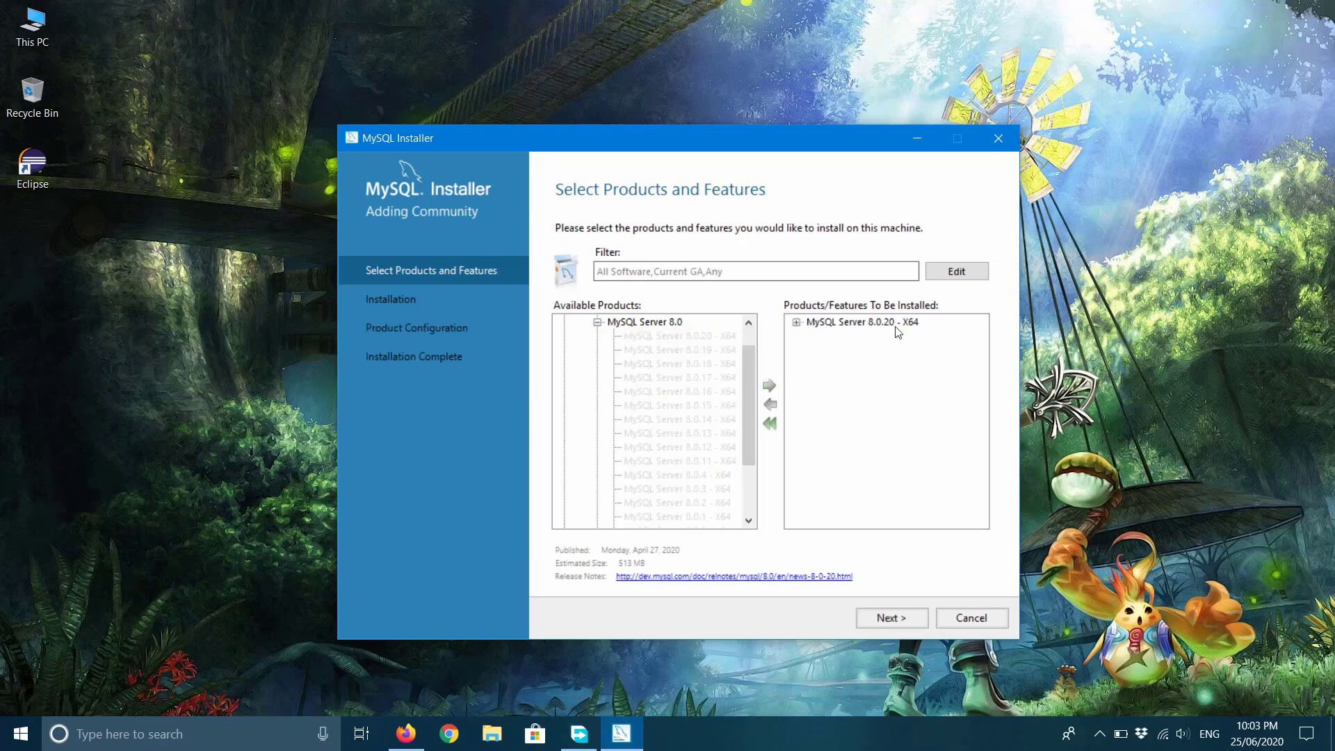
click(597, 322)
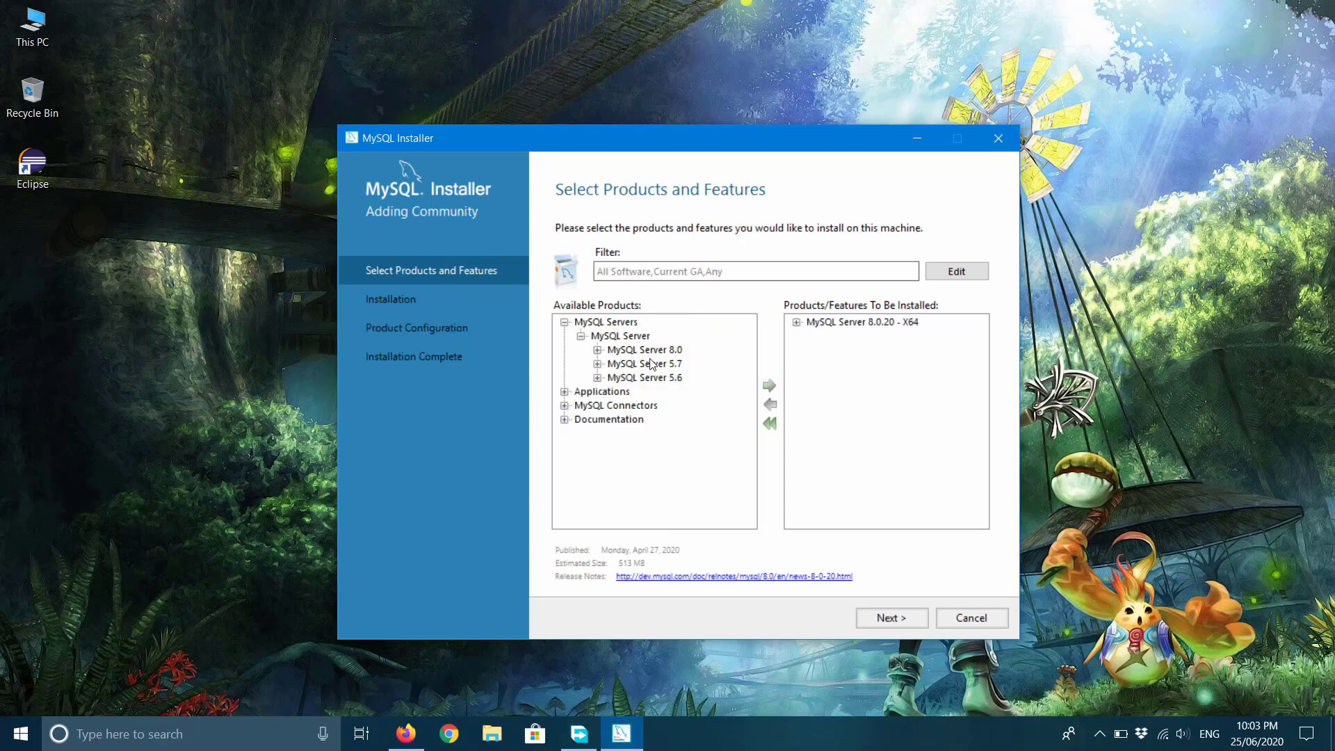
click(581, 335)
click(565, 323)
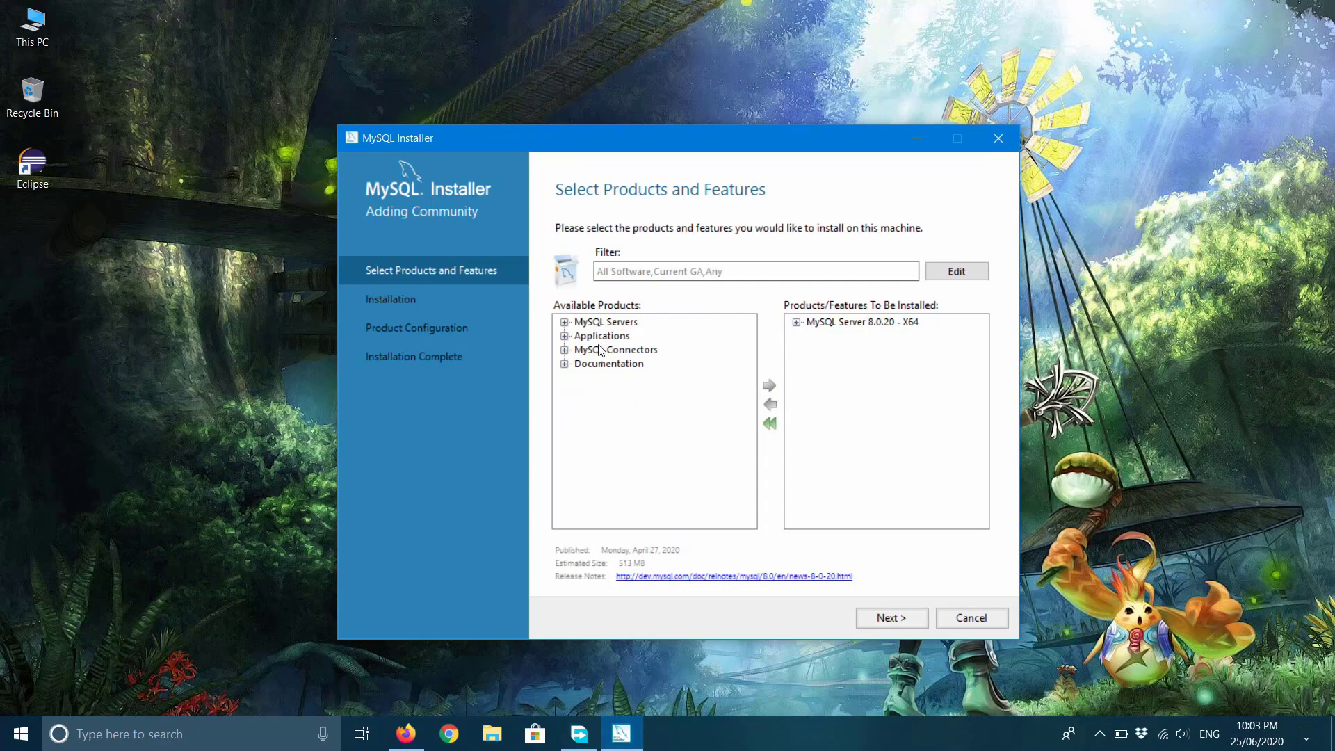
click(600, 336)
Queue MySQL Notifier 1.1.8 - X86 from the Applications category.
click(565, 337)
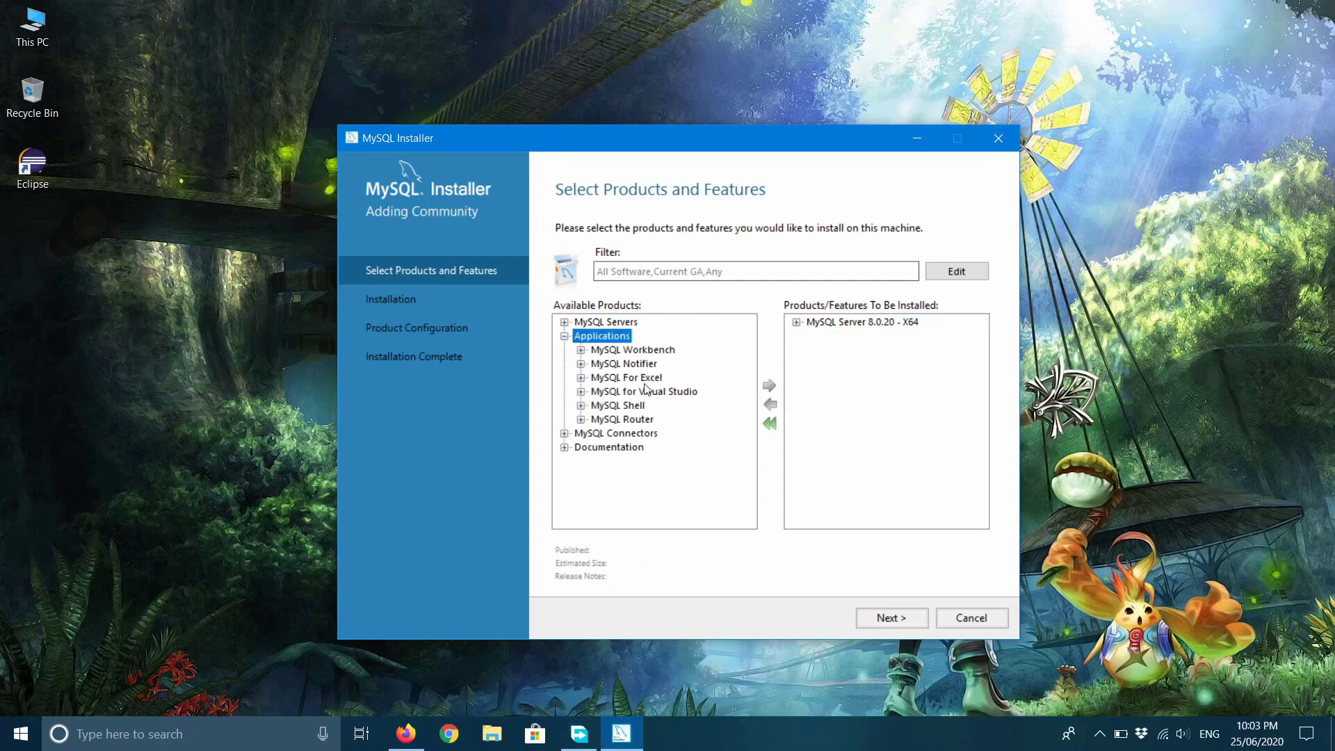
click(620, 352)
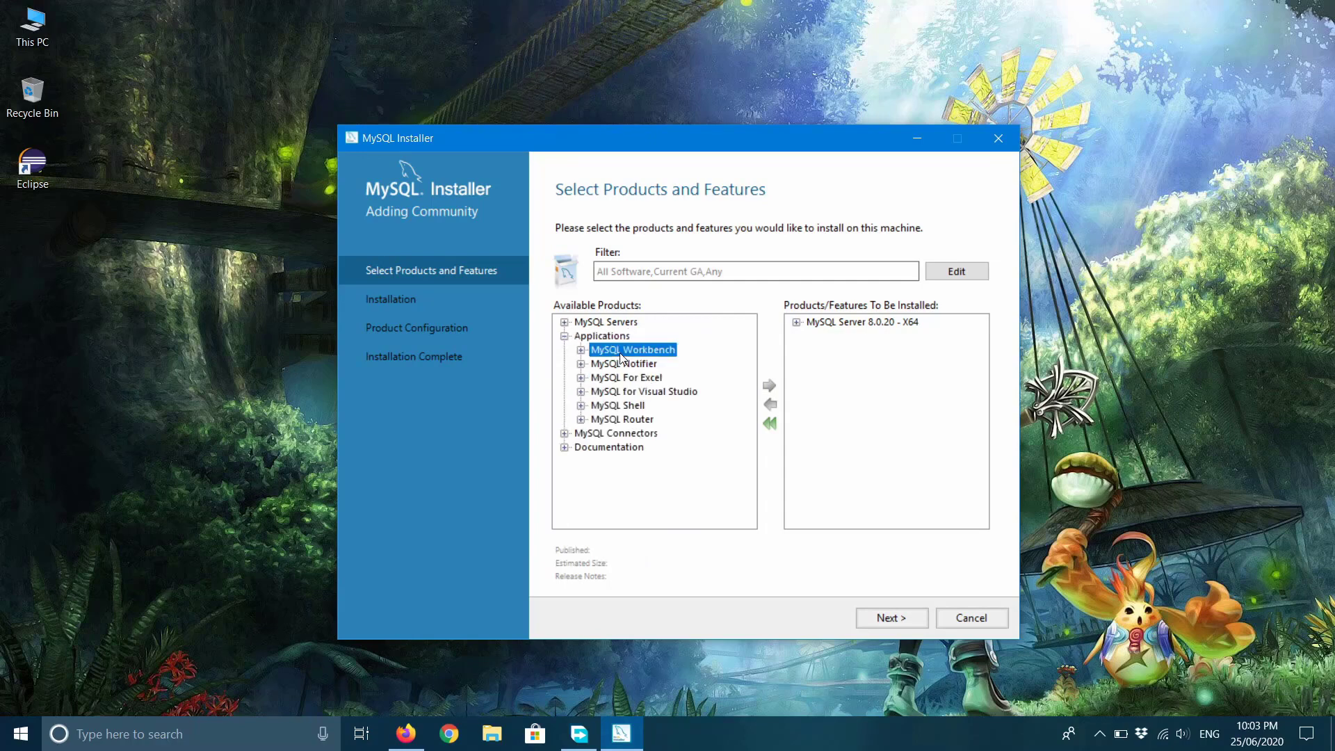
click(634, 365)
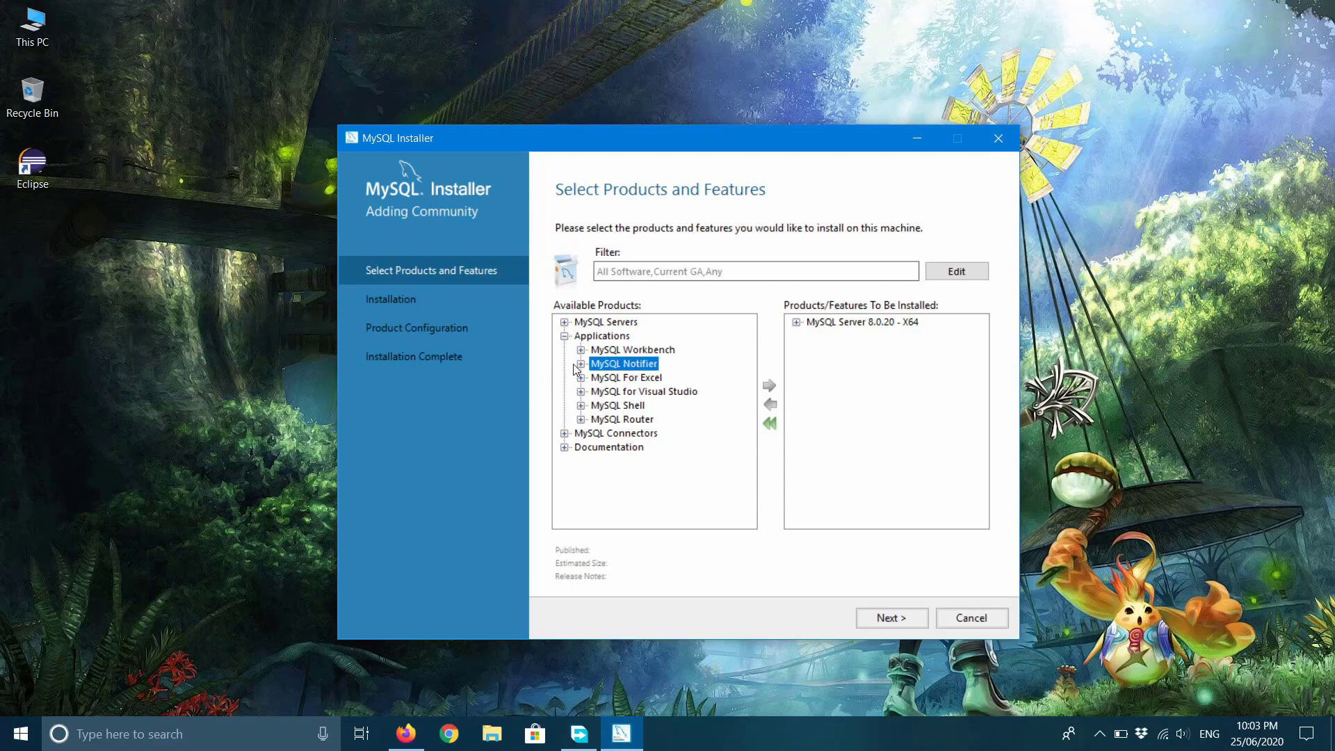
click(581, 364)
click(631, 379)
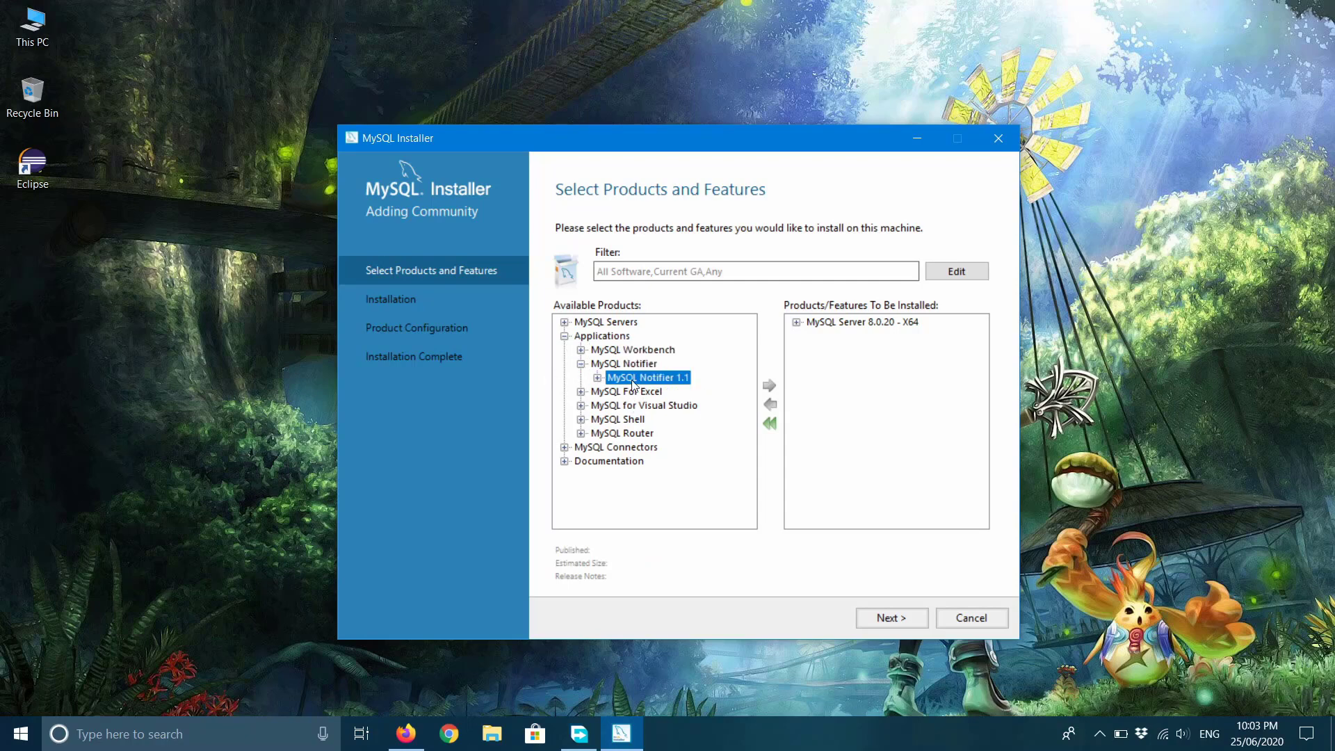
click(598, 378)
click(677, 391)
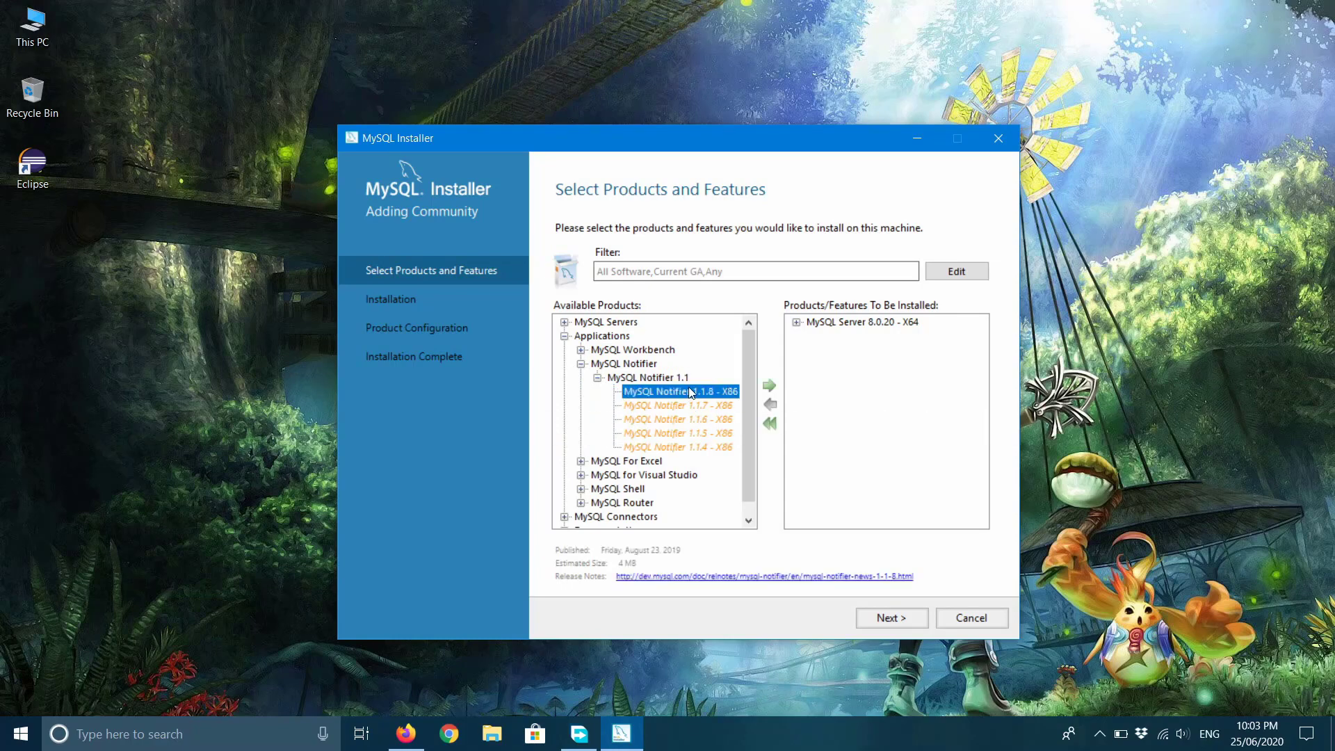
click(769, 386)
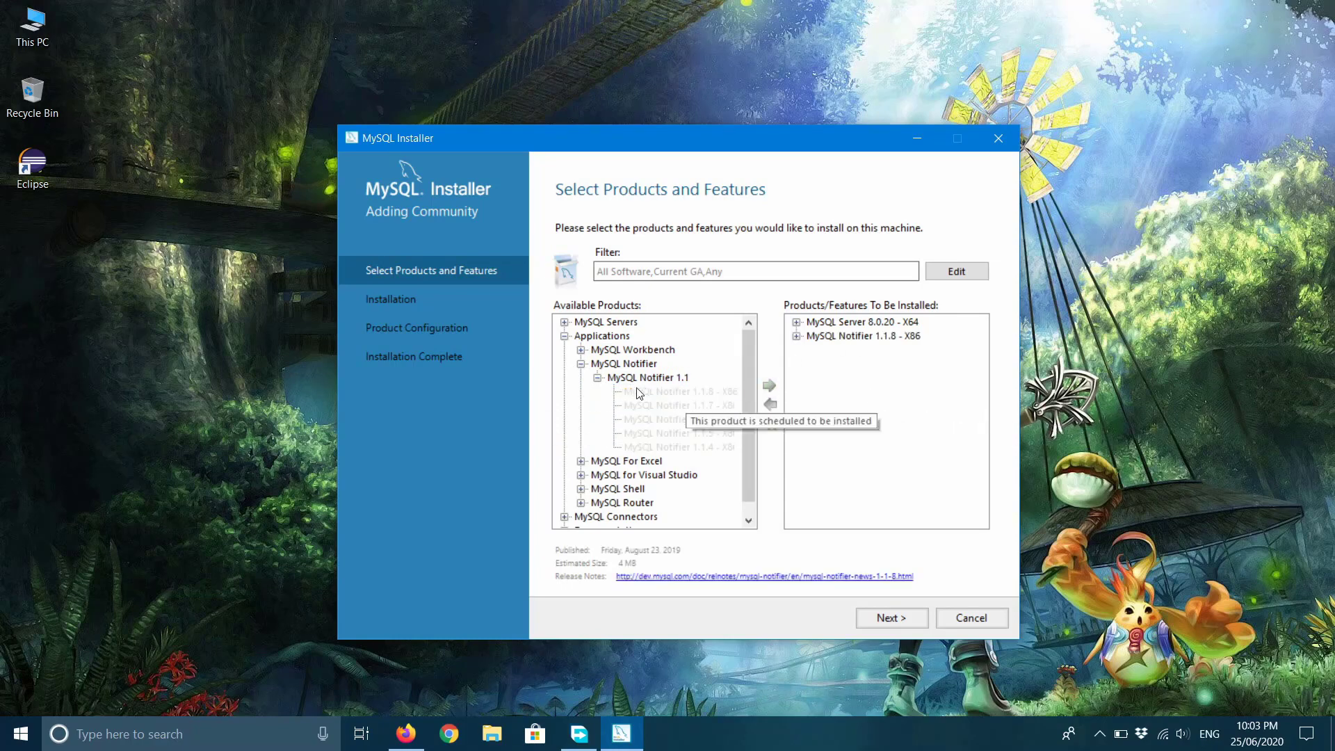
click(598, 378)
click(580, 364)
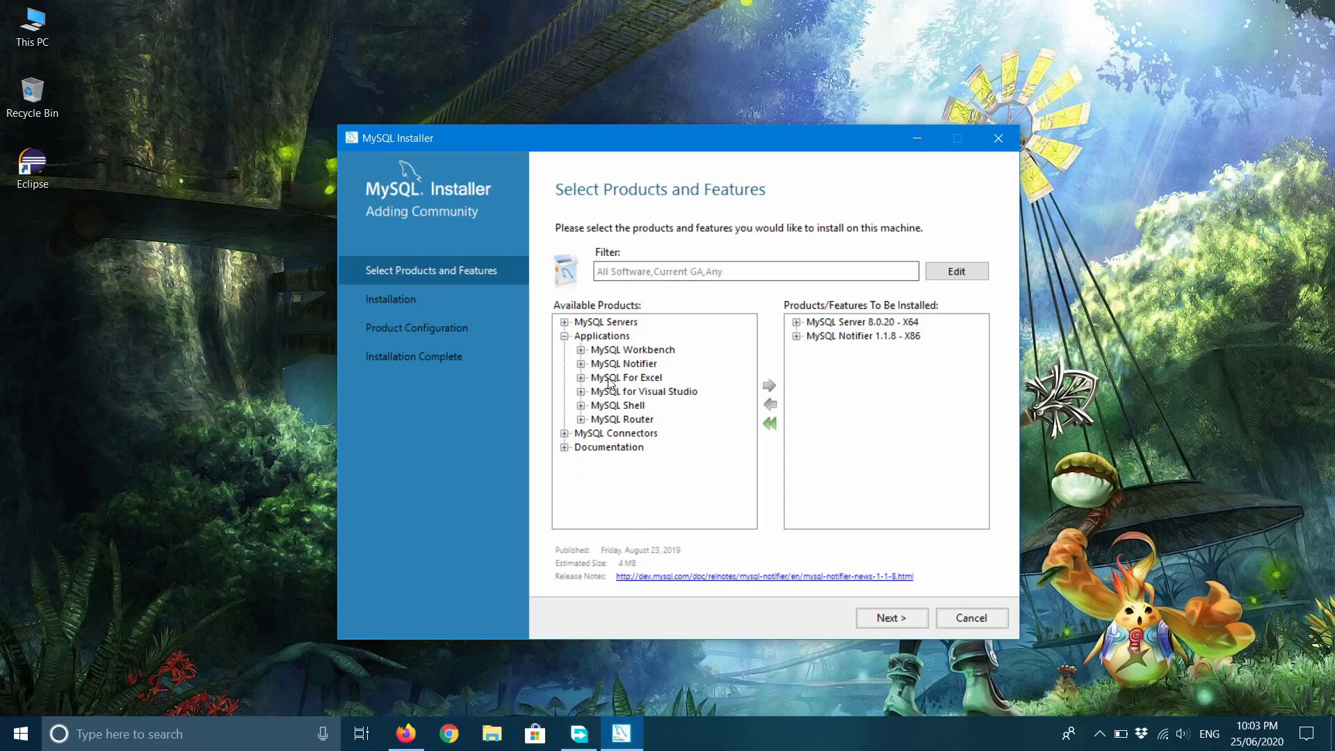
click(609, 381)
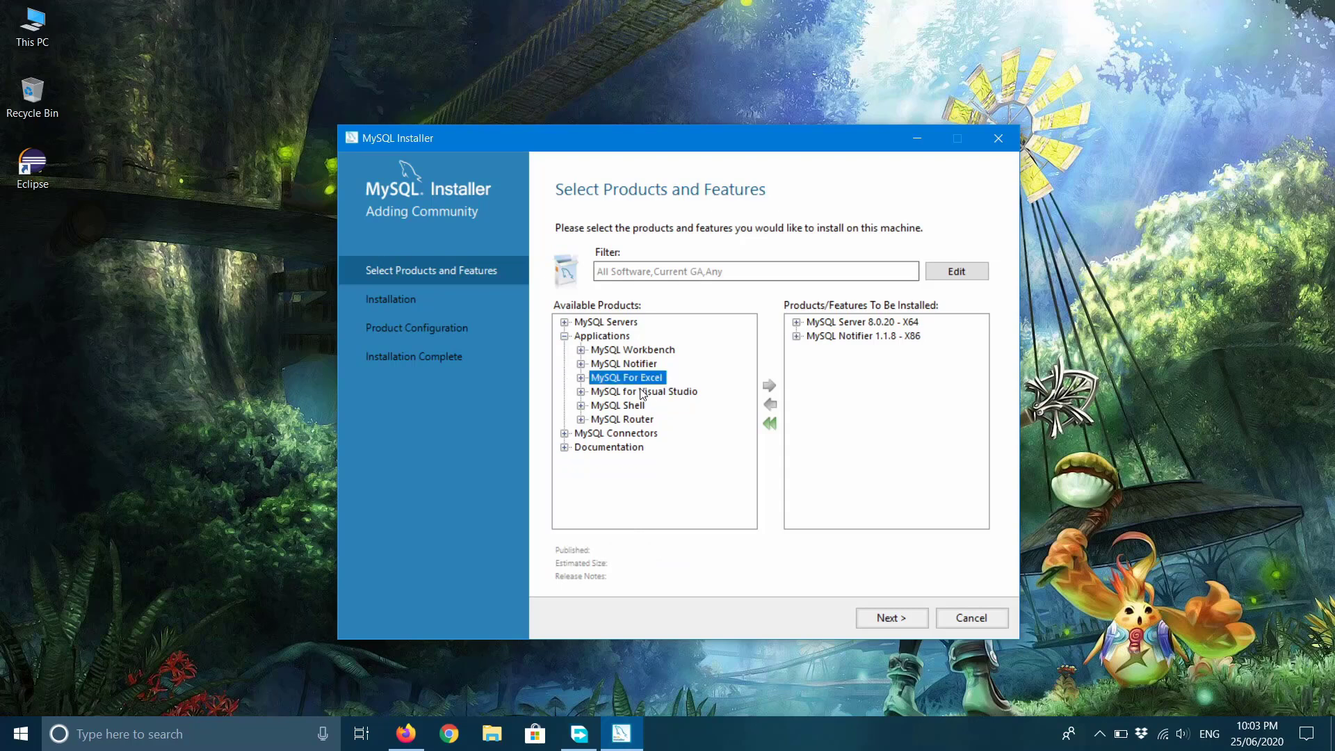
Queue MySQL Shell 8.0.20 - X64 from MySQL Shell 8.0.
click(629, 407)
click(581, 406)
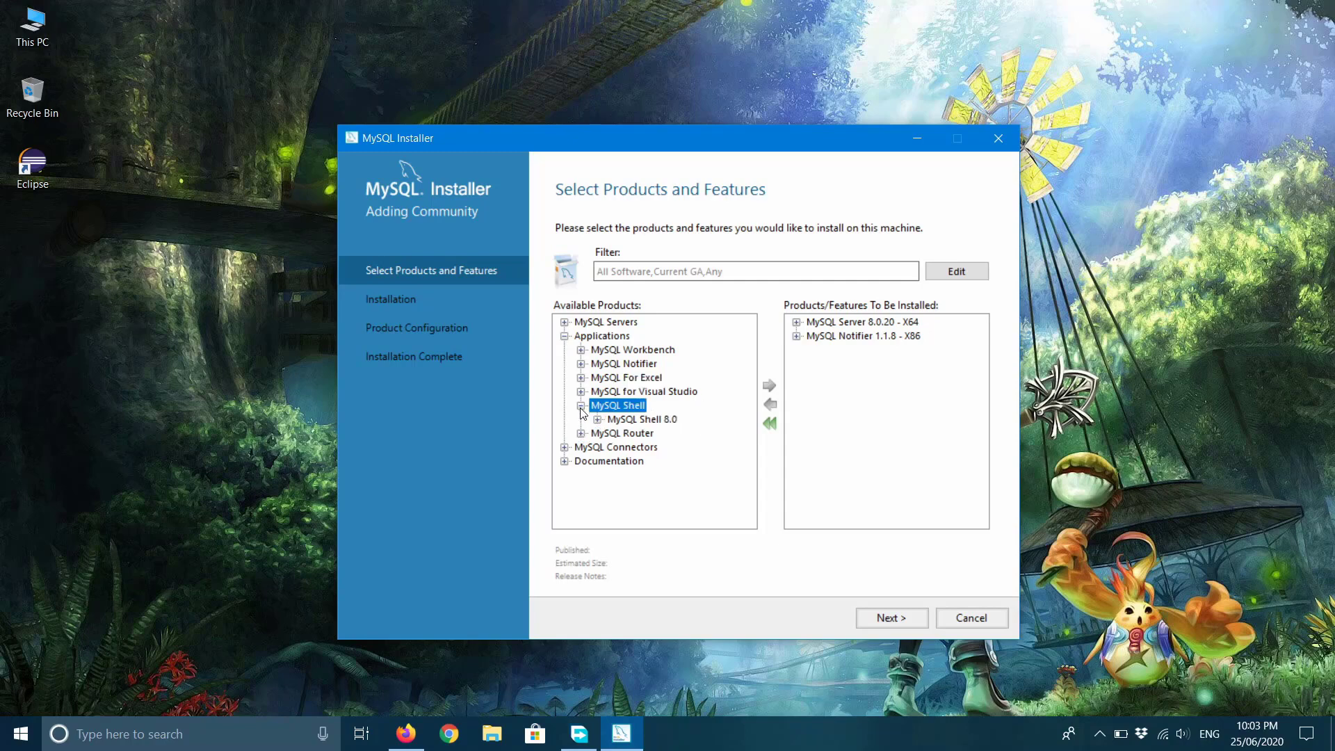
click(640, 419)
click(597, 420)
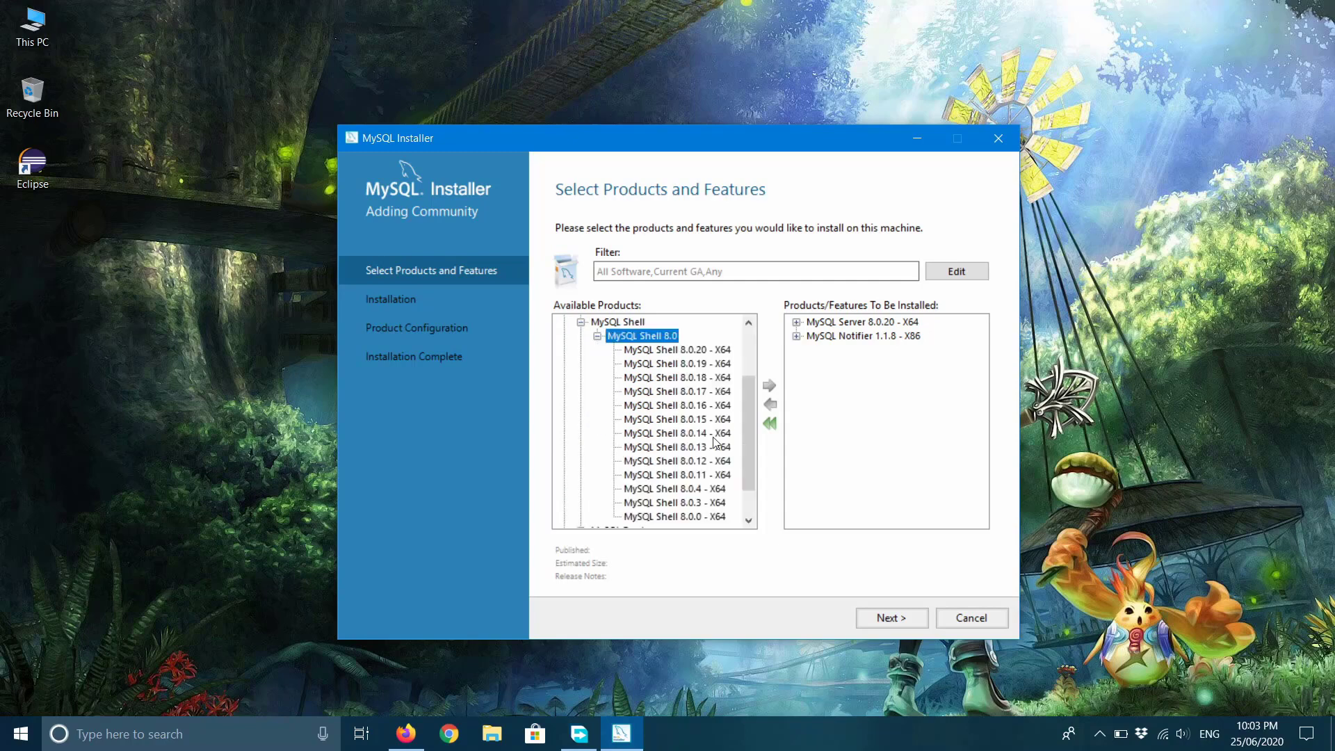
click(685, 352)
click(769, 386)
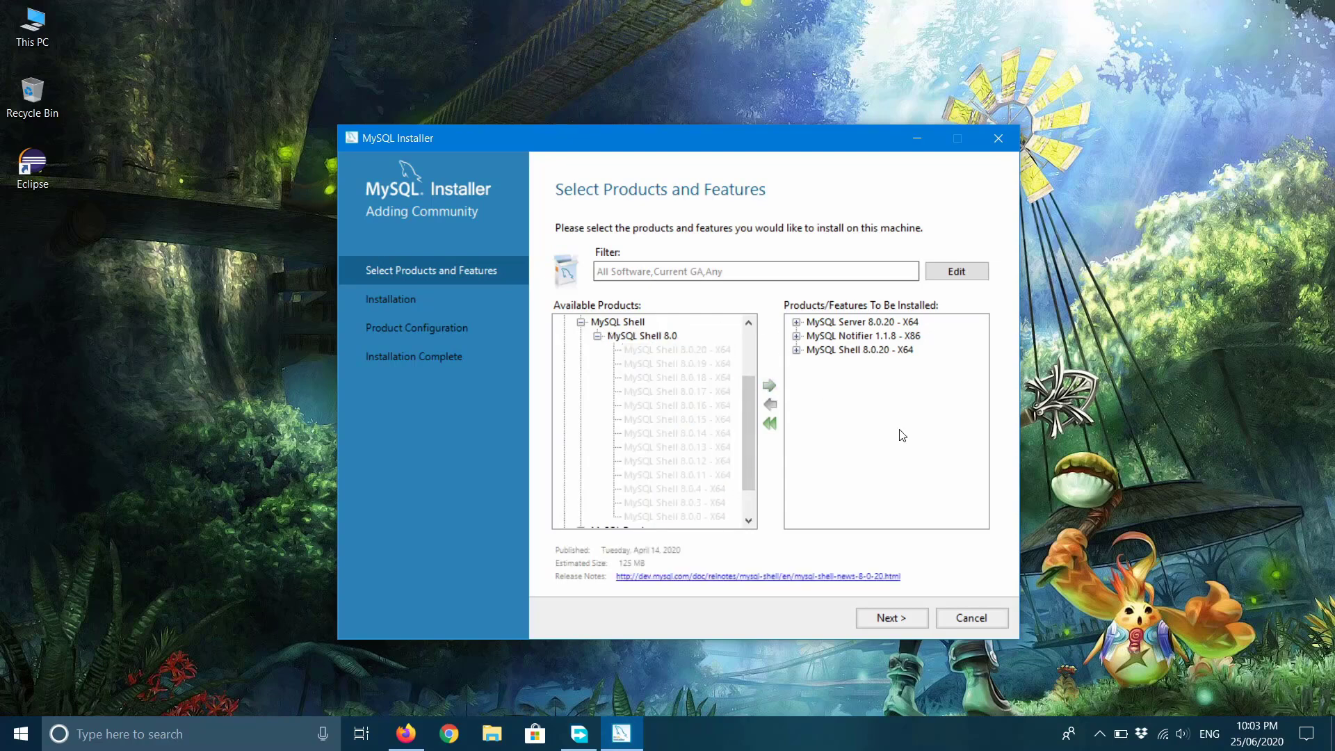
click(597, 338)
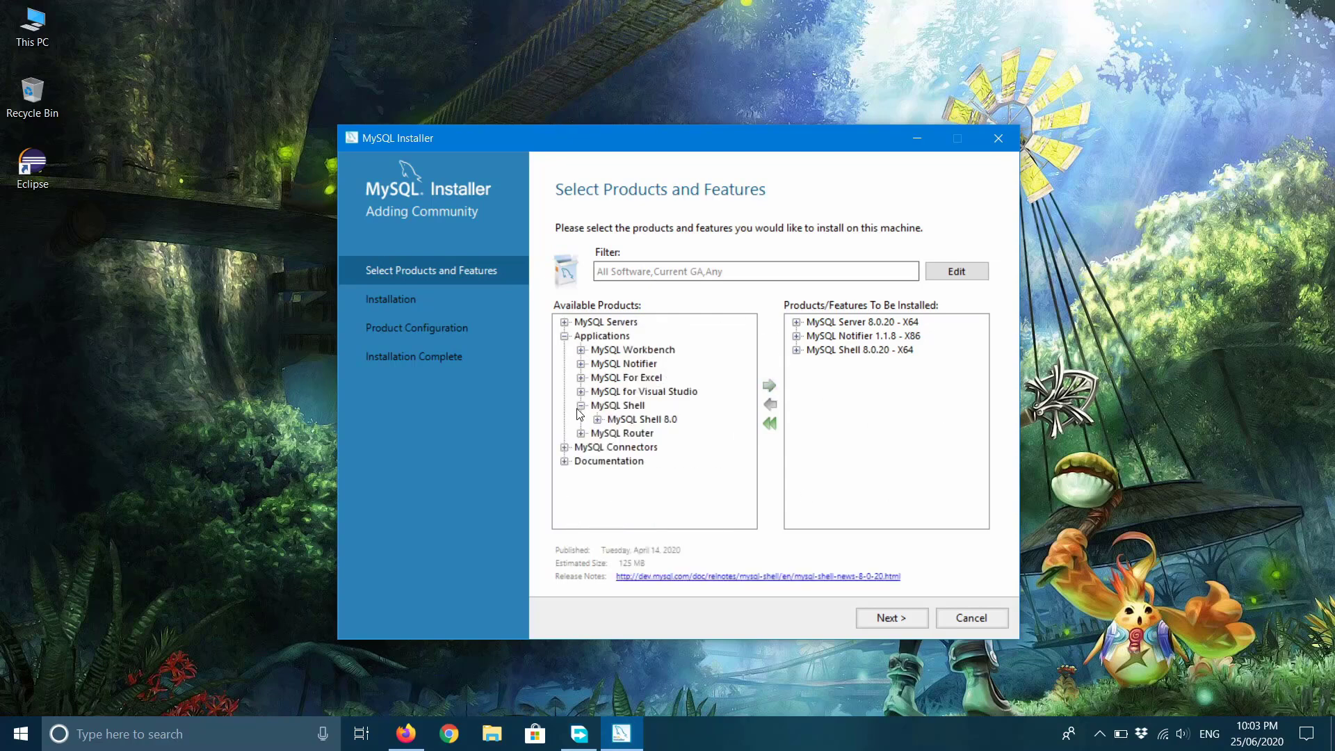
click(581, 405)
Queue MySQL Router 8.0.20 - X64 from MySQL Router 8.0.
click(621, 420)
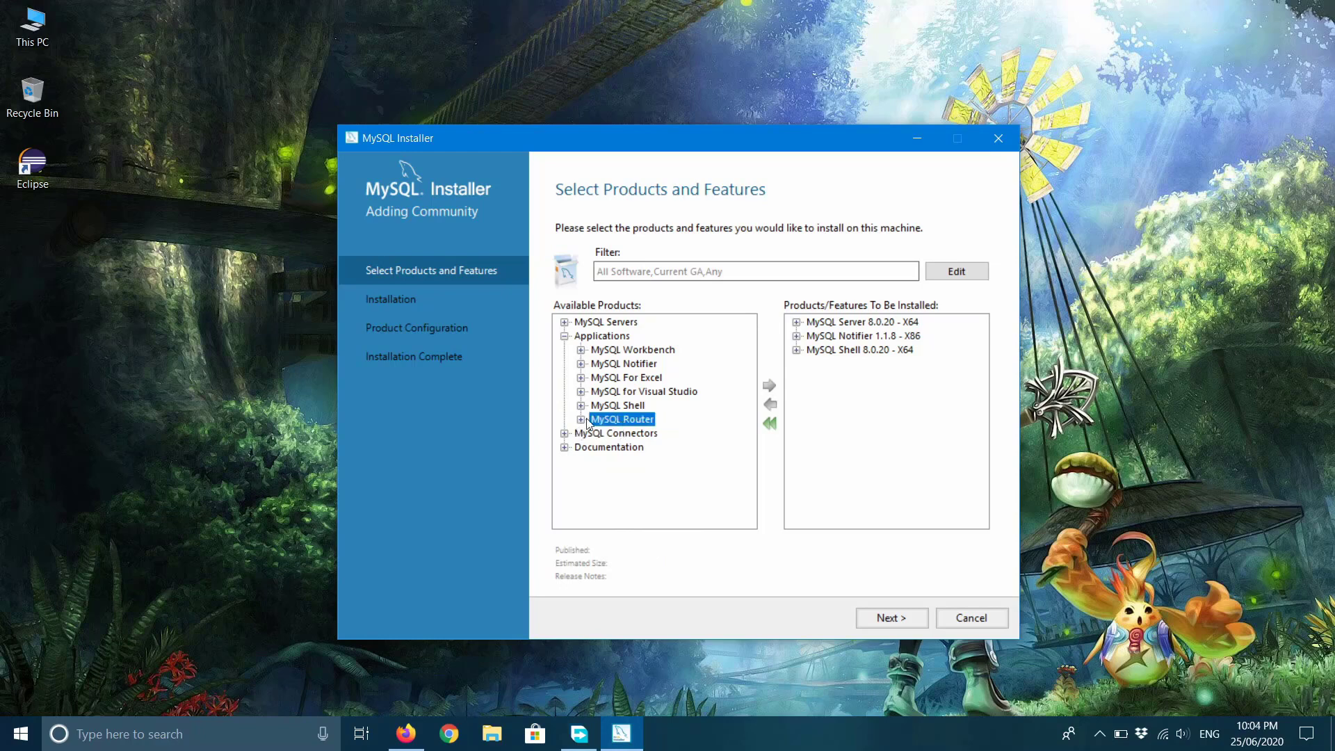
click(581, 419)
click(635, 433)
click(597, 433)
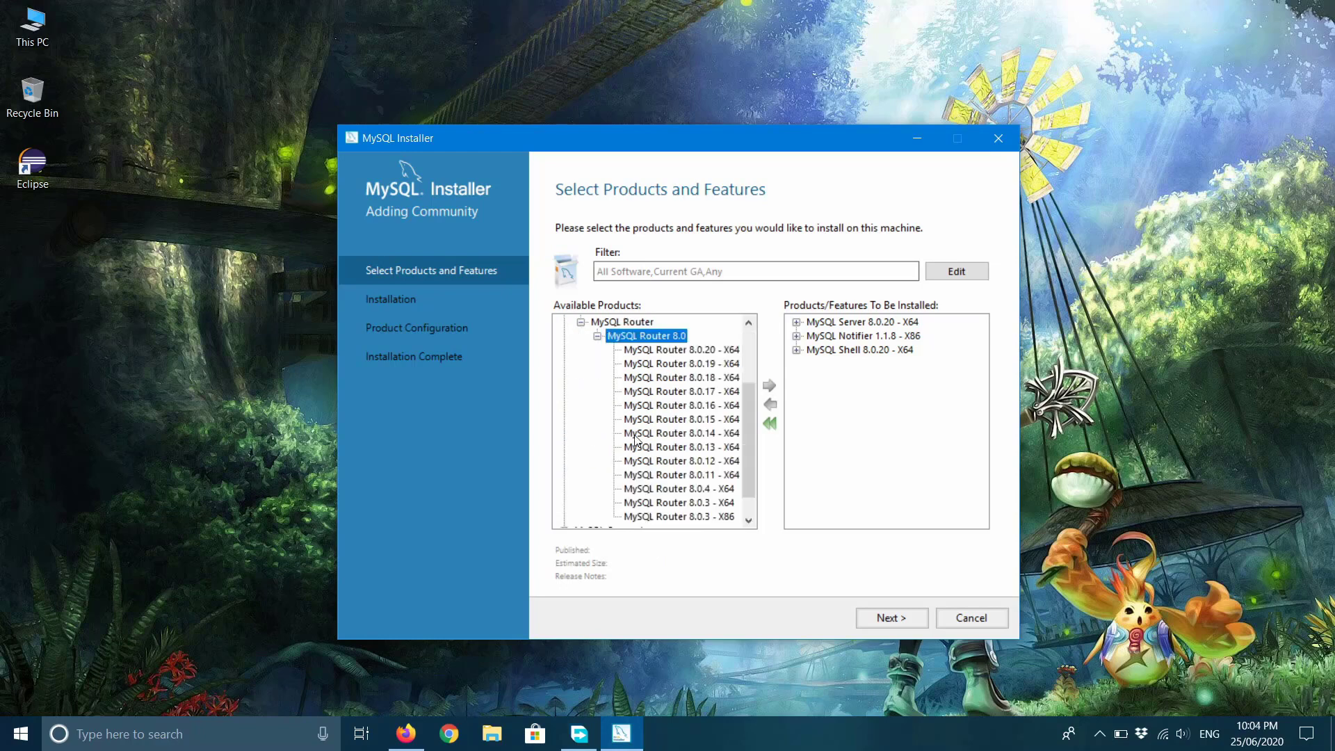
click(660, 350)
click(771, 386)
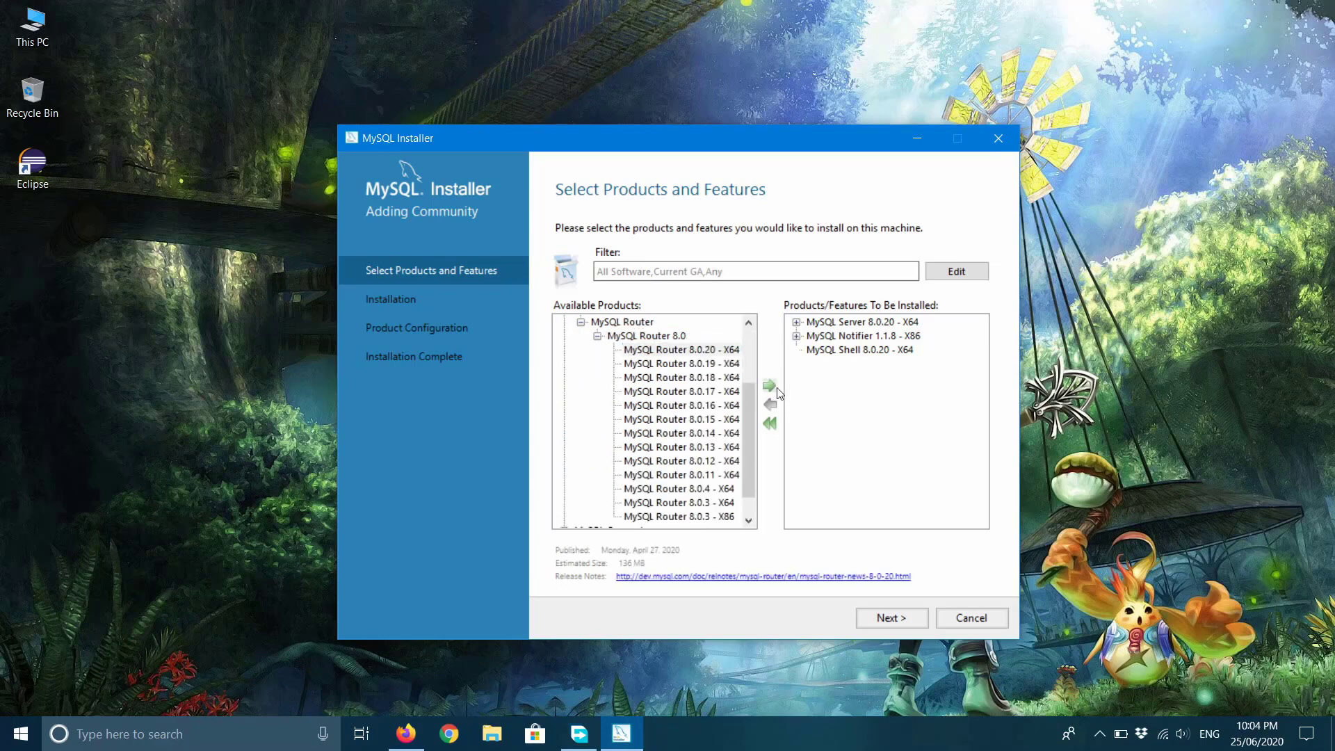
click(597, 336)
click(582, 419)
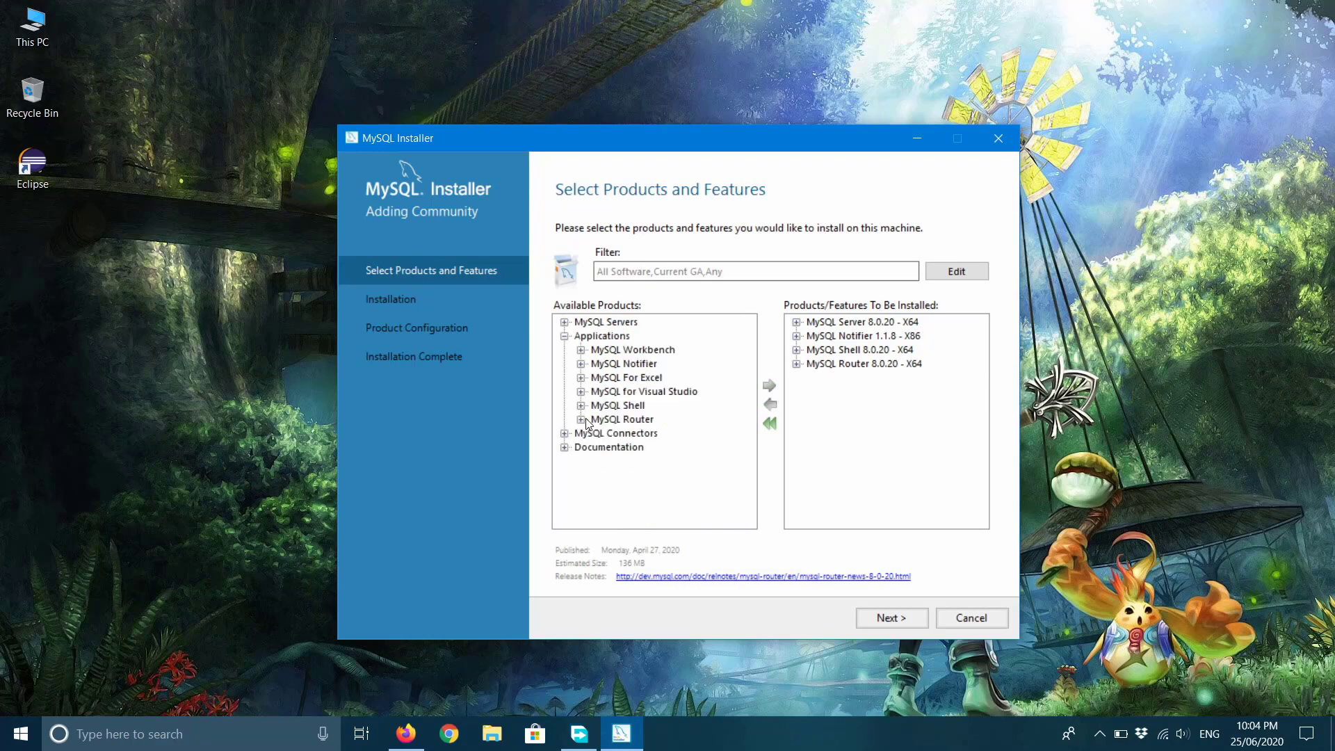
click(565, 336)
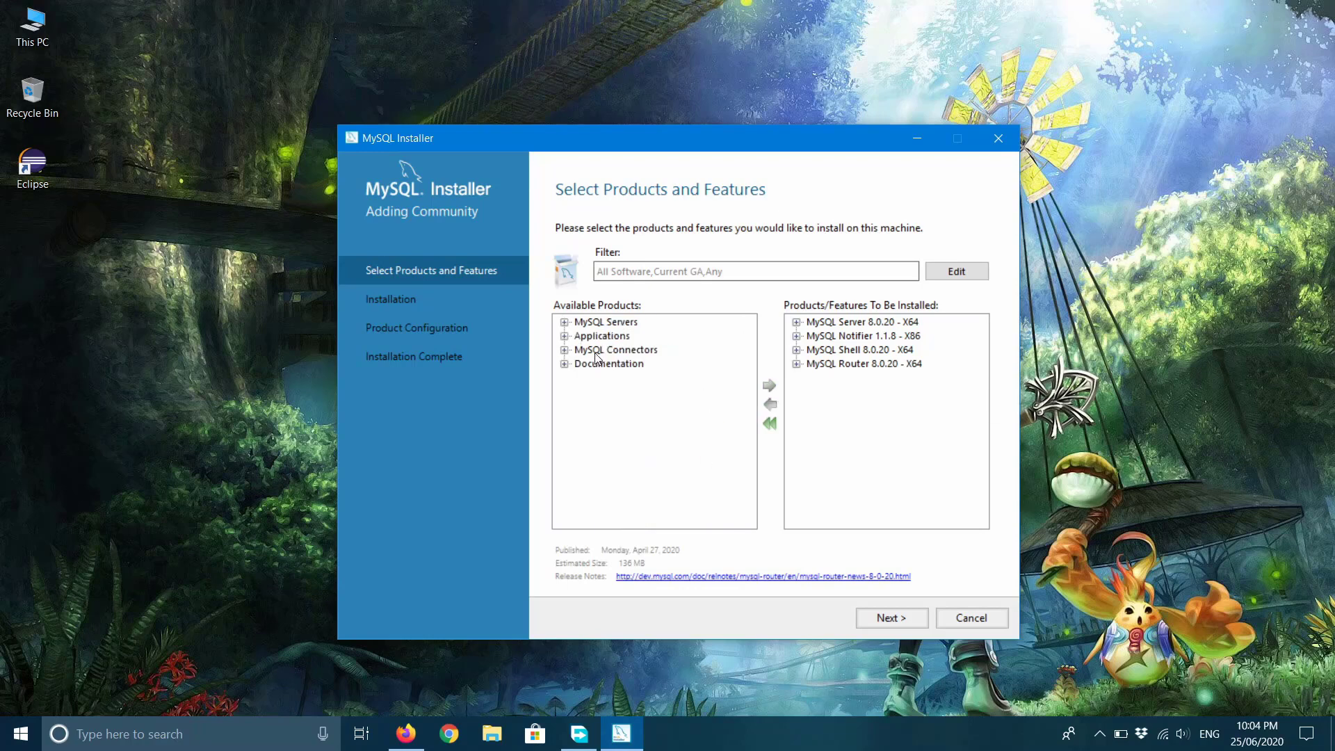
Queue Connector/J 8.0.20 - X86 from MySQL Connectors > Connector/J > Connector/J 8.0.
click(596, 352)
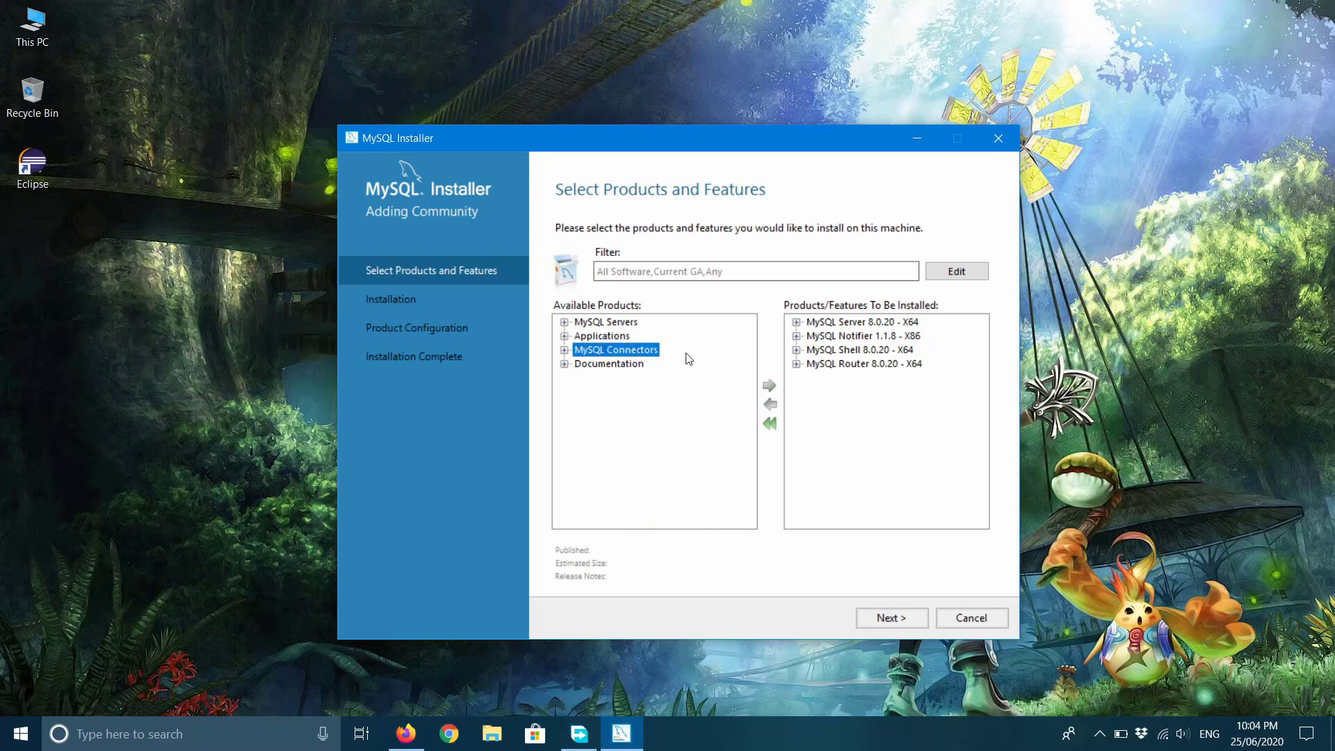
click(564, 350)
click(635, 364)
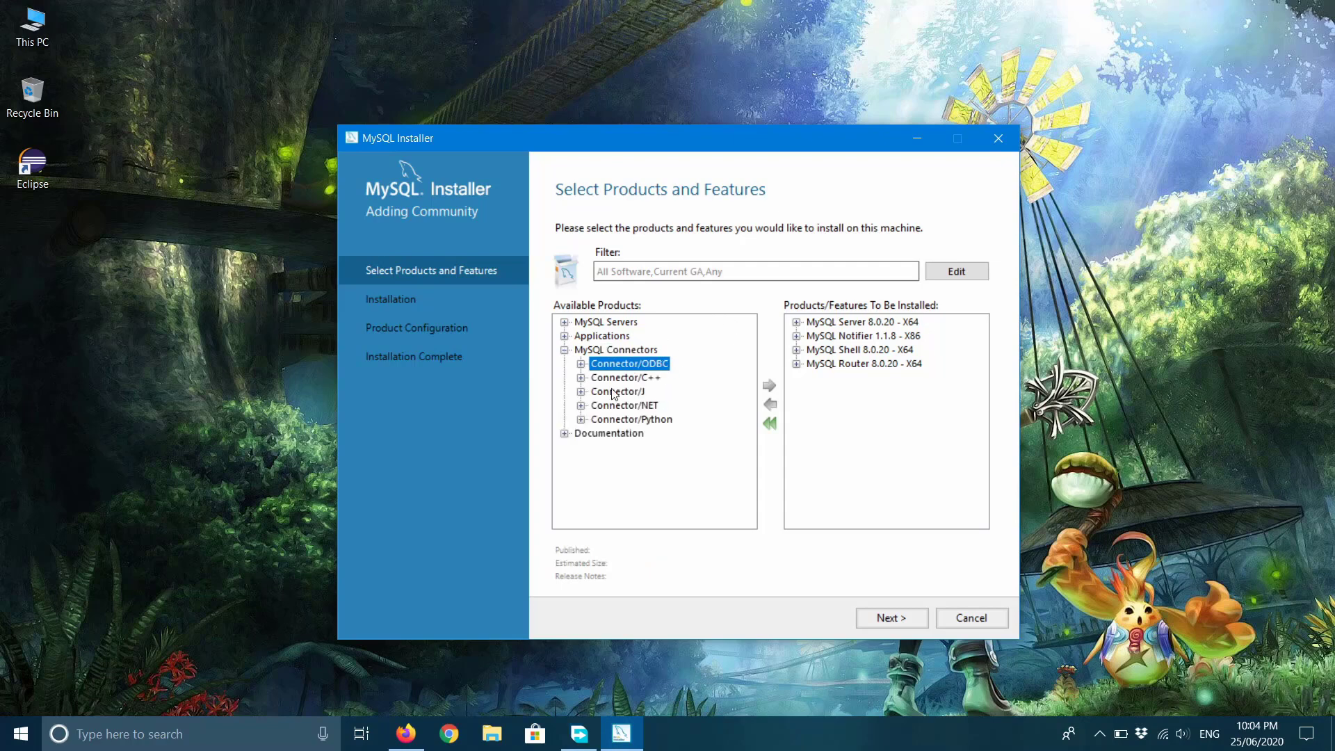
click(613, 392)
double_click(611, 392)
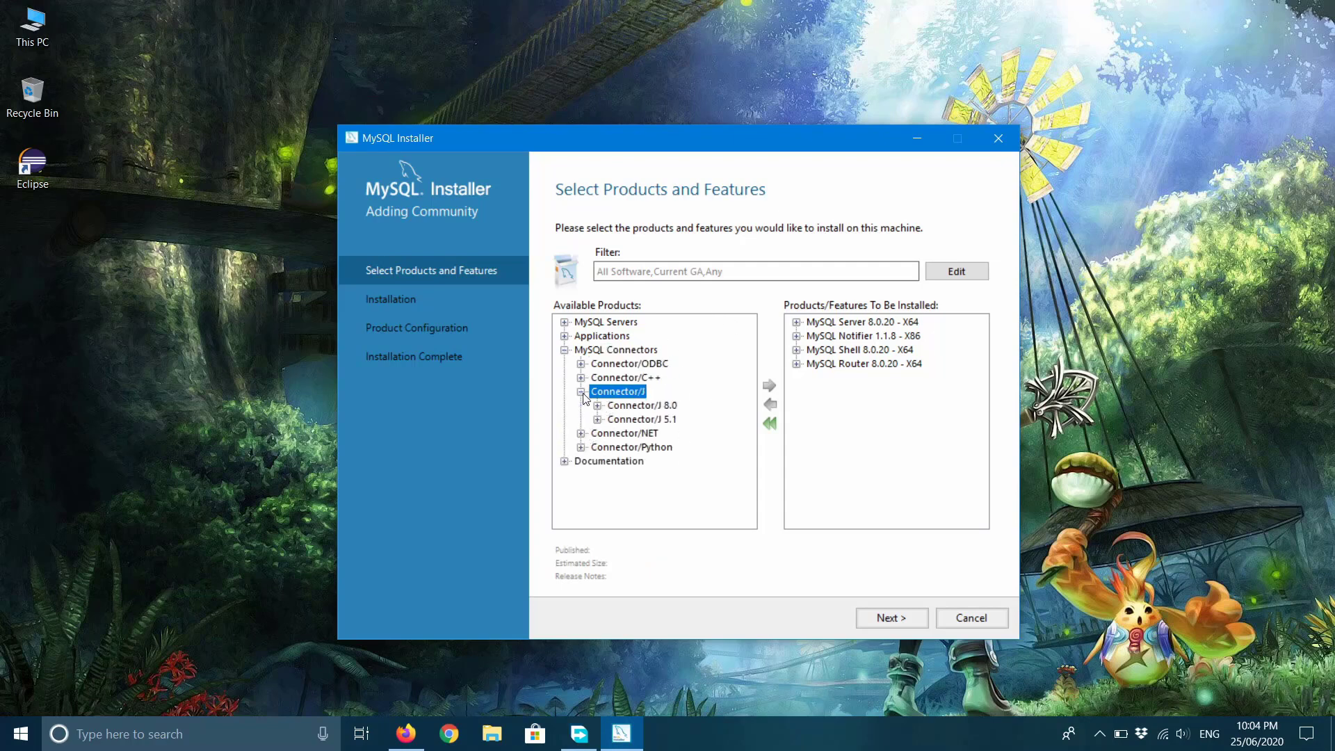
click(671, 406)
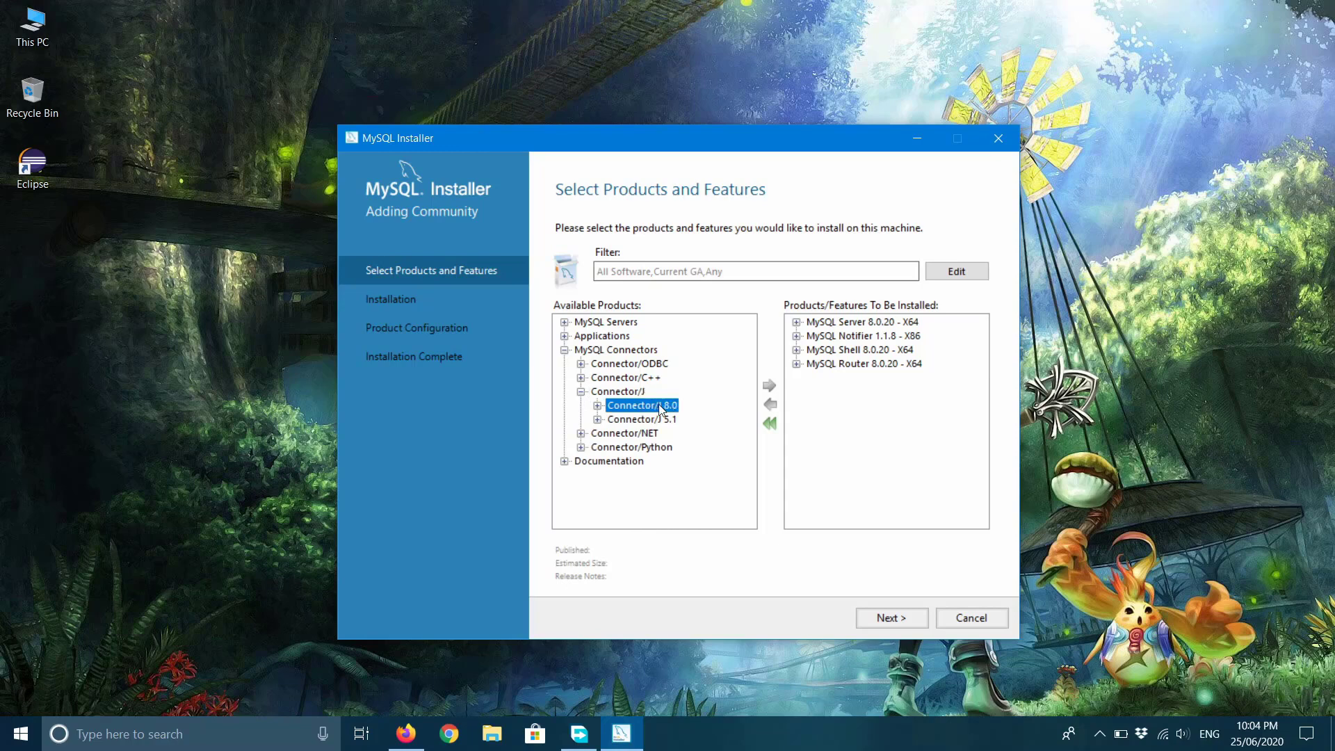
click(598, 406)
click(668, 351)
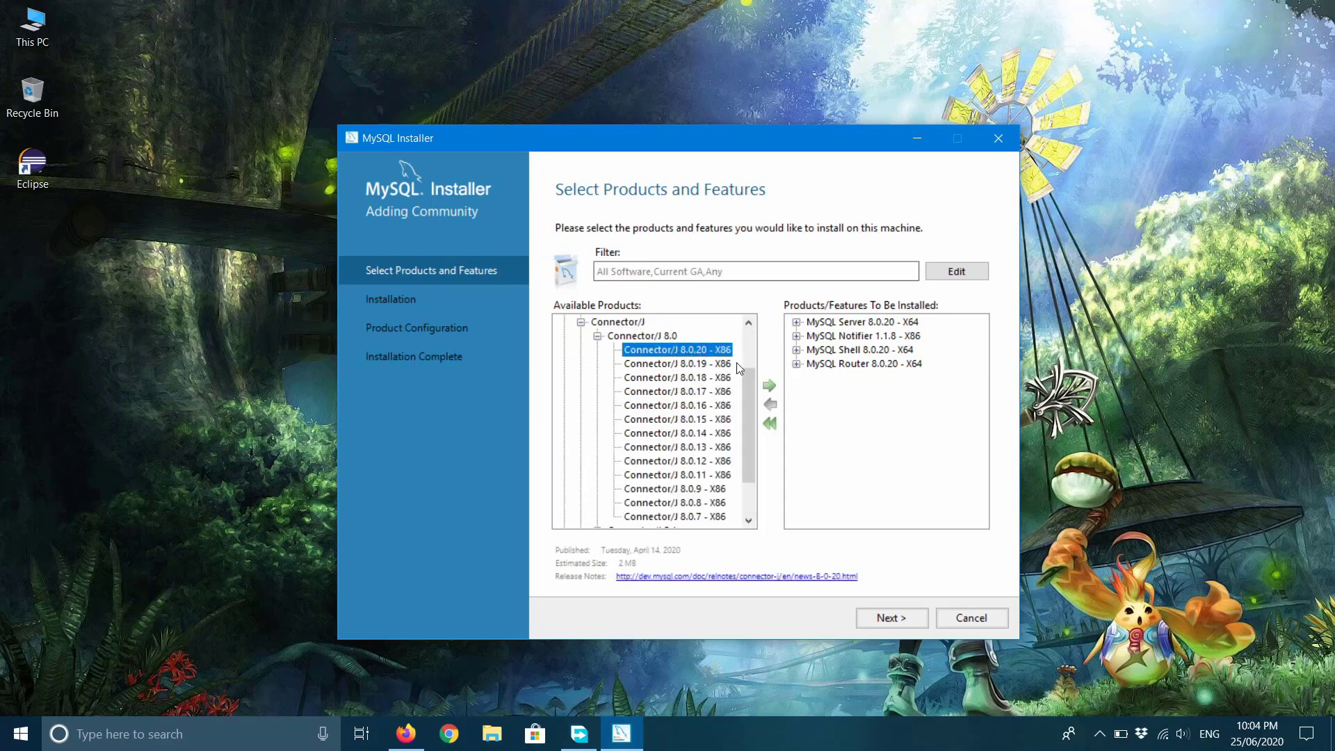
click(769, 385)
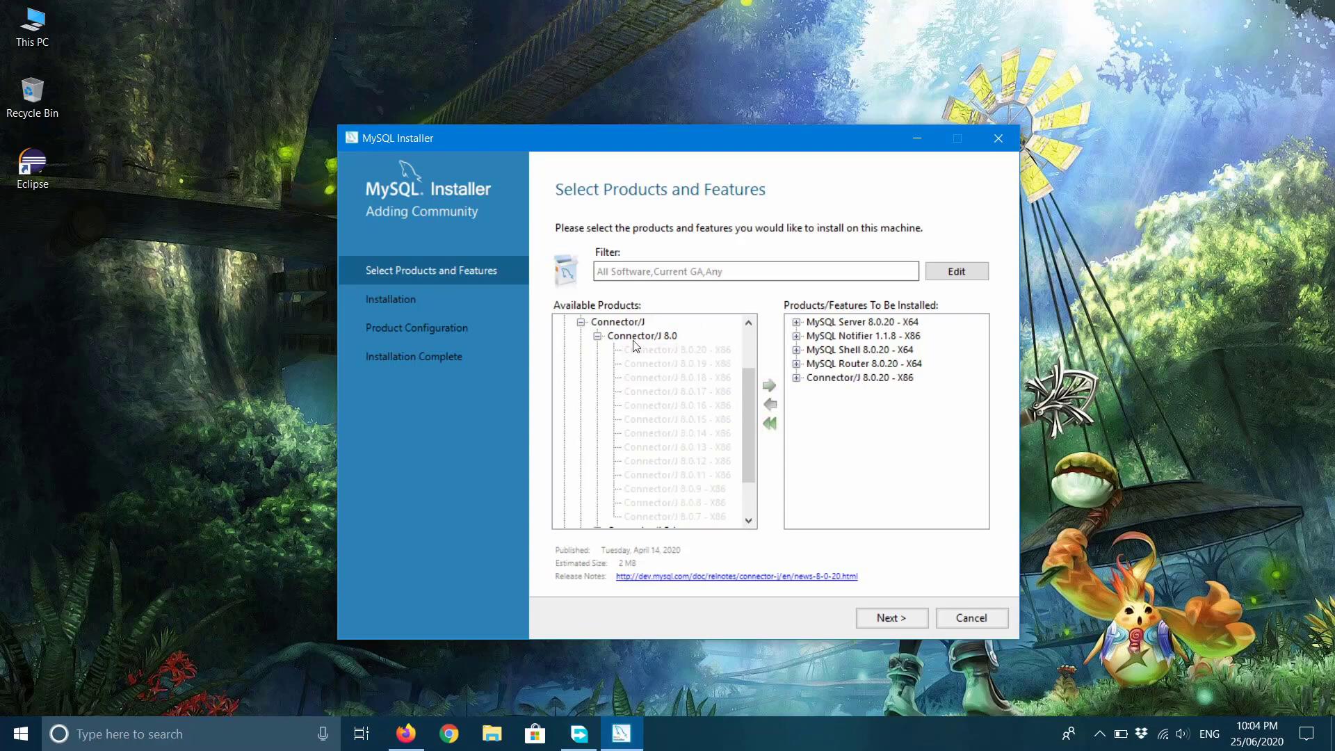
click(597, 336)
click(582, 391)
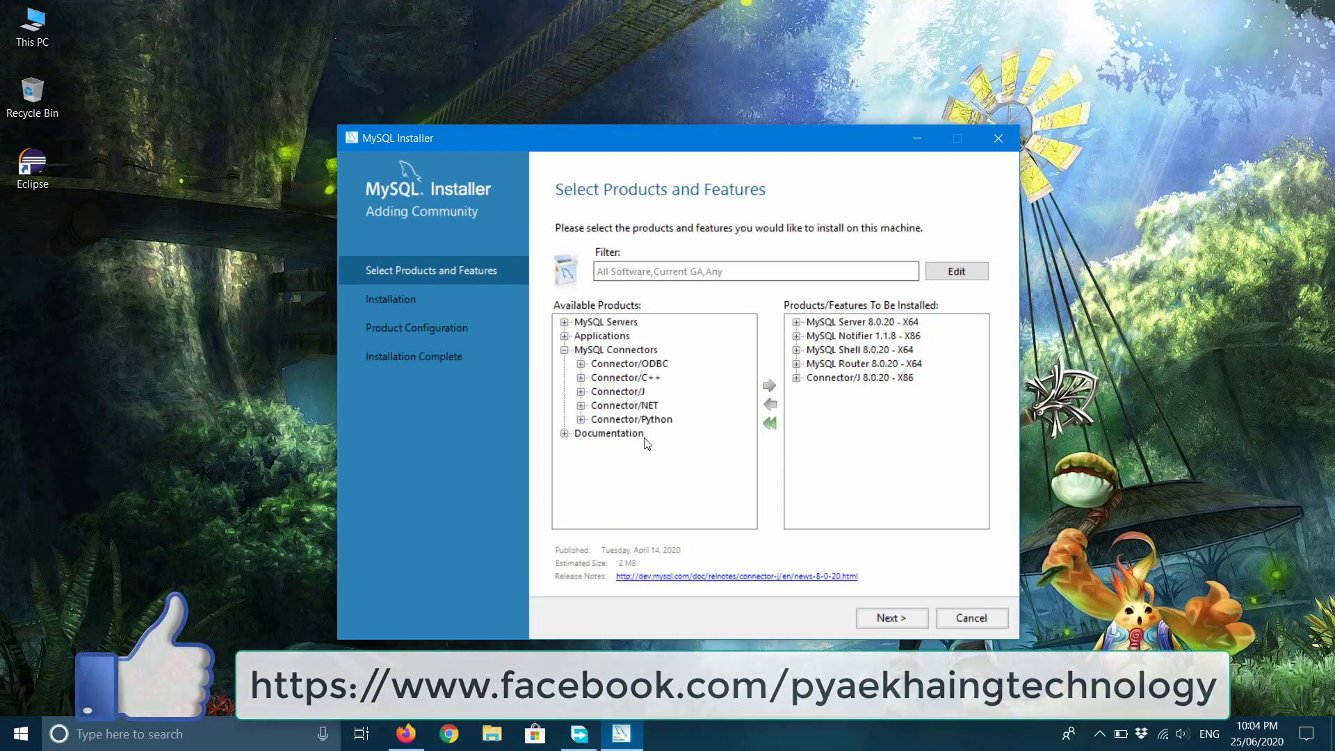
Queue MySQL Documentation 8.0.20 - X86 from the Documentation category.
click(565, 350)
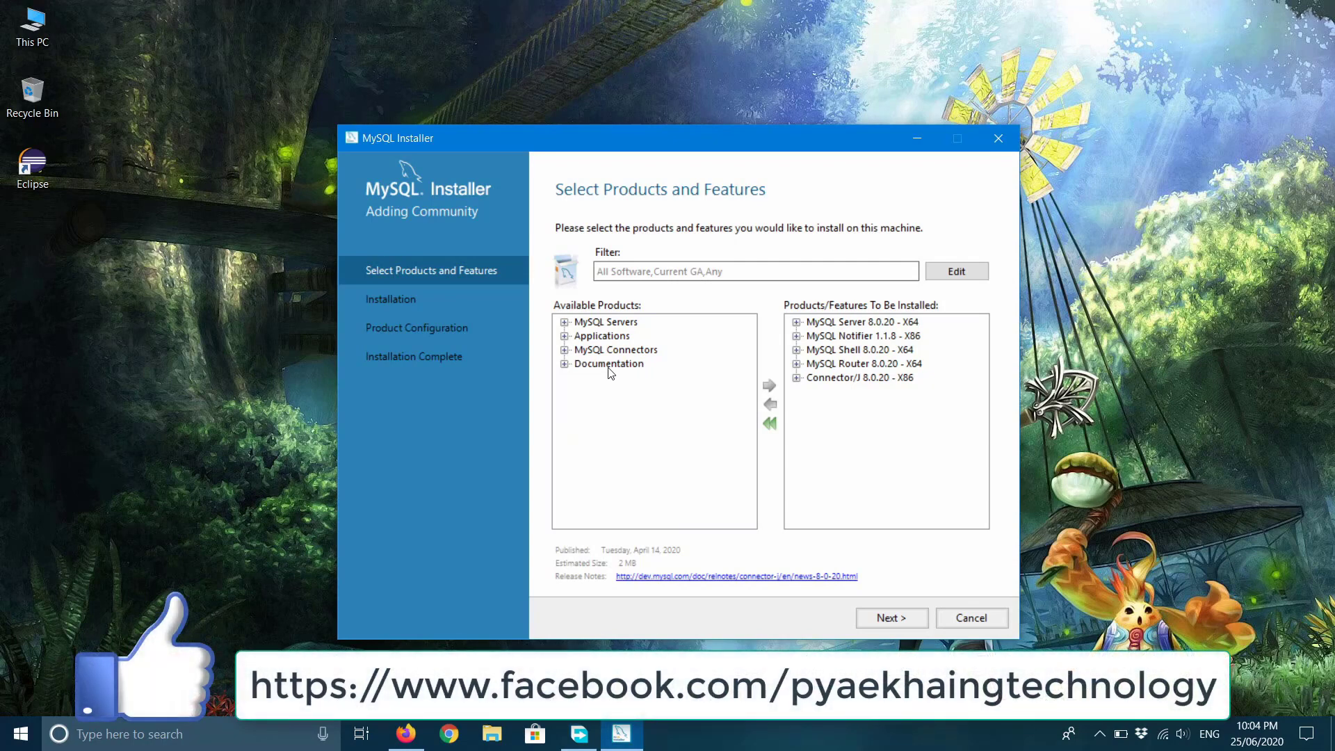
click(609, 364)
click(565, 363)
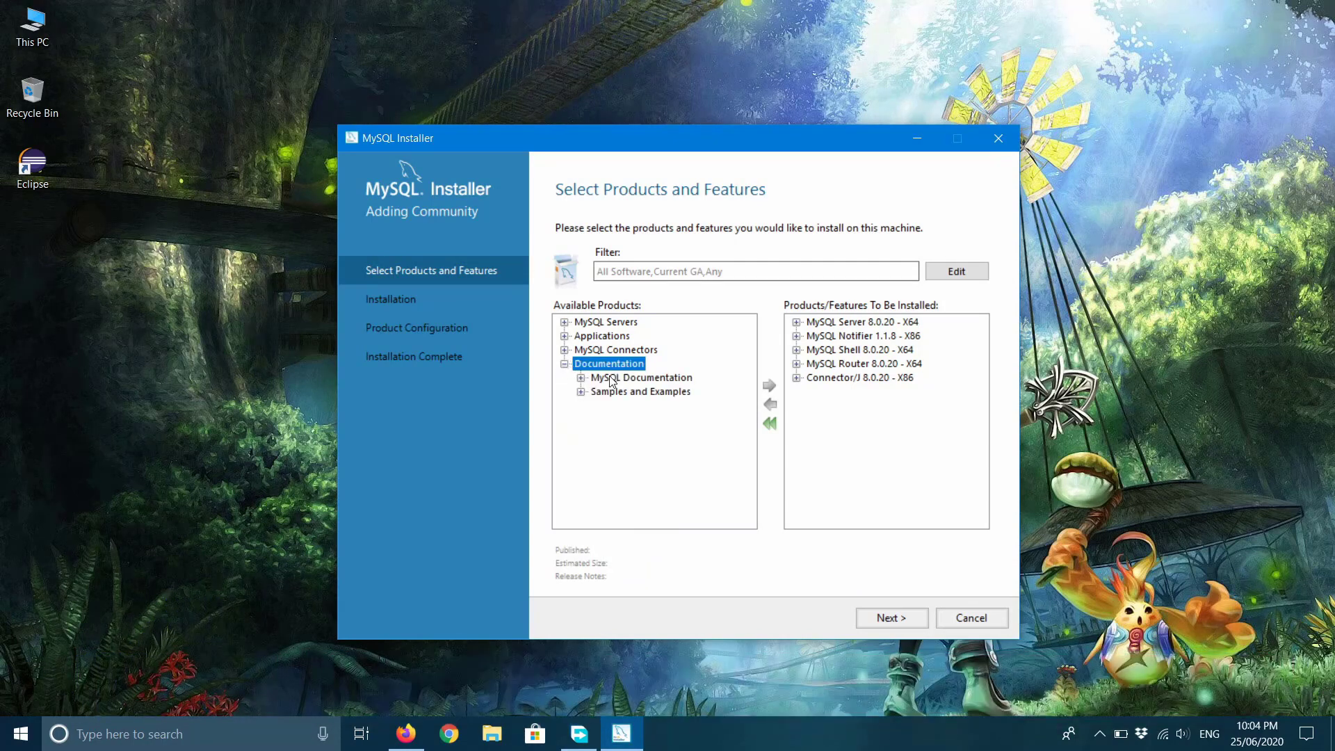
click(584, 378)
click(581, 379)
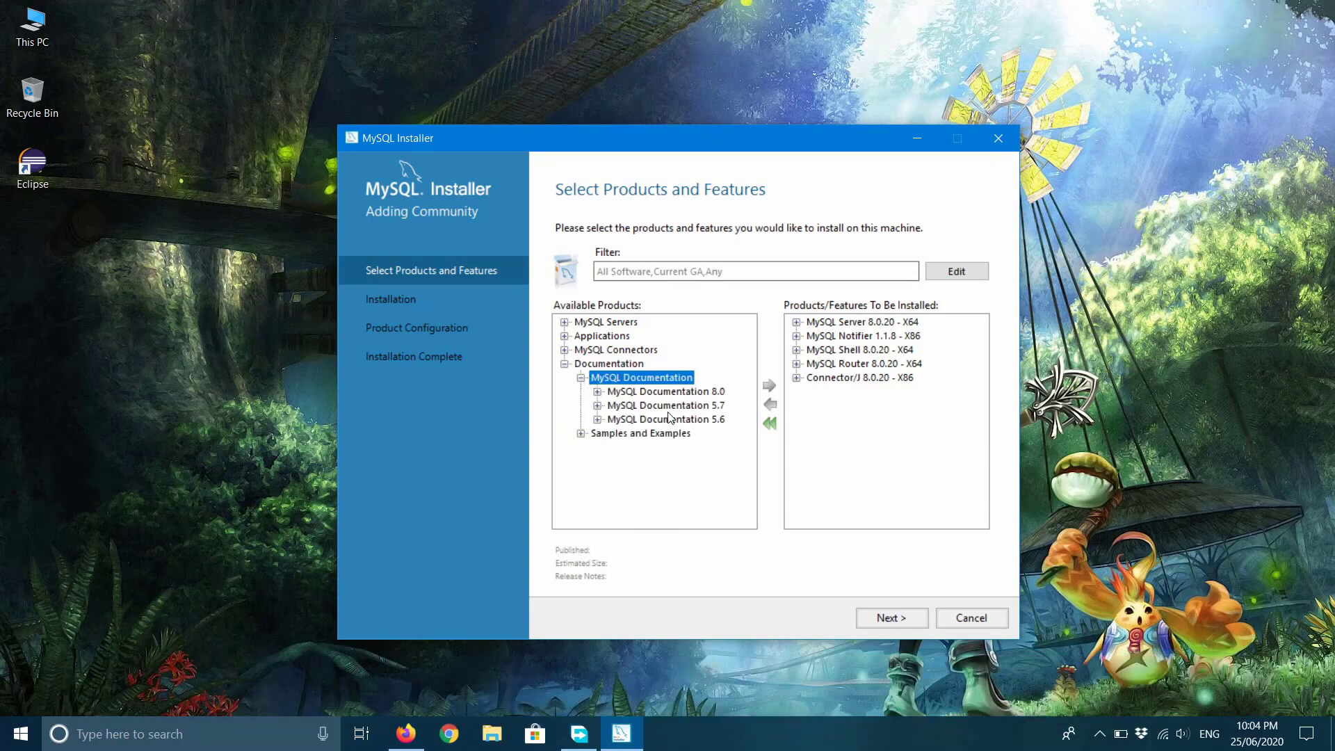
click(629, 434)
click(581, 434)
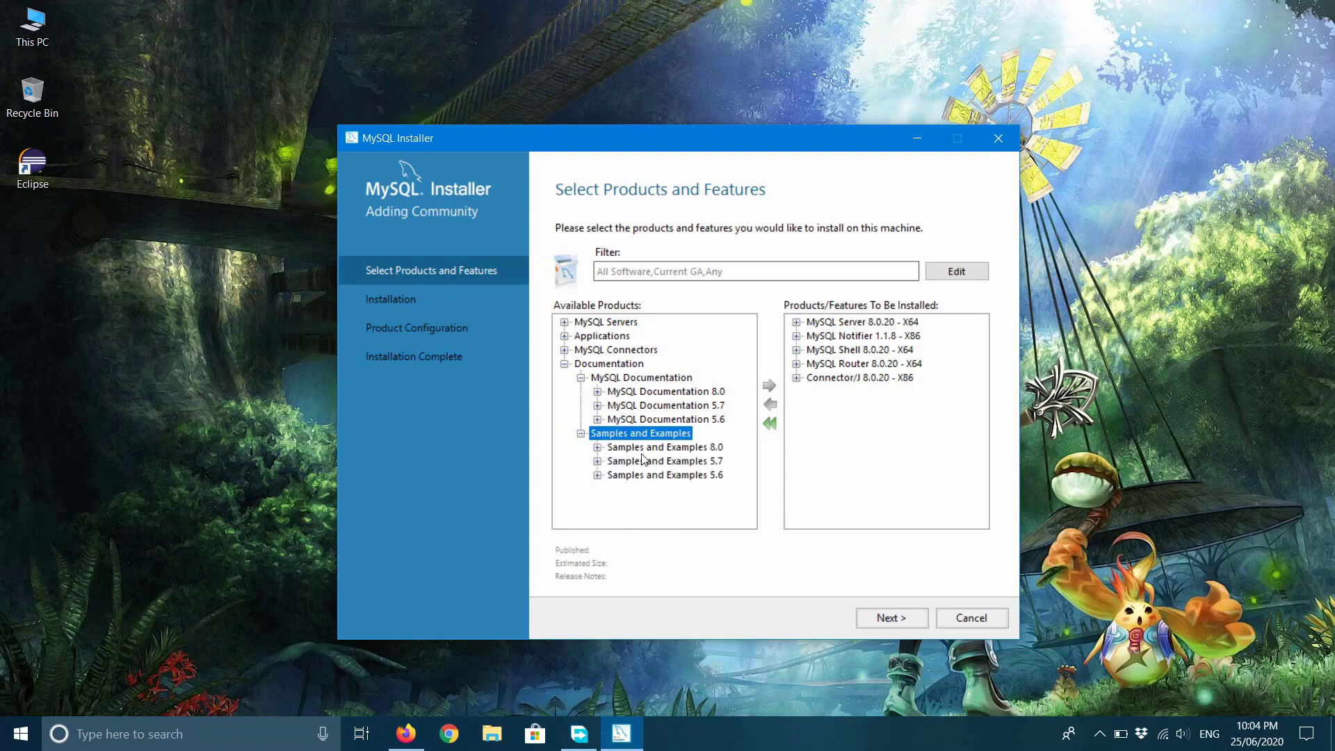
click(667, 392)
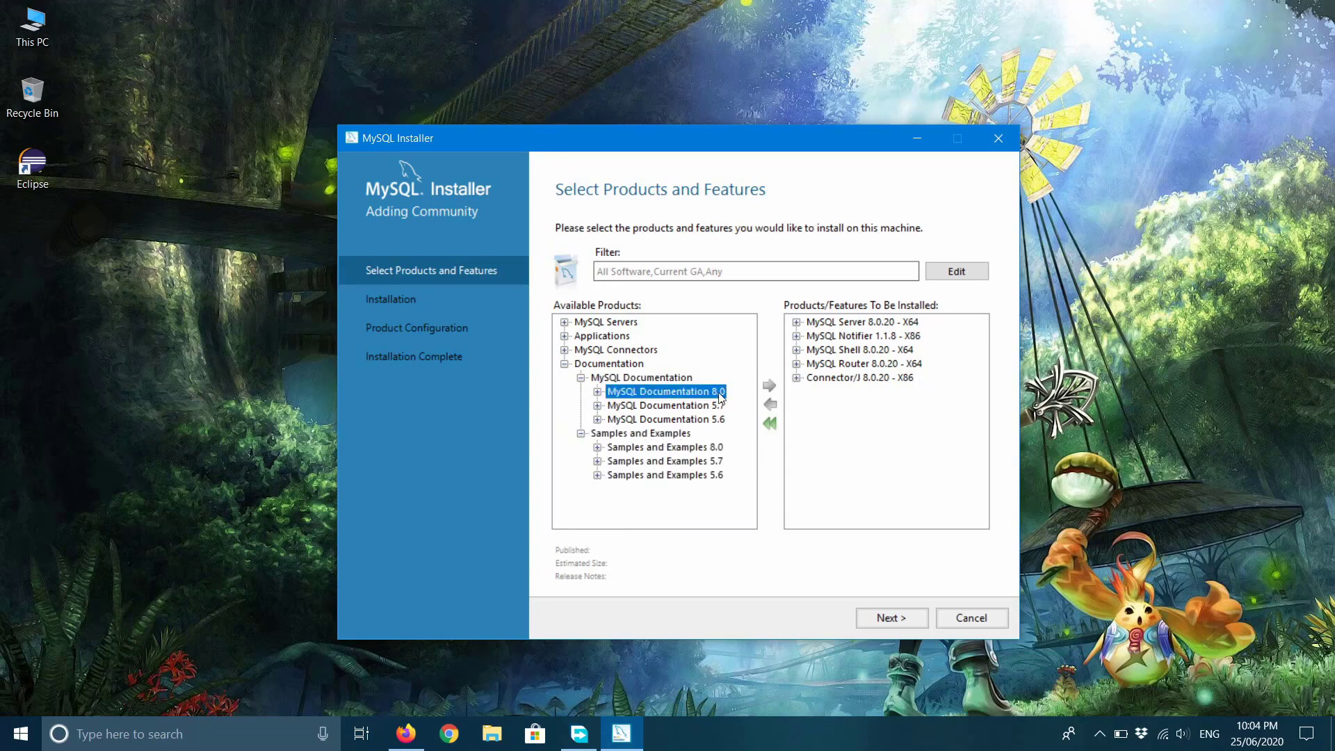
click(597, 392)
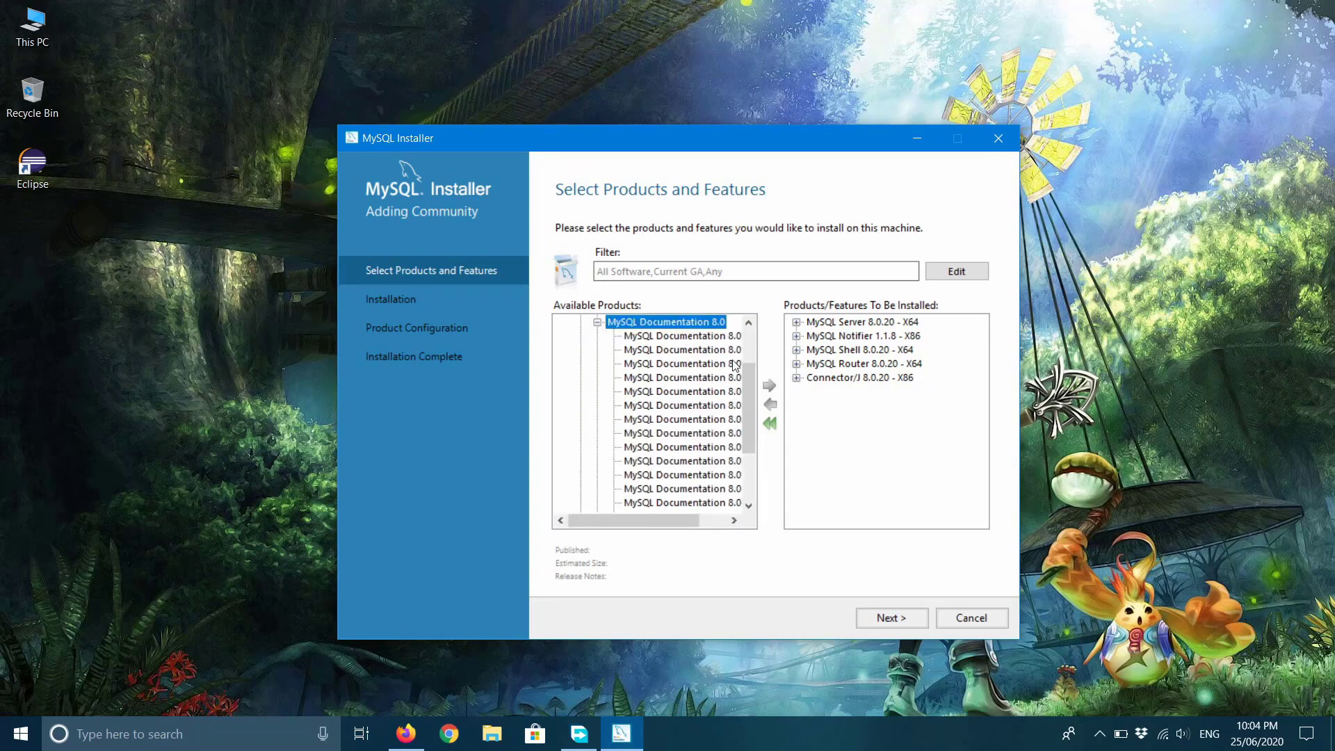
click(701, 338)
click(770, 385)
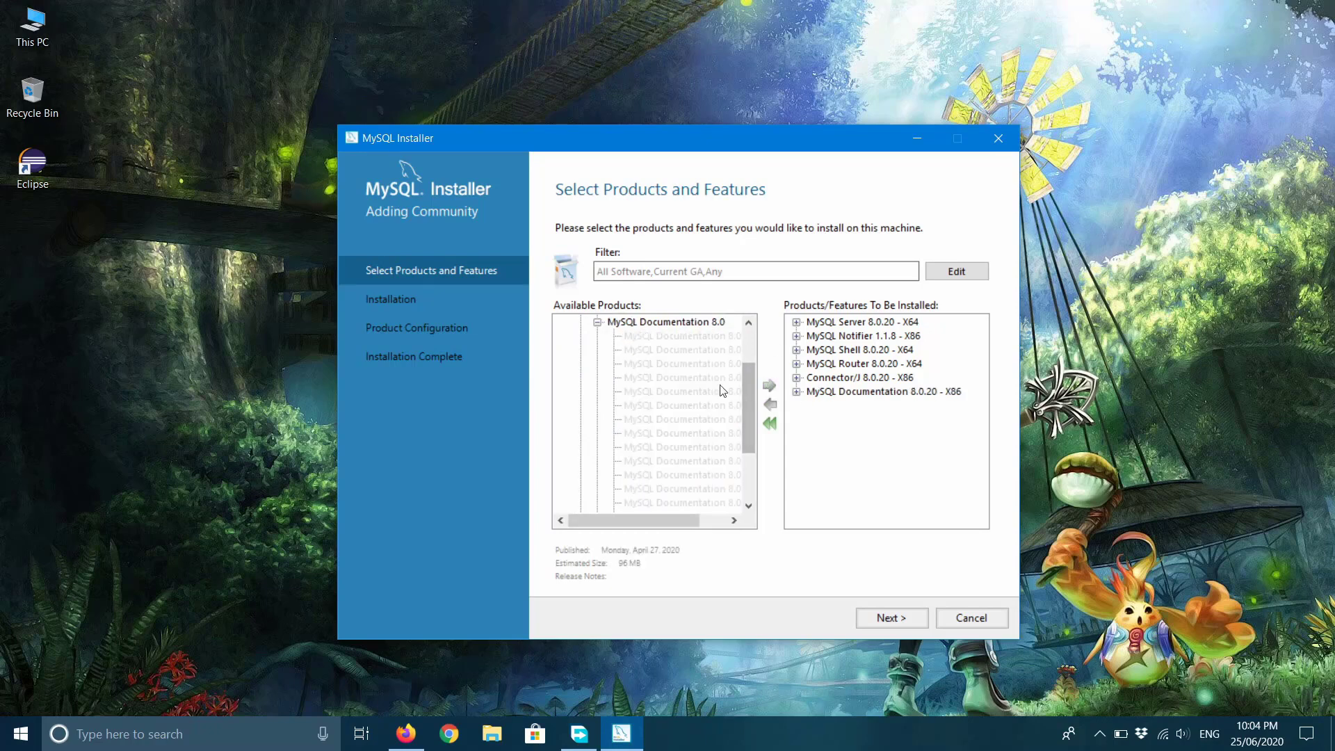
click(597, 323)
Queue Samples and Examples 8.0.20 - X86 from Samples and Examples 8.0.
click(634, 435)
click(628, 451)
click(598, 449)
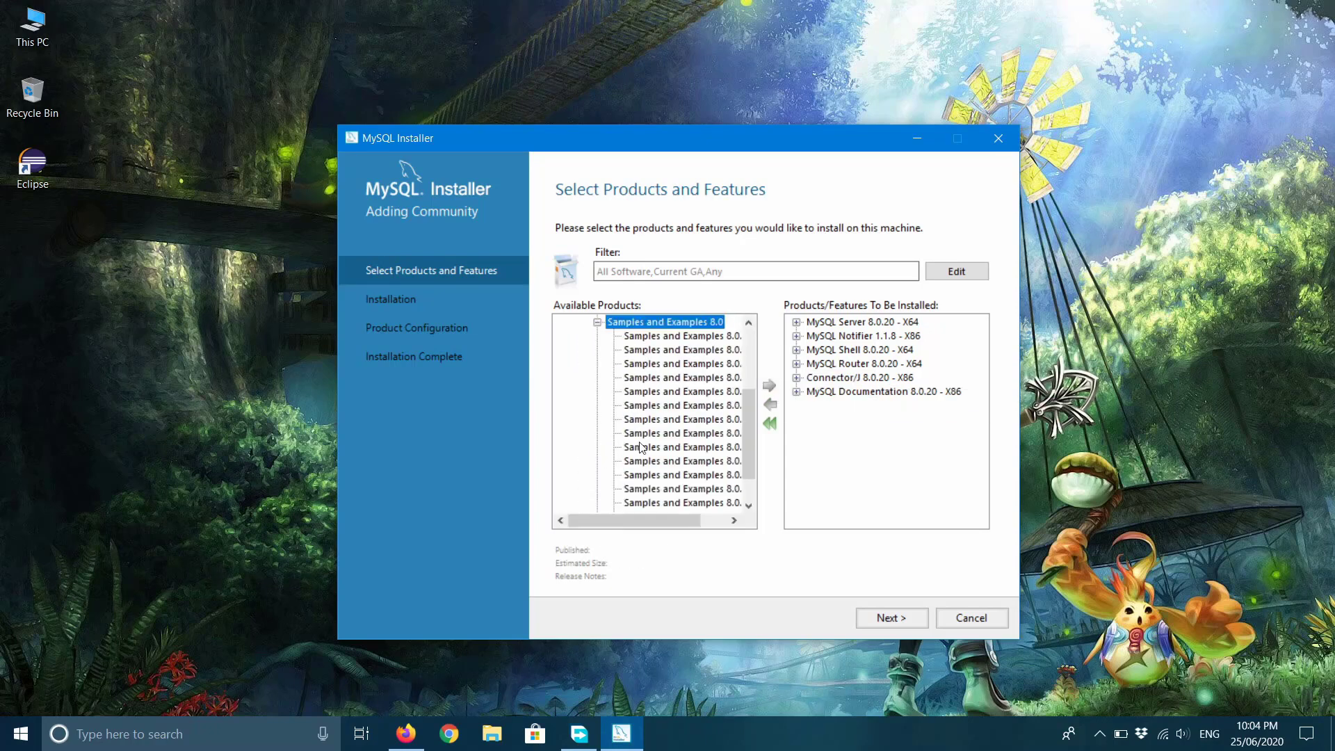
click(674, 337)
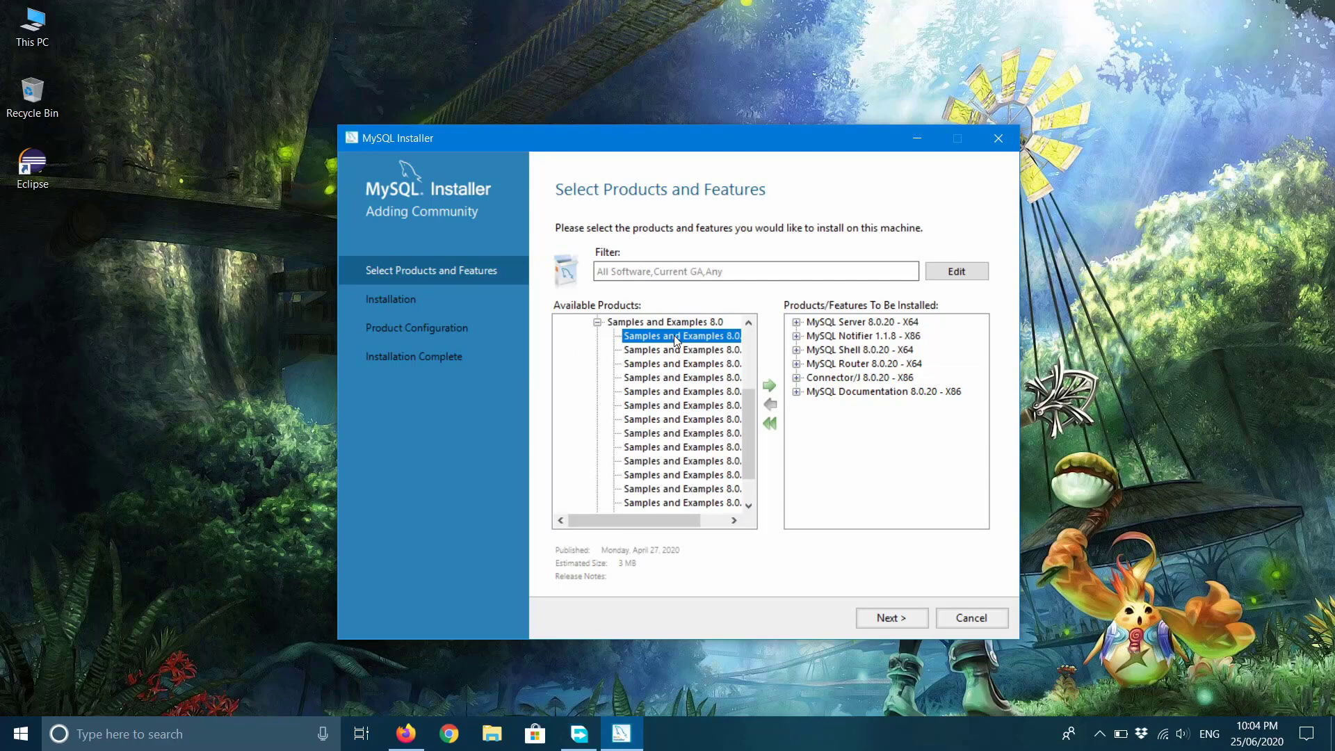
click(772, 390)
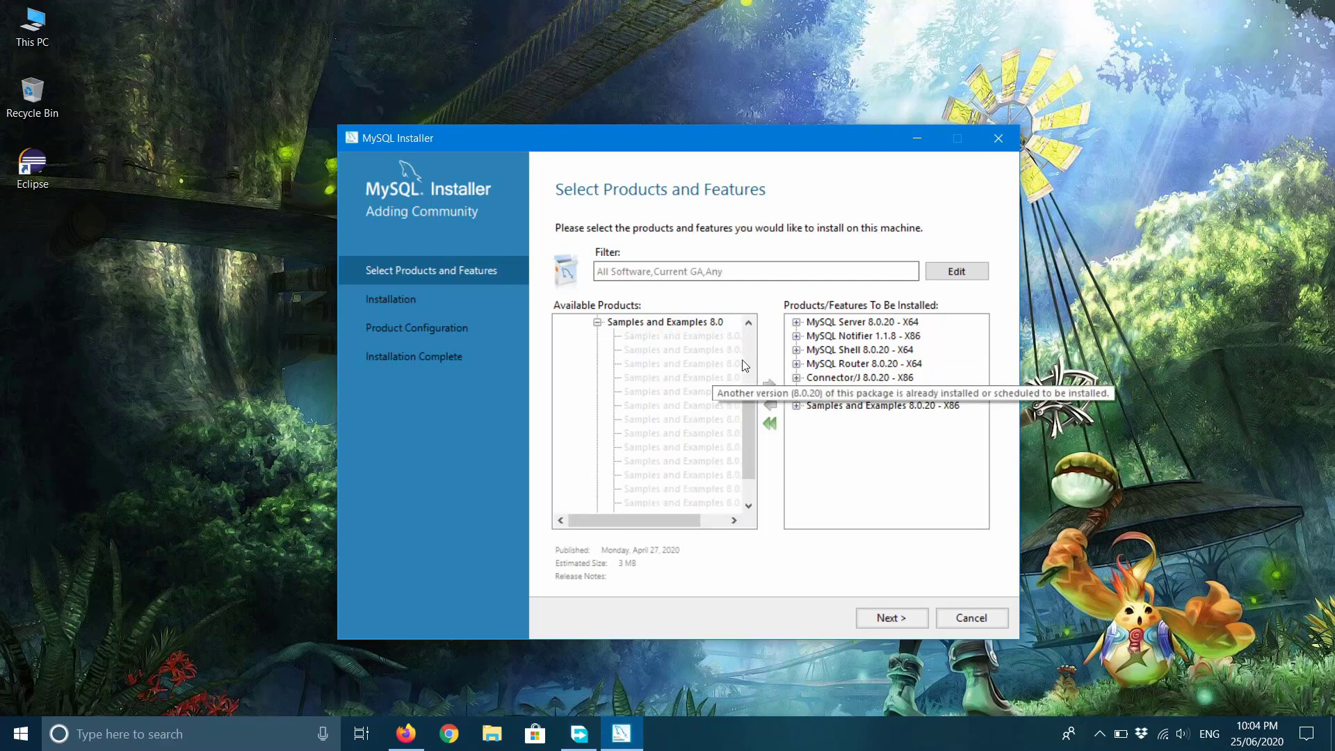
click(597, 323)
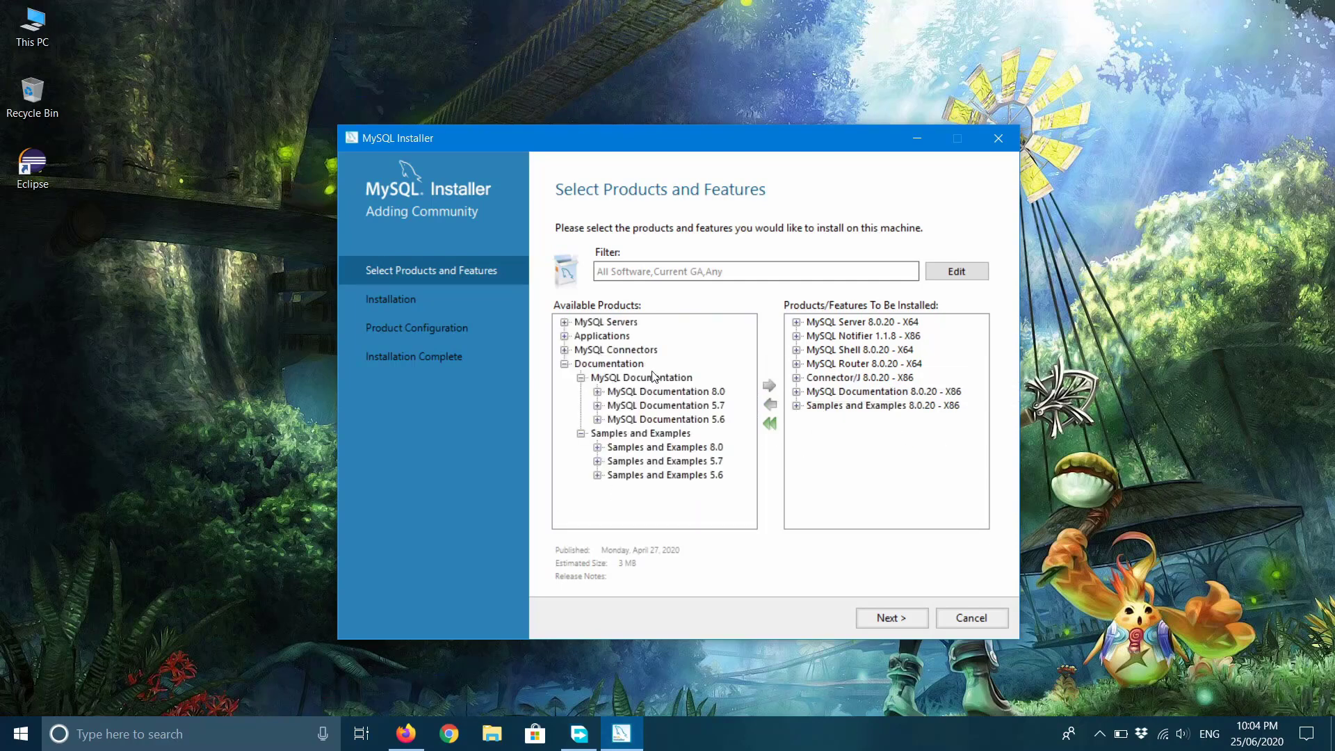
click(581, 433)
click(578, 378)
click(565, 364)
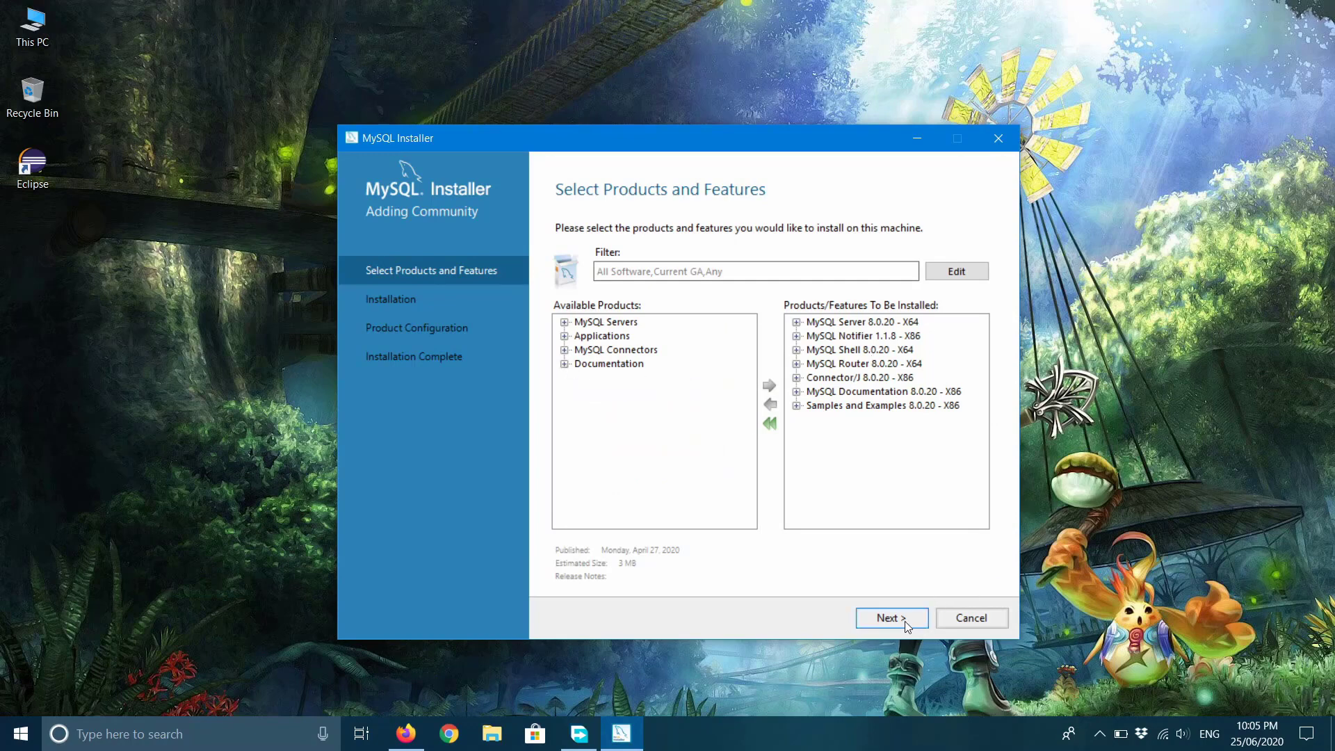
Advance to the Installation step and review the seven listed products, including MySQL Server 8.0.20 and Notifier 1.1.8.
click(904, 620)
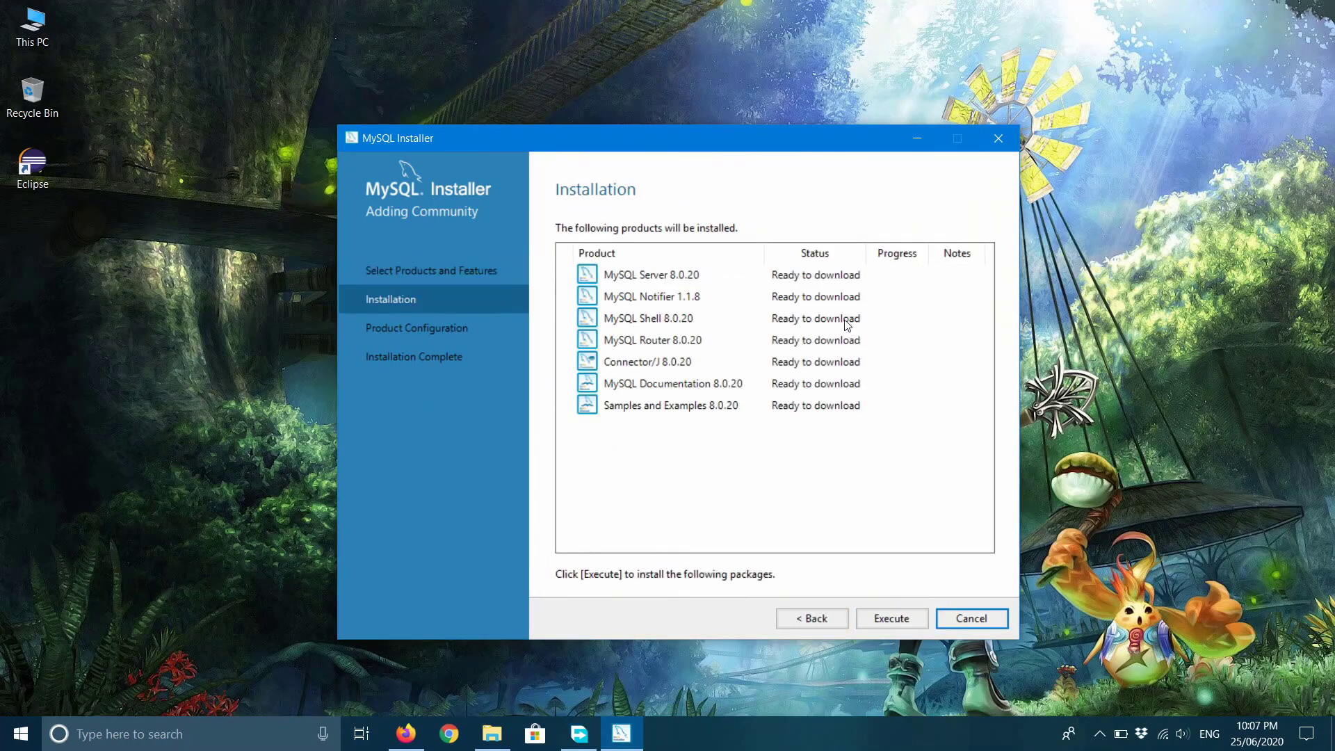
click(787, 285)
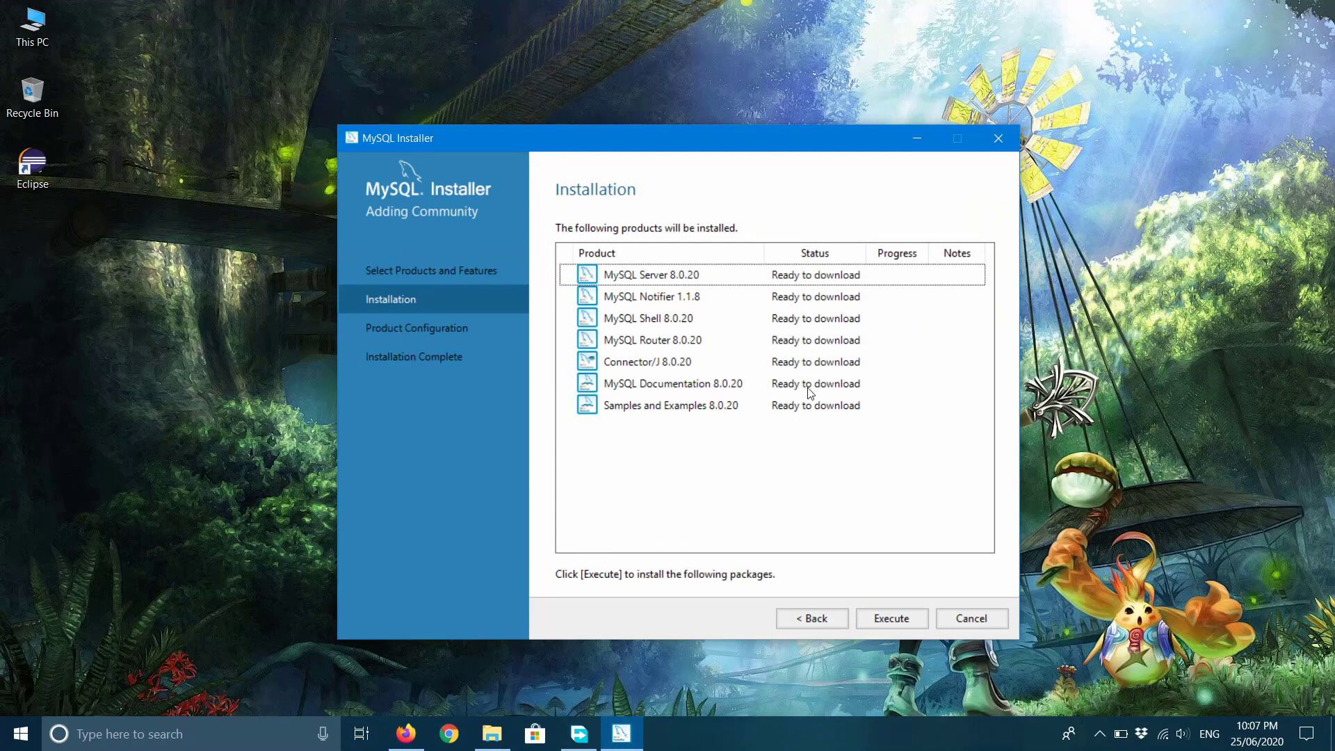
click(866, 284)
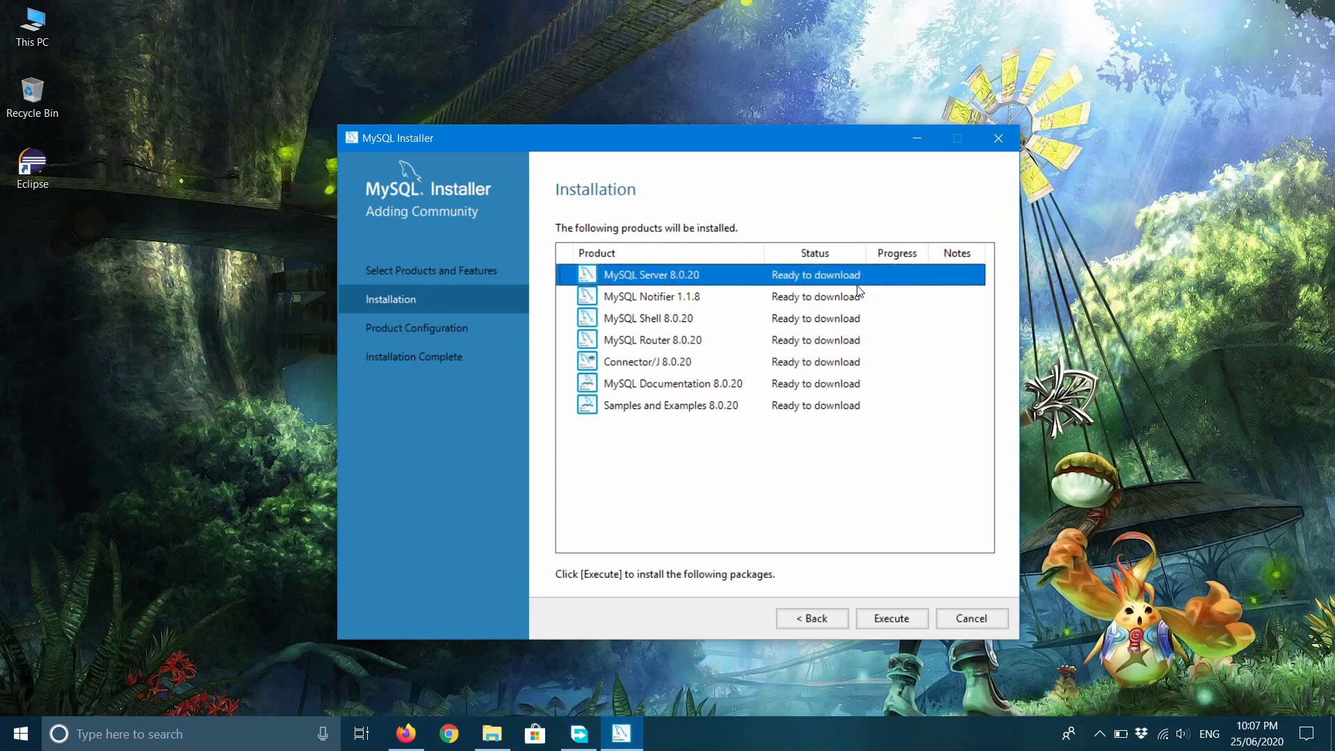
click(832, 304)
click(783, 274)
Execute the download and installation of all seven products until each shows Complete.
click(815, 297)
click(816, 279)
click(905, 623)
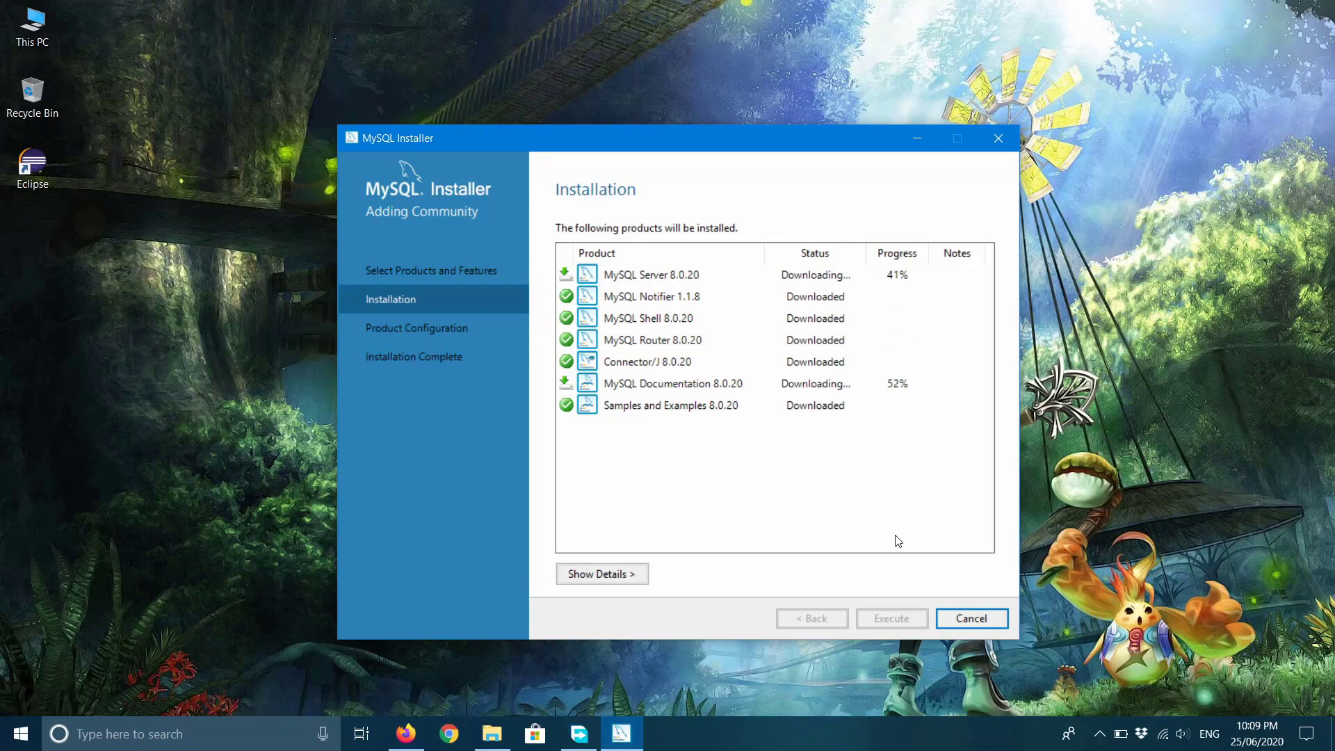
click(1100, 734)
click(1108, 574)
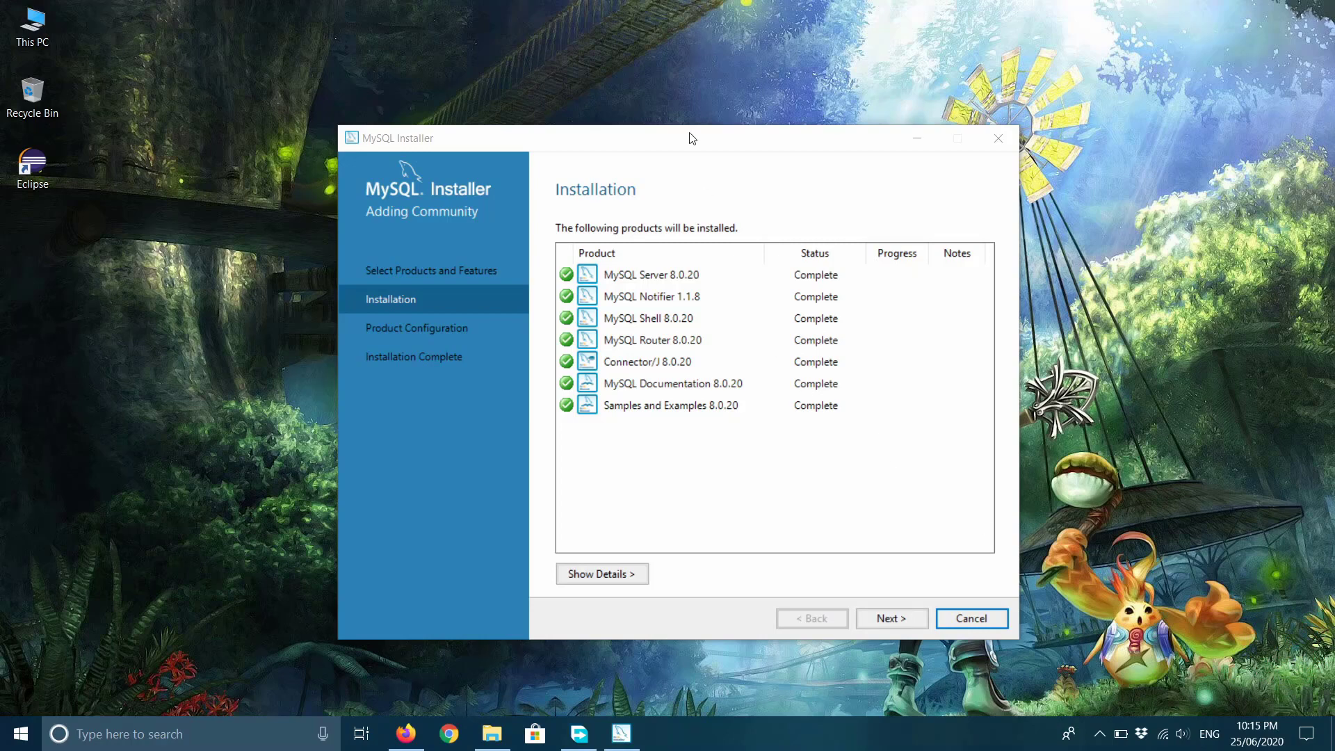
Continue from Installation to Product Configuration and begin configuring MySQL Server 8.0.20.
drag(691, 144, 734, 141)
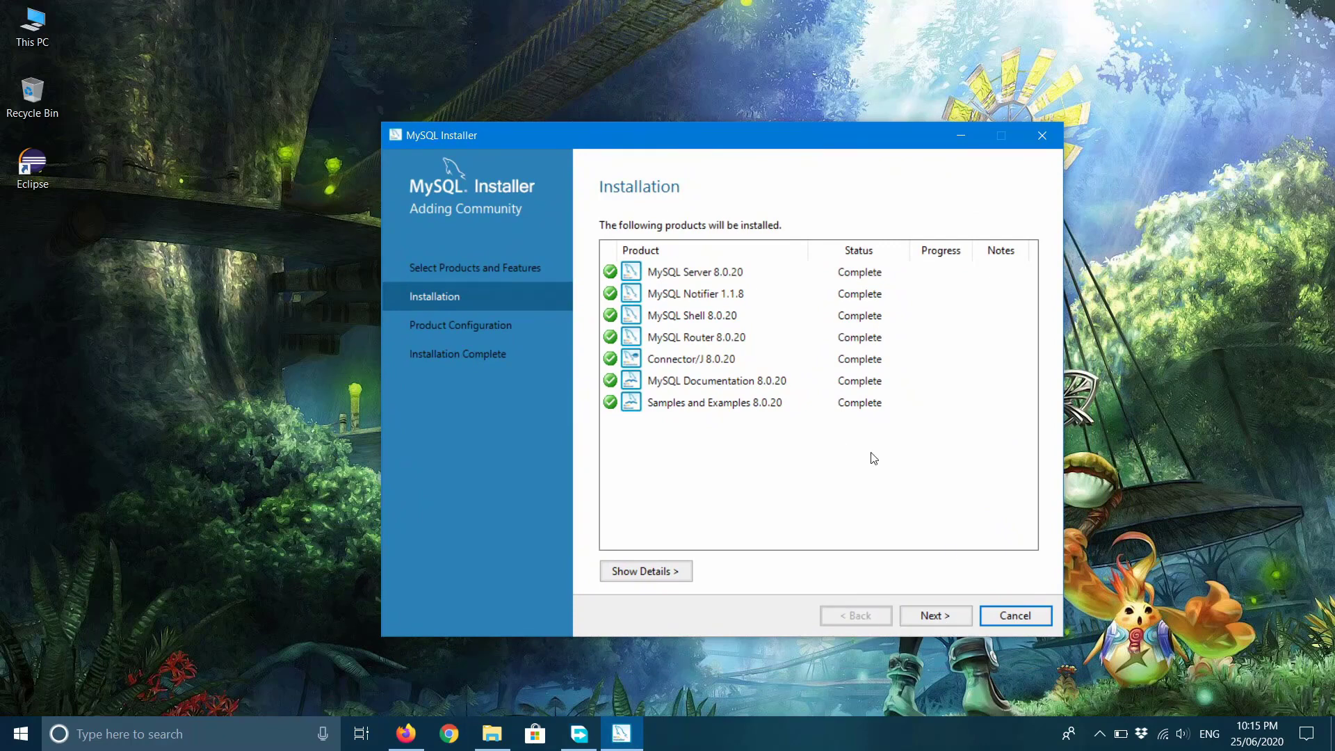
click(952, 616)
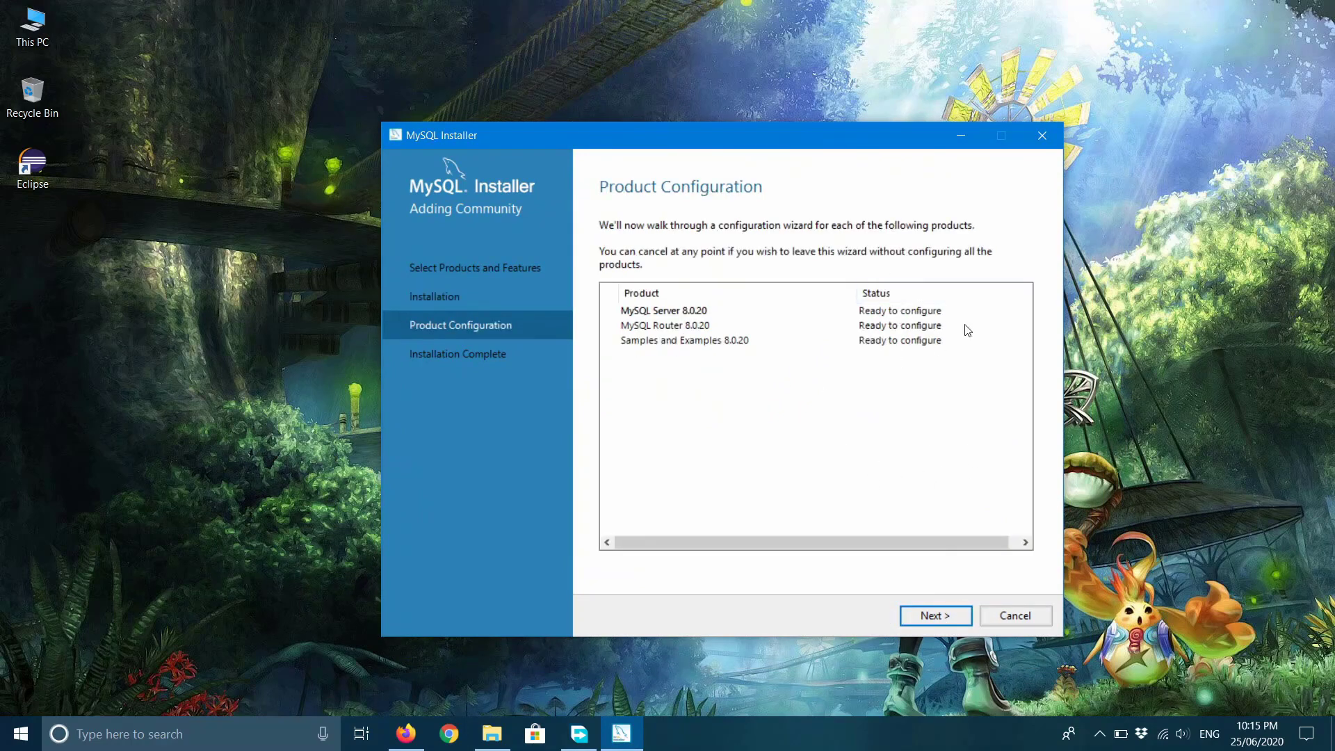
click(945, 617)
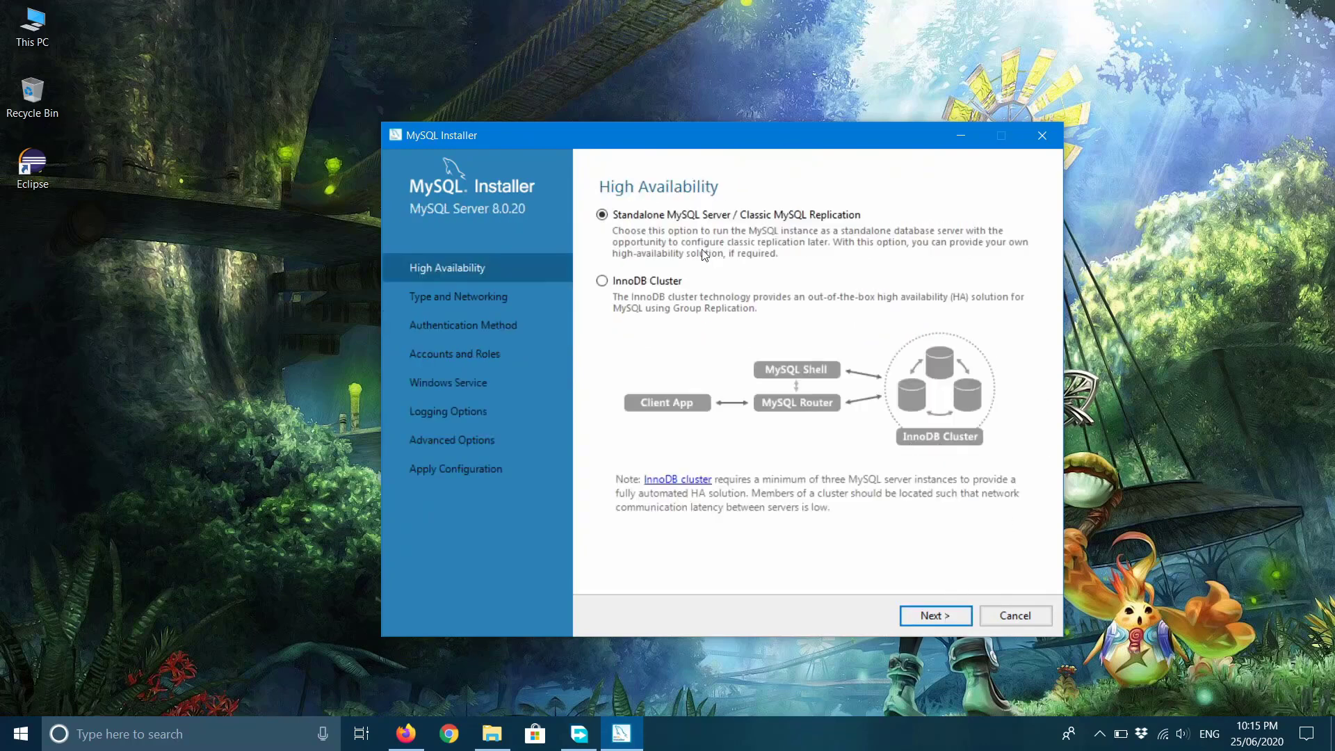
Keep Standalone MySQL Server for High Availability and continue to Type and Networking.
click(942, 616)
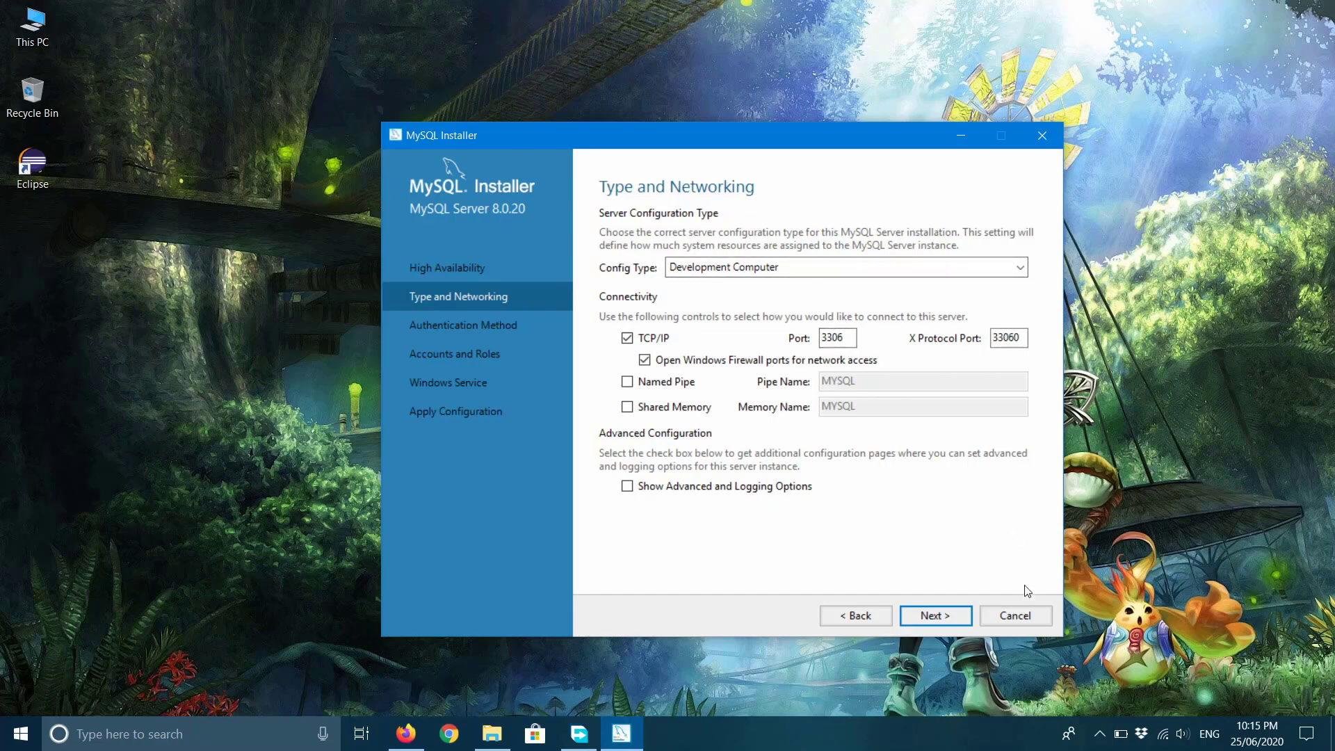
Accept the default Type and Networking settings and proceed to Authentication Method.
click(950, 619)
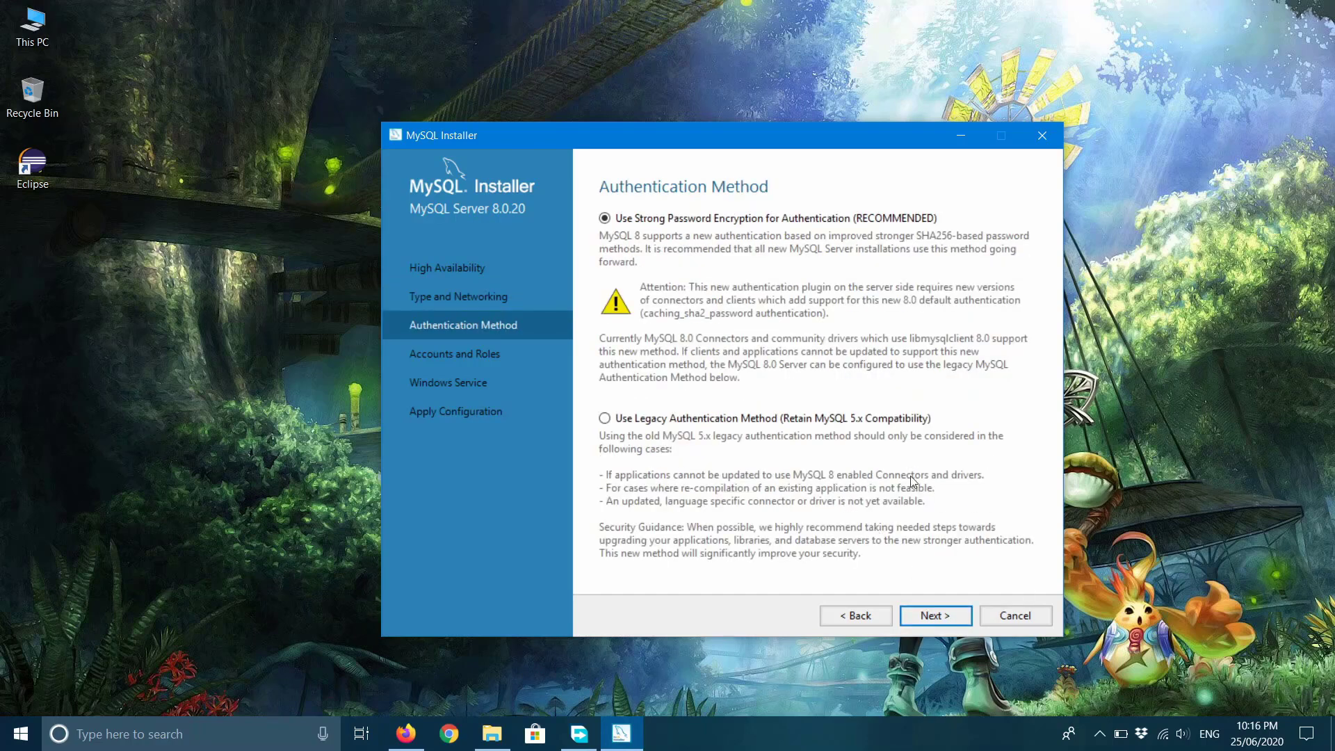
Keep strong password encryption, then enter and confirm the root account password.
click(945, 612)
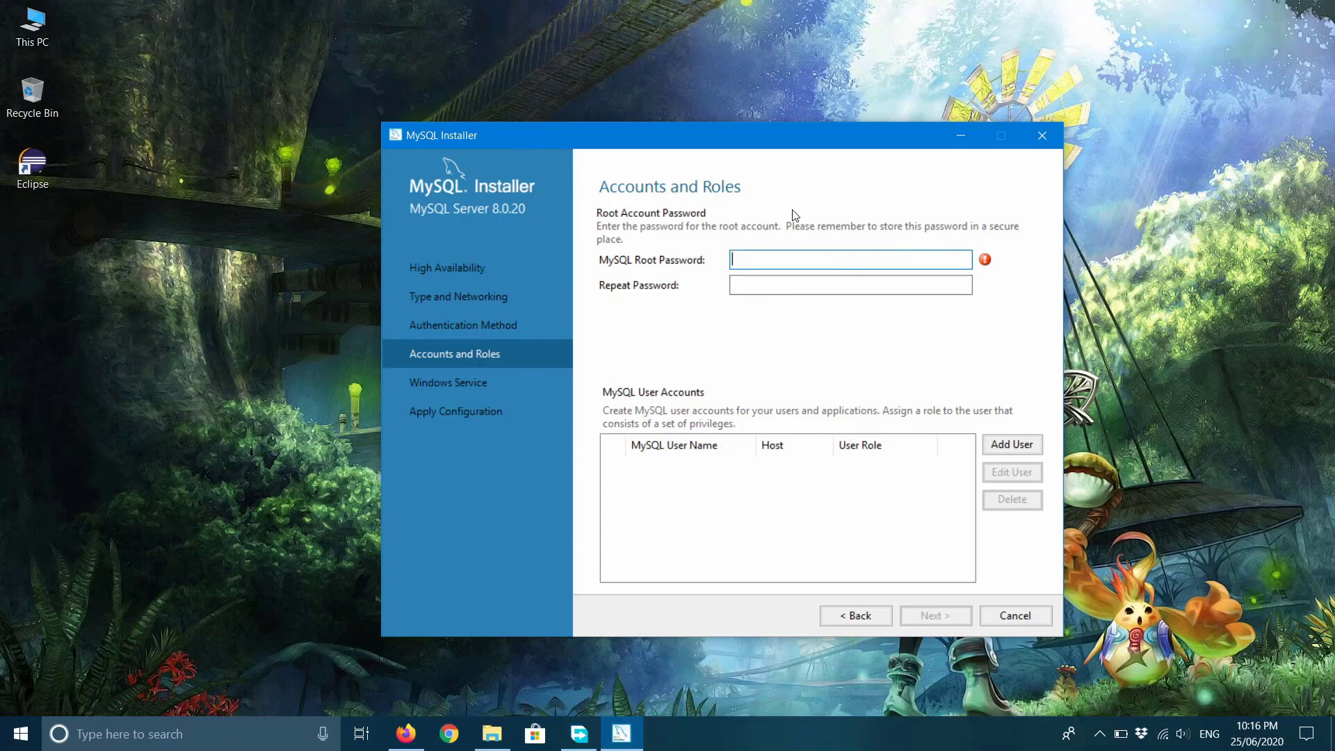
text(r)
text(•••••)
key(BackSpace)
key(BackSpace)
key(BackSpace)
key(BackSpace)
key(BackSpace)
key(BackSpace)
text(•••••••••)
key(Tab)
text(•••••••••)
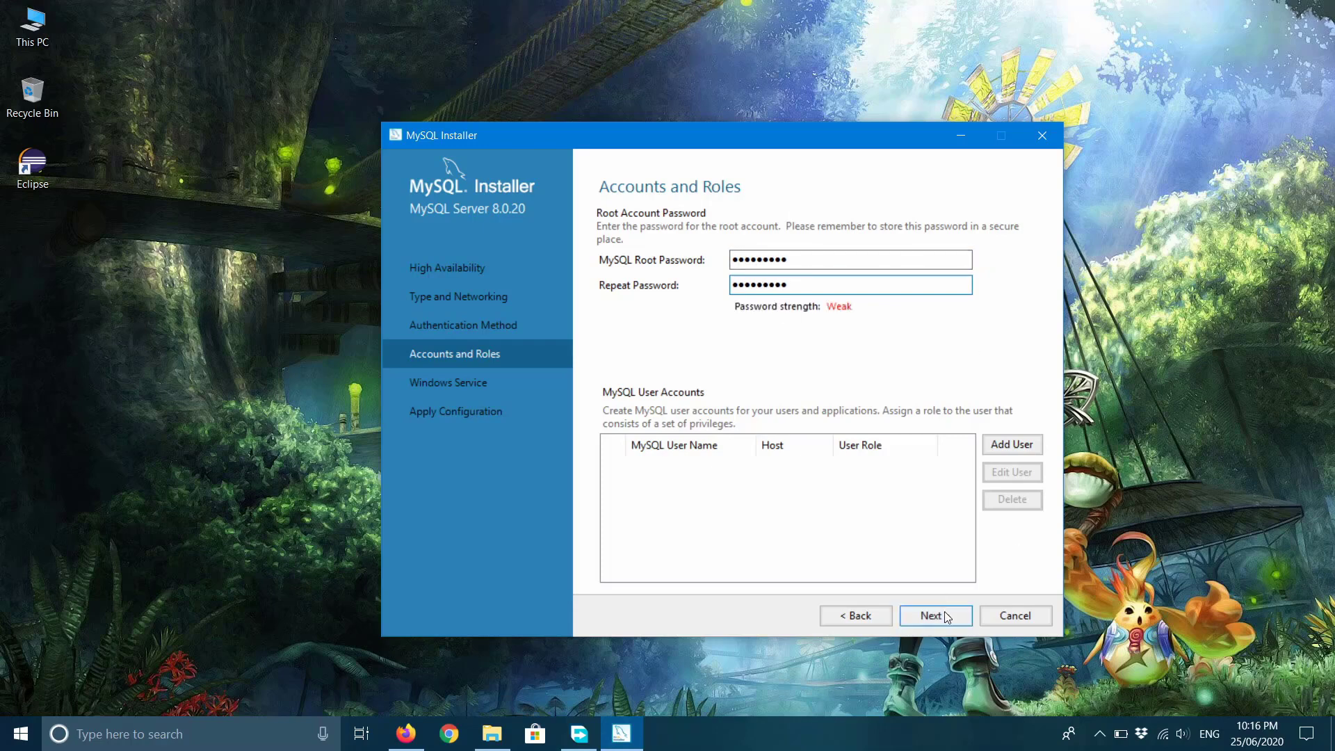
click(946, 616)
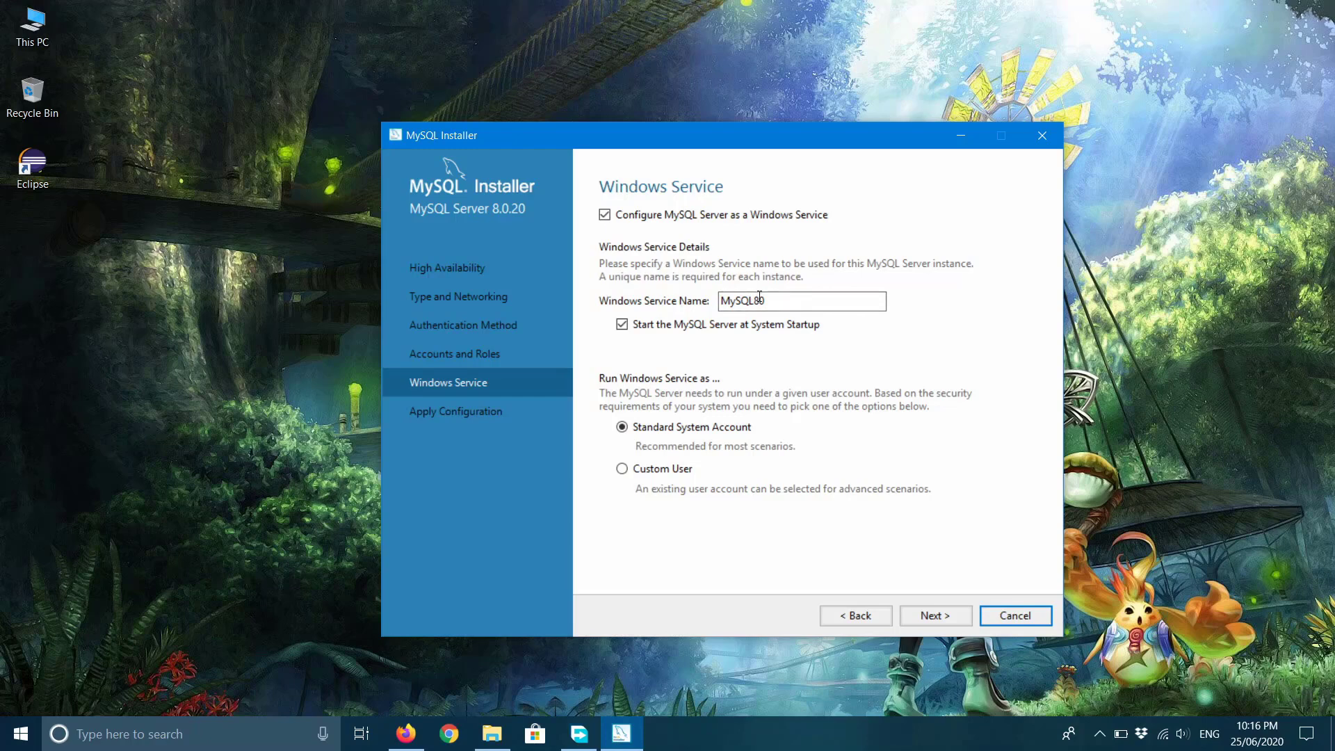
Keep the MySQL80 Windows service at startup and apply the server configuration through Finish.
click(957, 612)
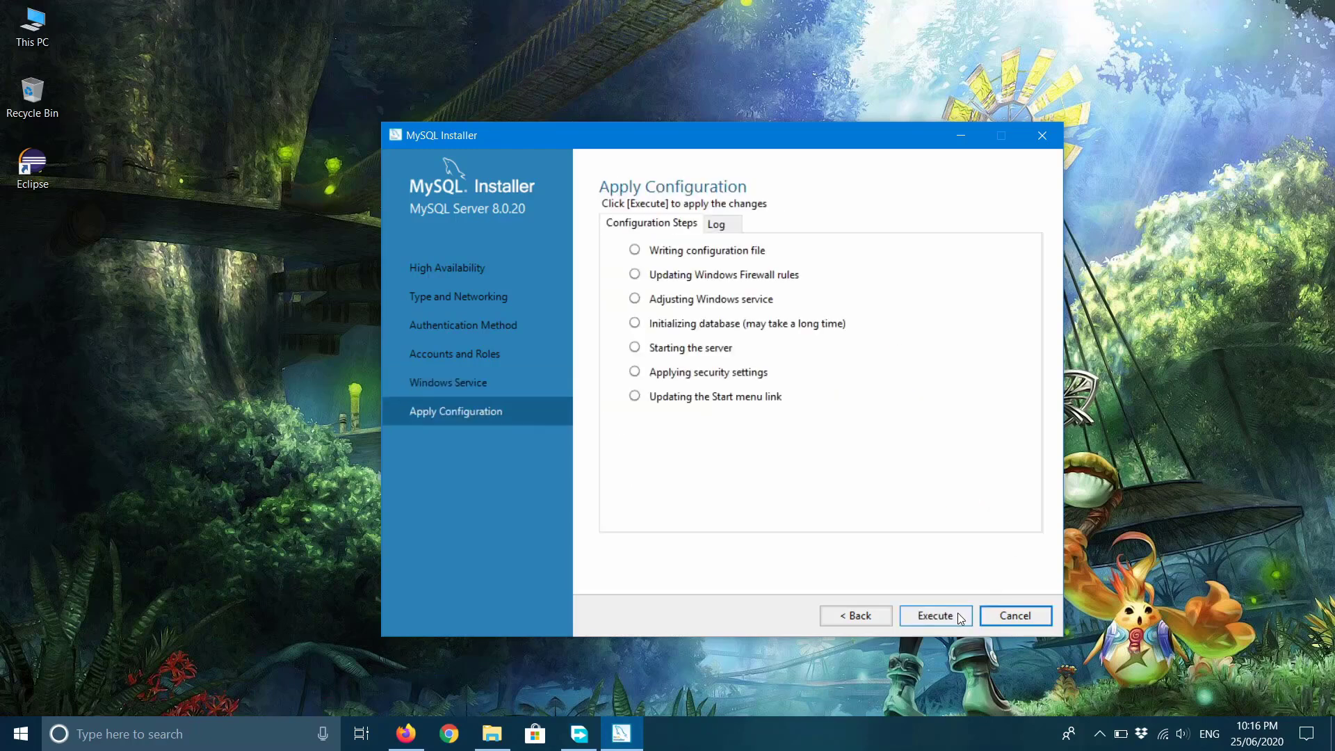
click(957, 612)
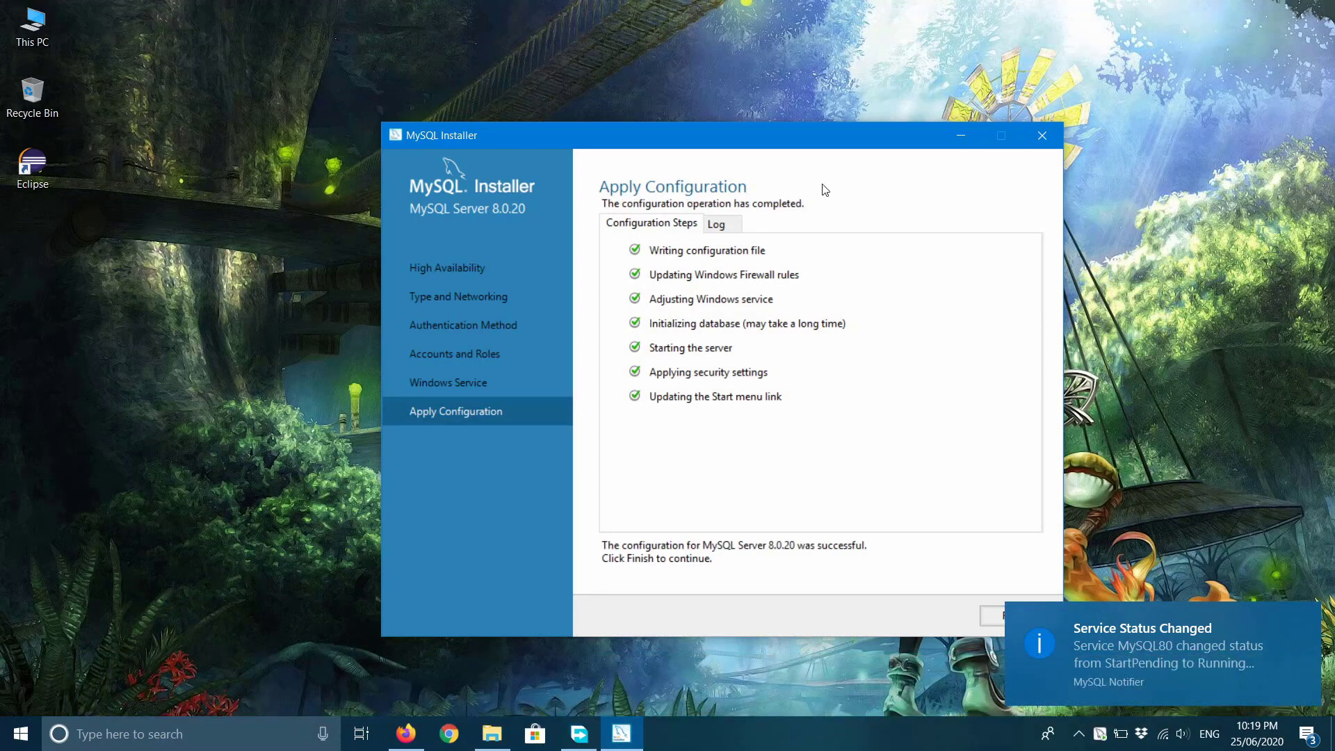
drag(809, 136, 777, 116)
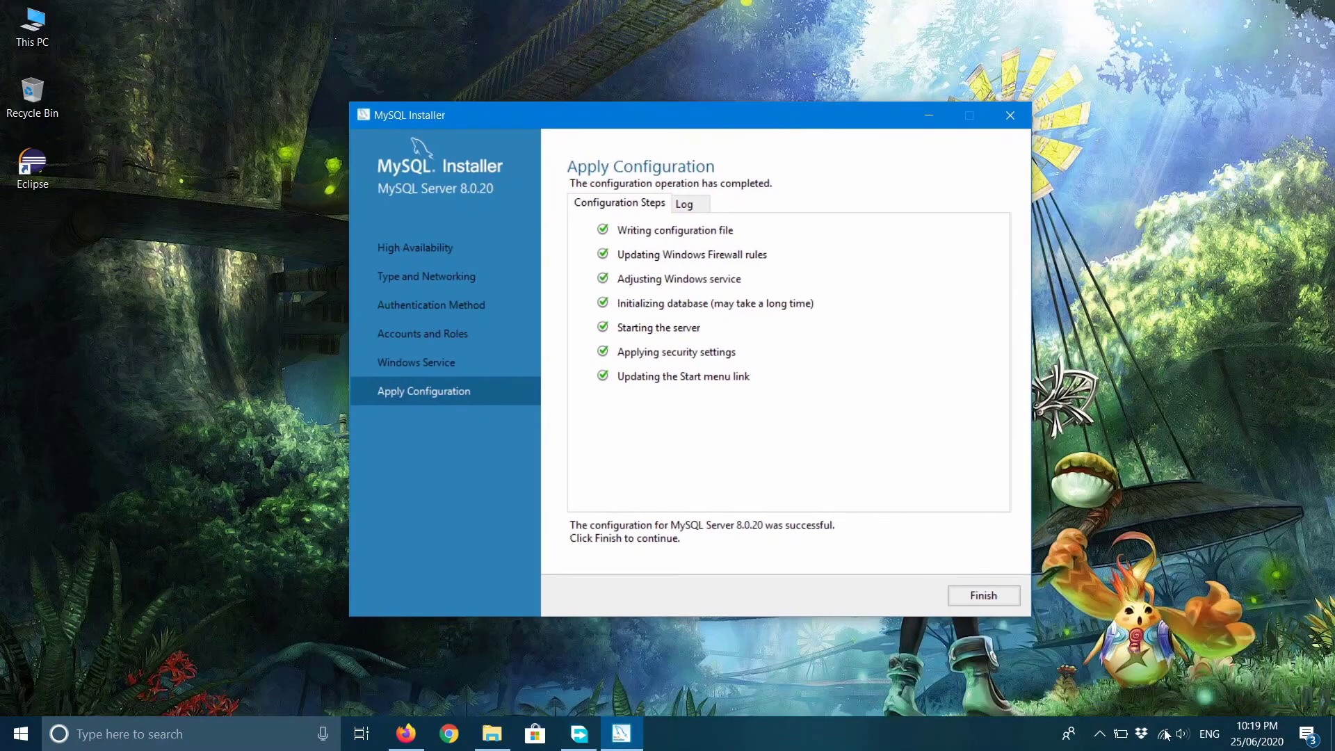
click(1099, 734)
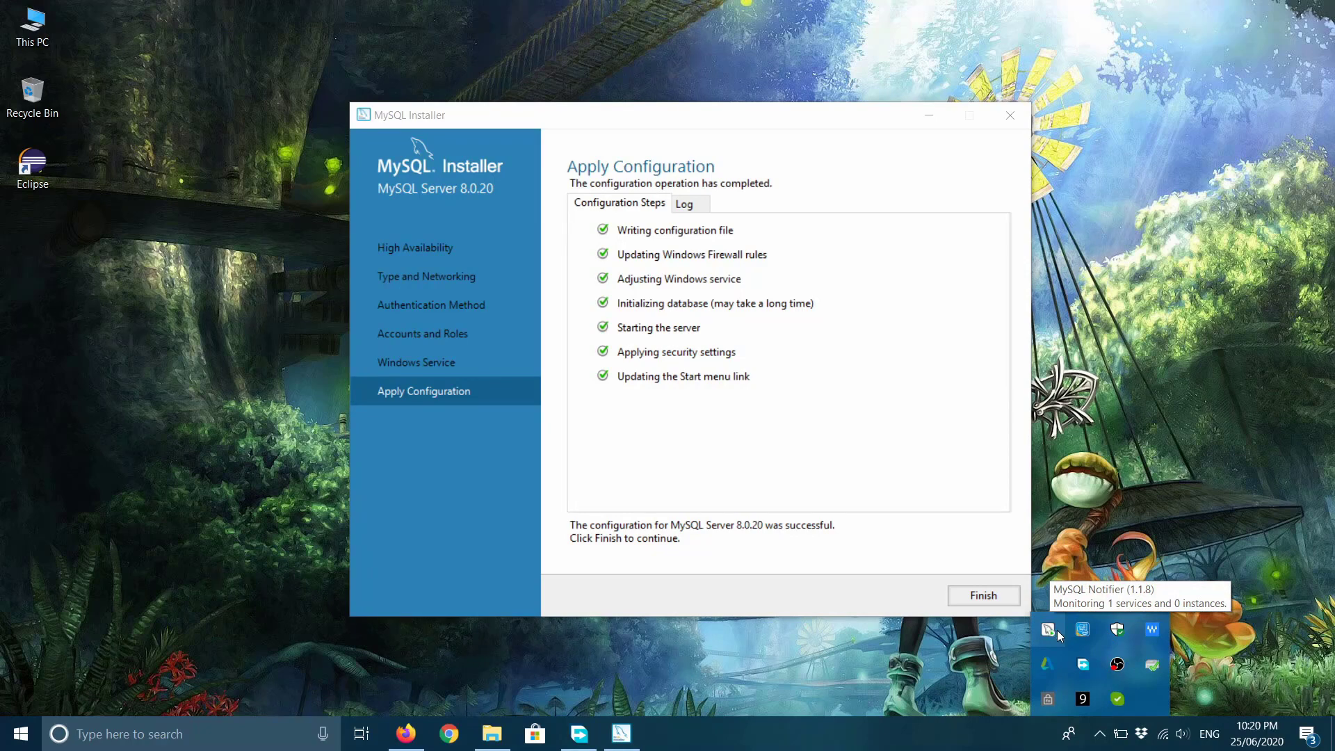
click(748, 116)
drag(750, 114, 788, 92)
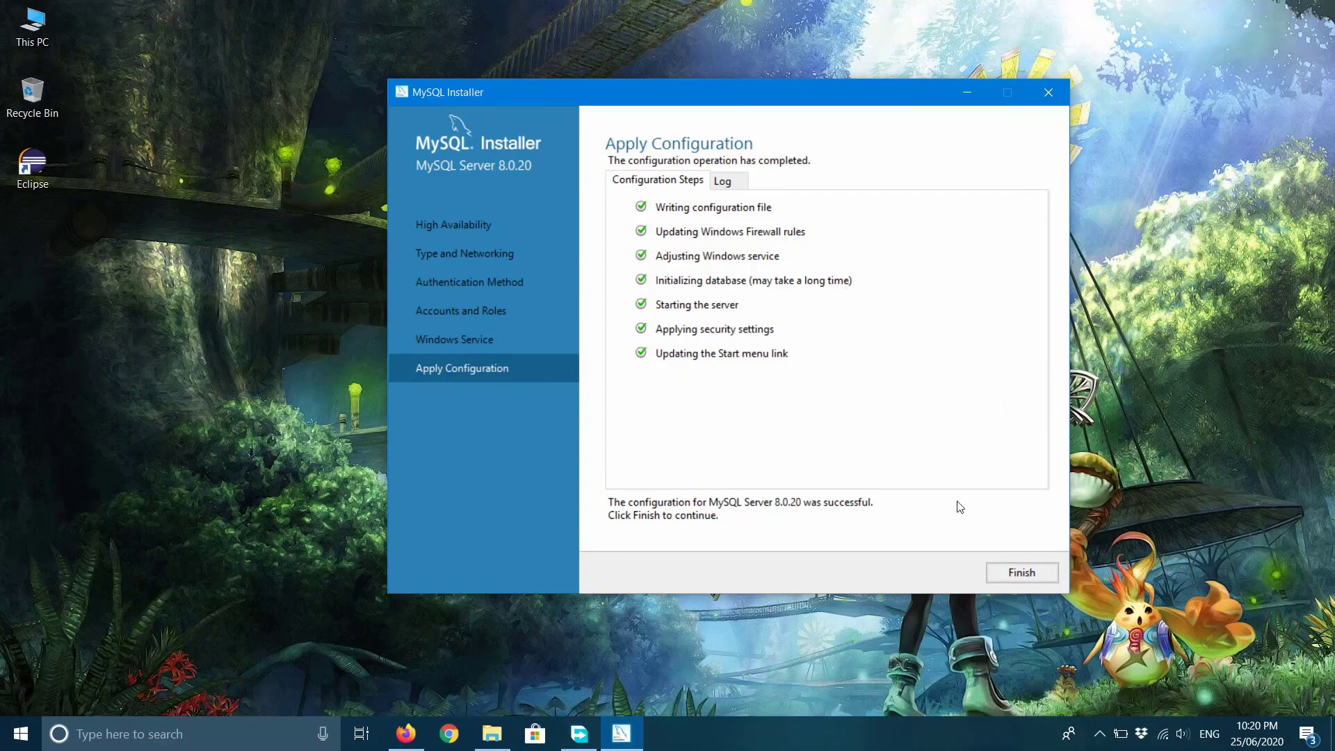
click(1035, 576)
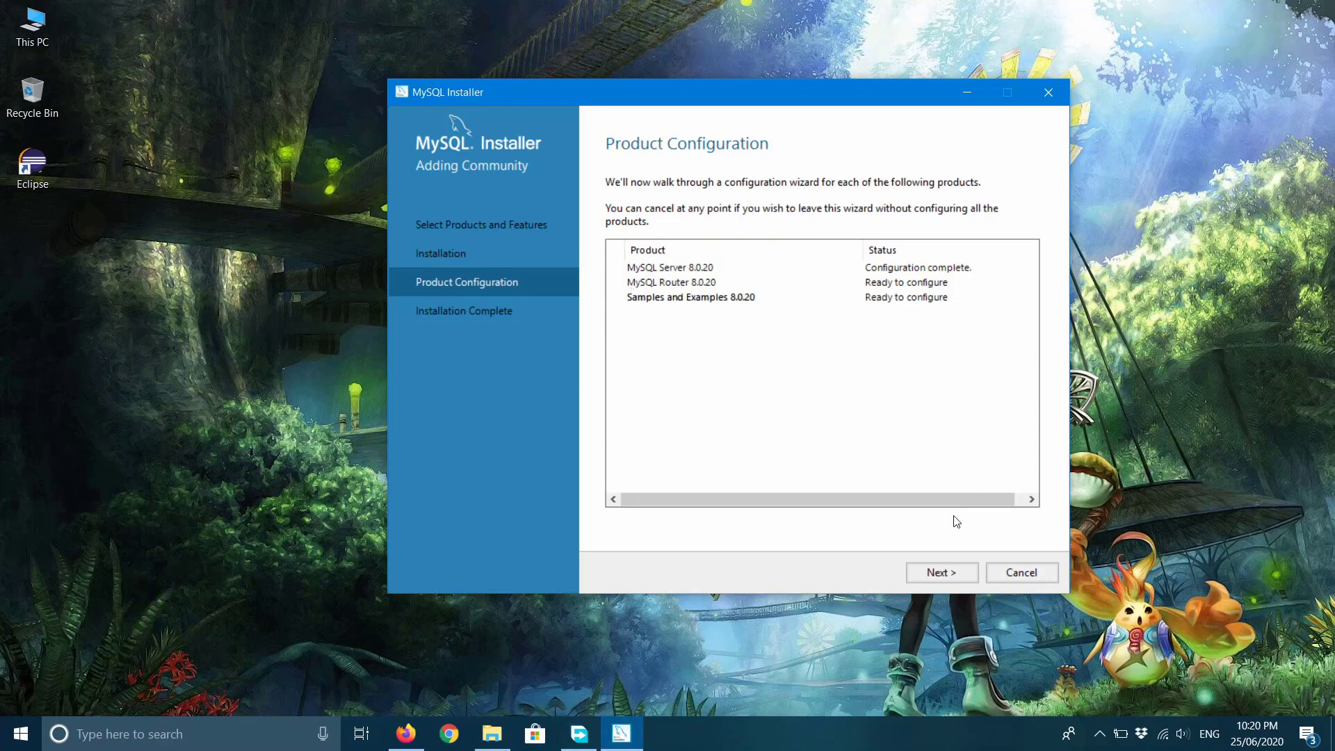
Finish MySQL Router without bootstrapping and start configuring Samples and Examples.
click(940, 573)
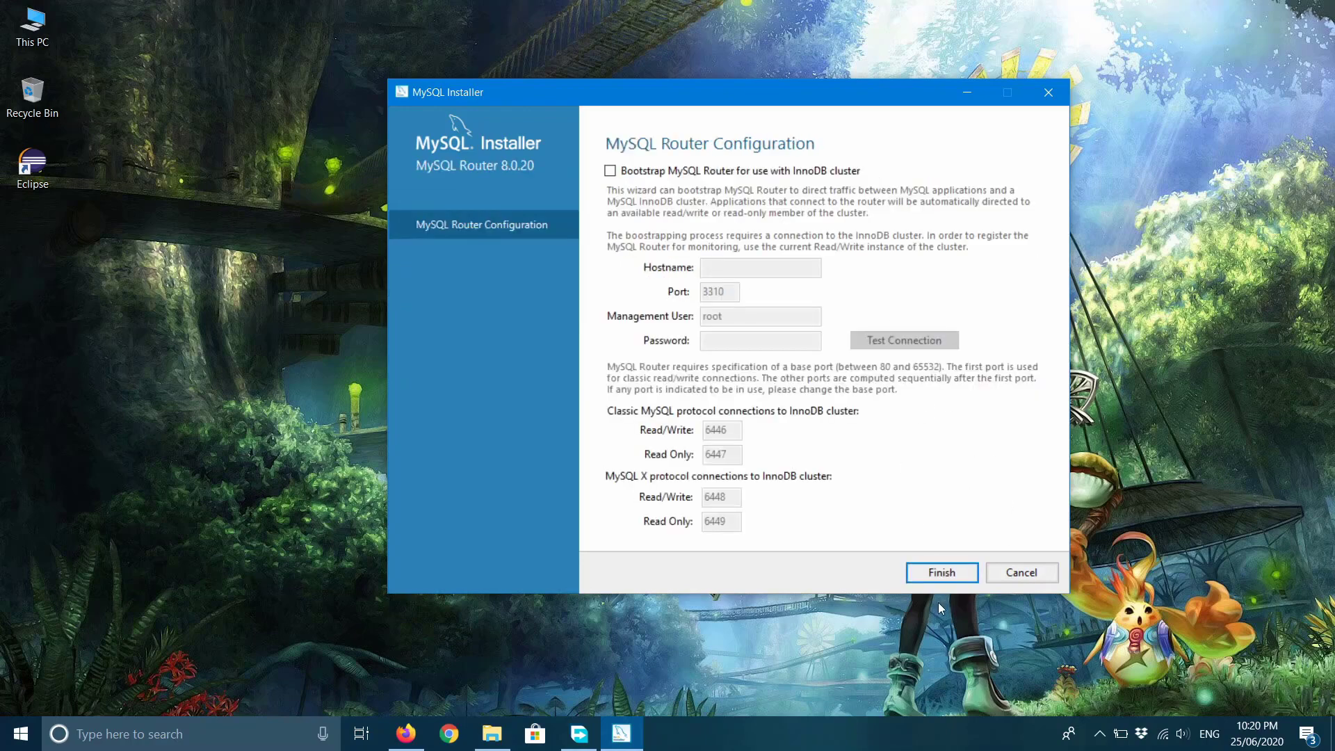
click(942, 573)
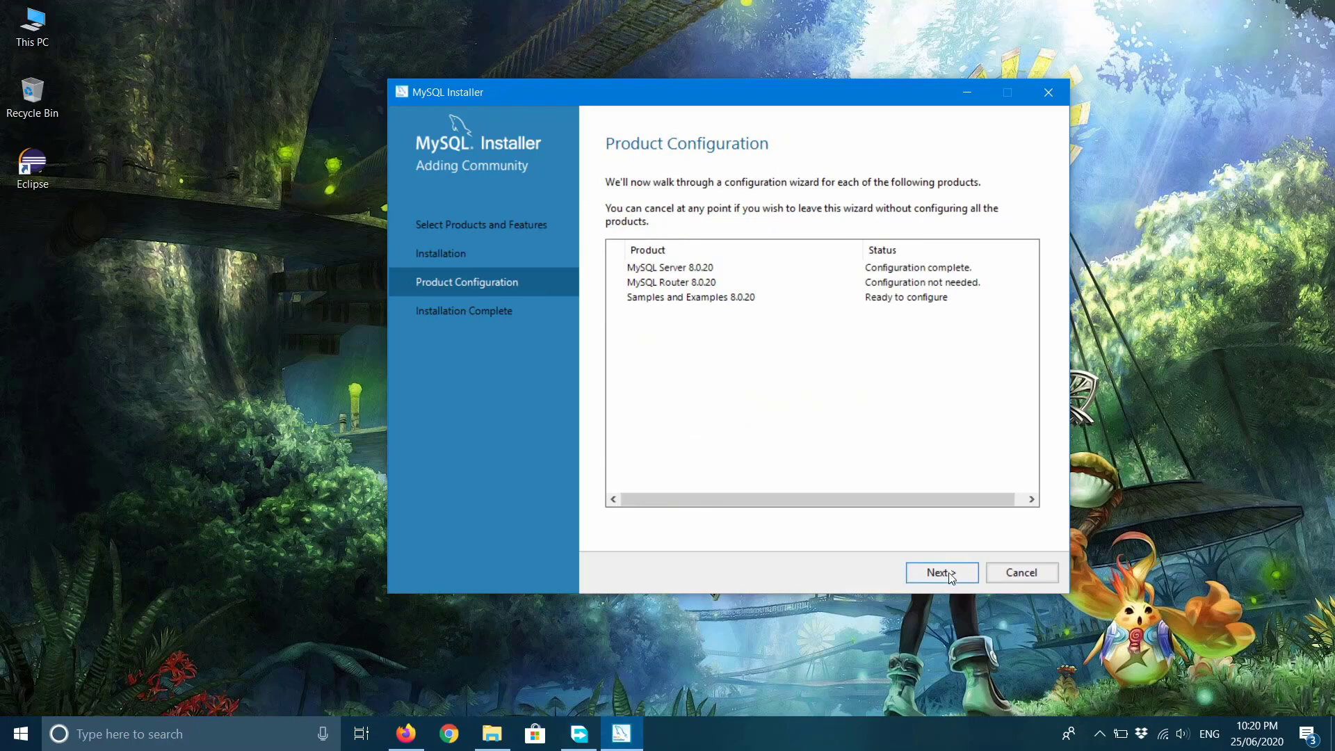
click(951, 574)
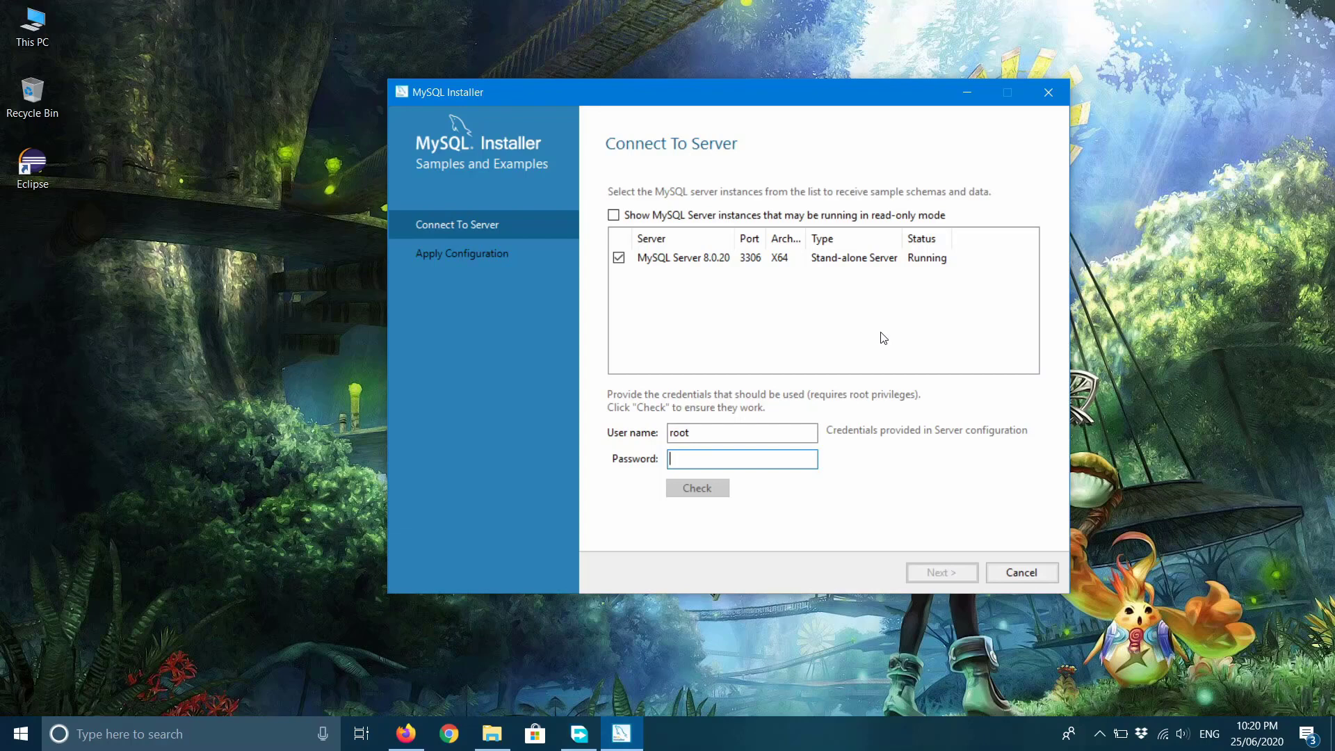
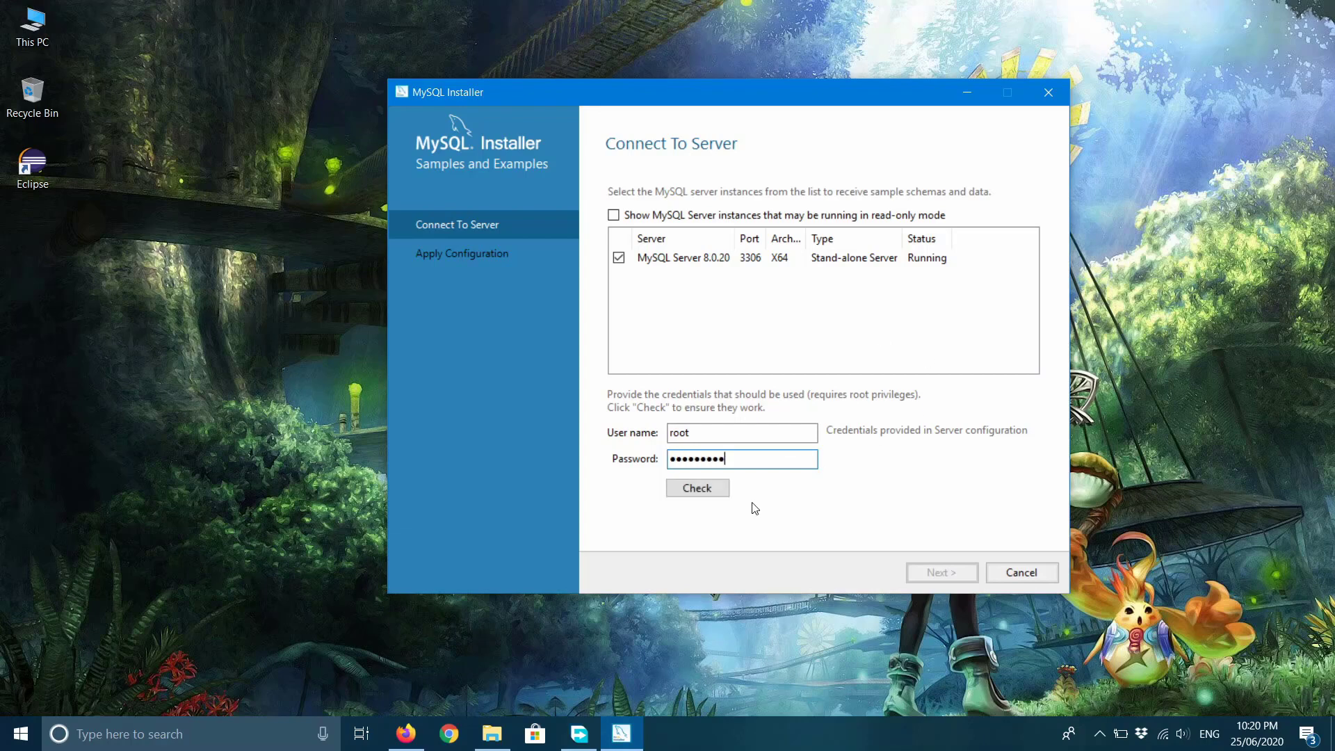
Enter the root password, confirm the connection check, and apply the Samples and Examples configuration.
click(697, 488)
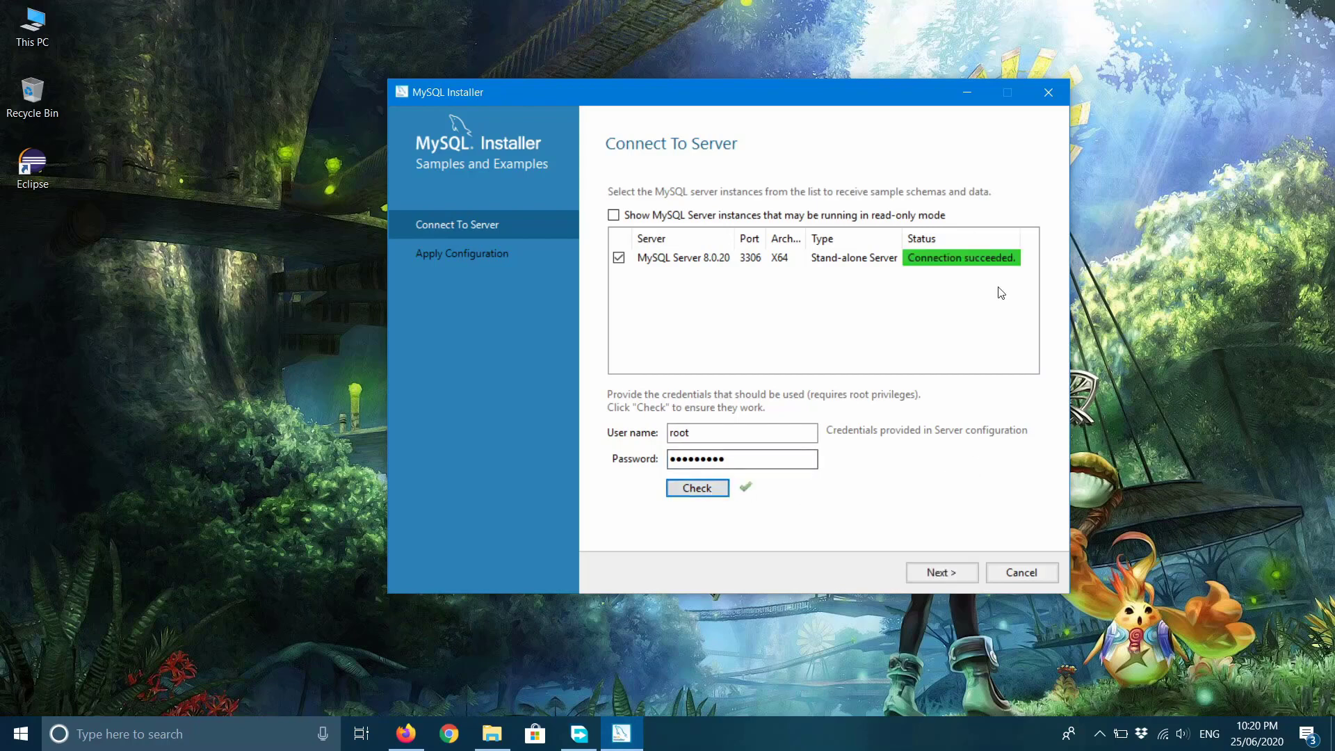
click(942, 572)
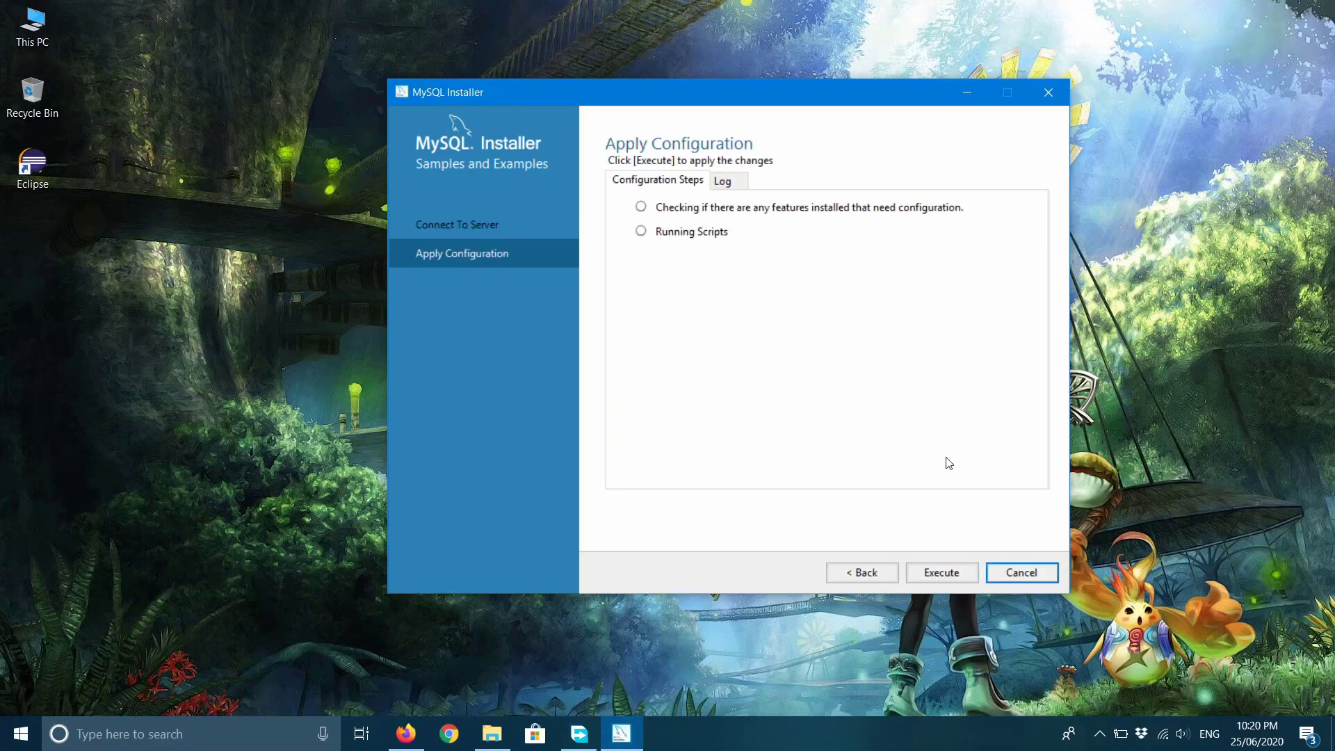
click(946, 581)
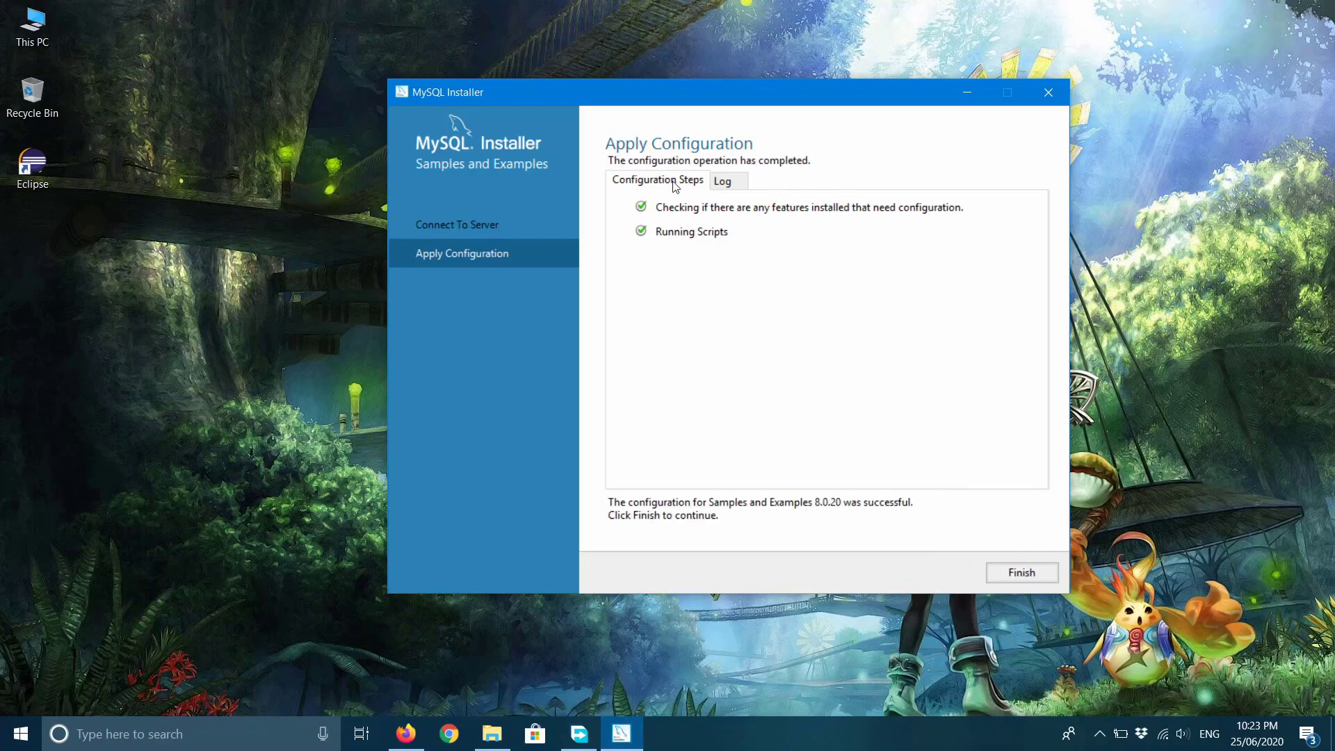
click(1021, 574)
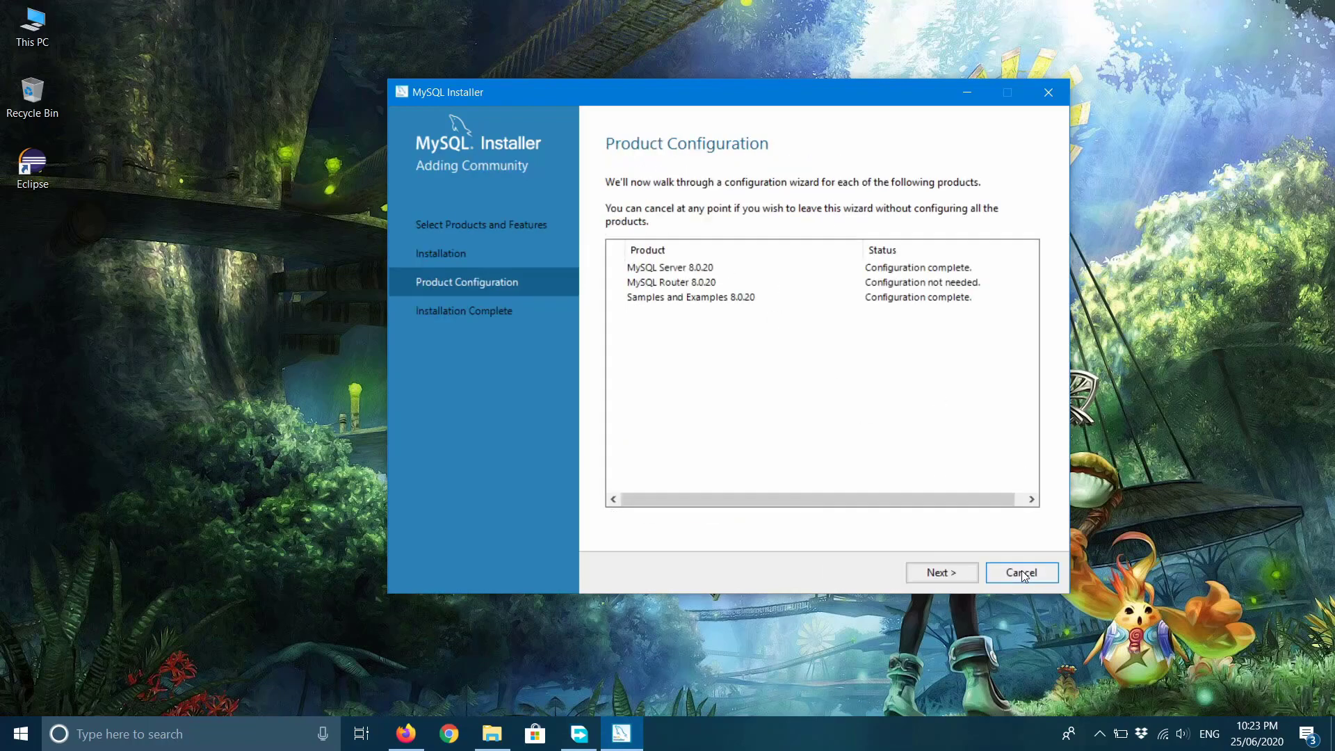
Finish setup with Start MySQL Shell after Setup unchecked, then close MySQL Installer.
click(940, 574)
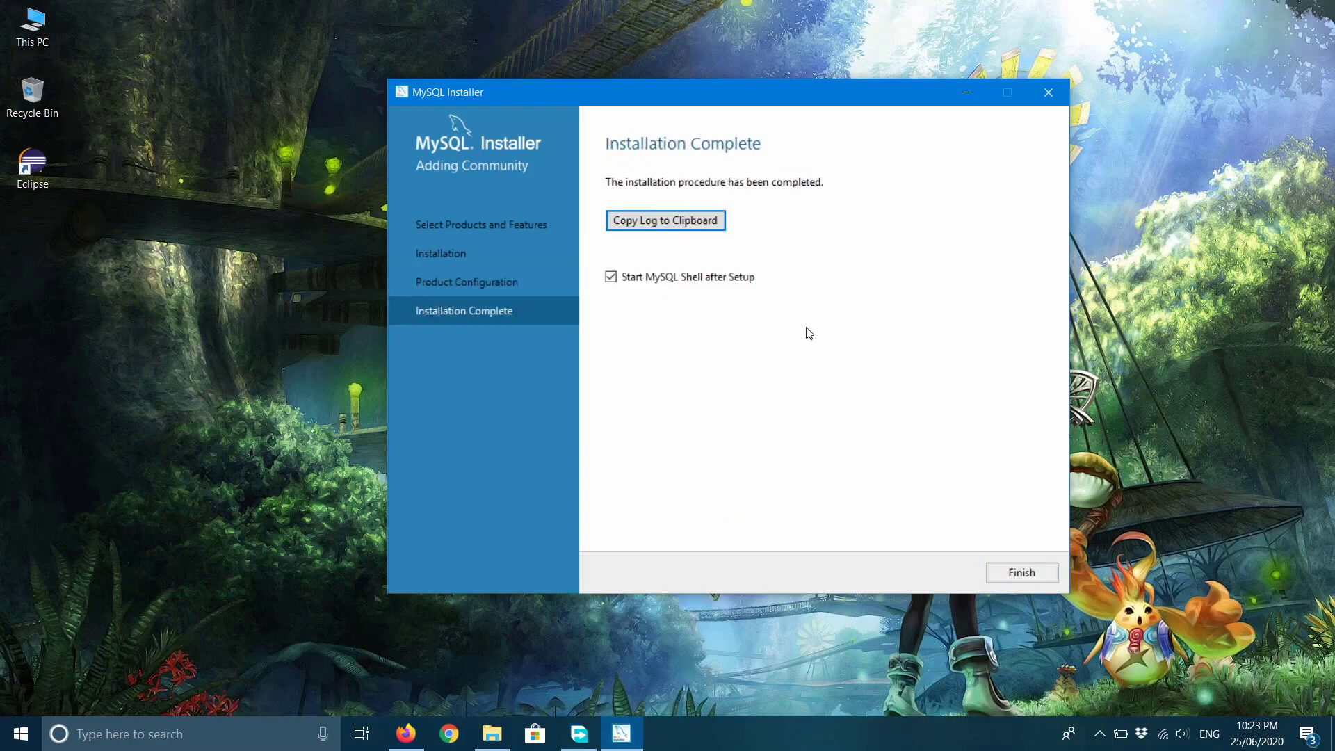
click(625, 276)
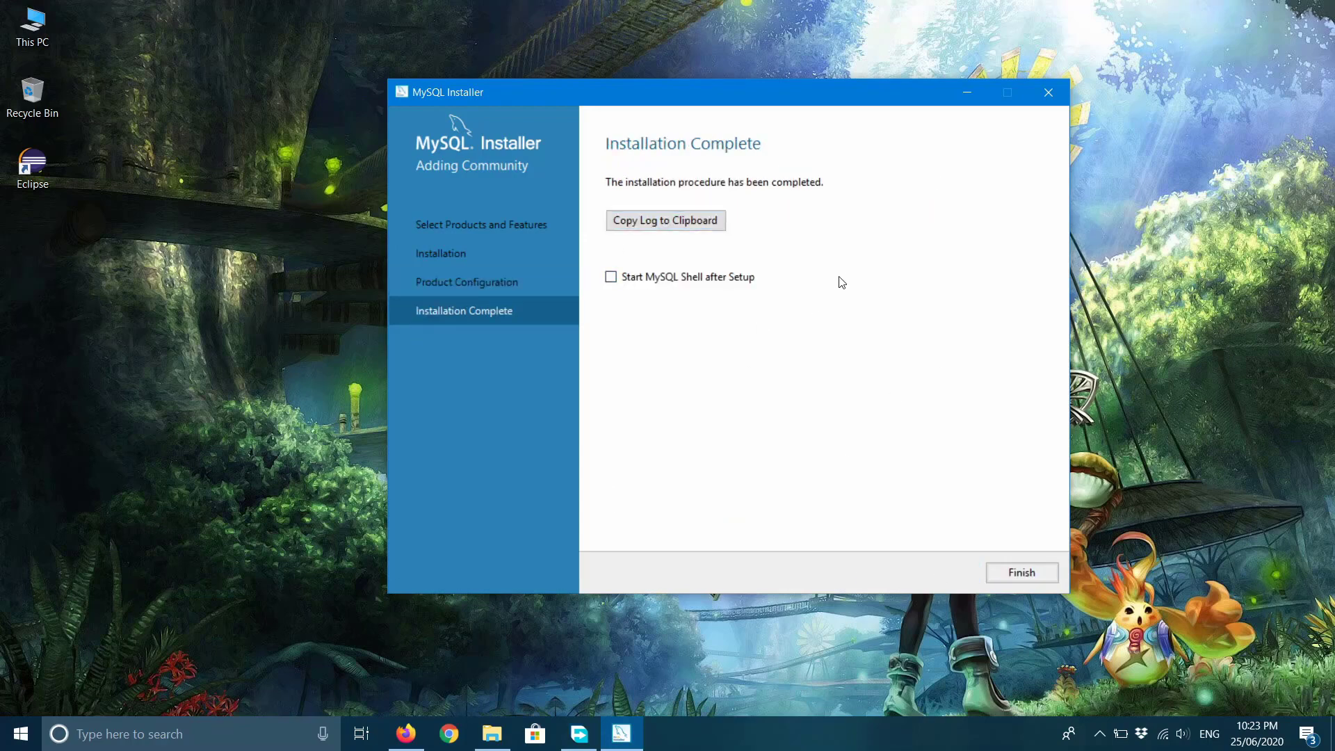
click(1038, 578)
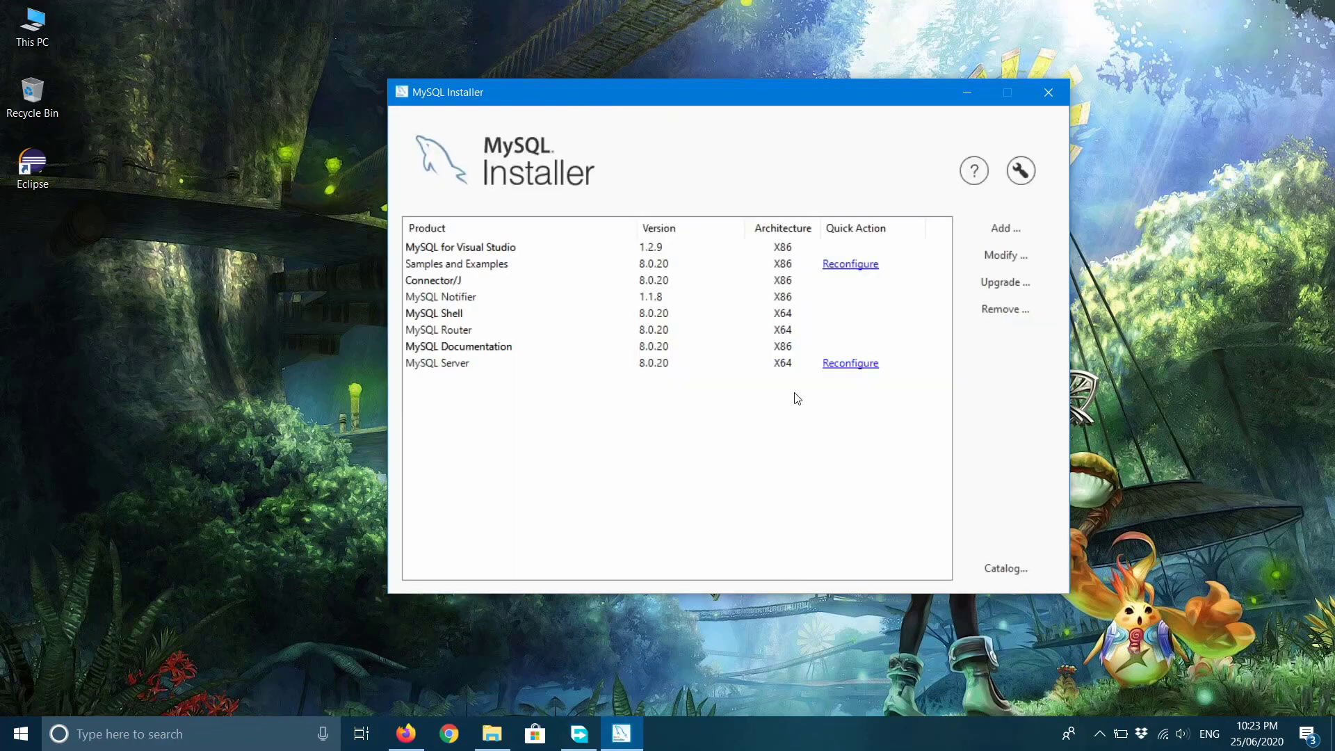
click(1049, 95)
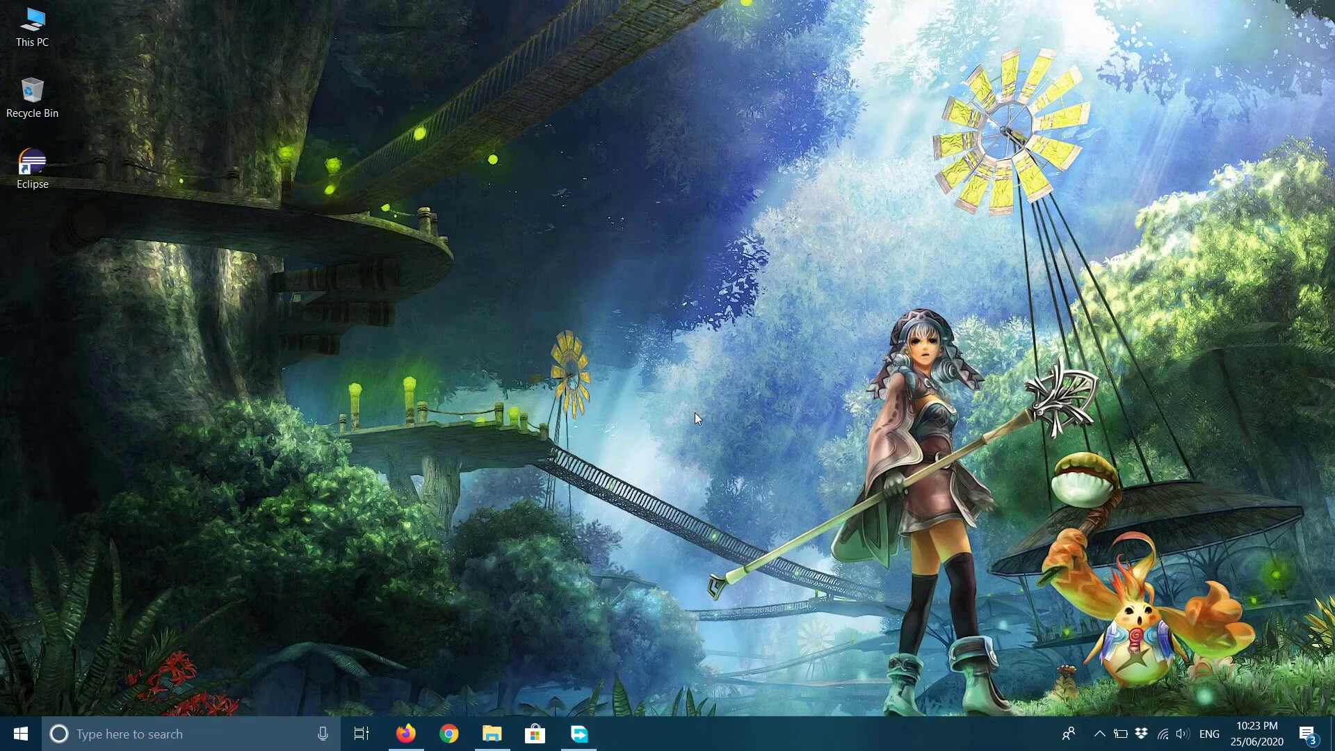
Launch the downloaded DBeaver installer in English, accept the license, and choose installing for the current user.
click(580, 734)
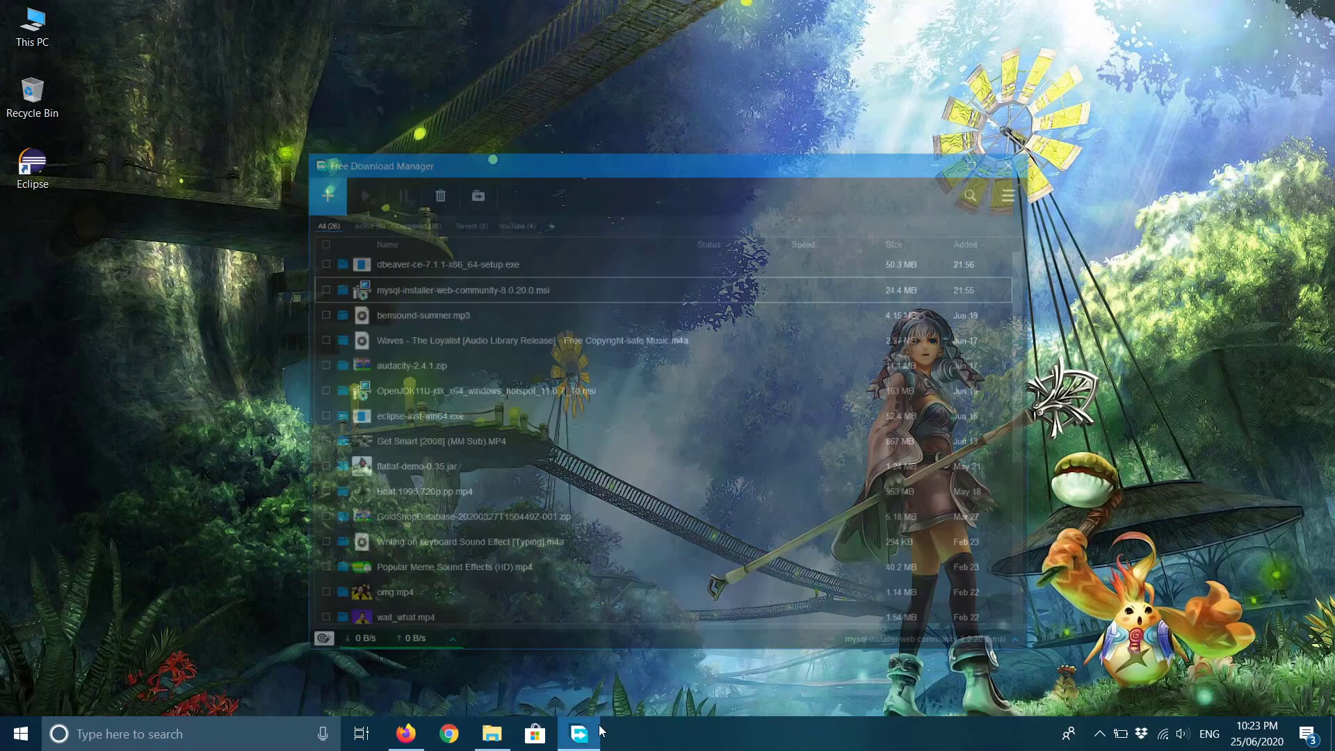
click(966, 92)
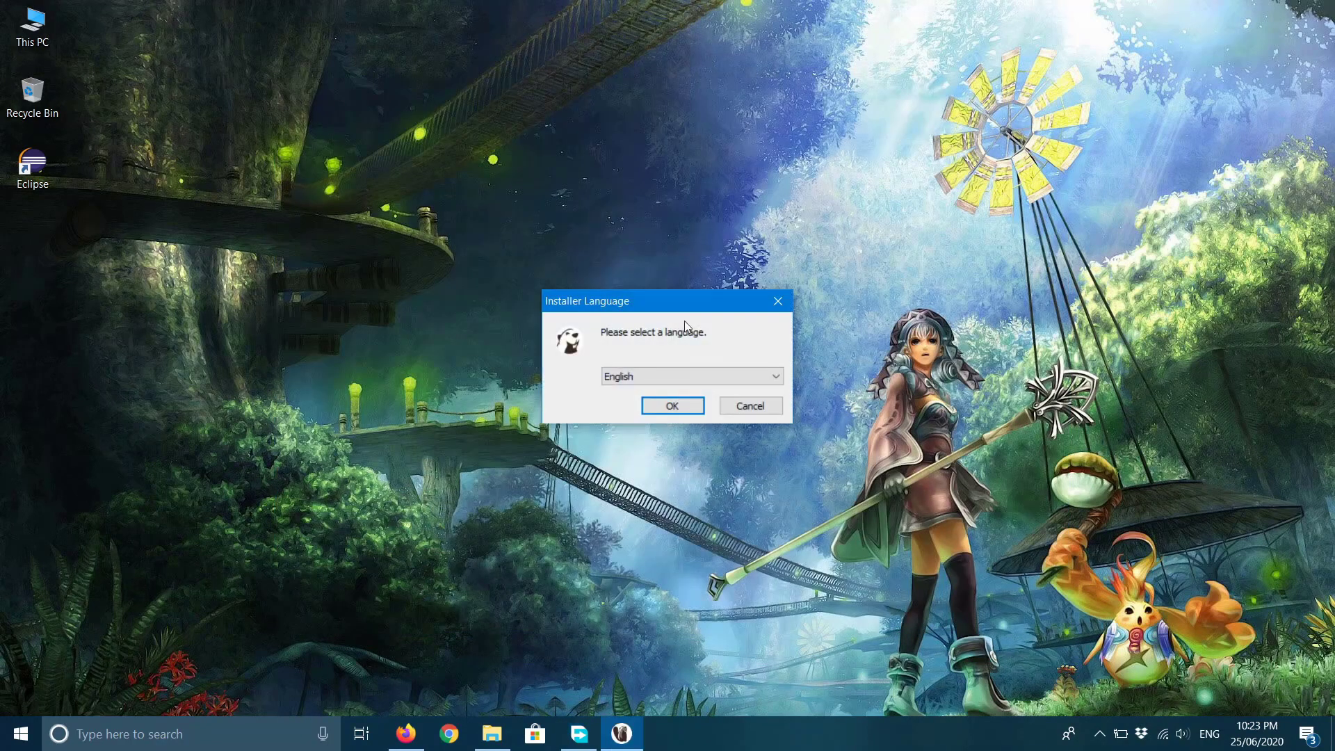
click(683, 404)
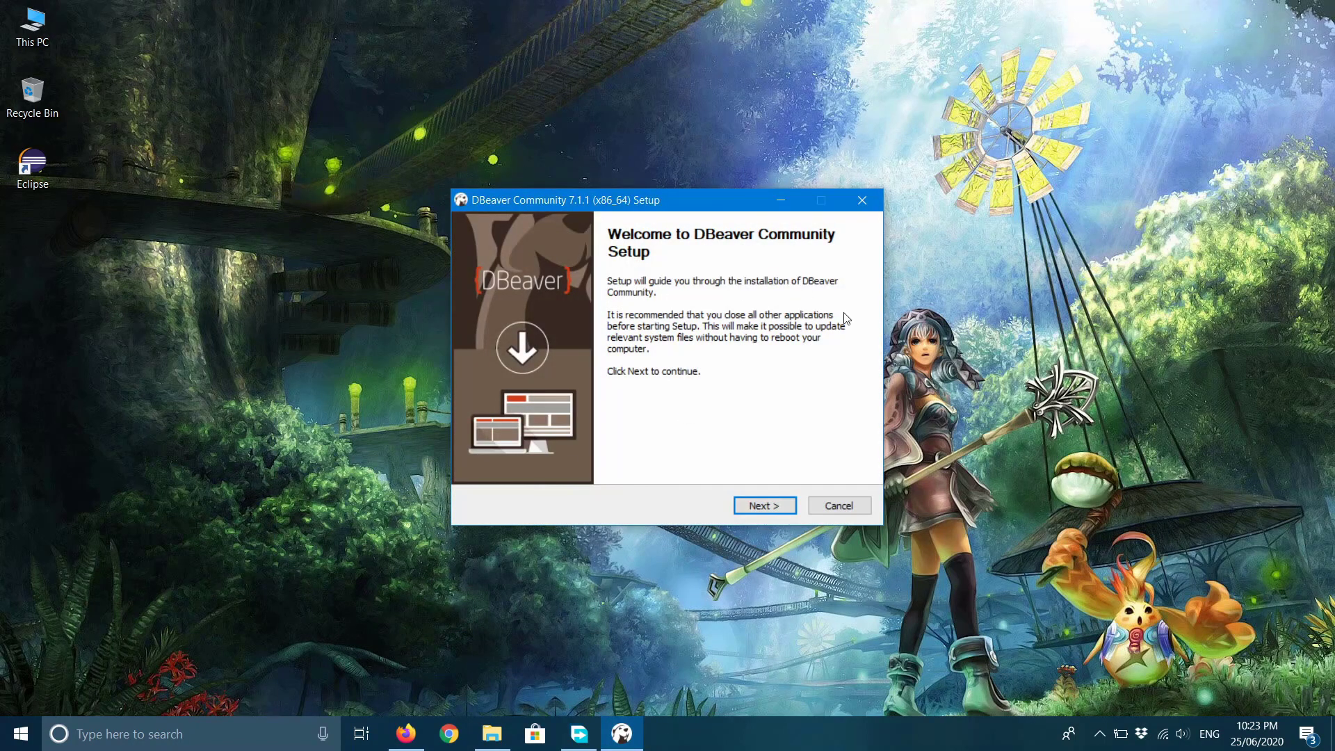
click(777, 514)
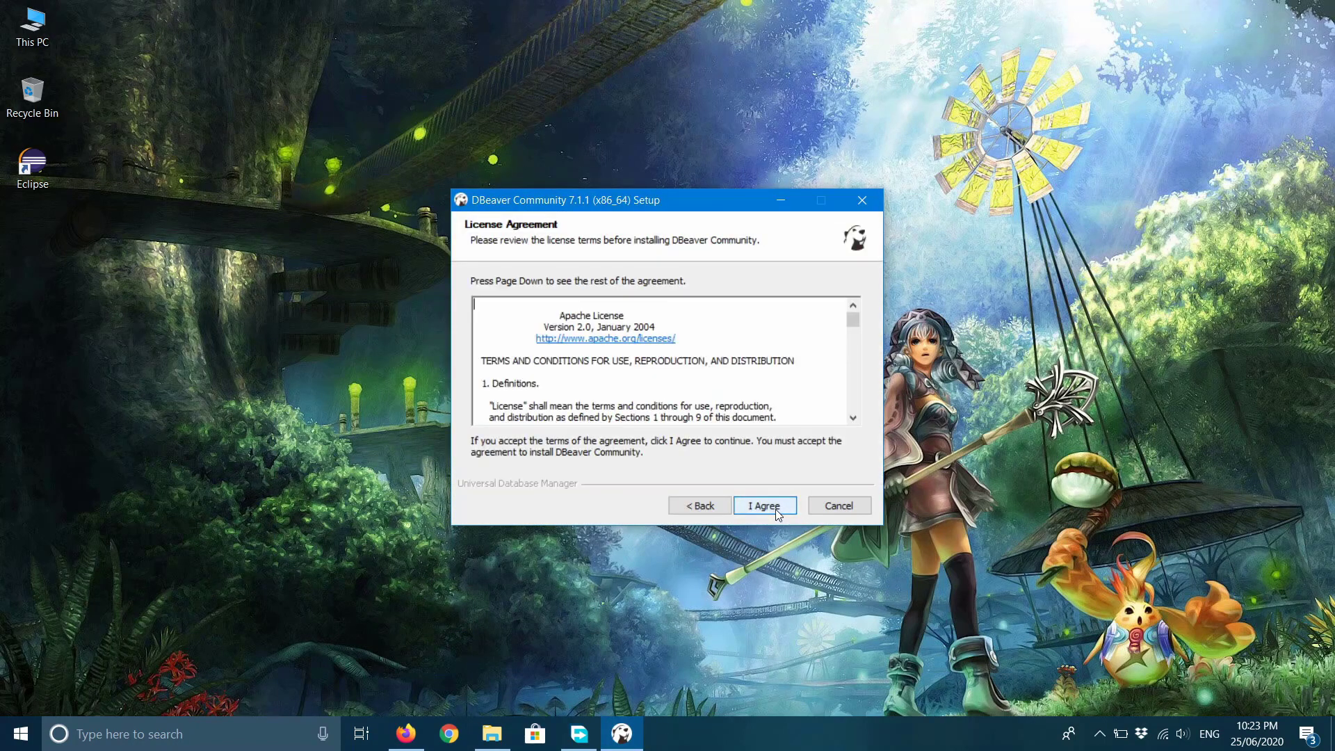
click(775, 509)
click(628, 369)
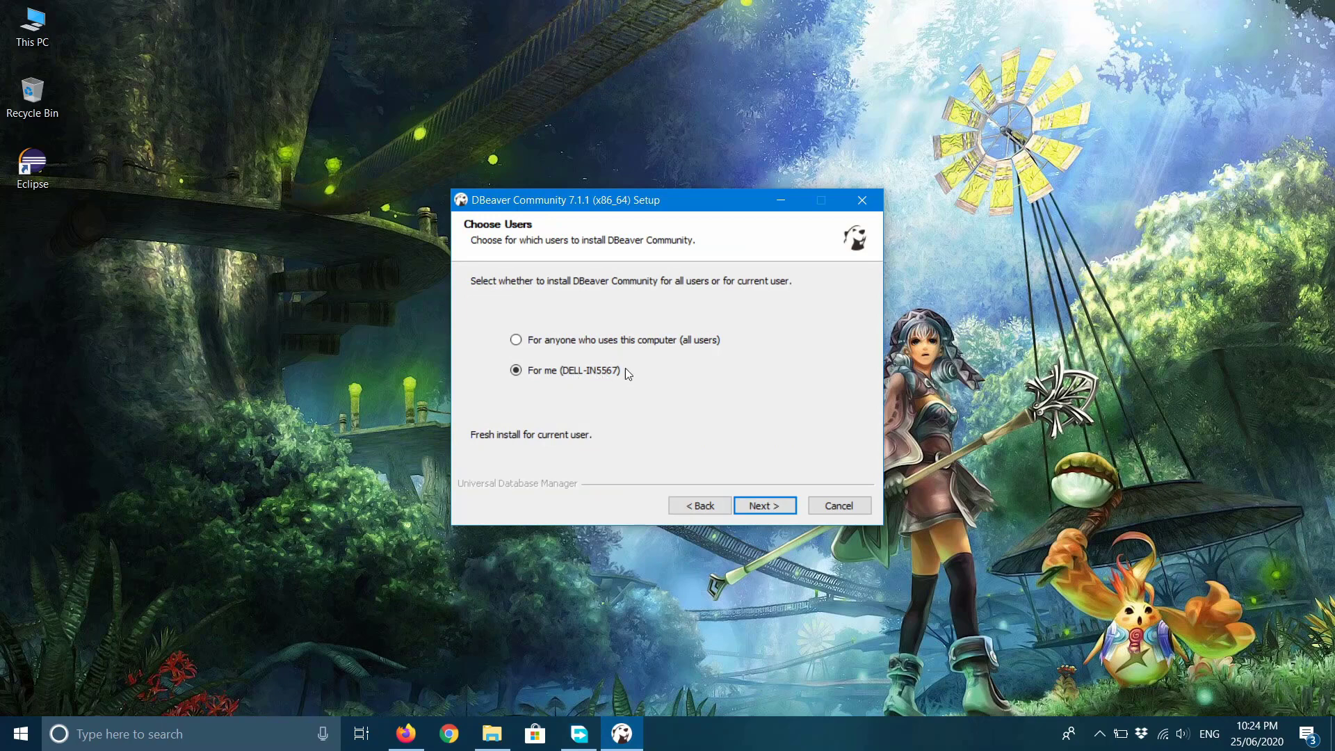
click(774, 505)
Install DBeaver 7.1.1 with default components and folder, creating a desktop shortcut.
key(Down)
key(Down)
key(Return)
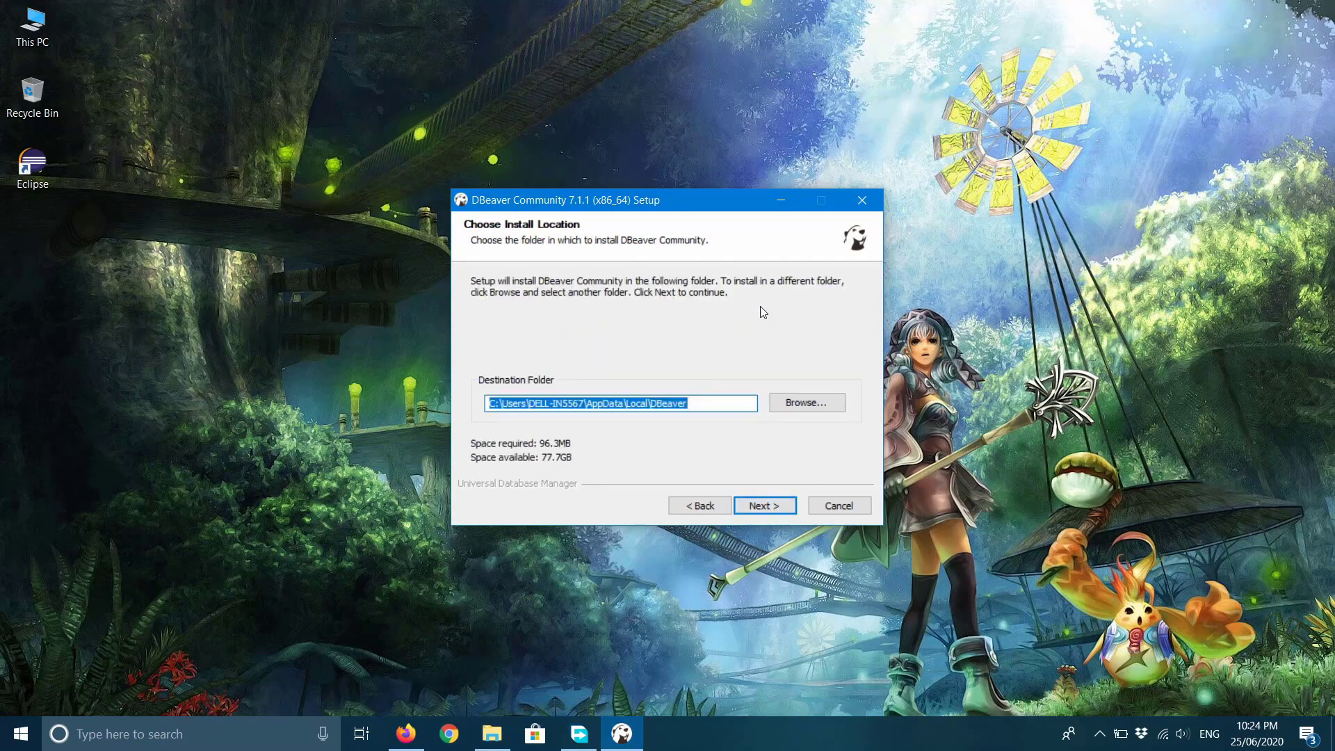
click(773, 505)
click(778, 506)
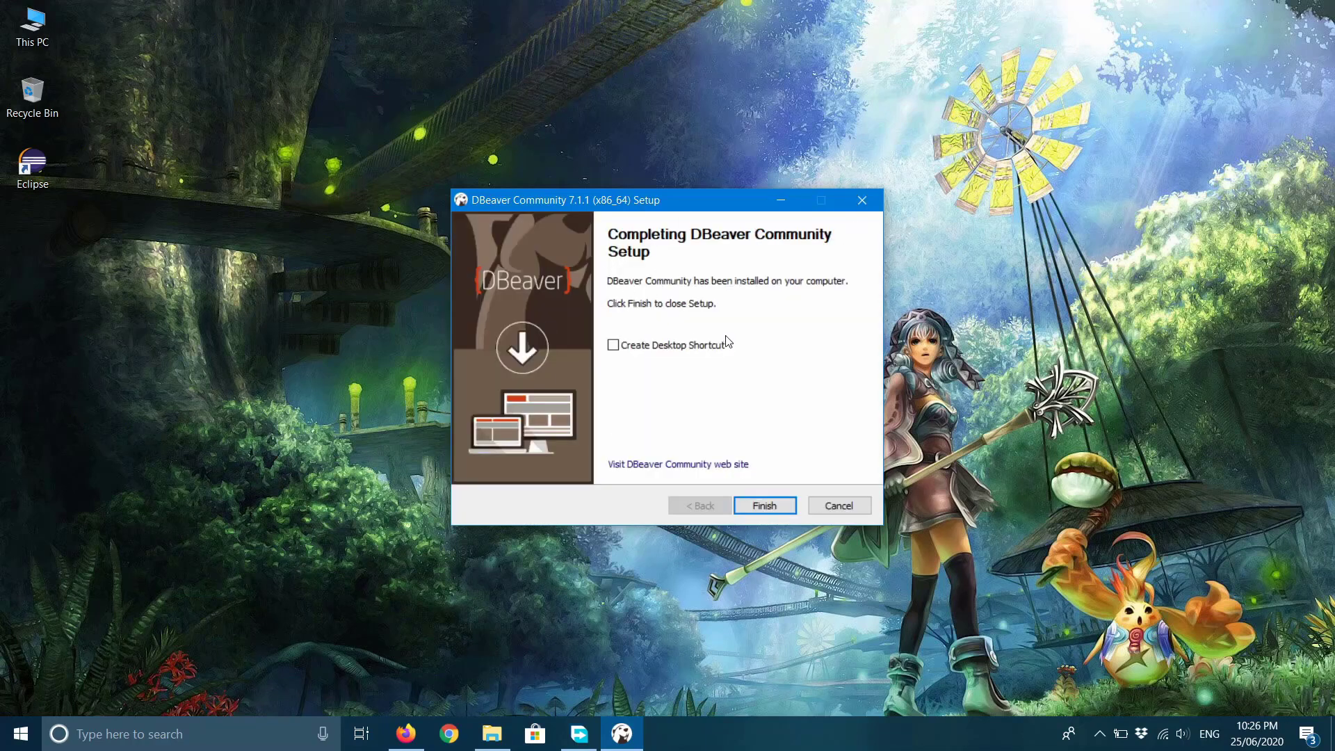
drag(680, 208, 683, 200)
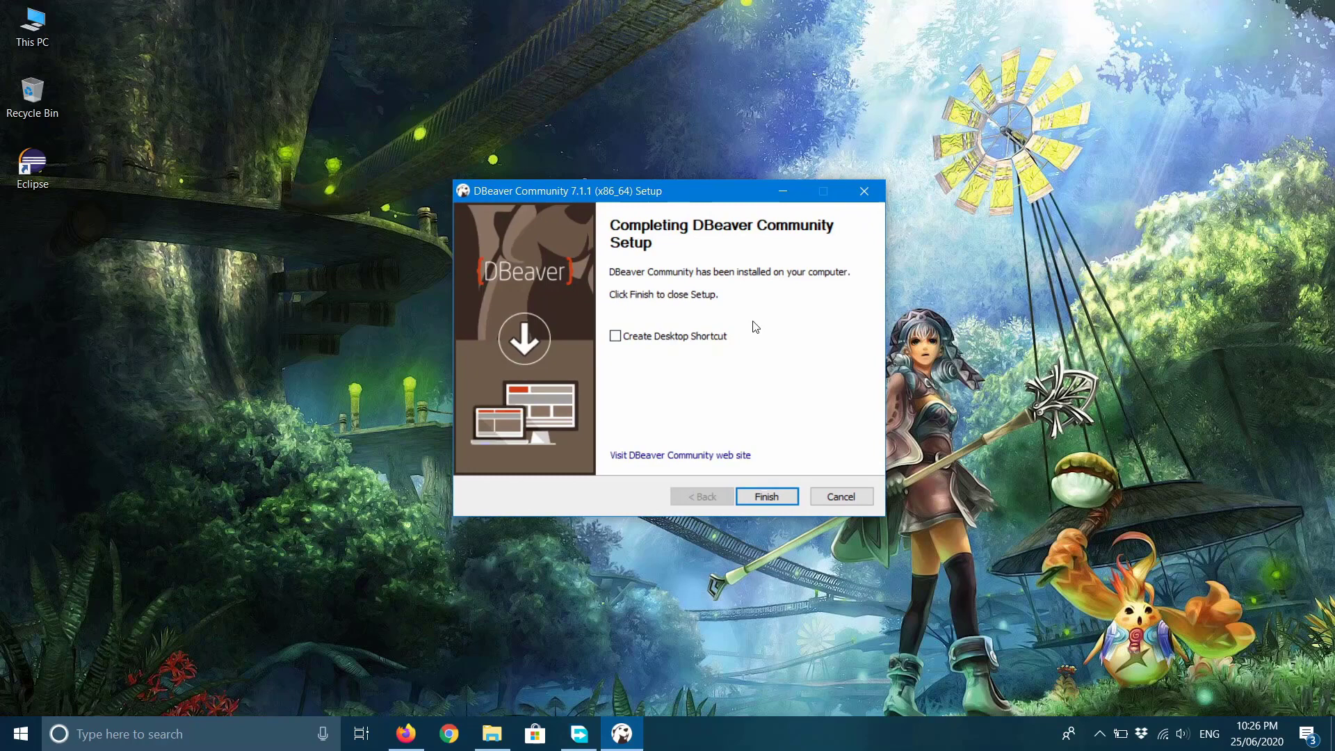
click(623, 336)
click(768, 498)
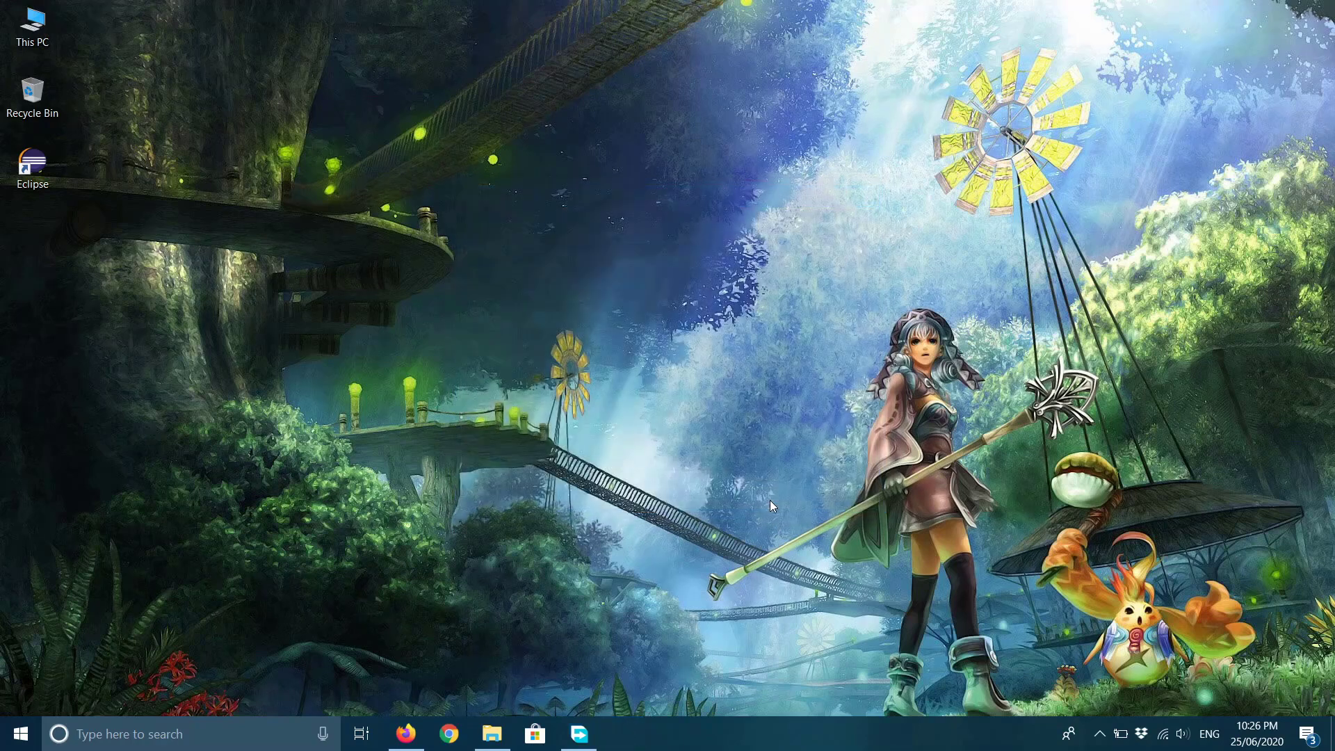
Refresh the desktop, launch DBeaver from its shortcut, and allow it through the Windows firewall.
right_click(606, 171)
click(674, 221)
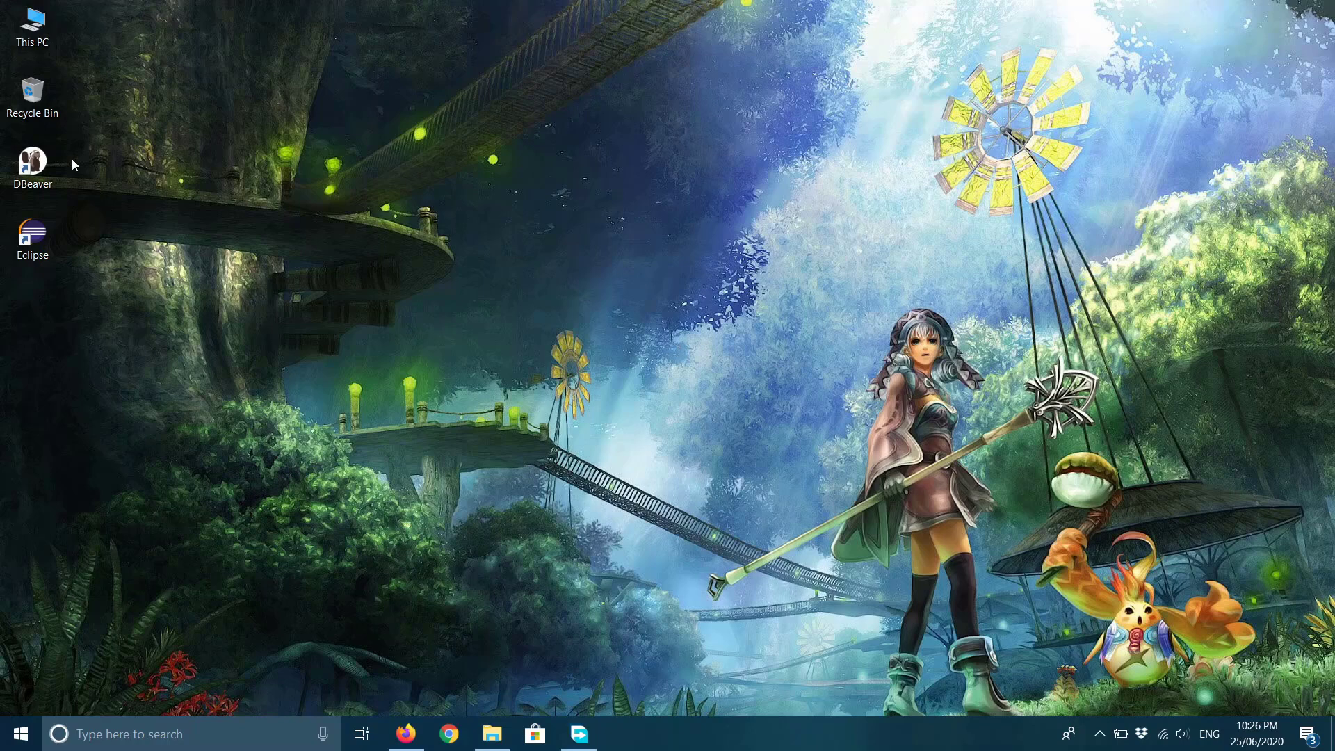
double_click(32, 162)
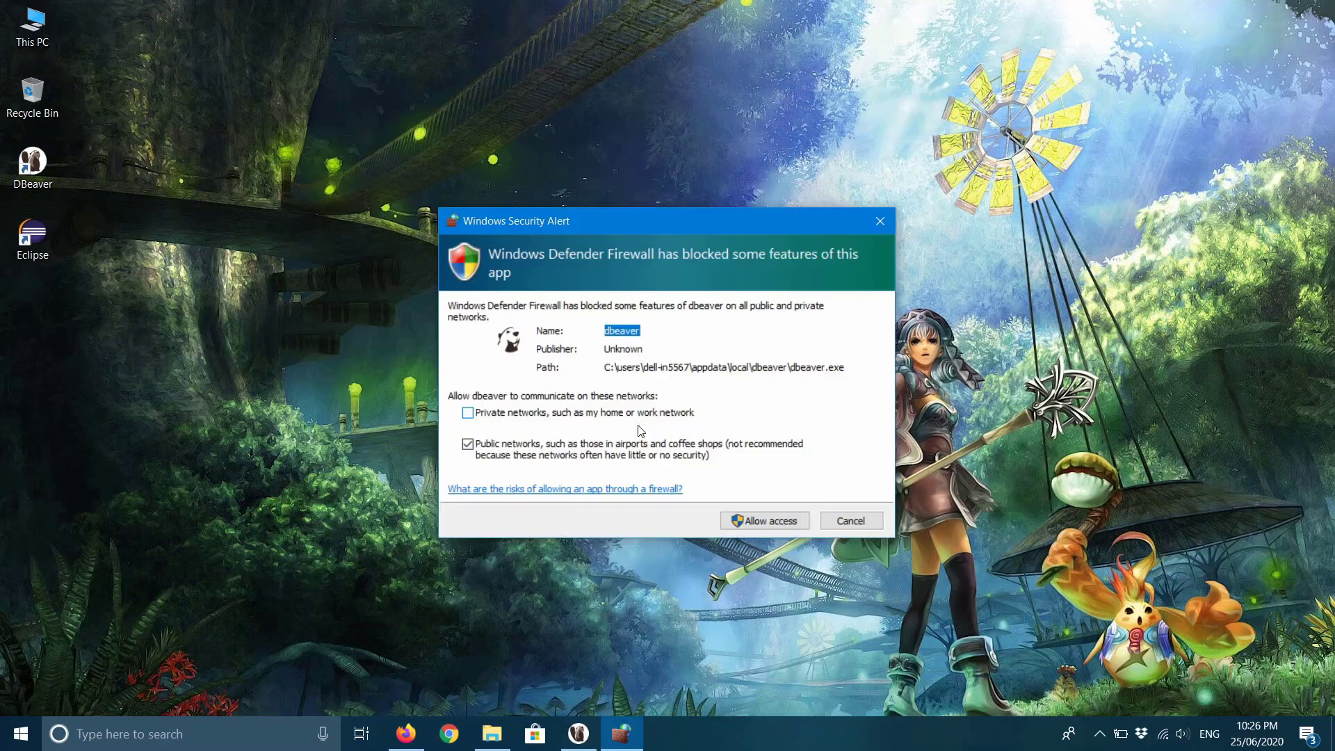
click(762, 527)
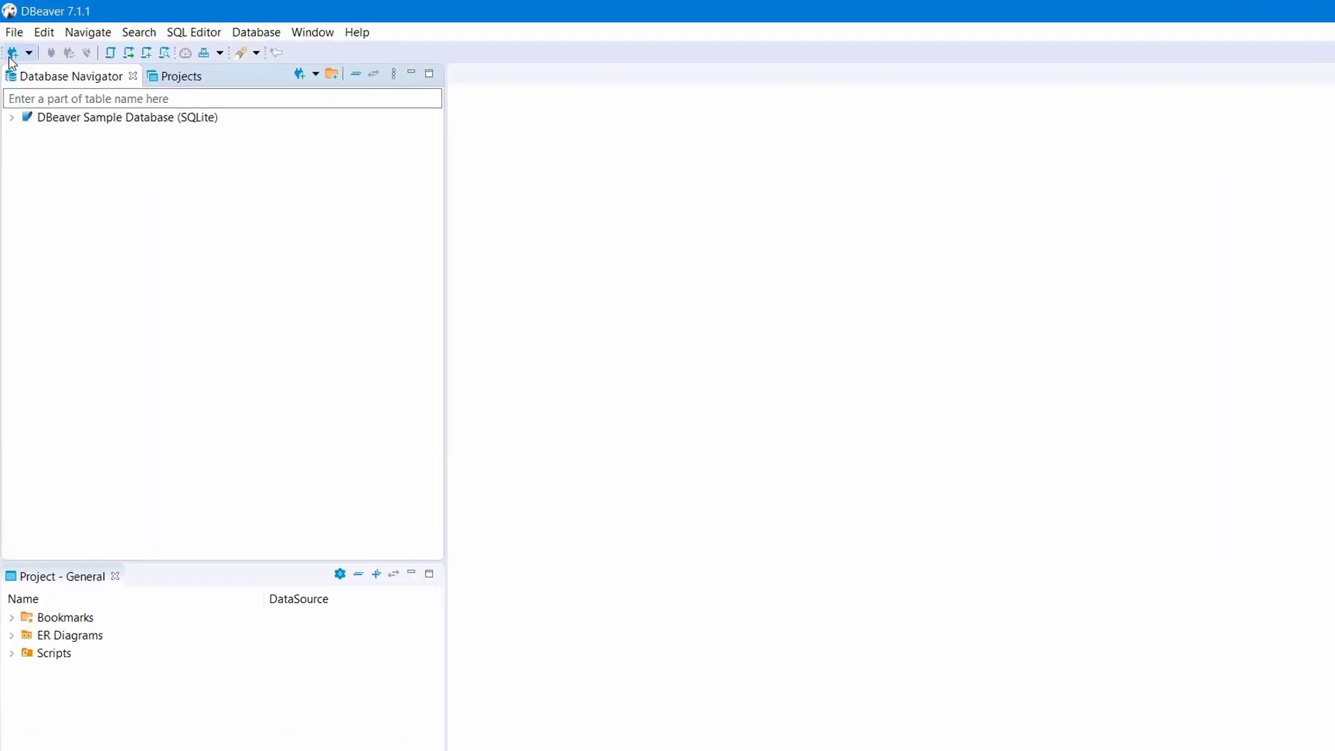
Start a new database connection and choose MySQL 8+ from the SQL driver list.
click(17, 83)
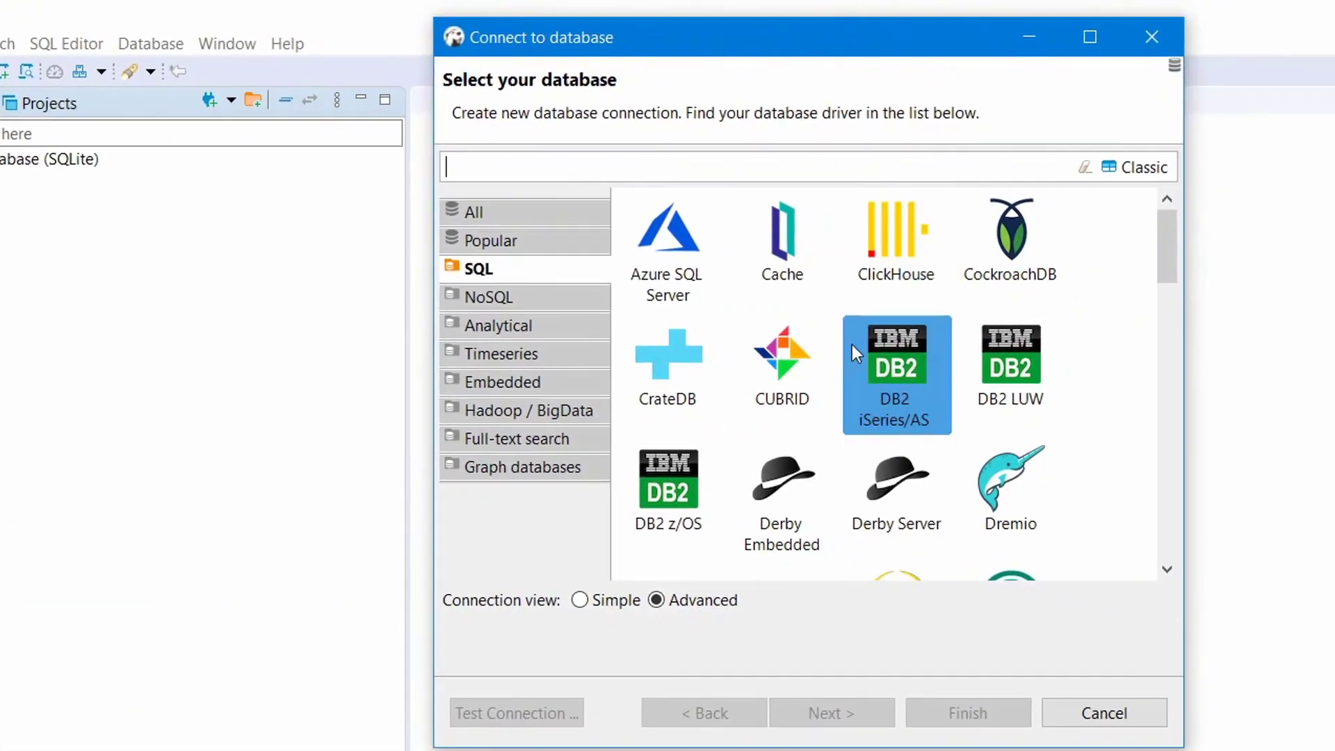
scroll(749, 369, down, 5)
scroll(750, 356, up, 5)
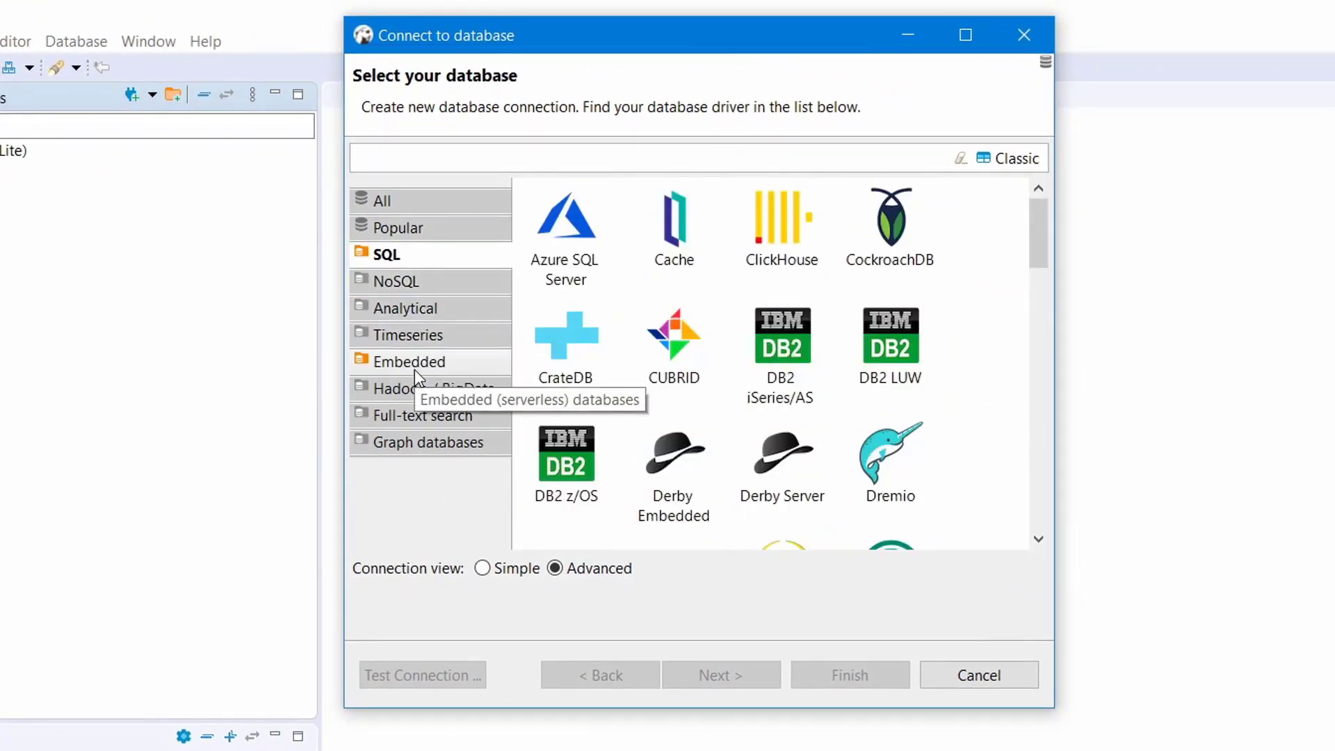
scroll(883, 317, down, 3)
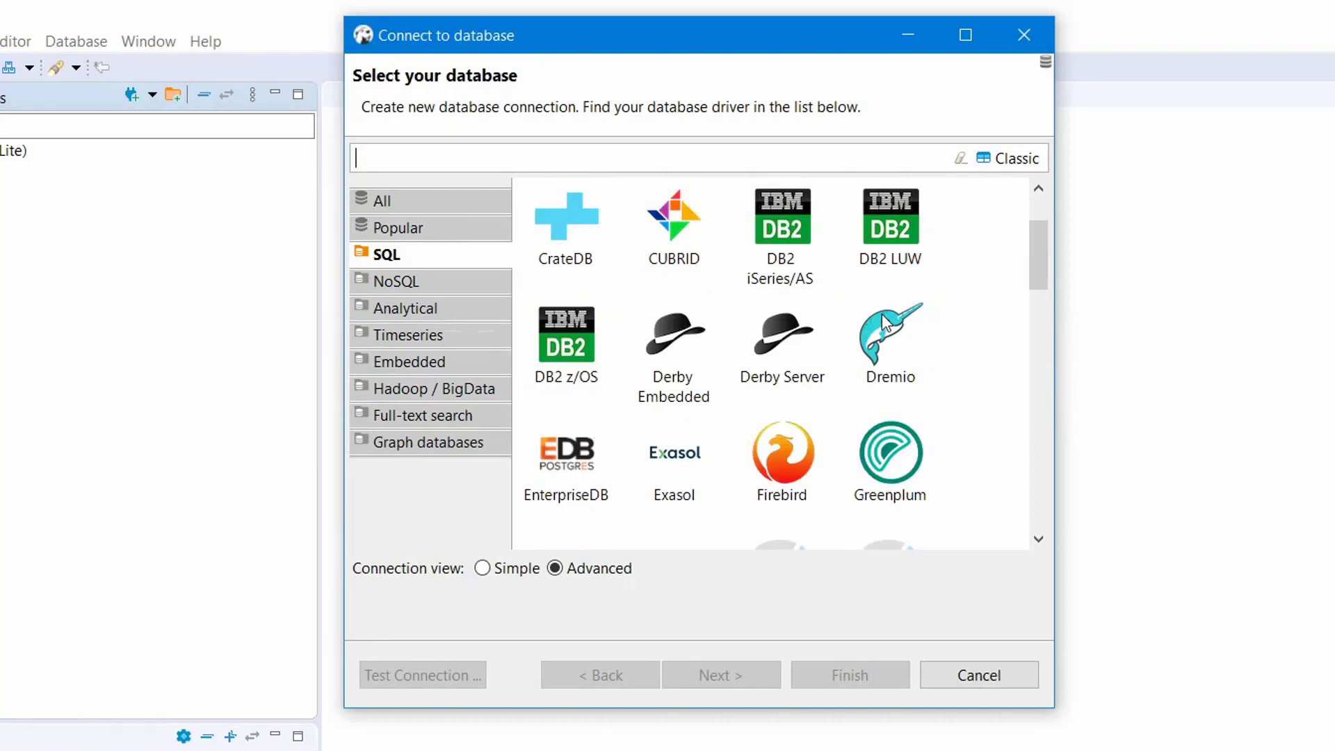
scroll(879, 314, down, 6)
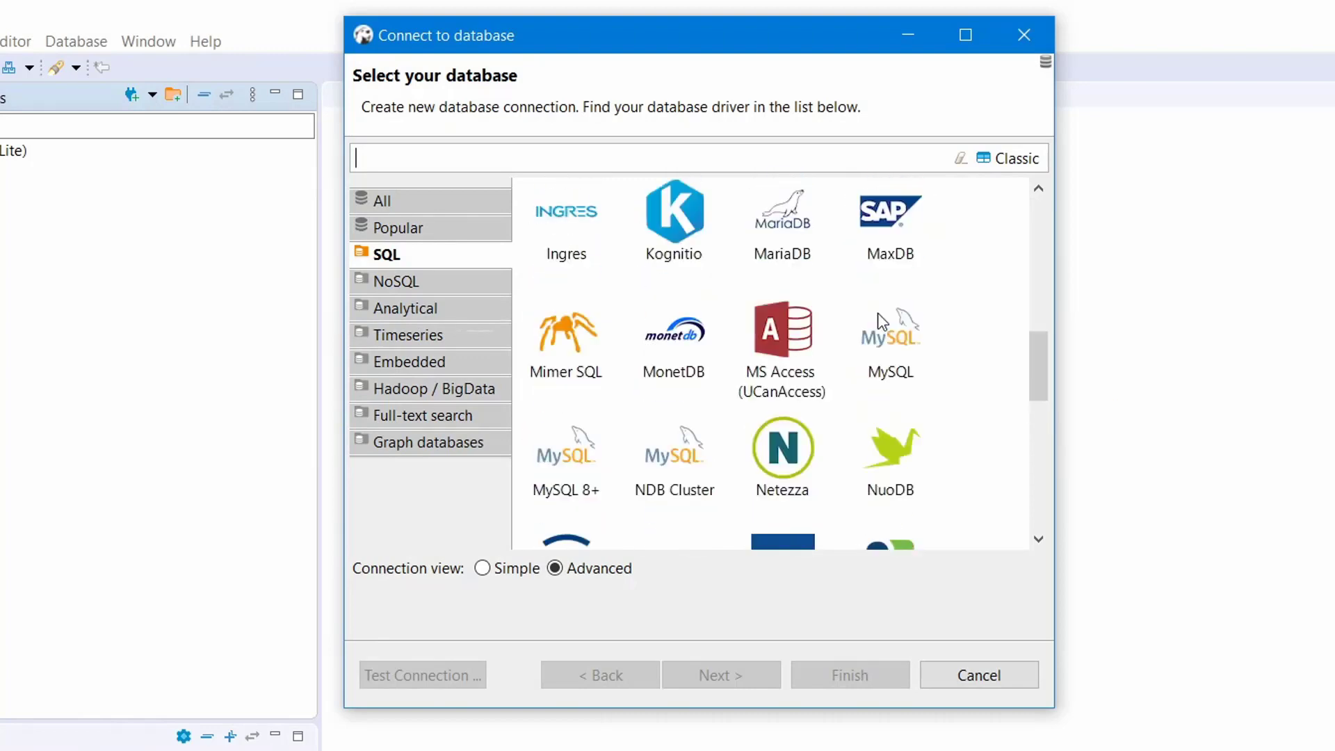
scroll(877, 314, up, 2)
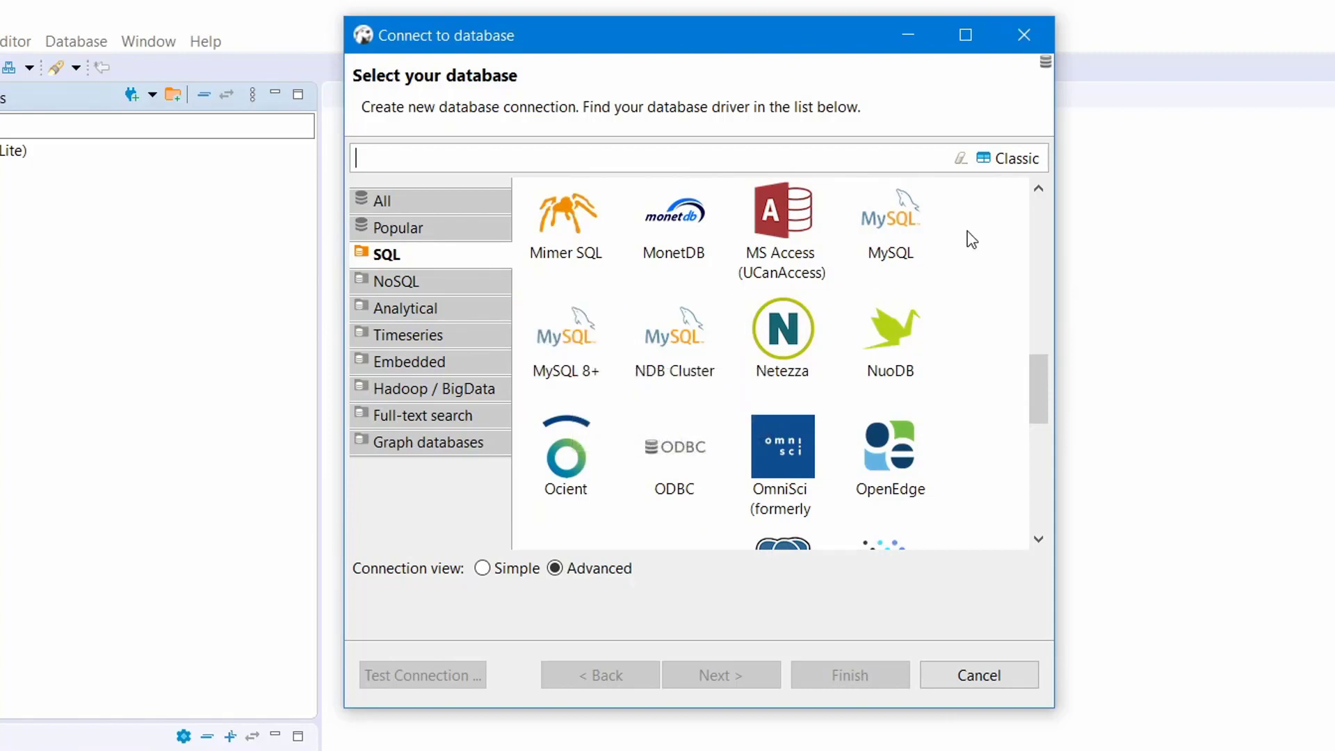
click(573, 358)
click(582, 351)
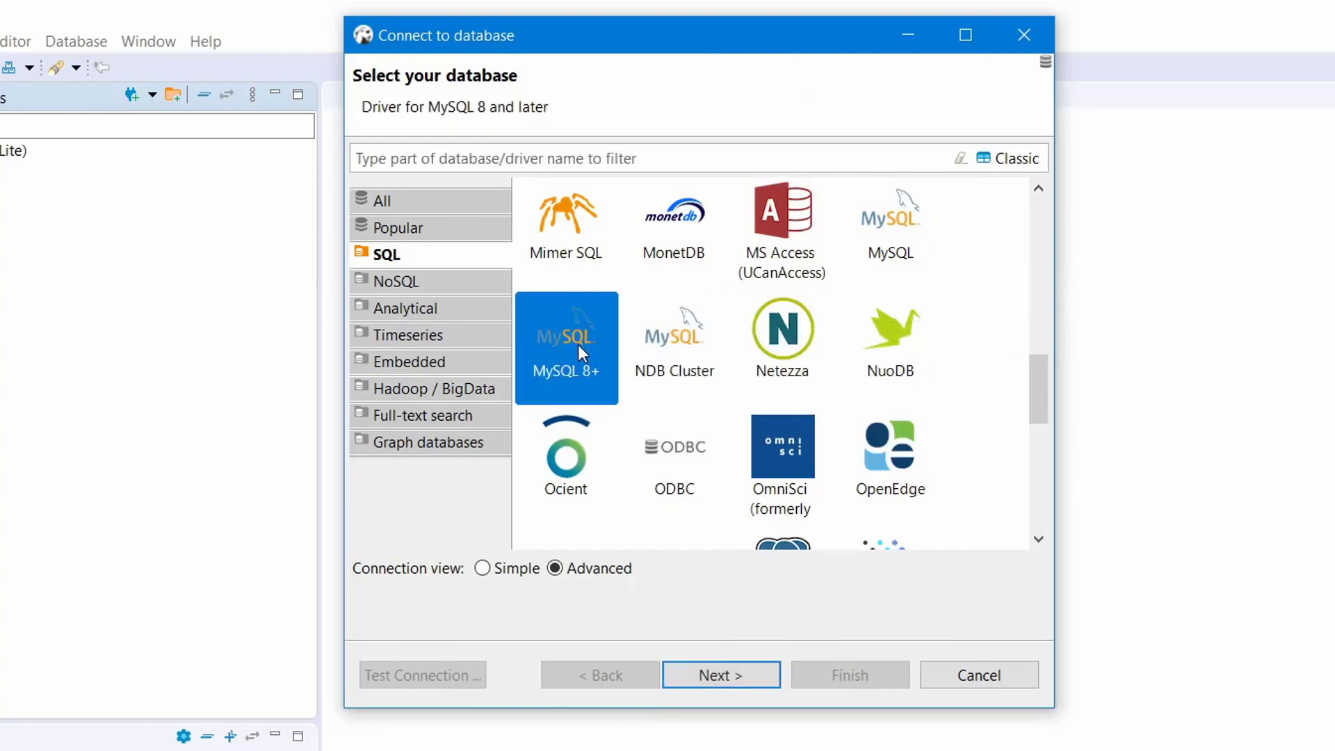
Continue to the MySQL connection settings and enter the root account password.
click(766, 682)
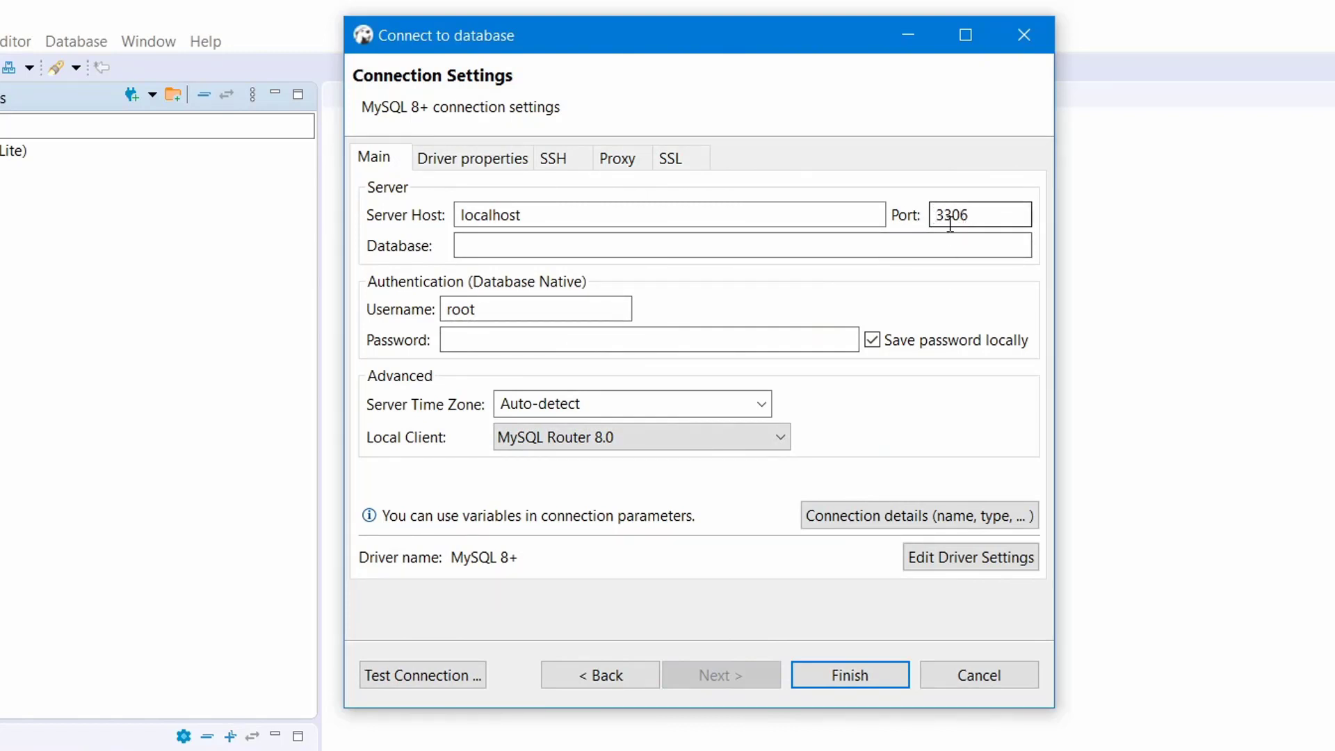
click(572, 249)
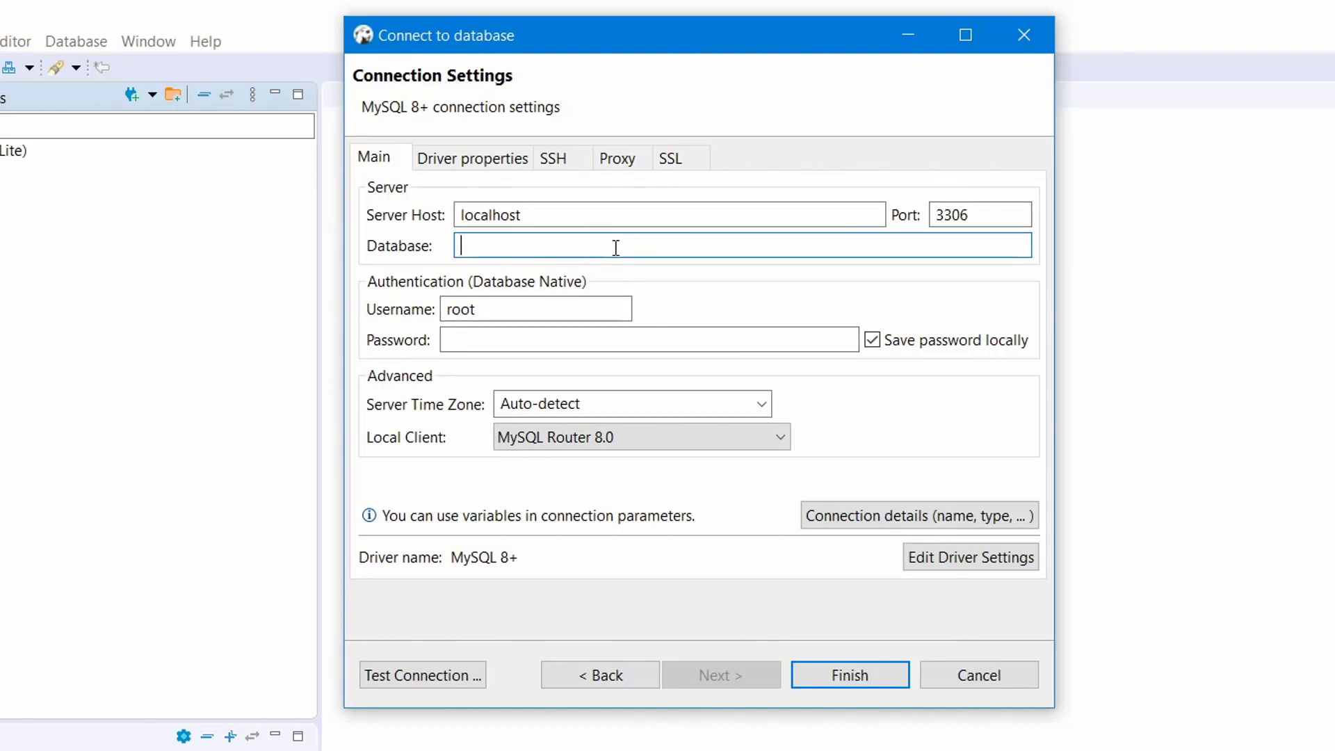
click(590, 336)
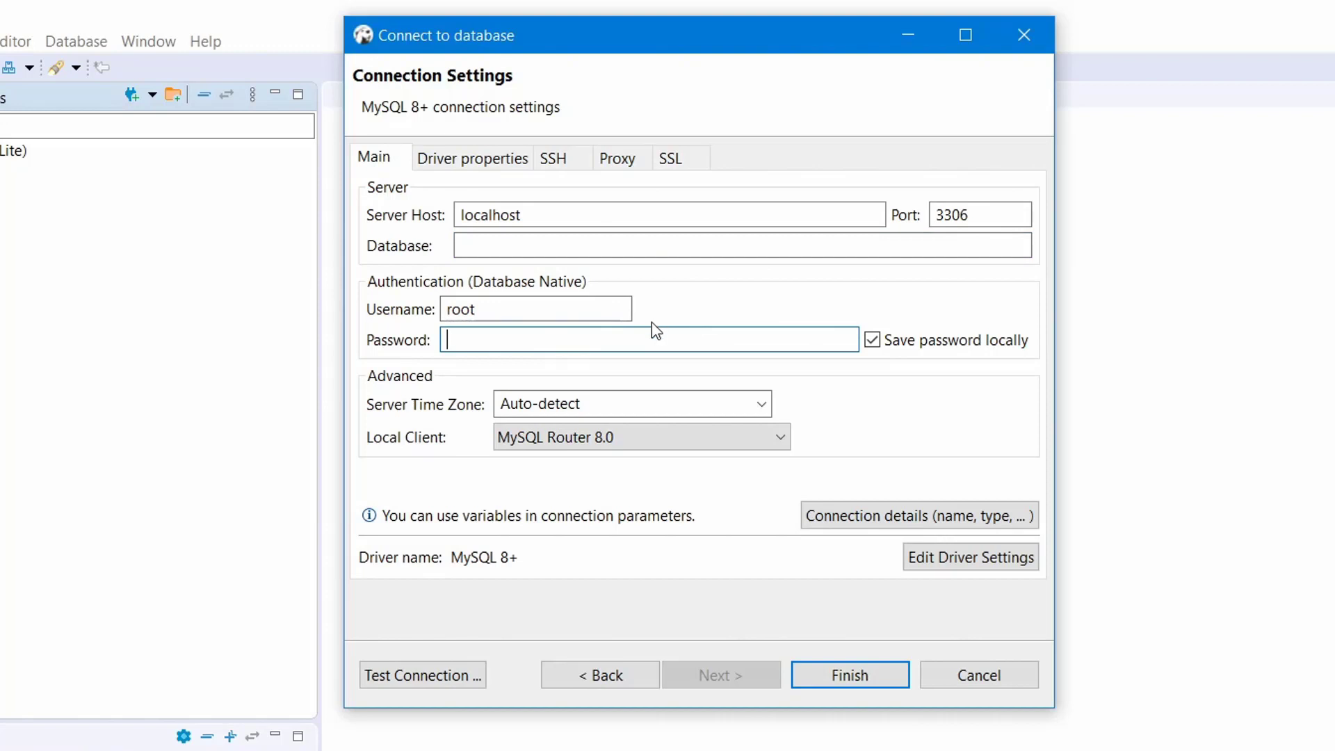
text(••)
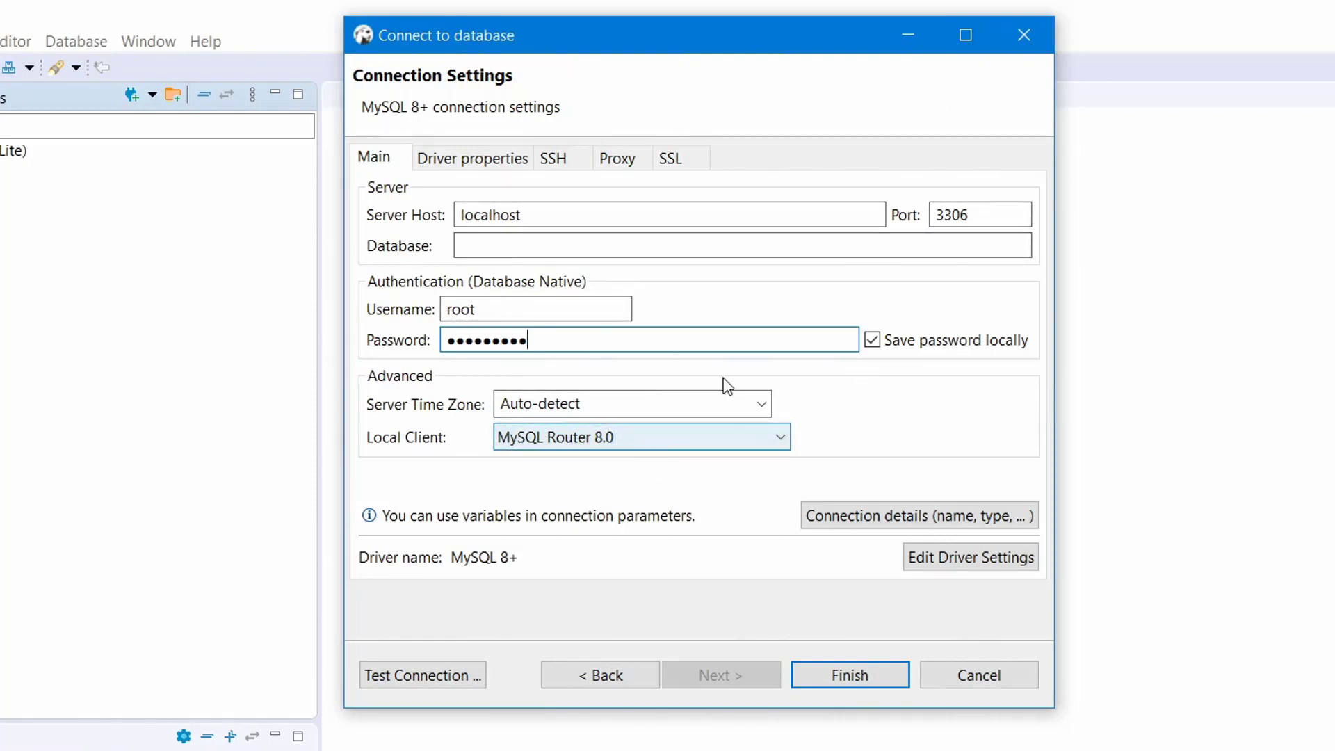
Set Local Client to MySQL Server 8.0, test the connection successfully, and finish saving it.
click(689, 439)
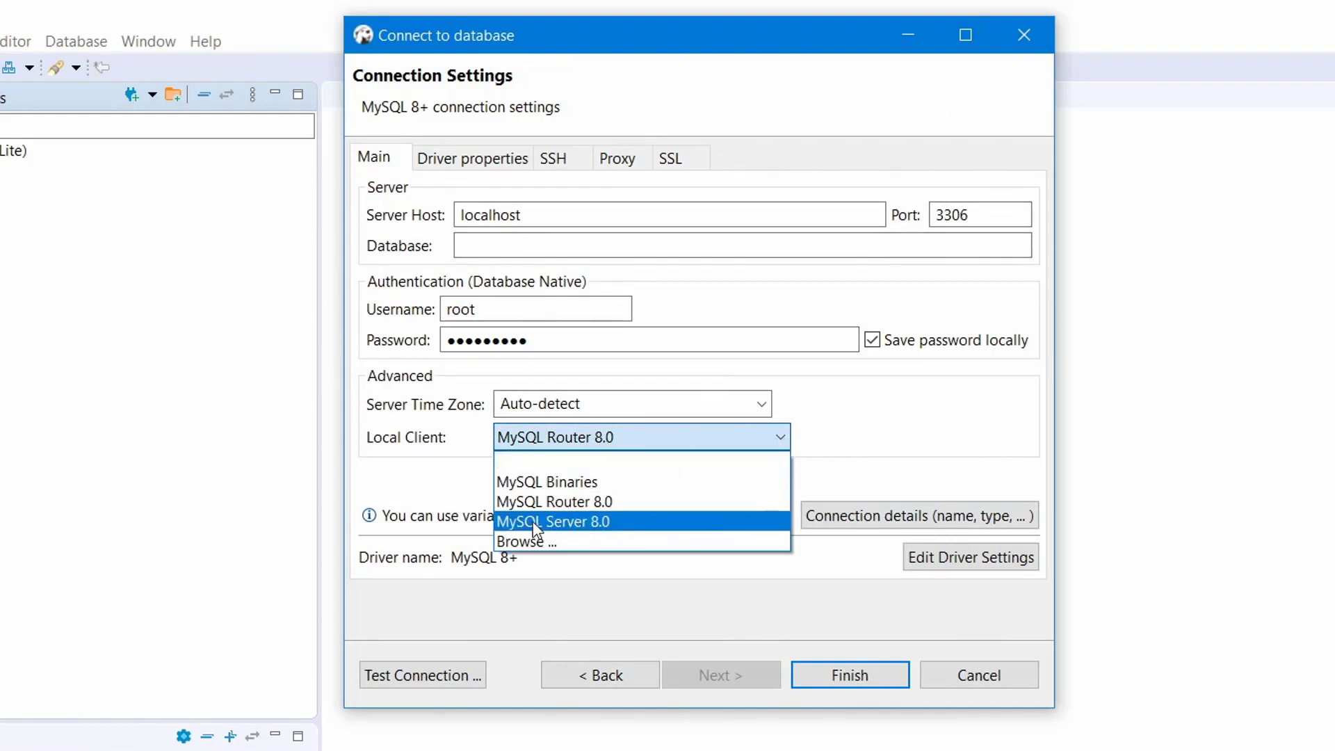
click(588, 526)
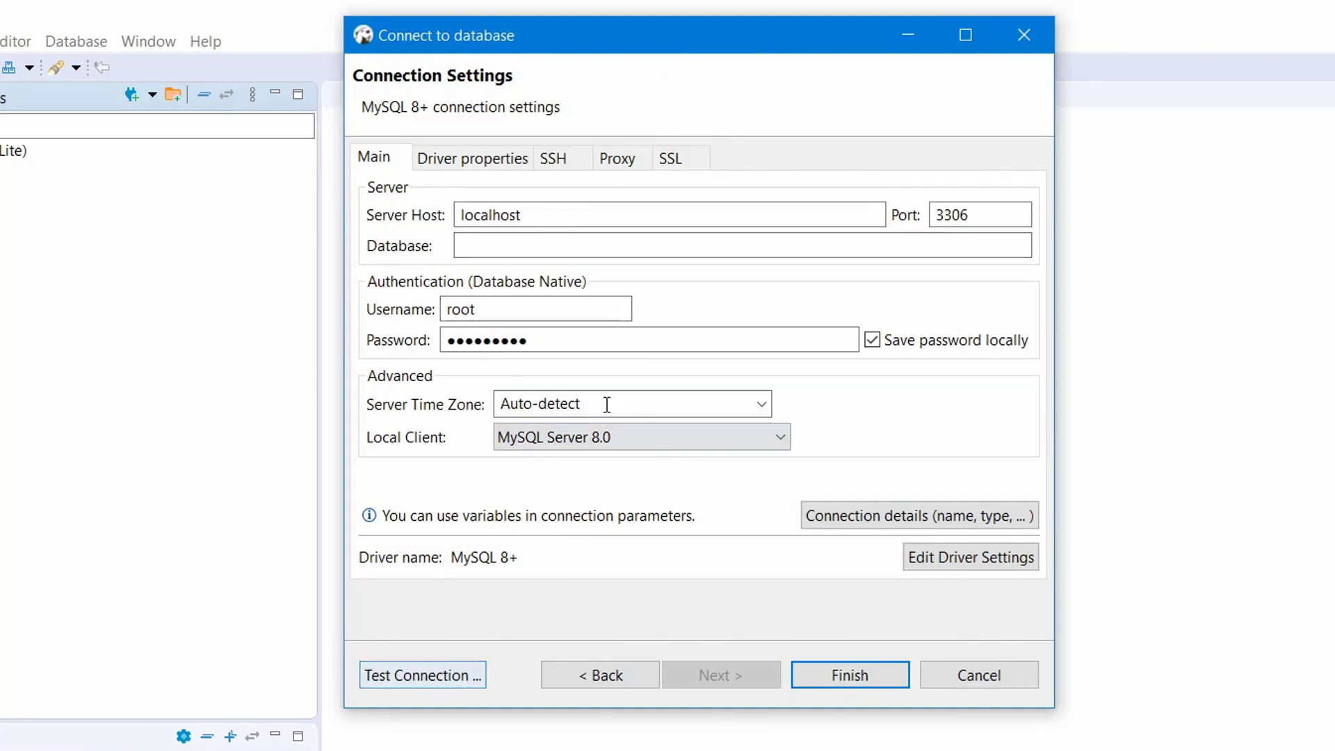
click(433, 672)
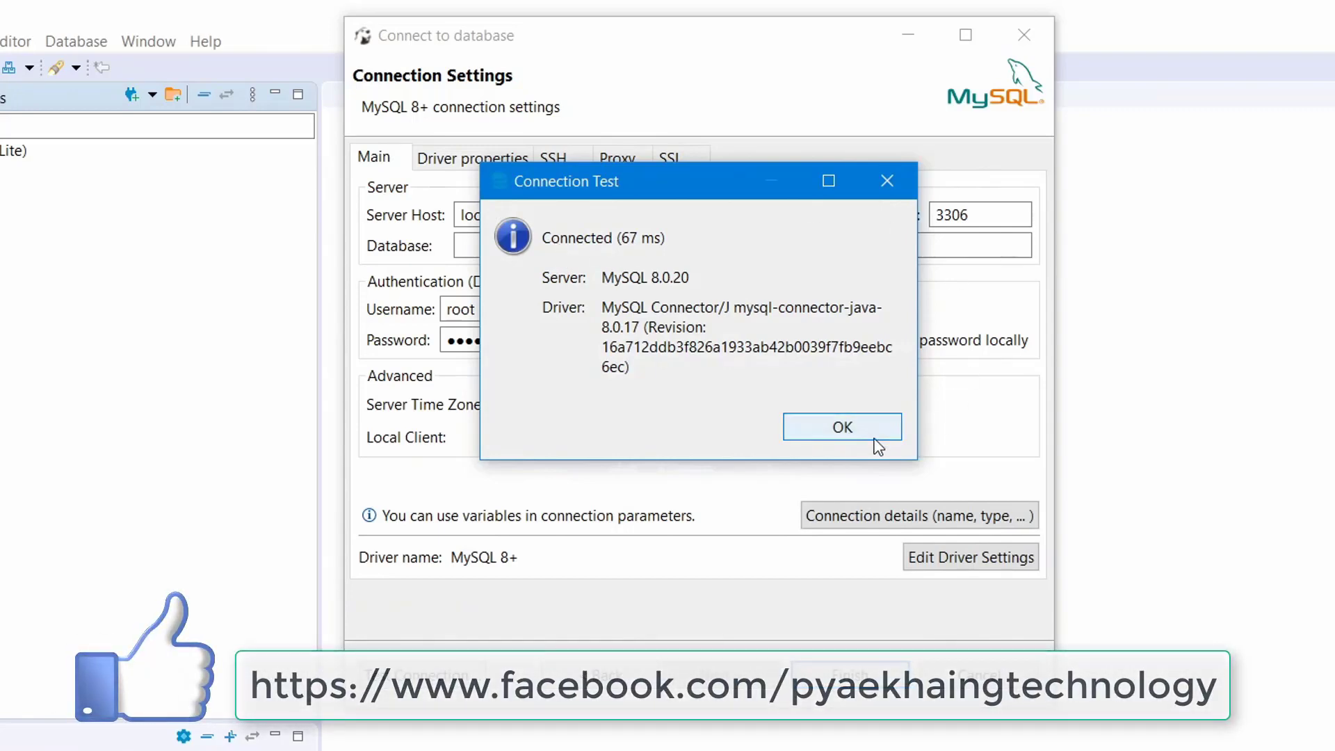
click(842, 427)
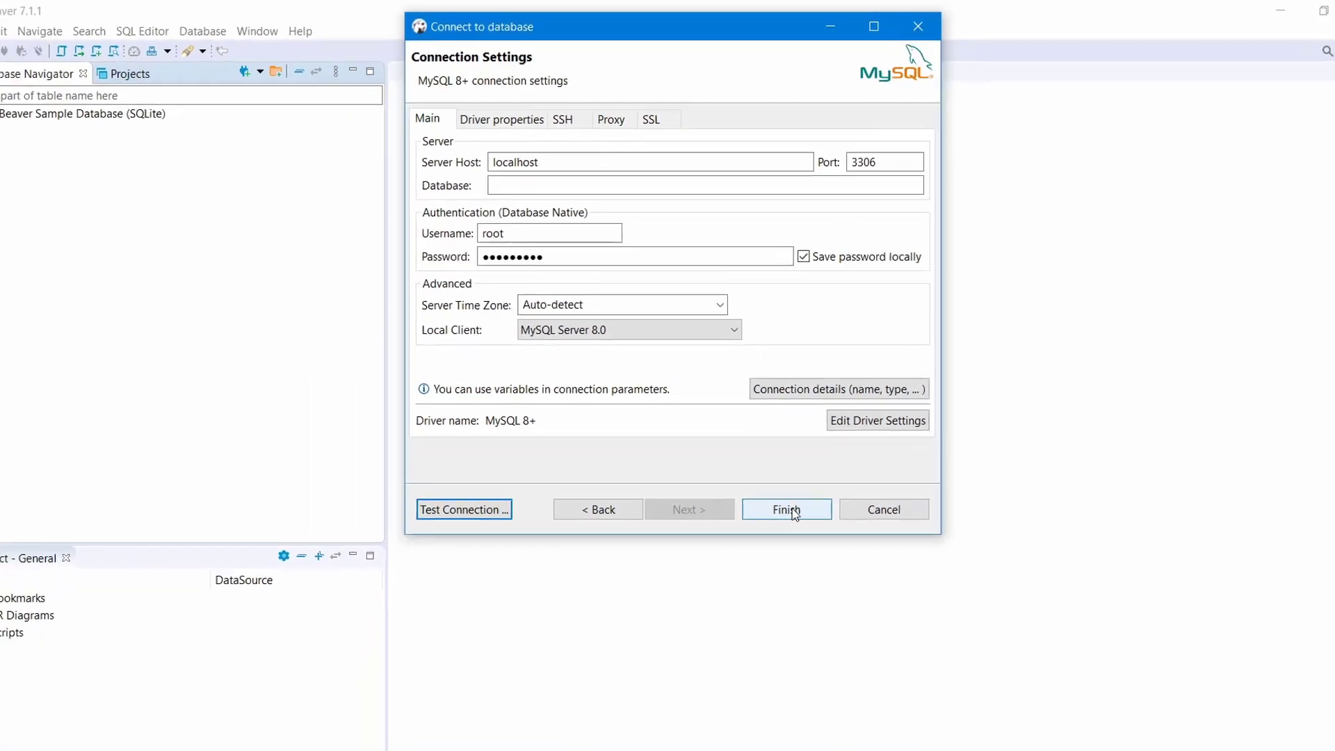
click(773, 474)
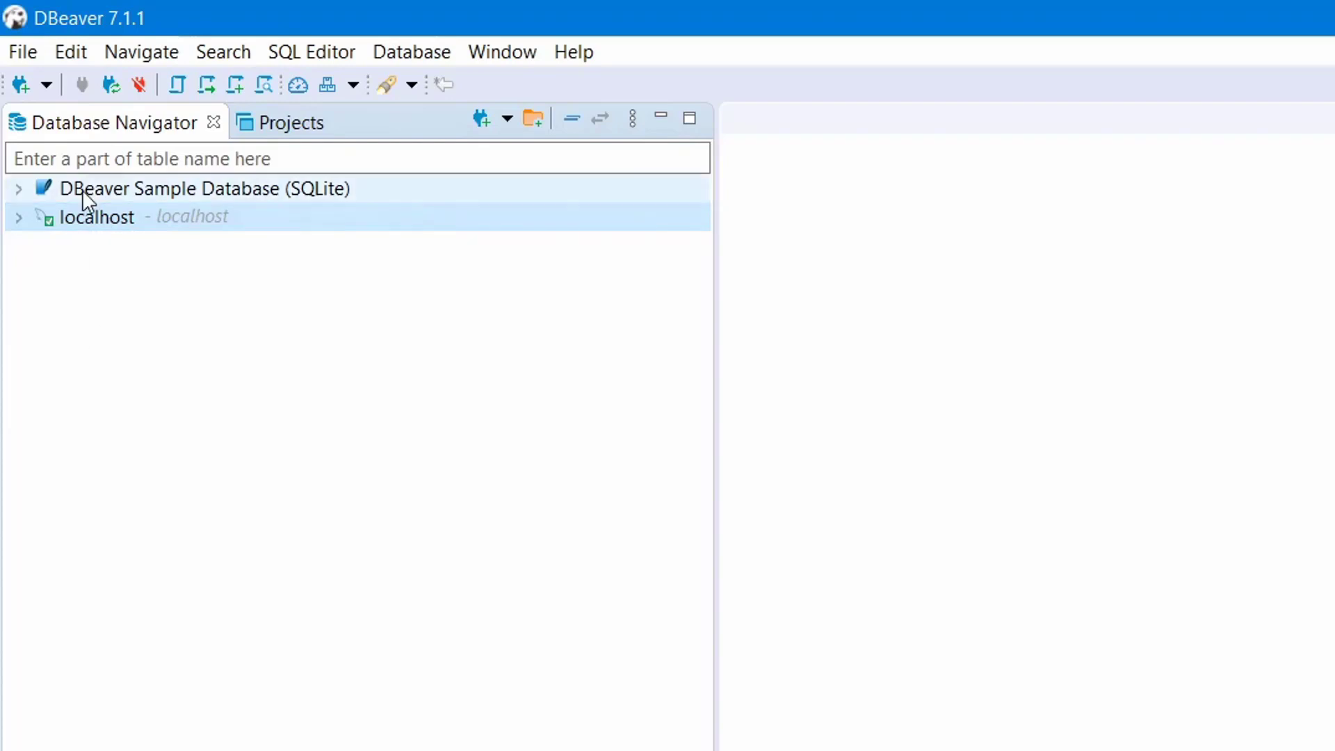
Rename the localhost connection to 'MySQL 8+' in Edit Connection and confirm reconnecting.
right_click(88, 227)
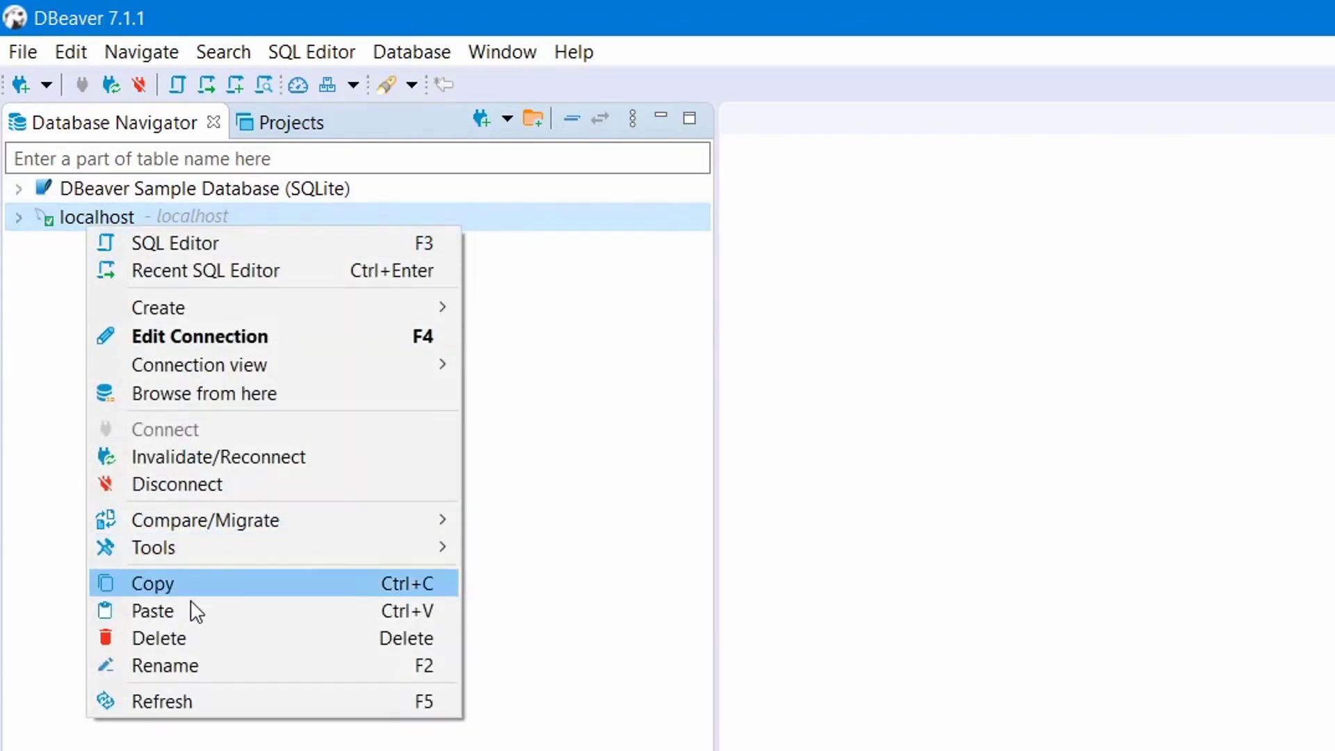
click(182, 336)
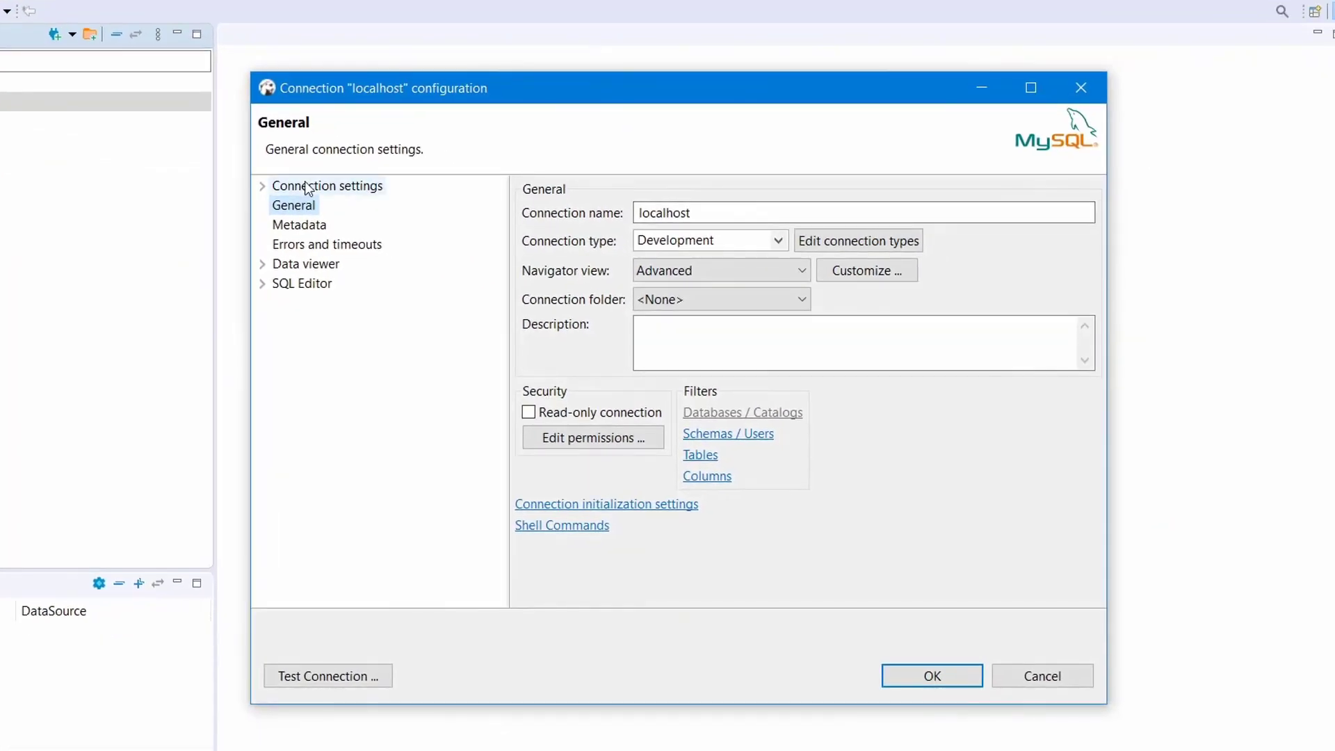
click(883, 324)
click(303, 209)
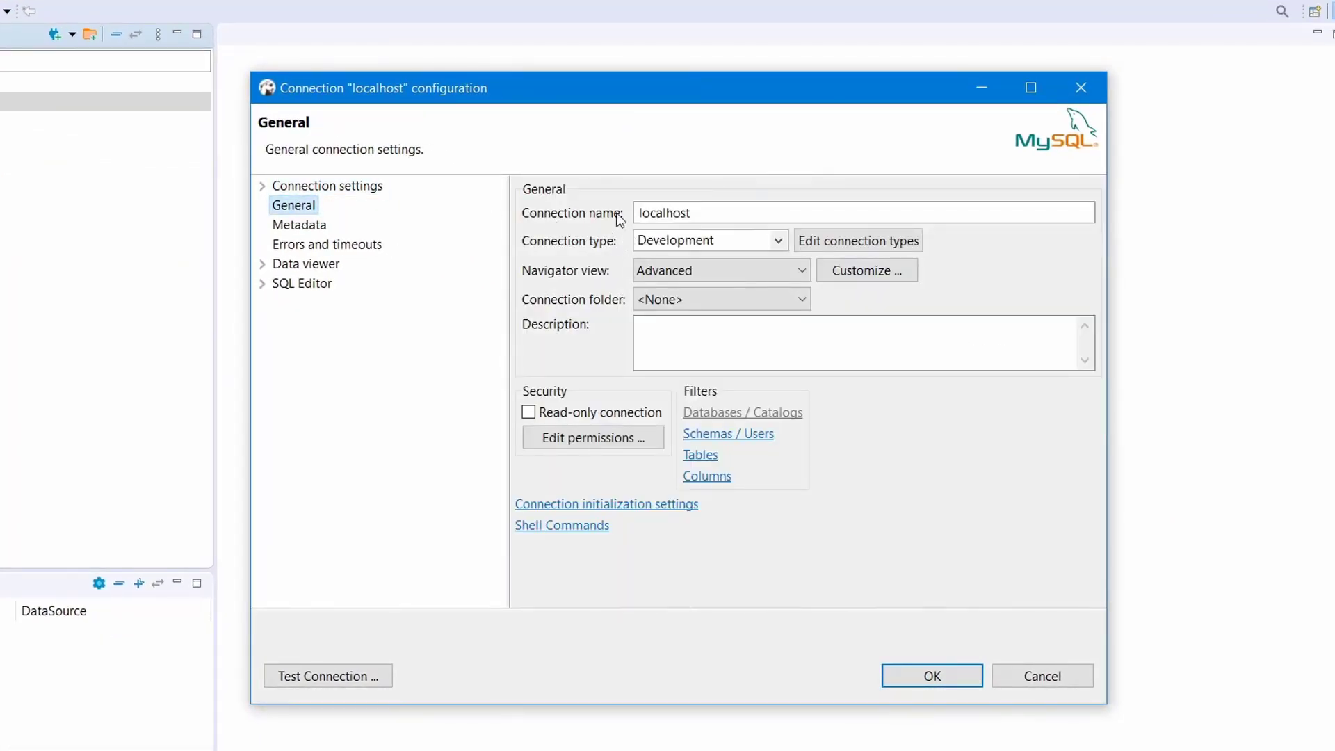
click(724, 212)
drag(724, 211, 653, 200)
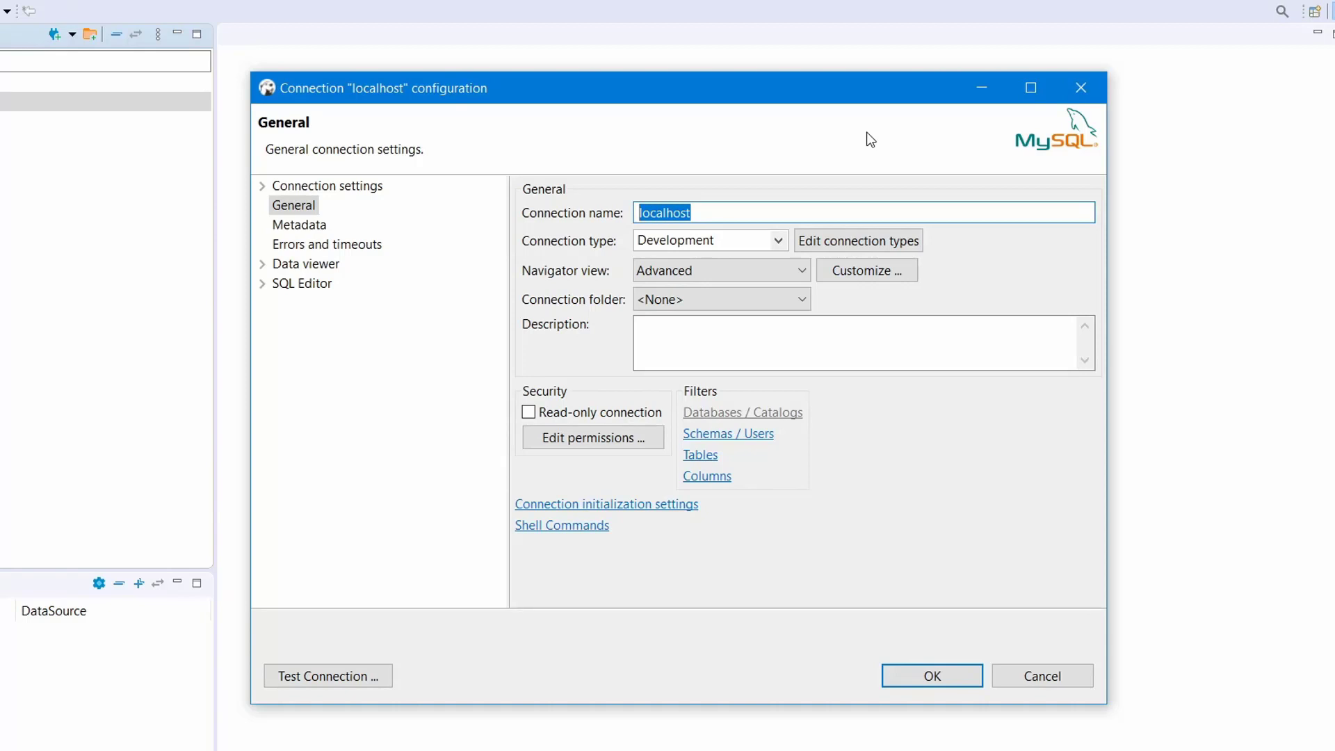
text(MySQL 8+)
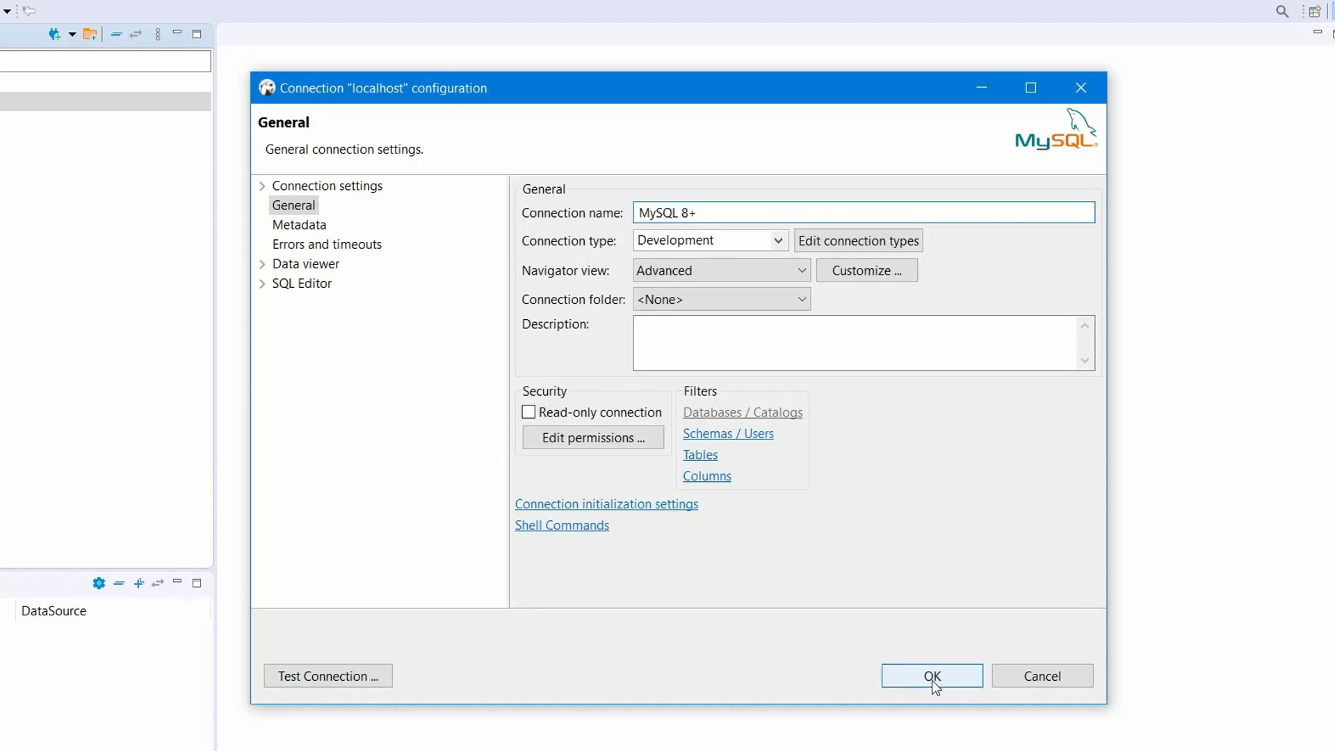
click(932, 679)
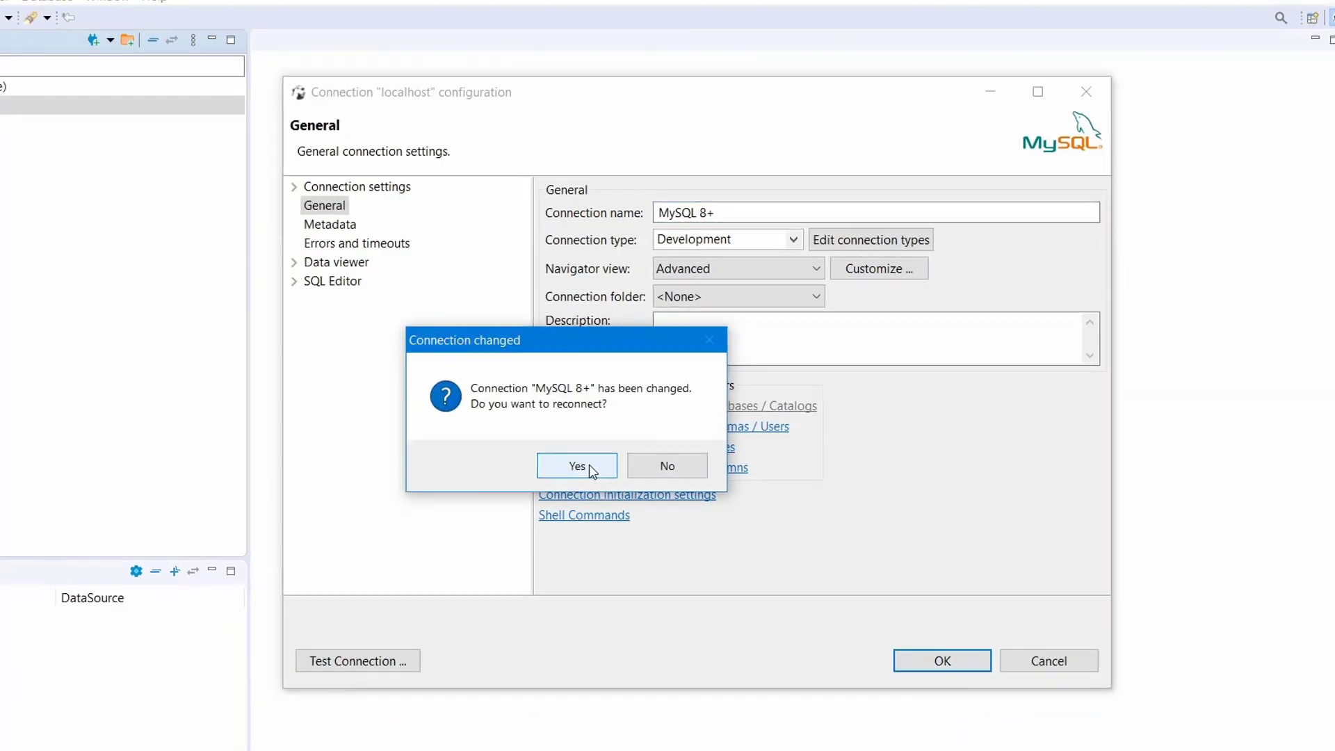
click(564, 479)
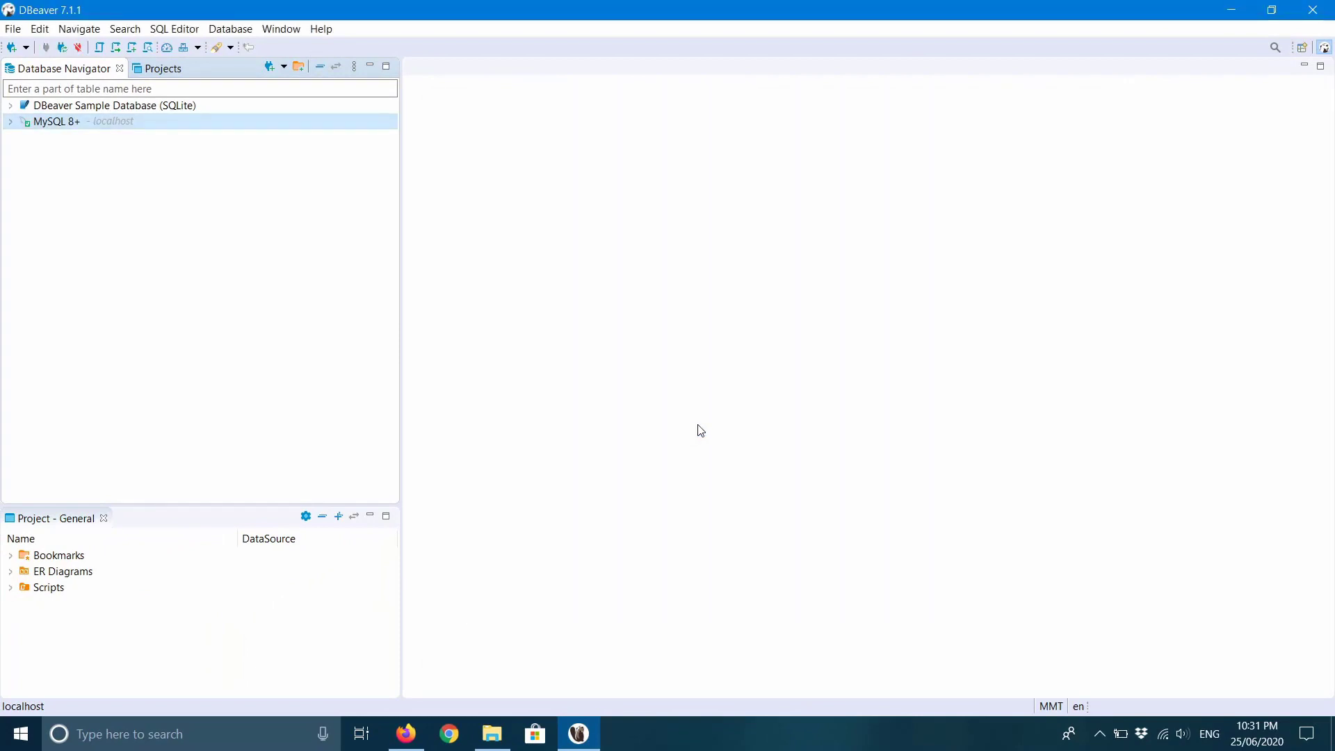
Expand MySQL 8+ and its Databases node to show information_schema, mysql, performance_schema, sakila, sys and world.
click(10, 124)
click(26, 139)
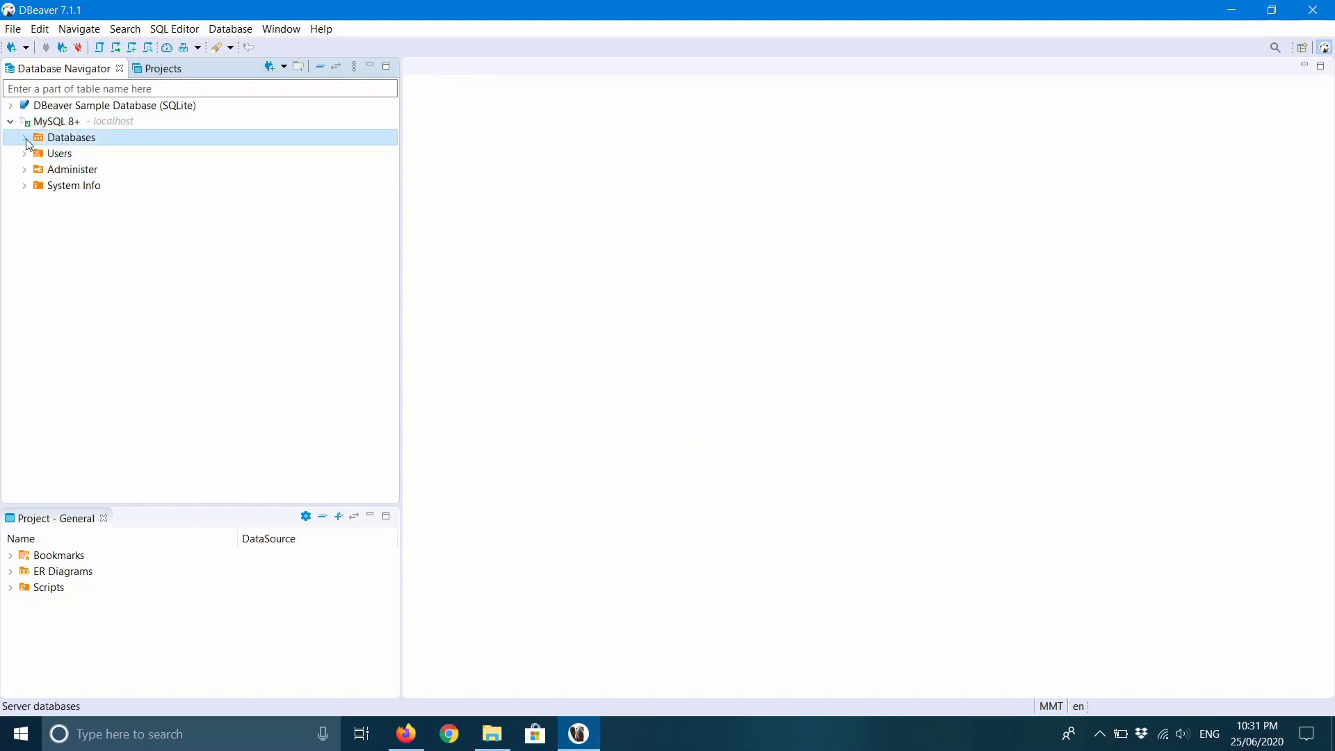
click(25, 138)
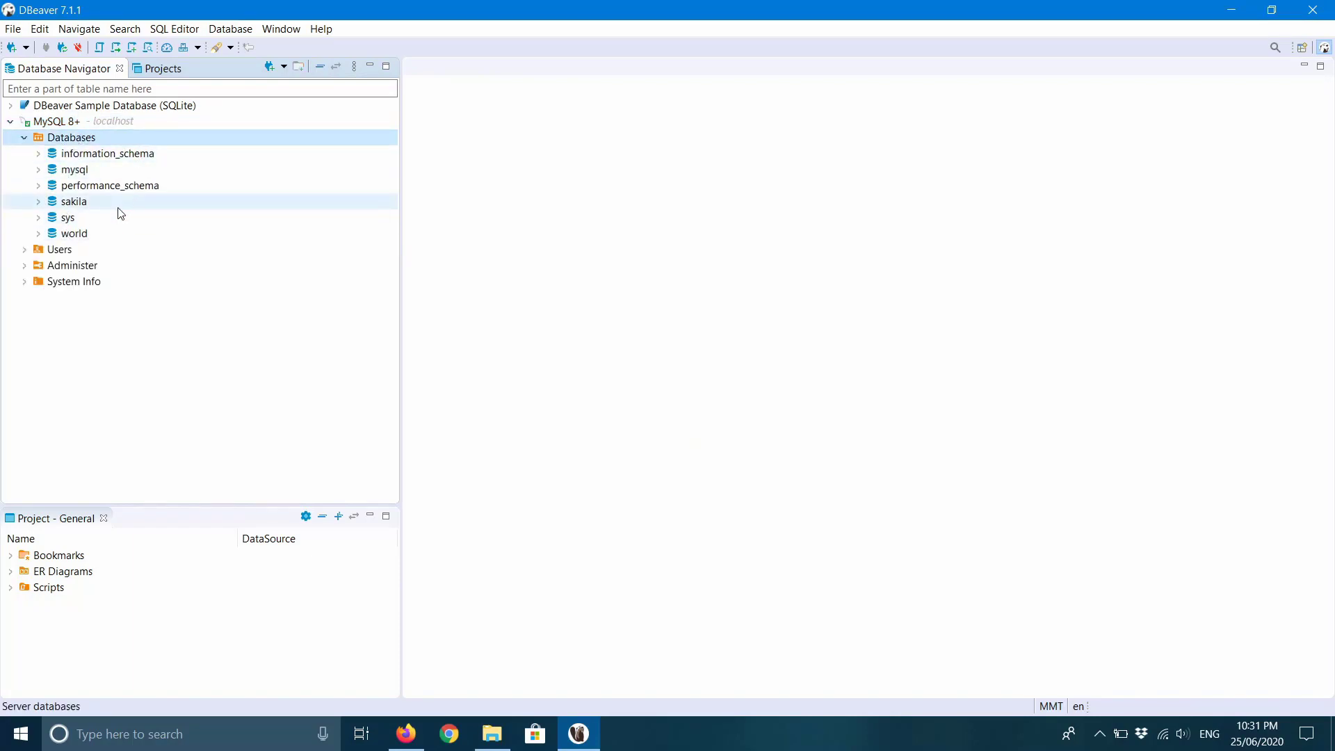
click(115, 154)
click(10, 121)
click(10, 121)
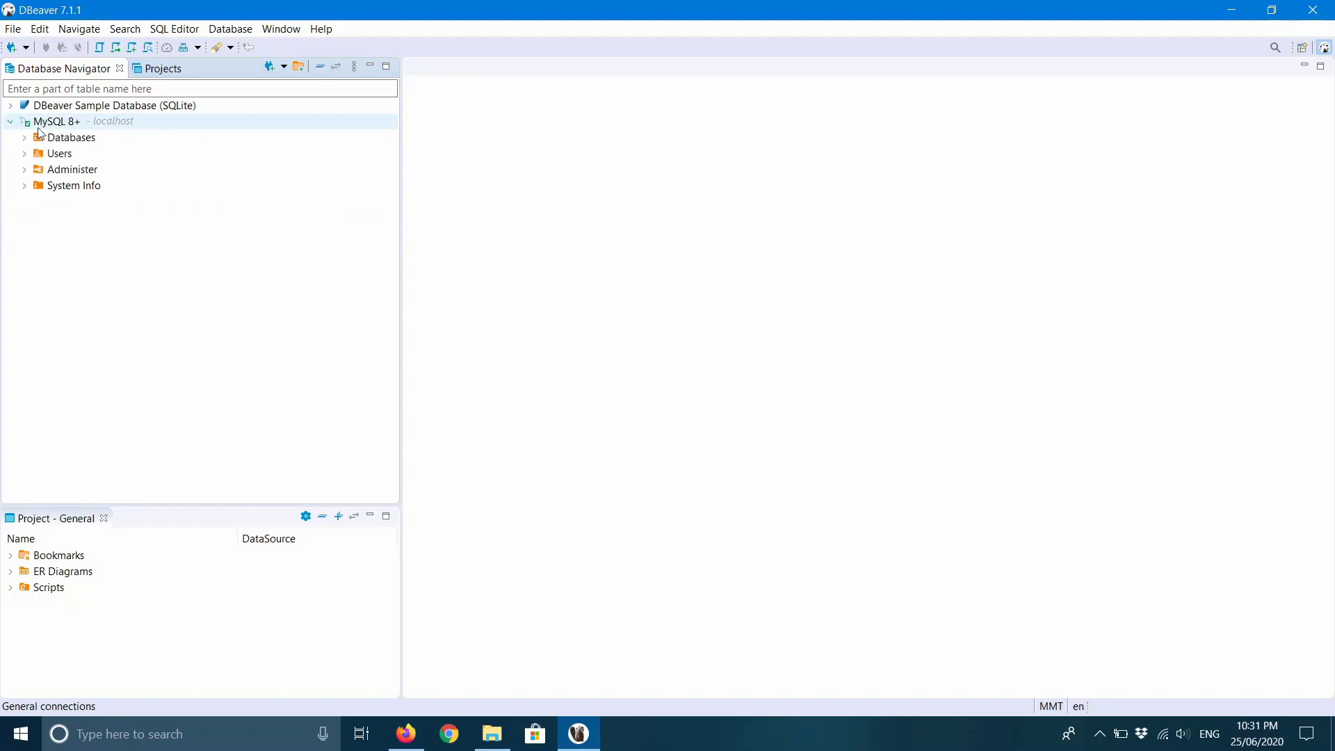
click(40, 135)
click(25, 137)
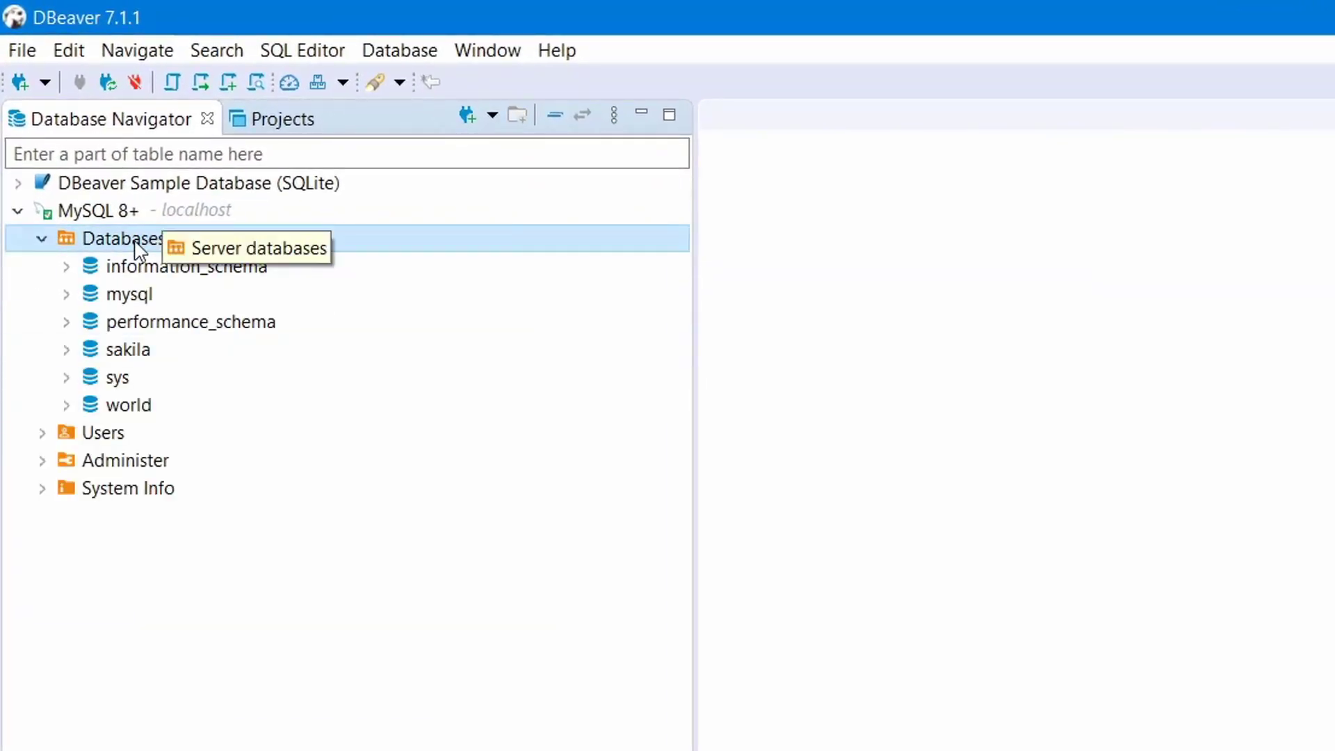
Create a new database named testdb with utf8mb4_general_ci collation.
right_click(168, 242)
click(284, 258)
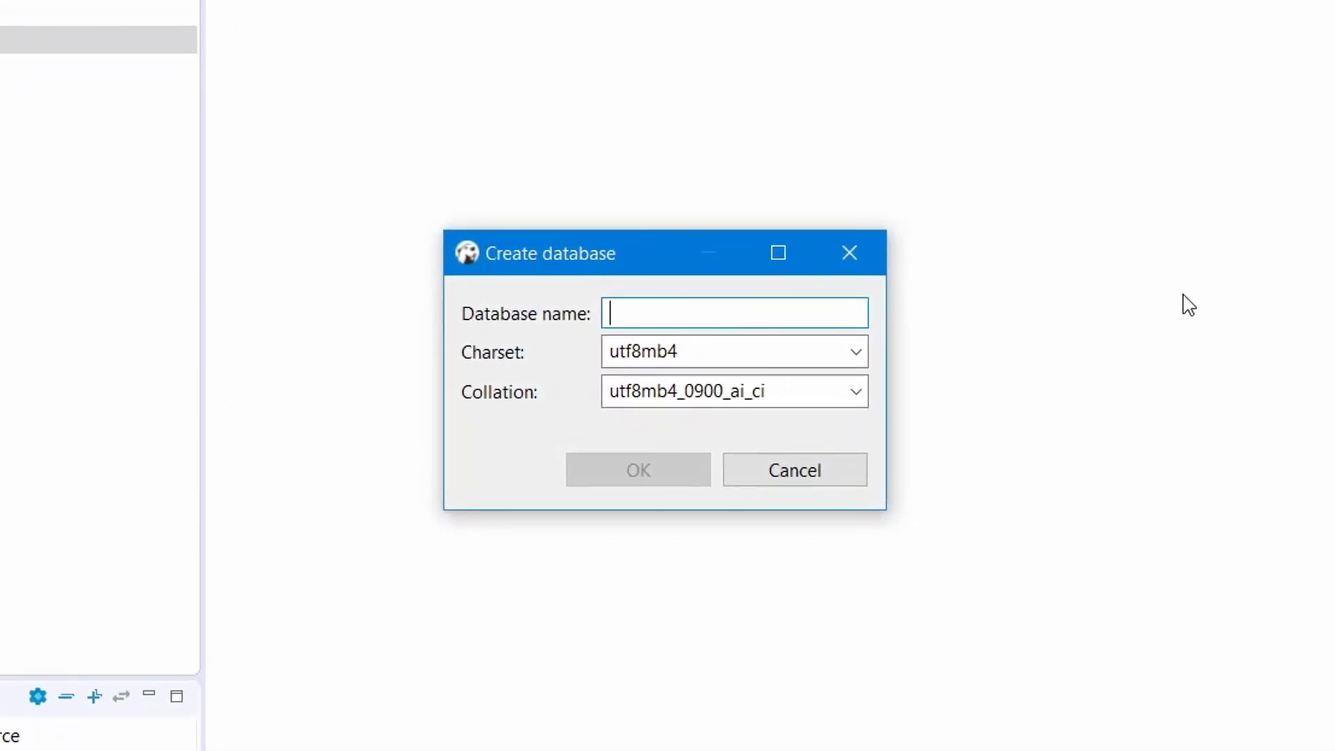
text(test)
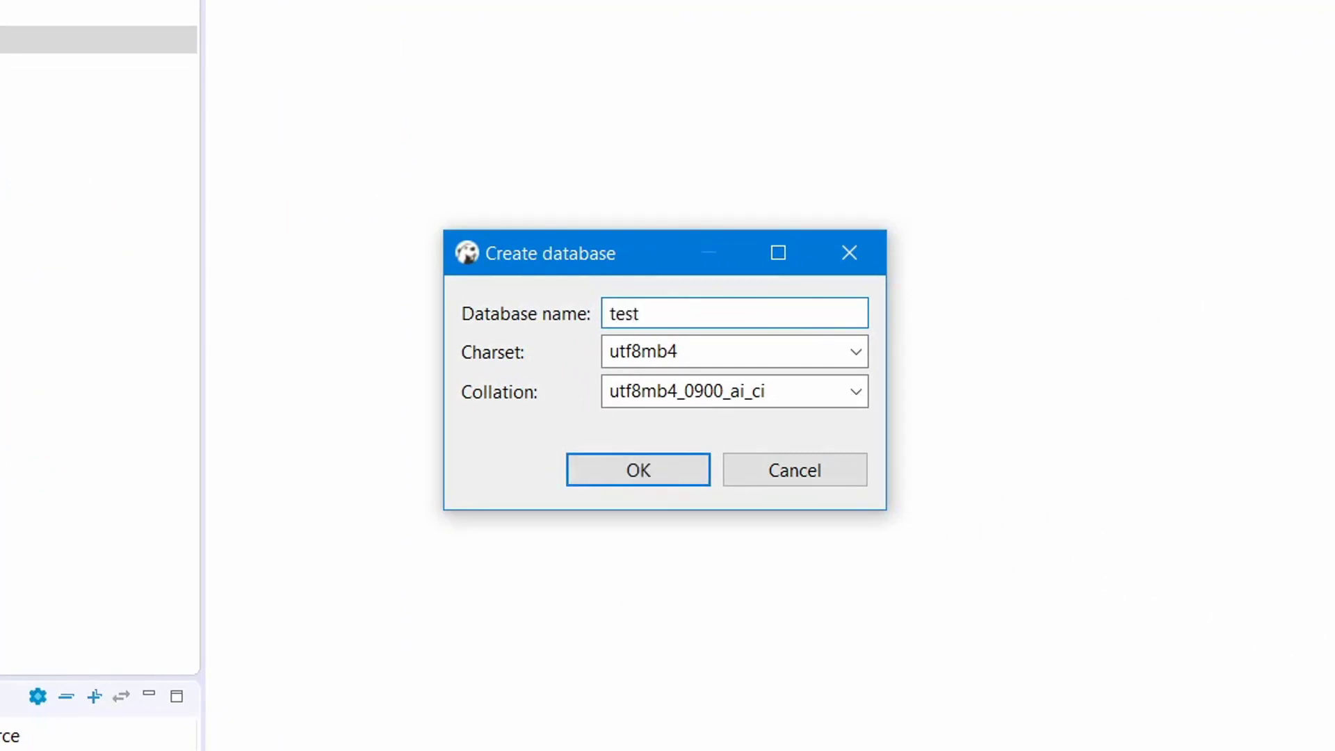
text(db)
click(856, 393)
scroll(793, 674, down, 7)
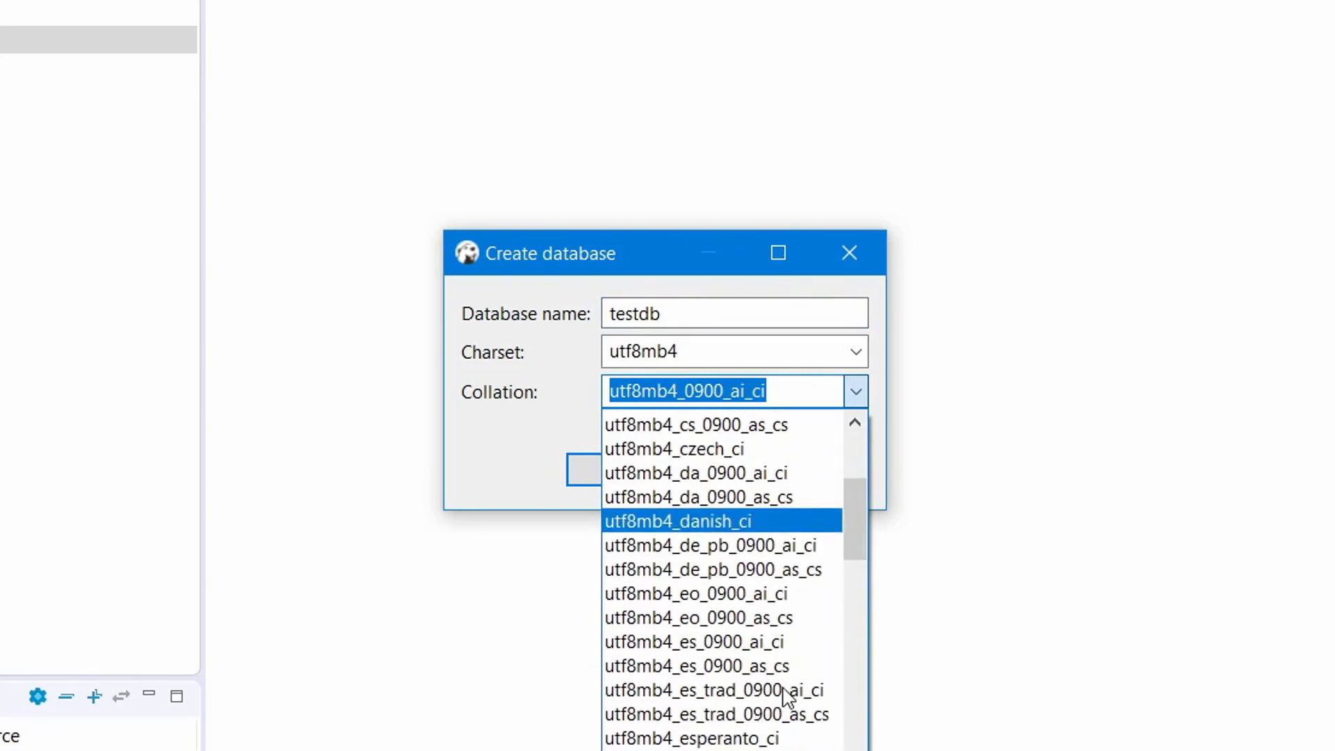
click(751, 503)
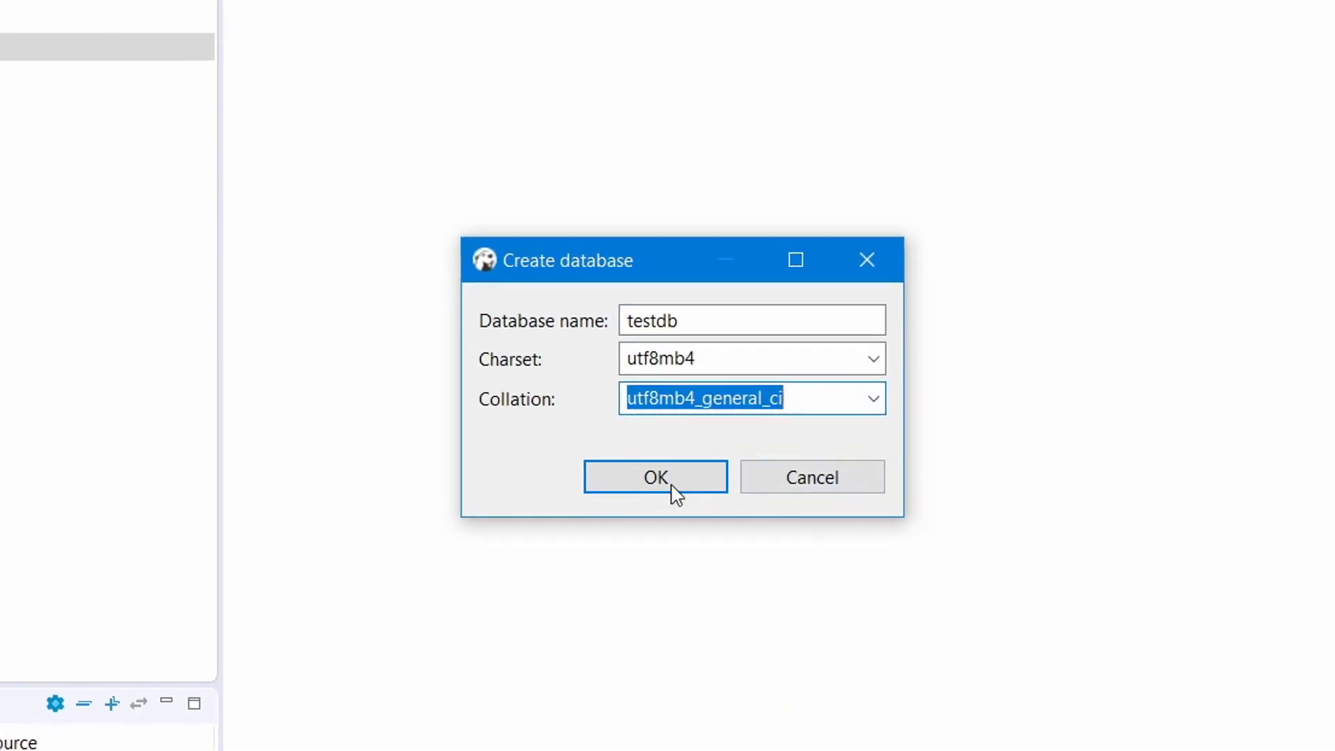
click(654, 480)
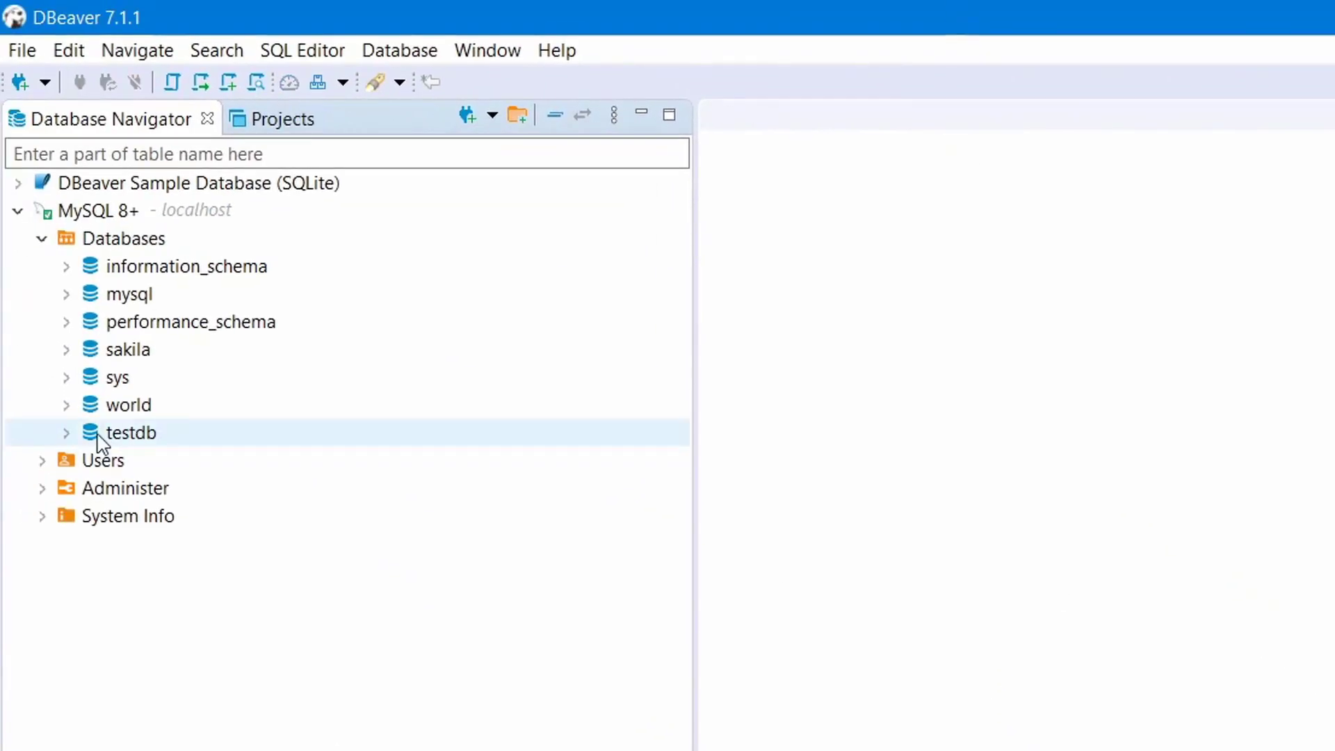
Refresh the Databases list and expand testdb to reveal its Tables folder.
click(120, 241)
right_click(120, 242)
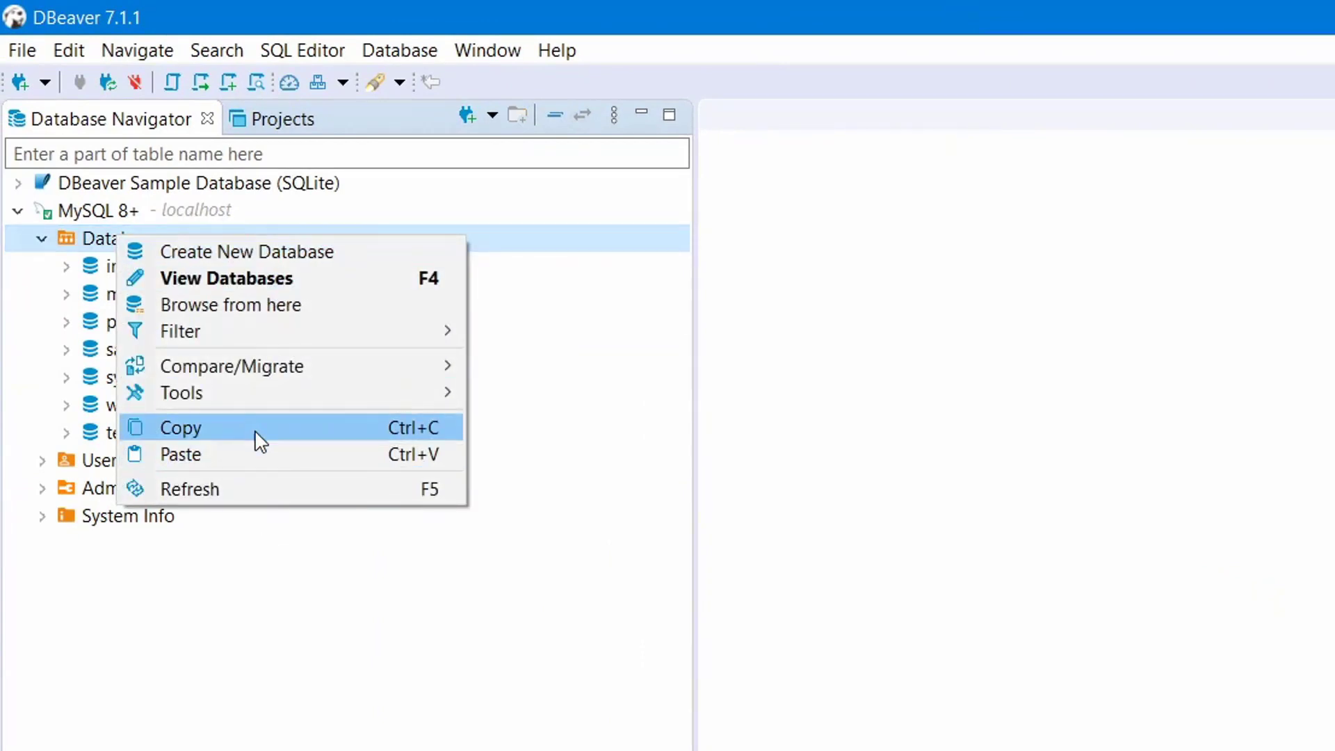
click(254, 487)
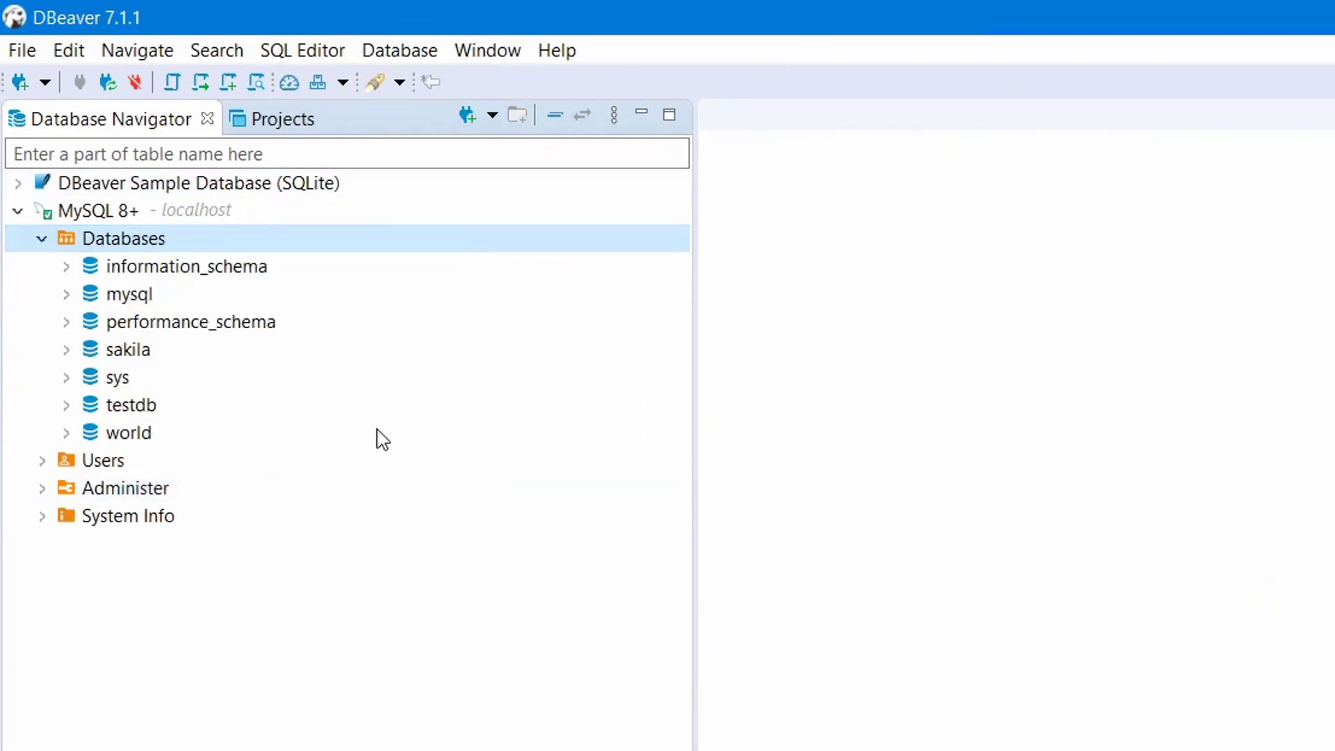
click(104, 412)
click(64, 407)
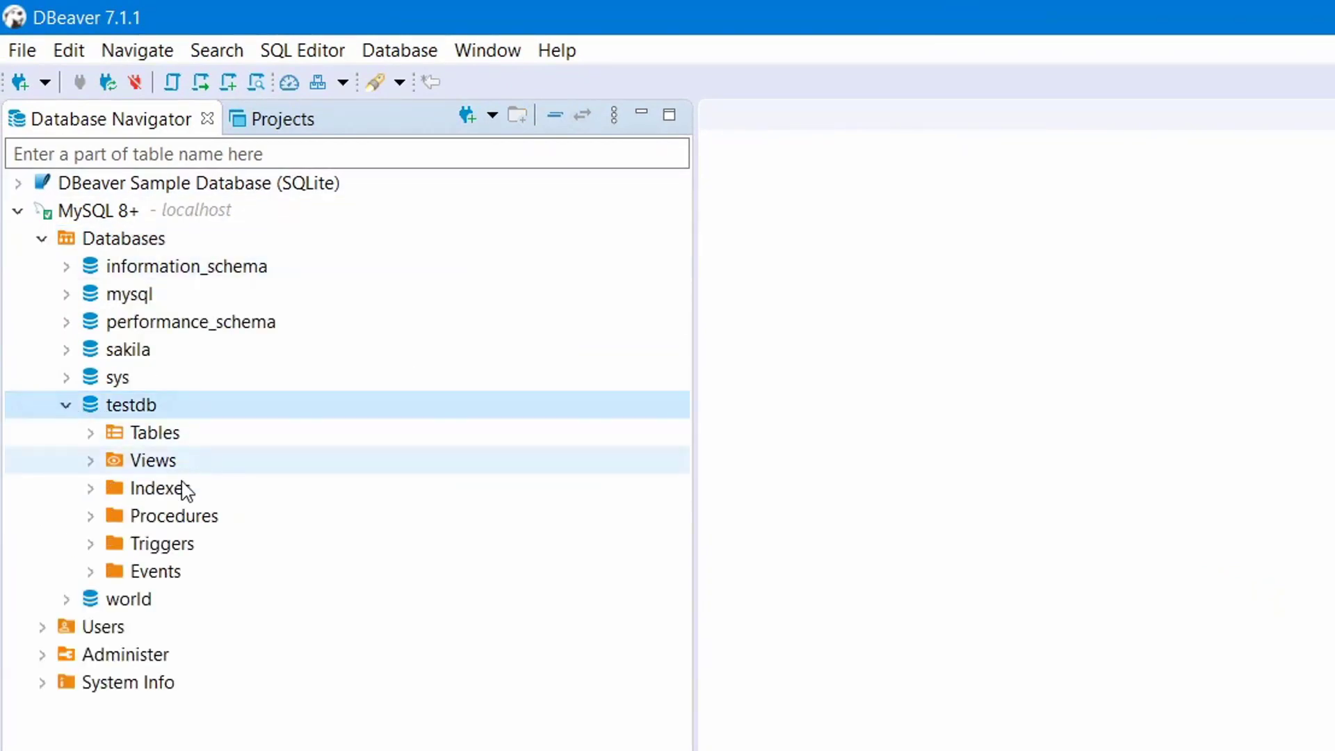
click(144, 437)
Create a new table in testdb and begin replacing 'newtable' with the name useraccount.
right_click(141, 438)
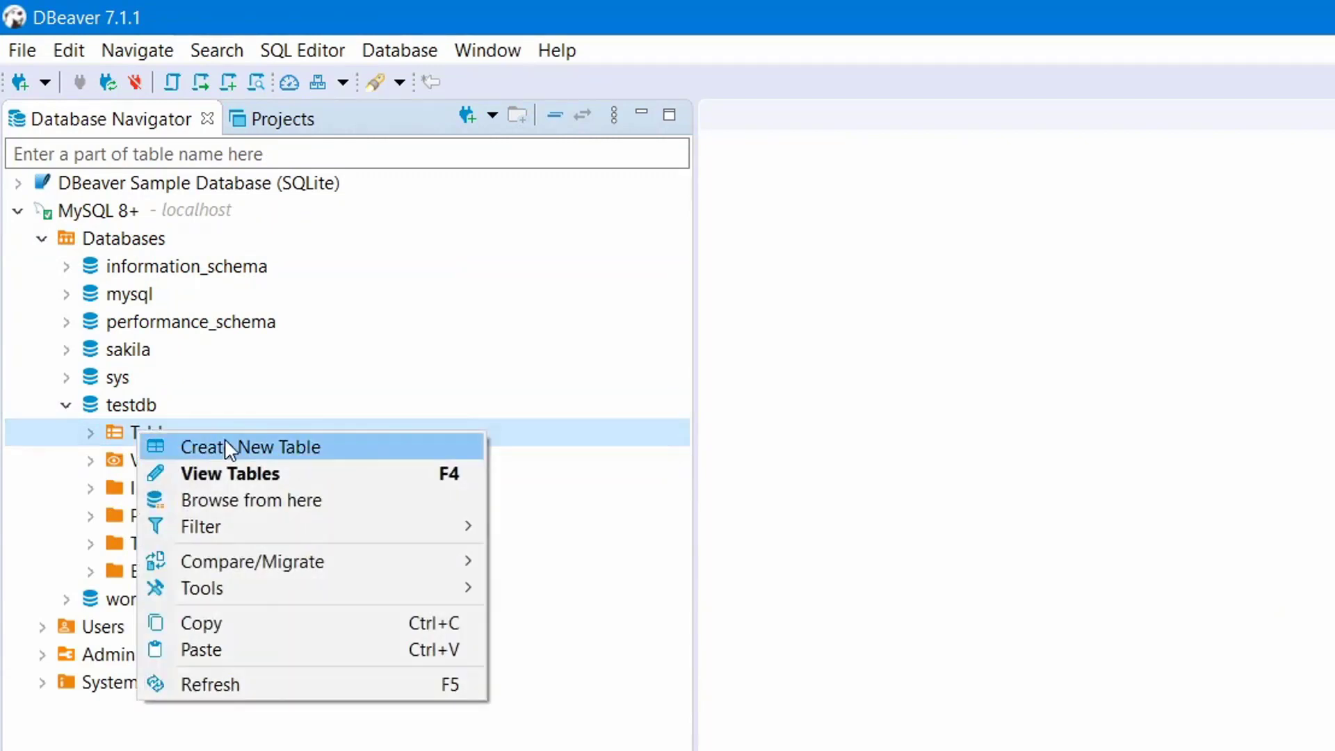
click(249, 447)
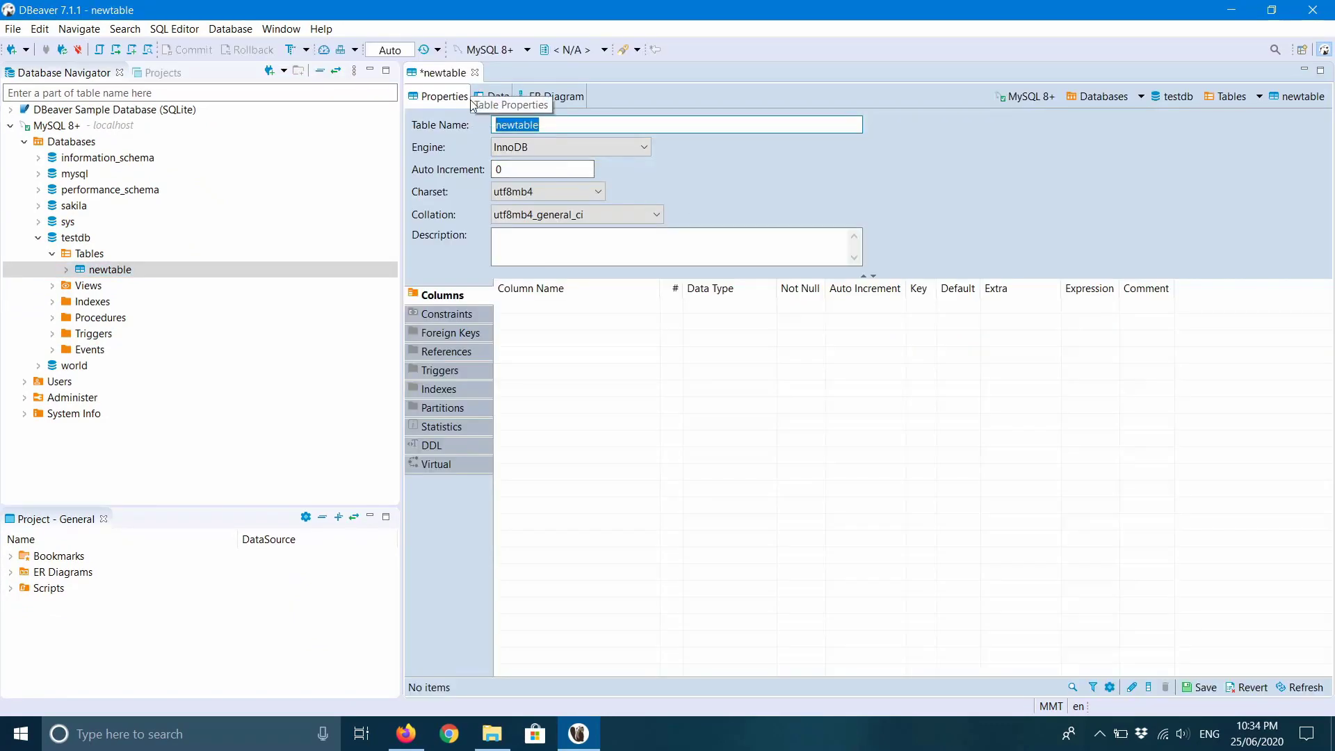
click(576, 126)
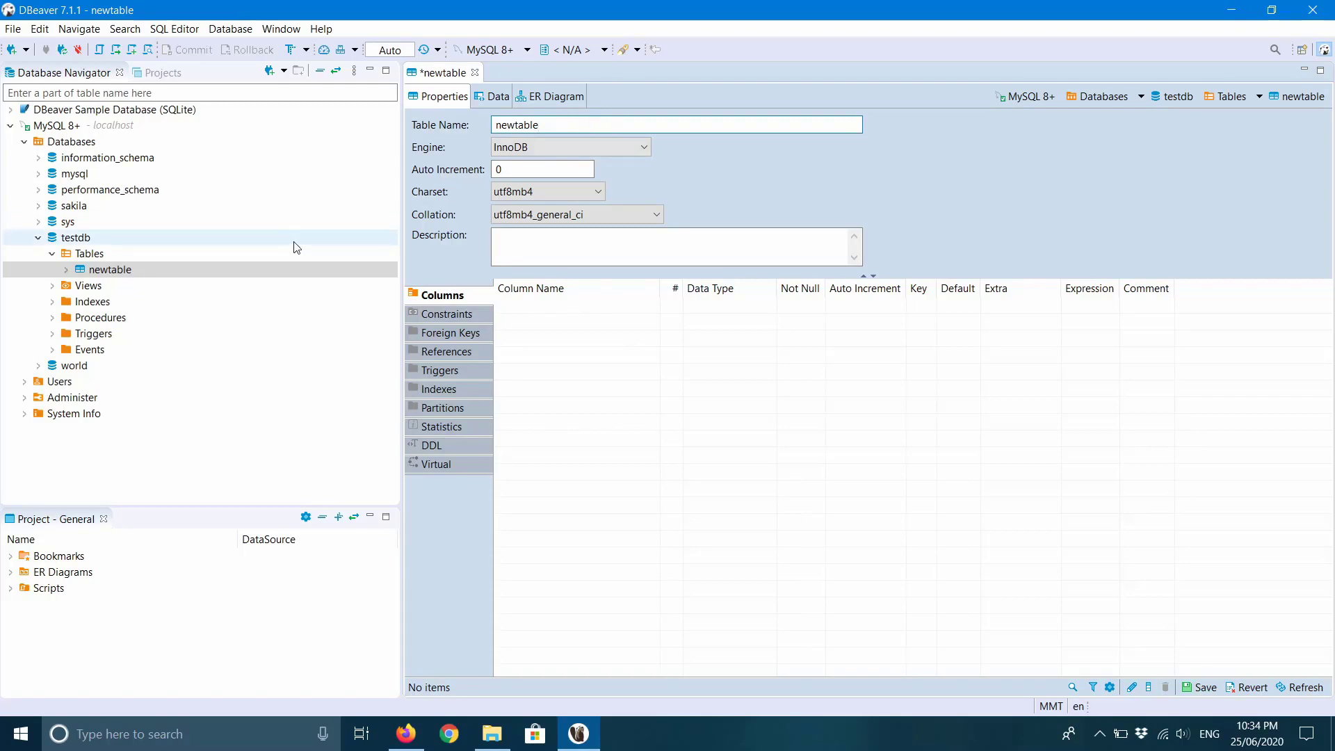
double_click(562, 126)
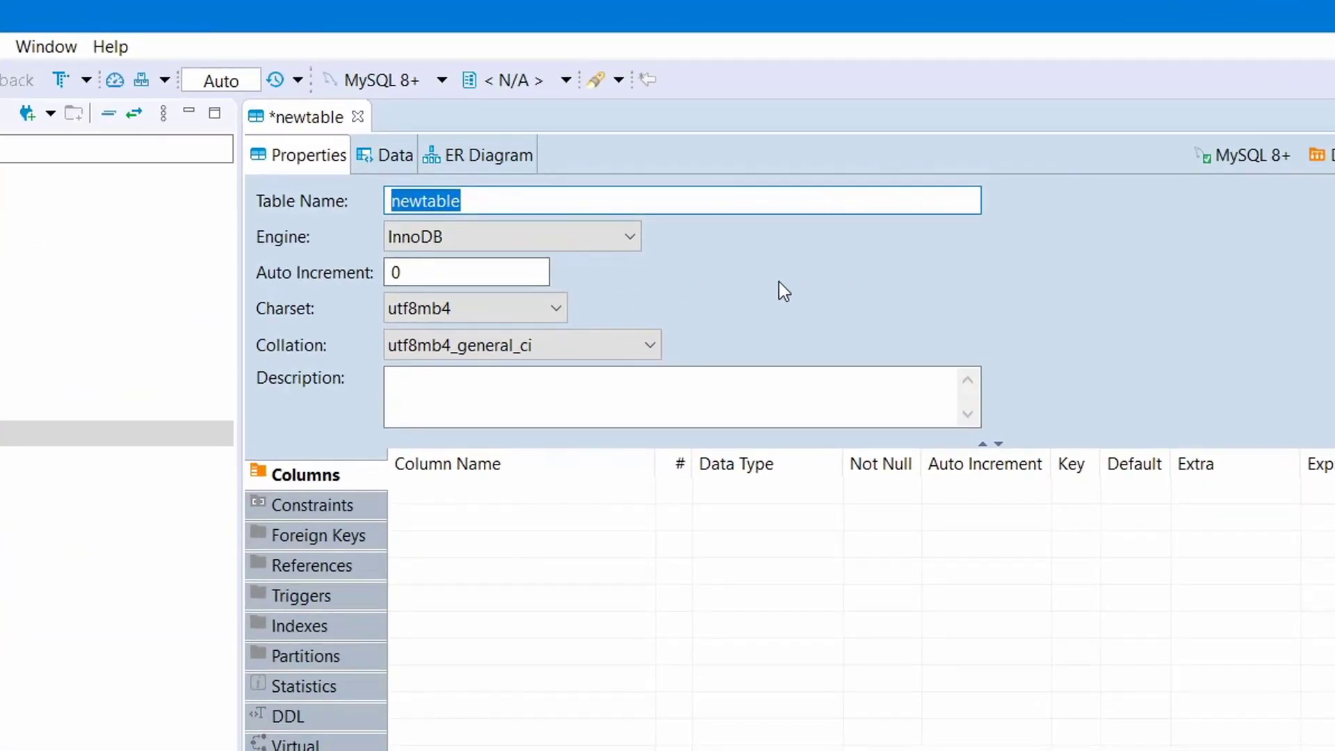
text(user)
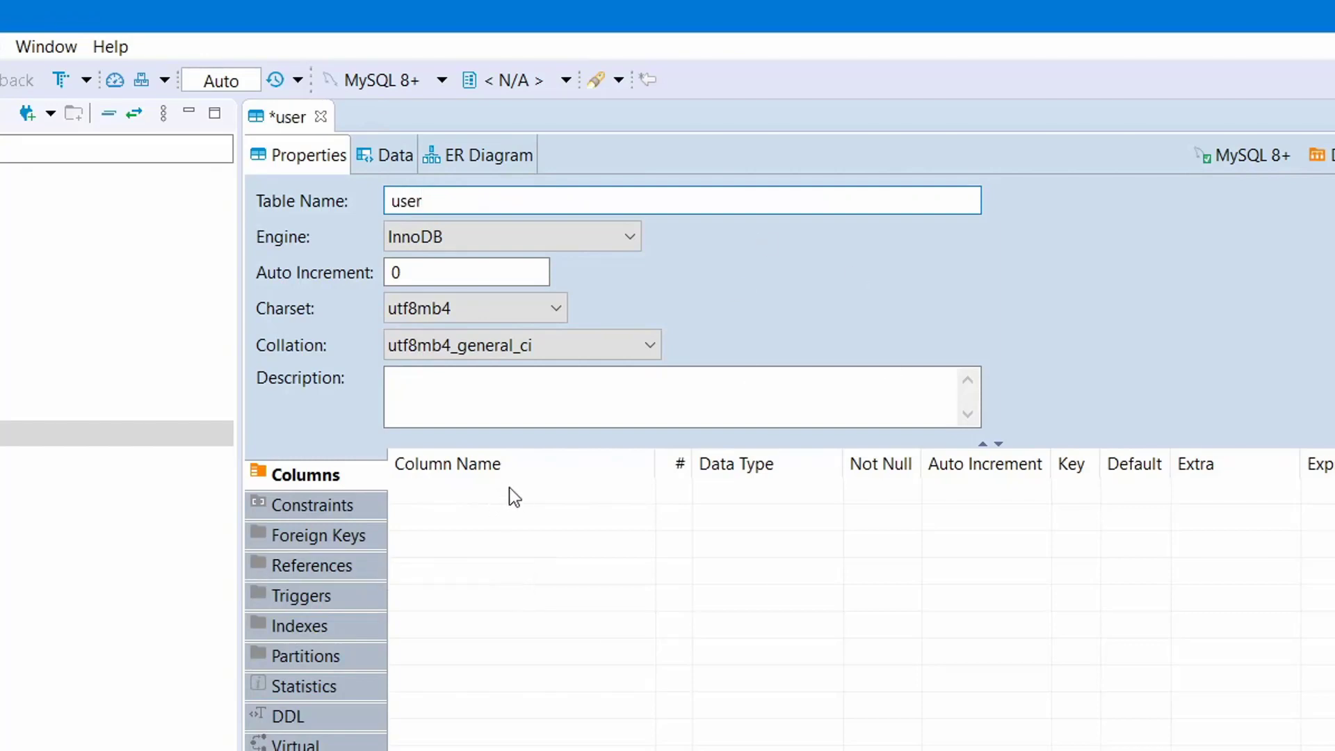
text(accoun)
key(BackSpace)
Finish the table name useraccount and add column useraccount_id as INT, Not Null, auto-increment.
text(unt)
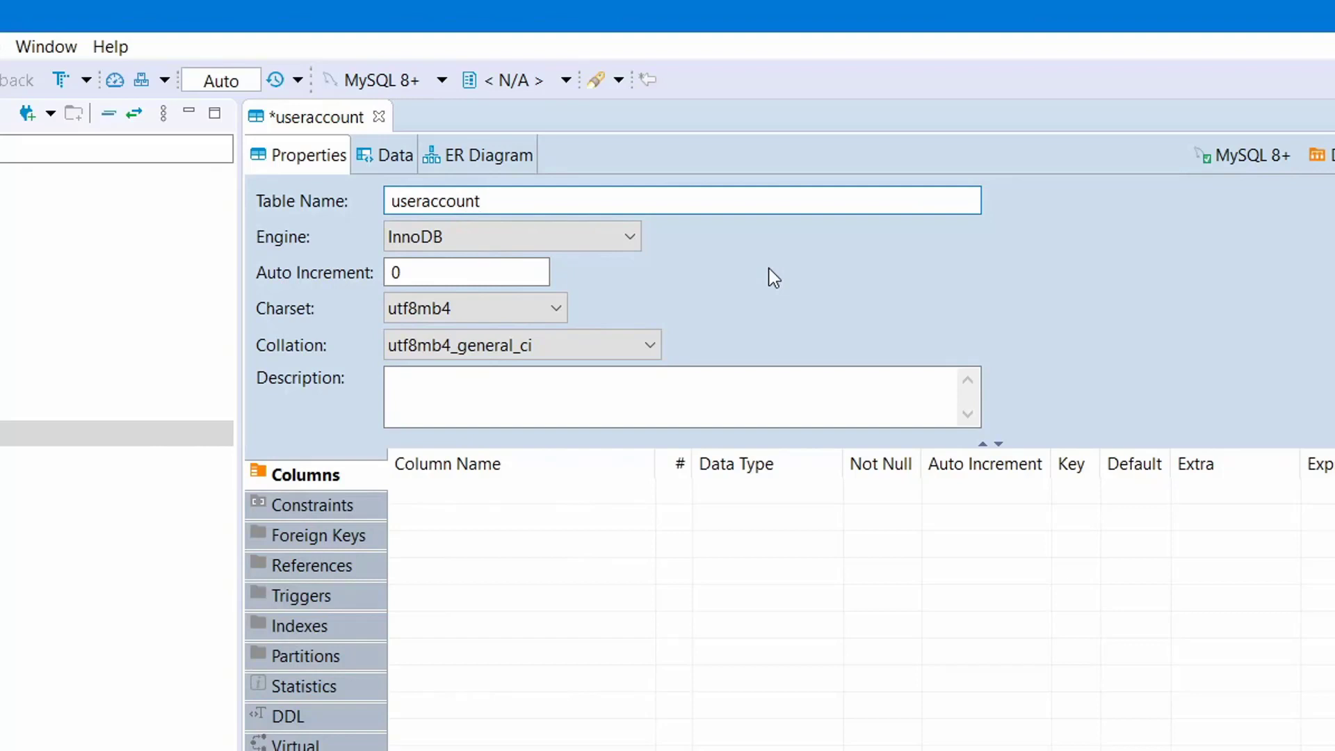
right_click(477, 582)
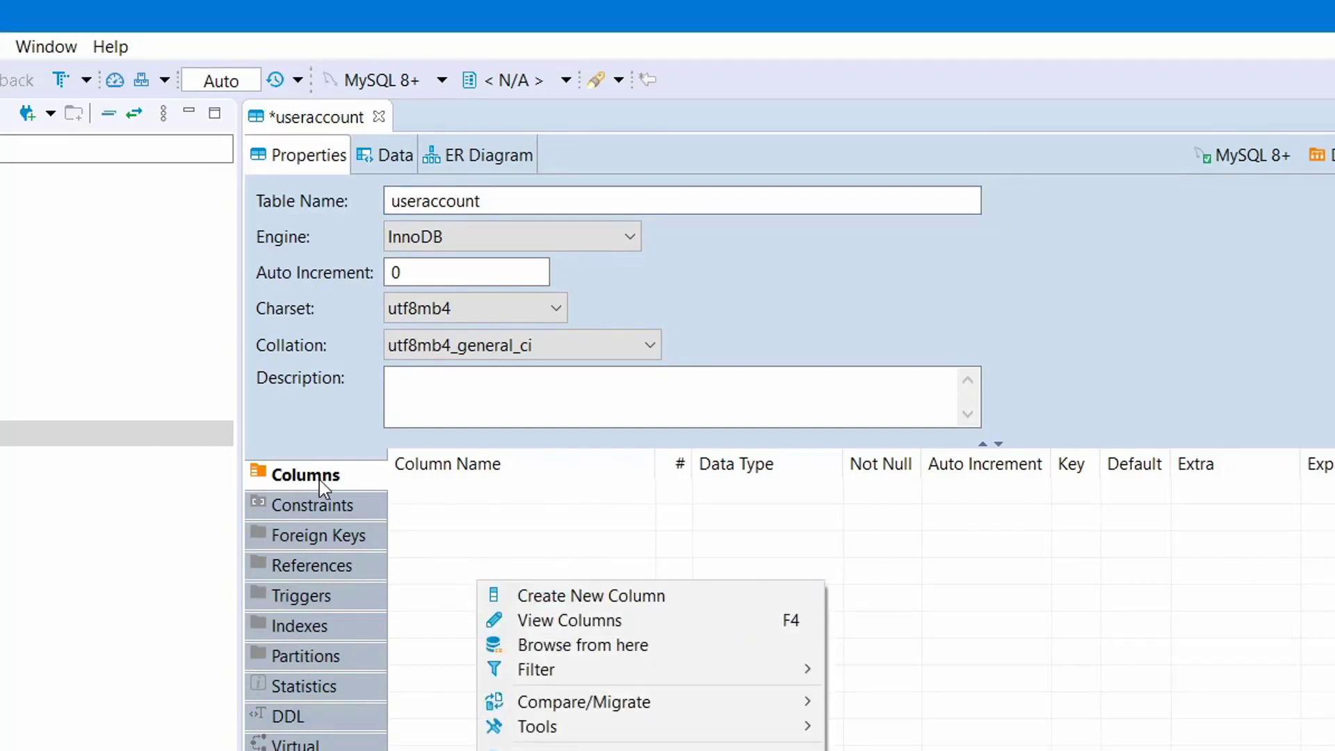
click(319, 480)
right_click(541, 592)
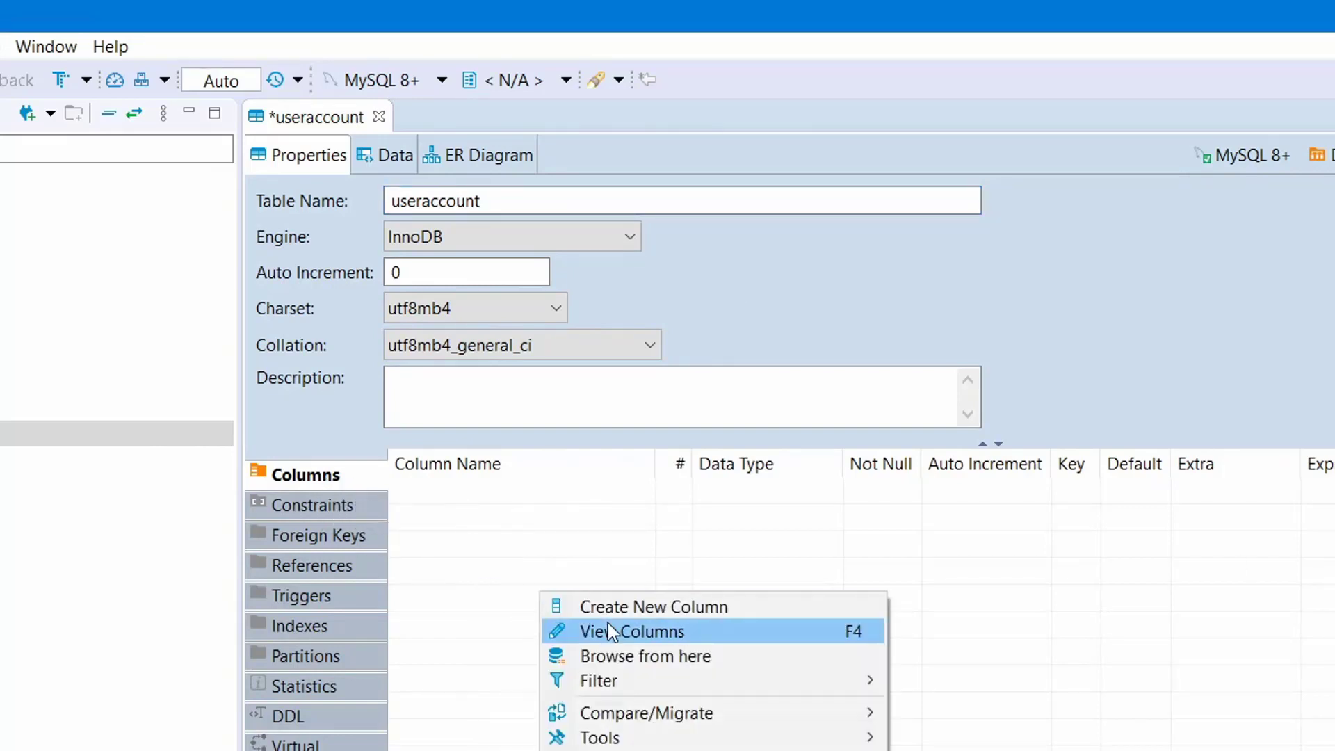
click(647, 608)
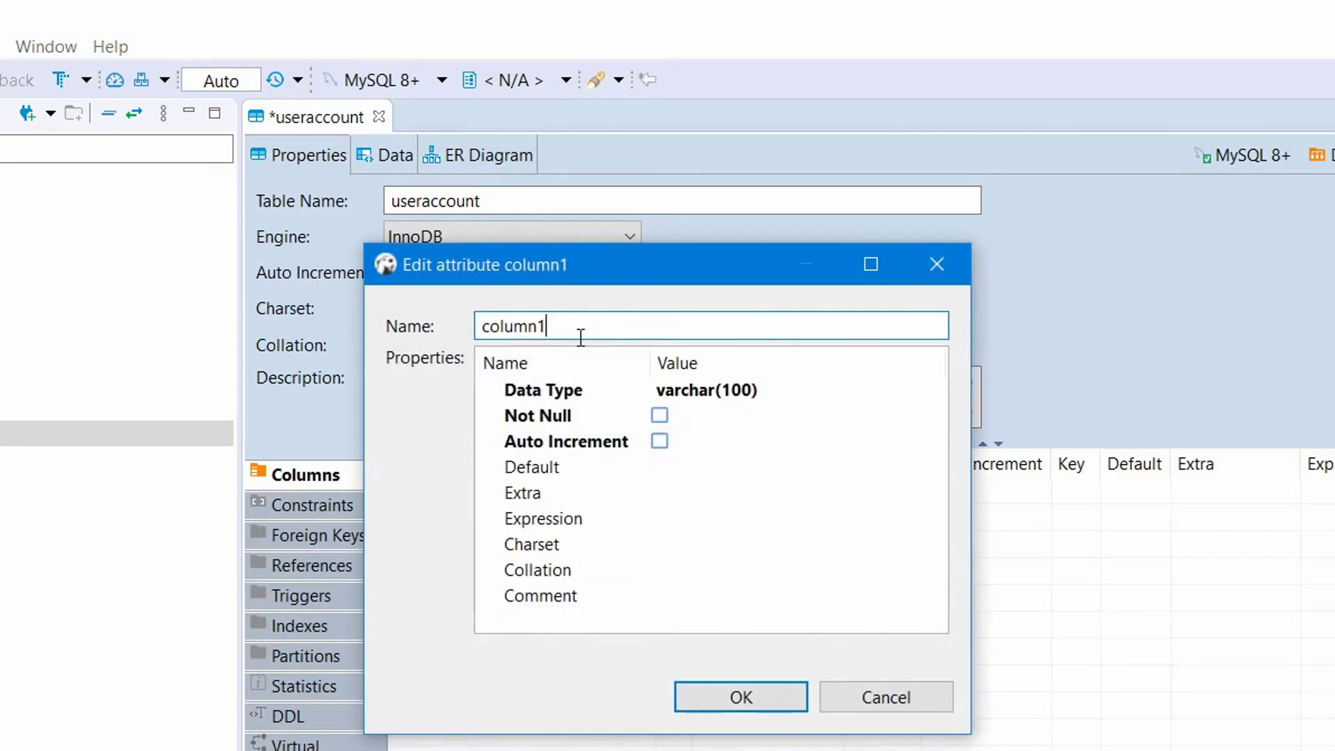
double_click(581, 329)
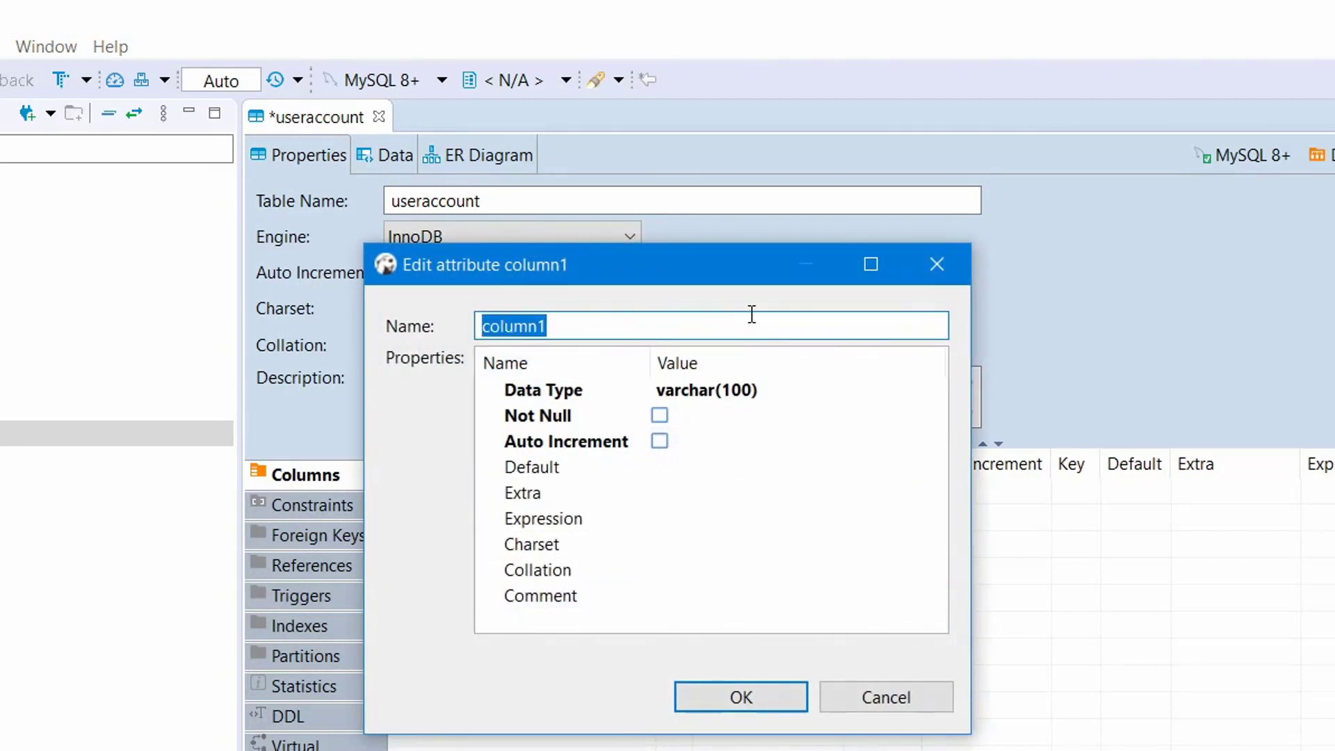
text(usera)
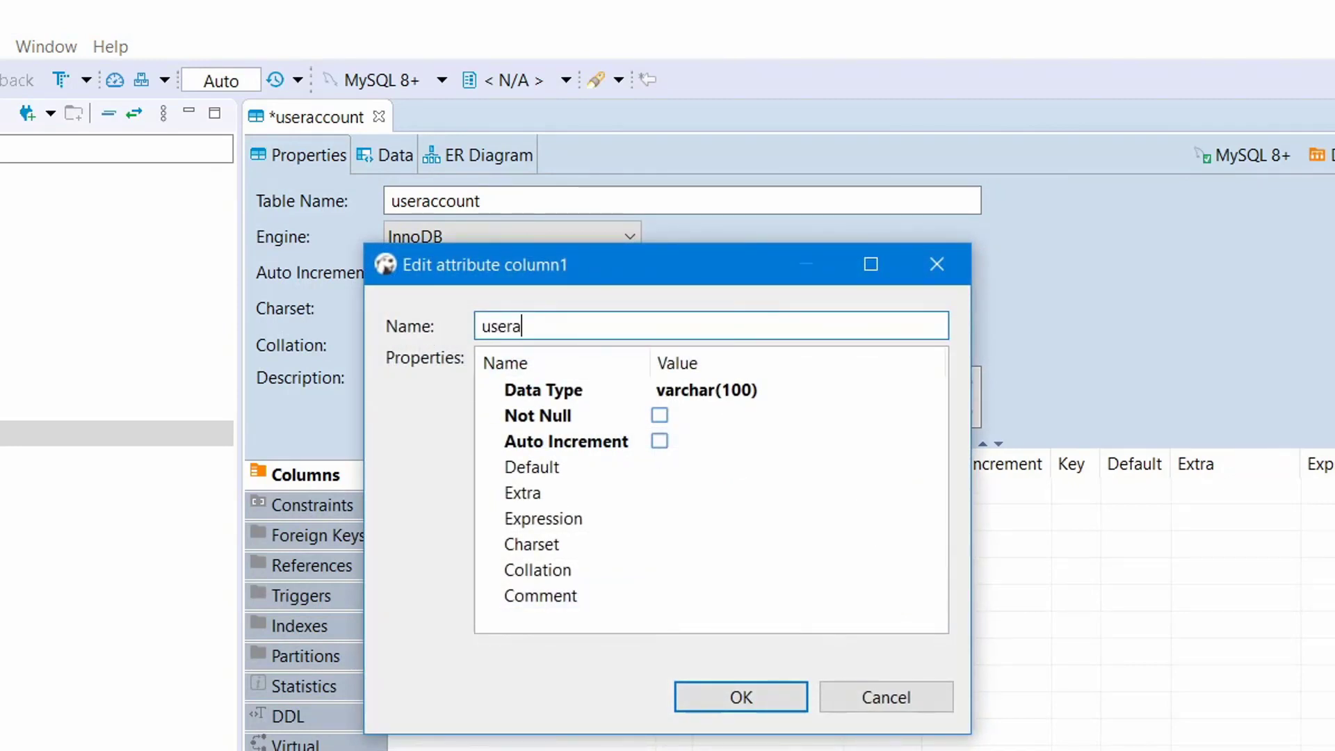
text(ccount_id)
click(926, 388)
click(934, 391)
click(693, 729)
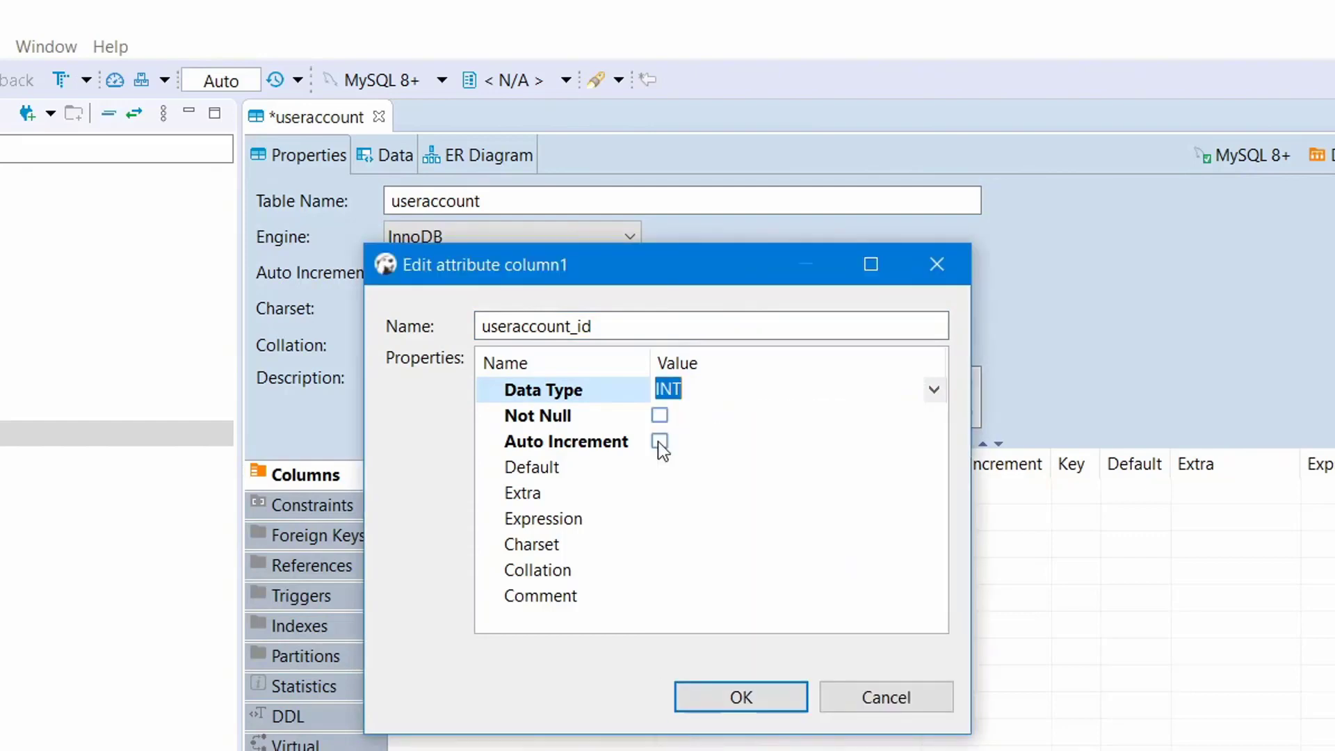
click(660, 415)
click(659, 441)
click(741, 698)
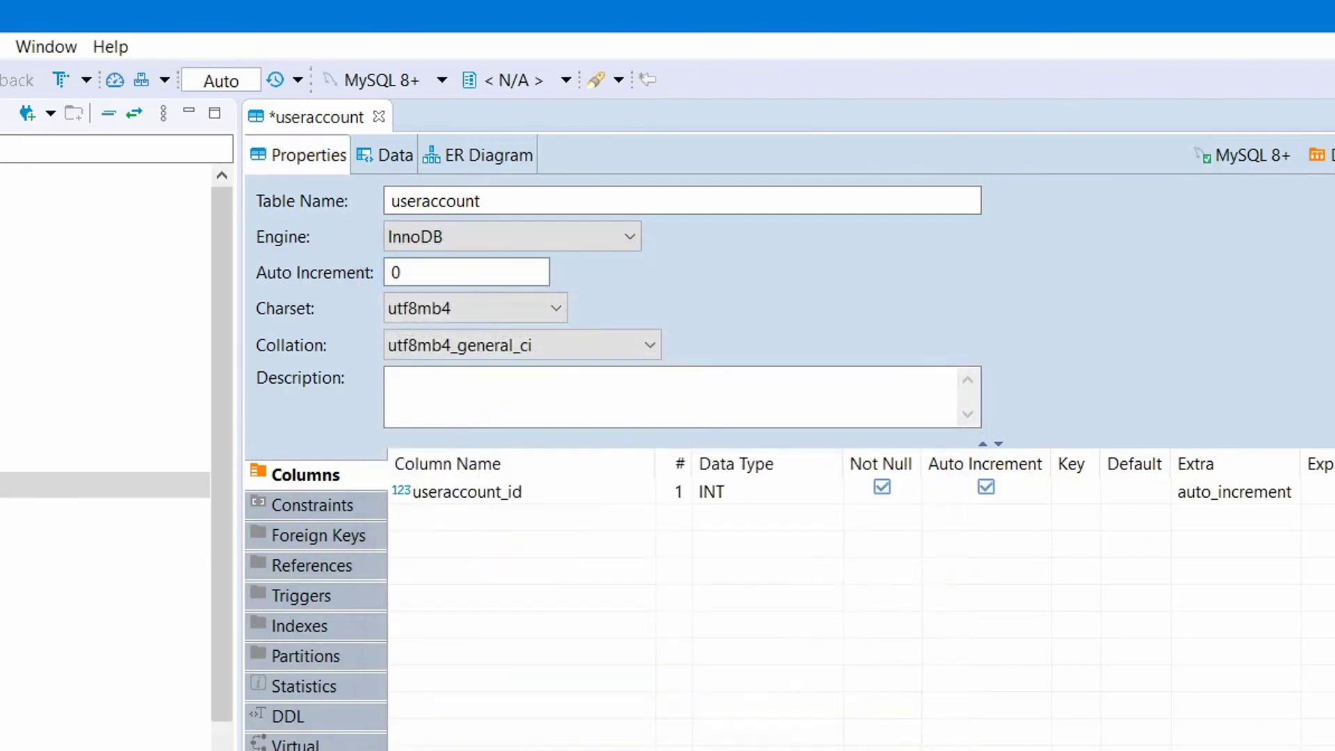
Add a second, Not Null column named useraccount_name.
right_click(540, 621)
click(843, 637)
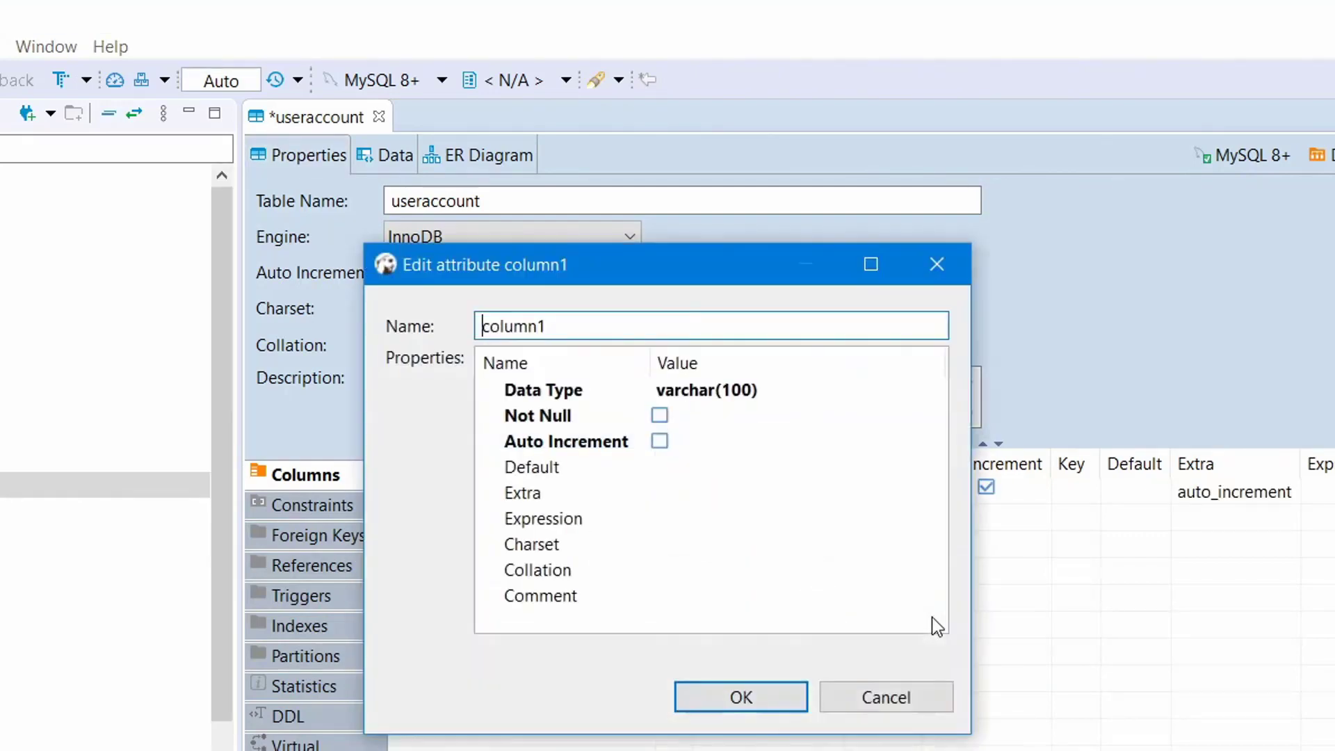
key(Delete)
key(Delete)
key(Delete)
key(Delete)
key(Delete)
key(Delete)
key(Delete)
text(useraccountna)
key(BackSpace)
key(BackSpace)
text(_name)
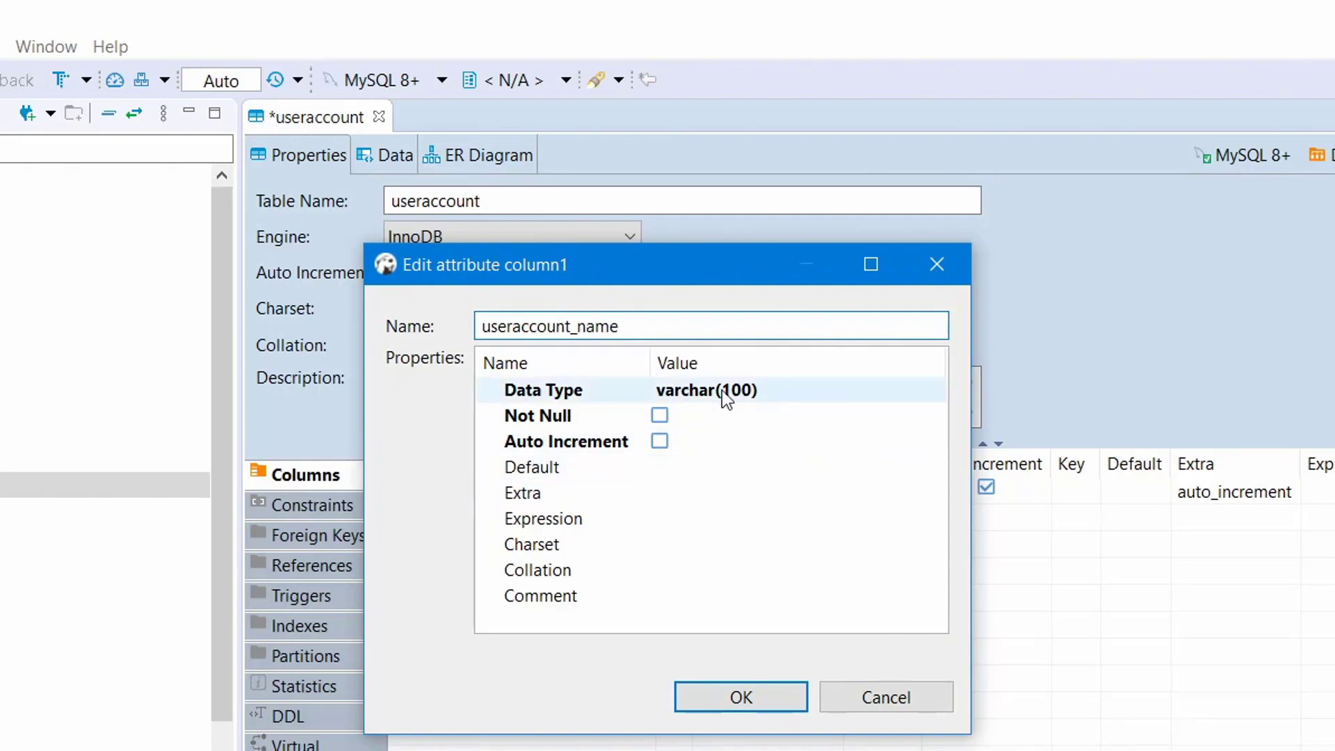
click(660, 415)
click(716, 696)
Add a third column useraccount_password, varchar(100), marked Not Null.
right_click(452, 573)
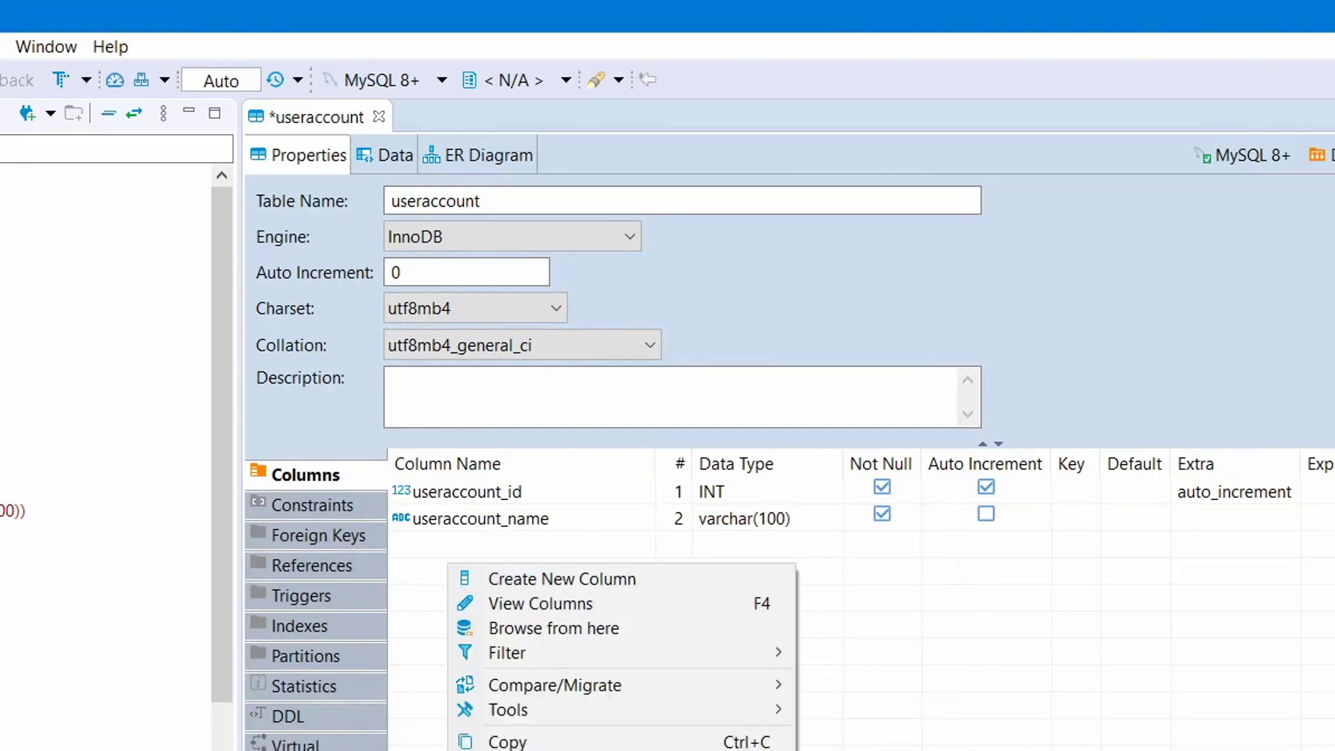
click(587, 580)
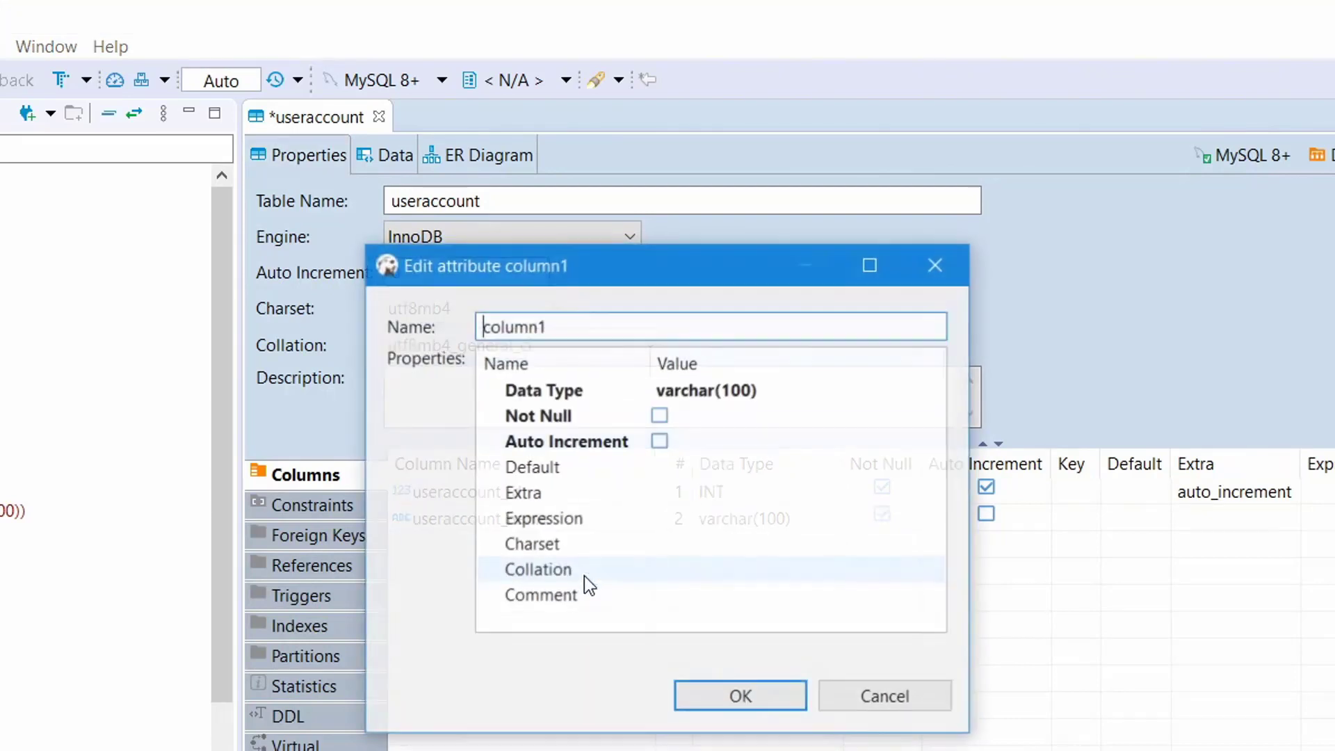
double_click(603, 330)
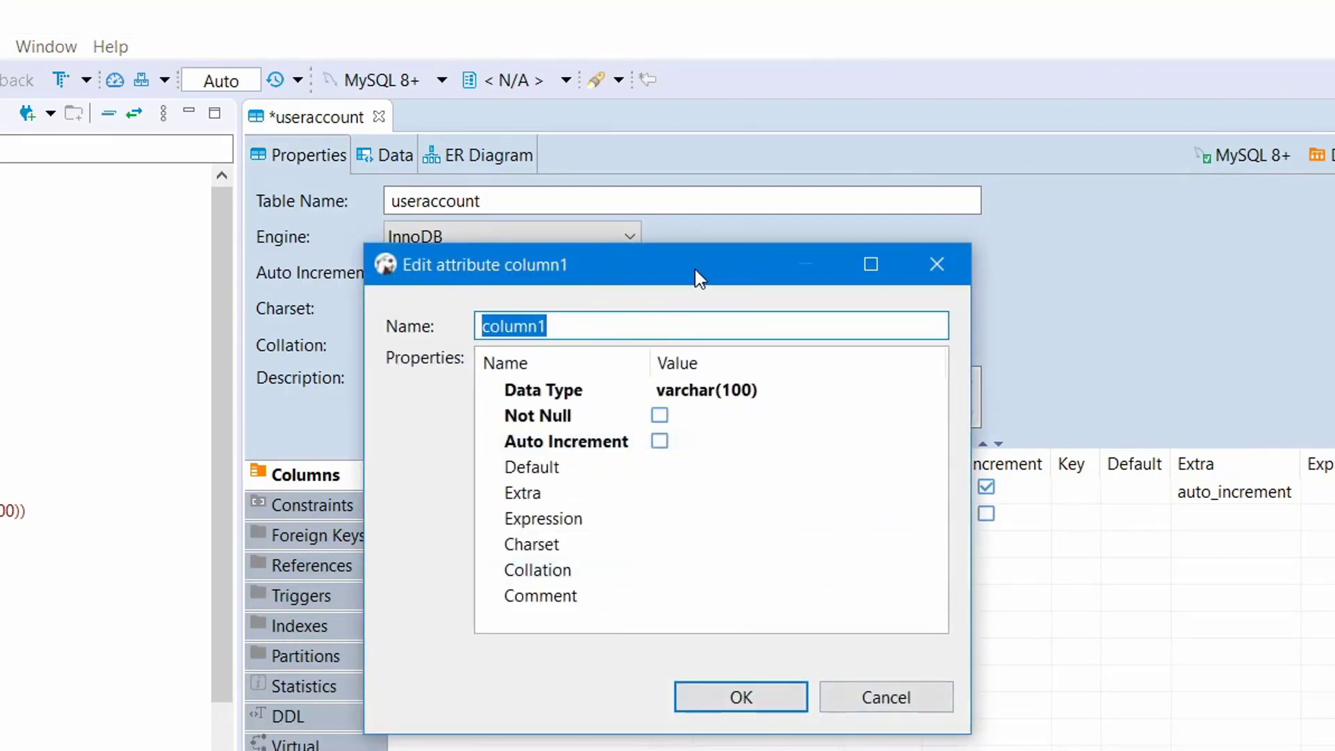
text(userac)
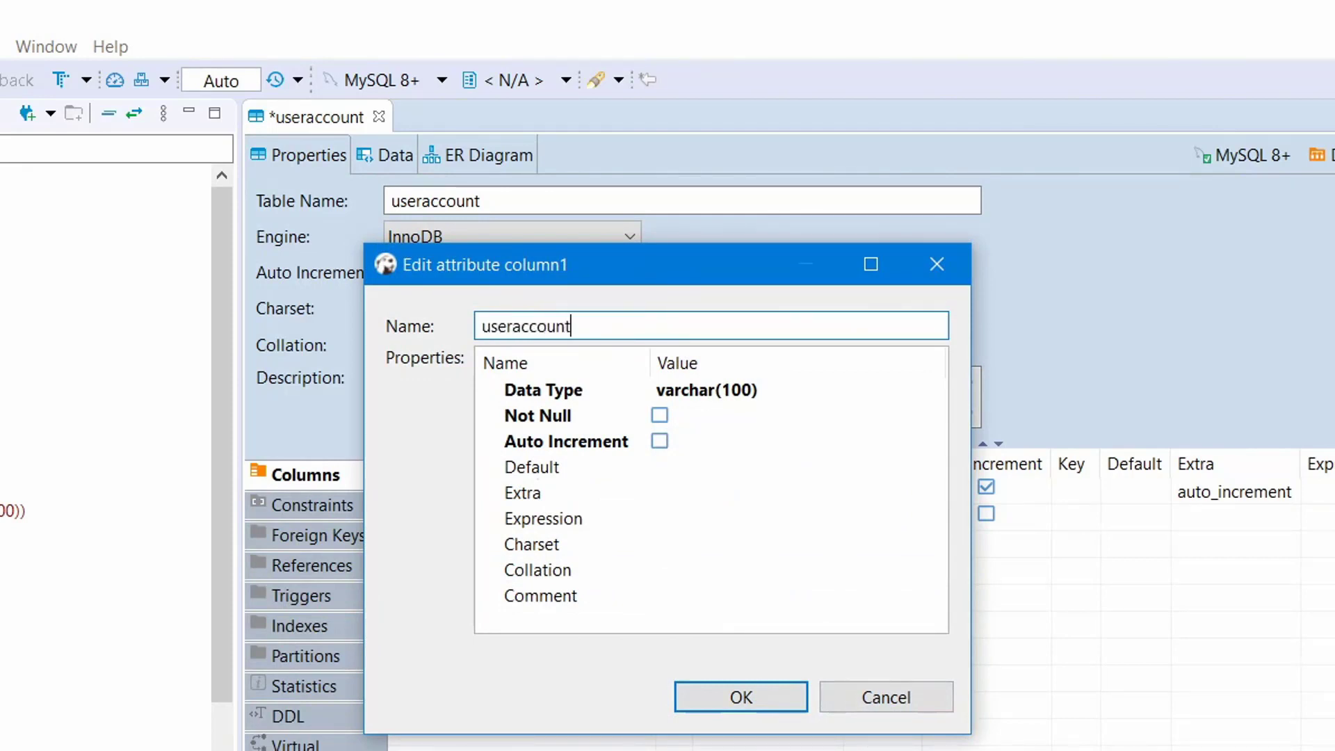
text(count_password)
click(659, 415)
click(753, 695)
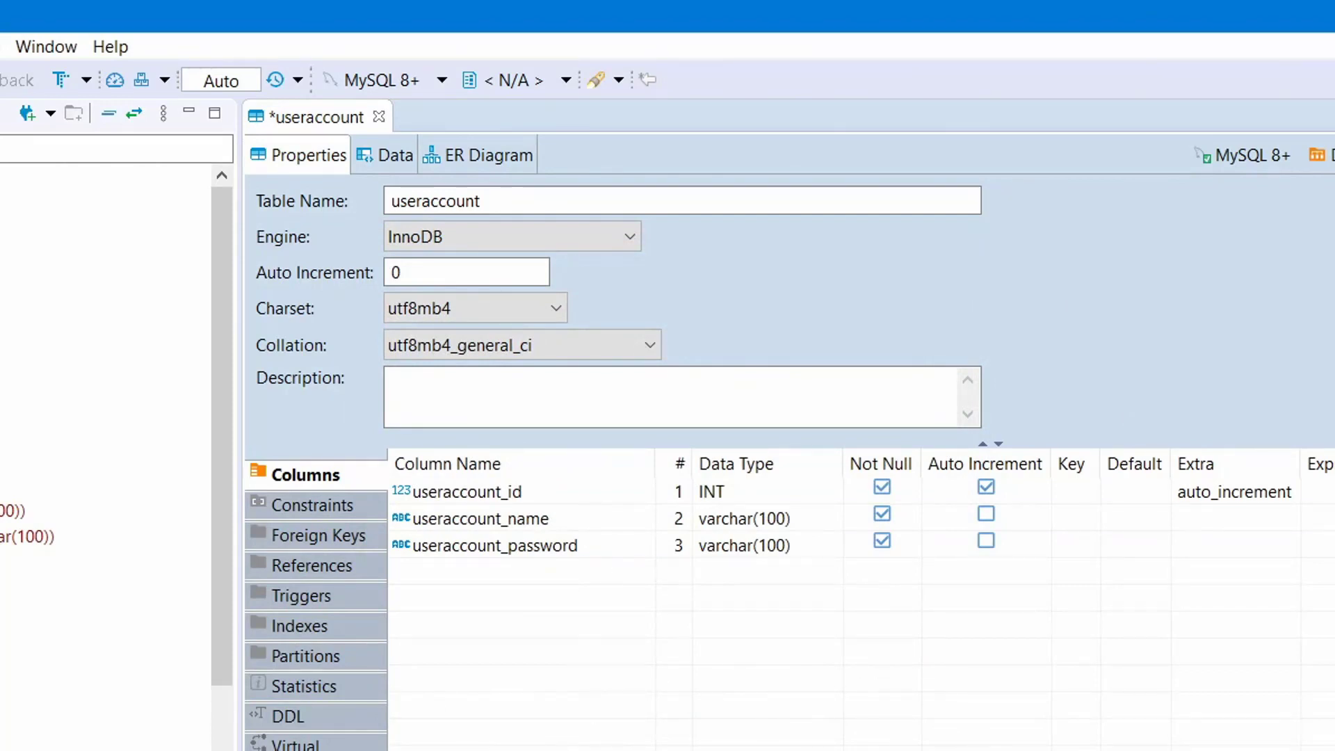
In Constraints, add PRIMARY KEY constraint useraccount_pk on the useraccount_id column.
click(316, 506)
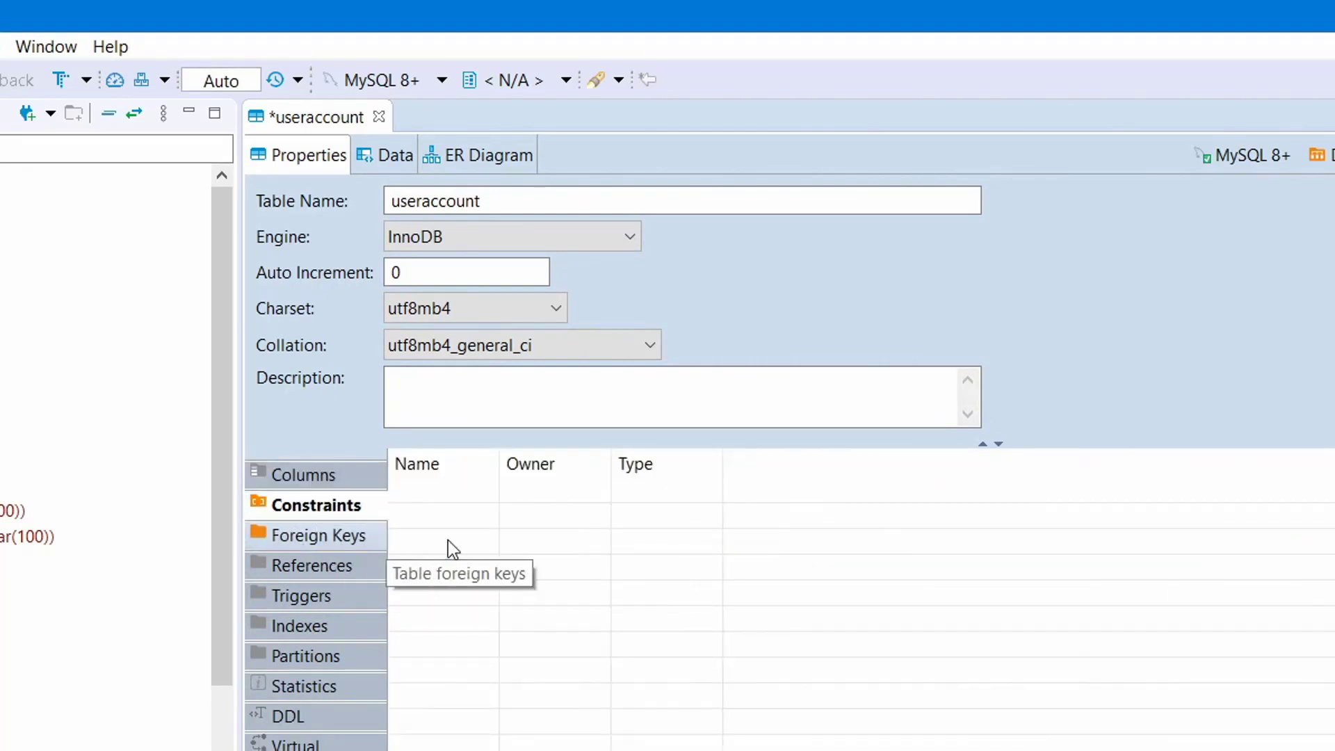
right_click(514, 601)
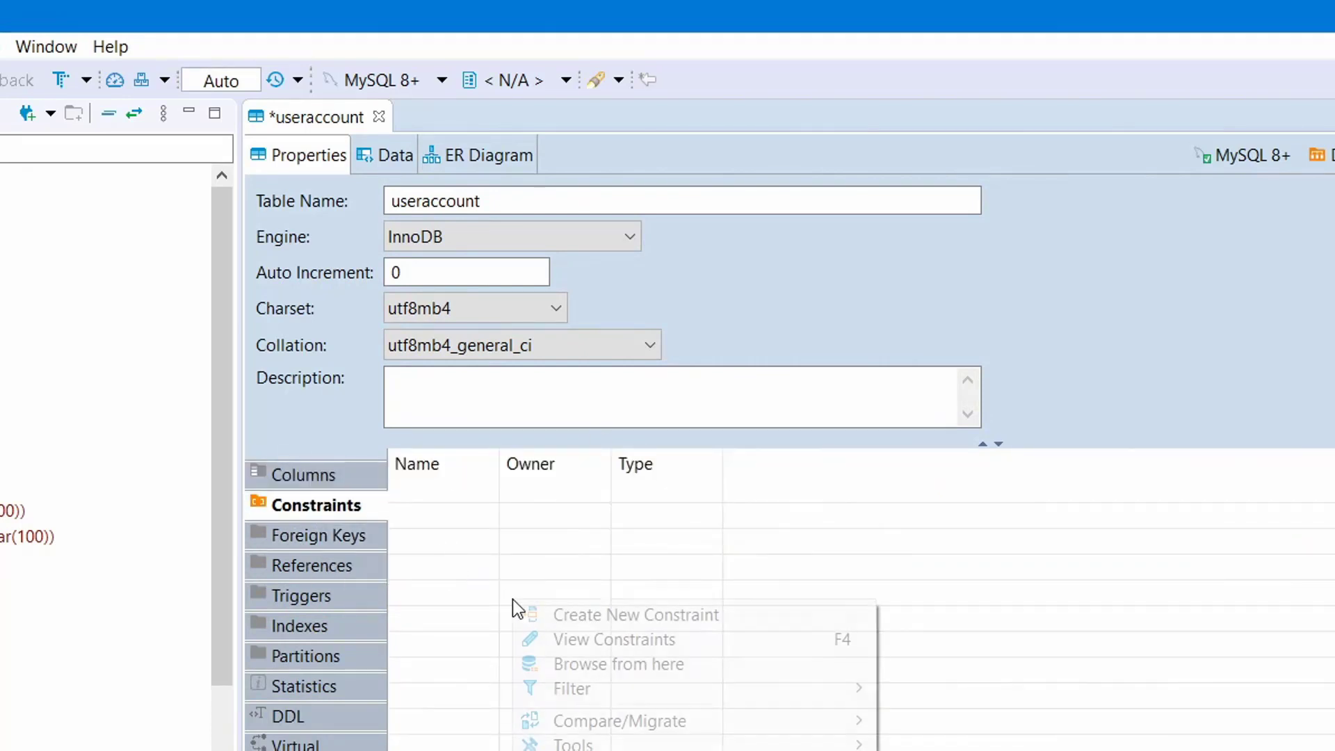
click(634, 616)
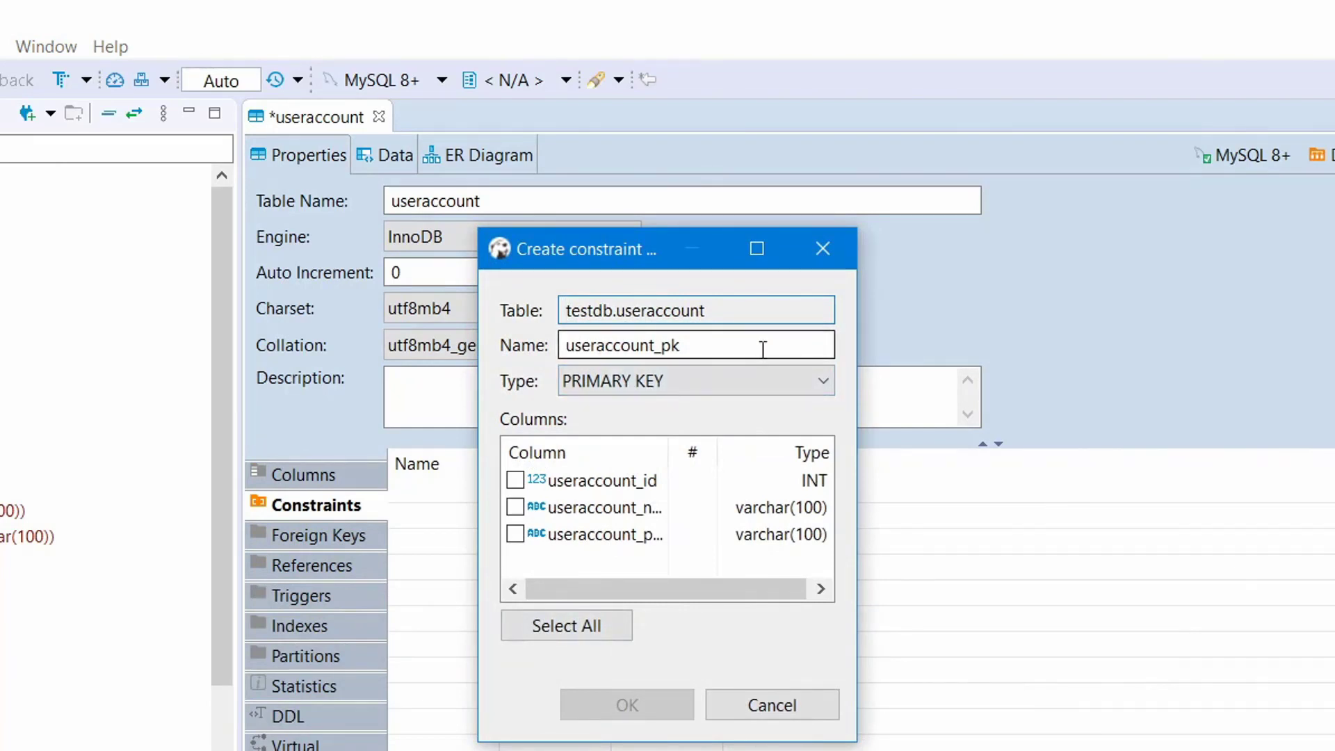
click(794, 388)
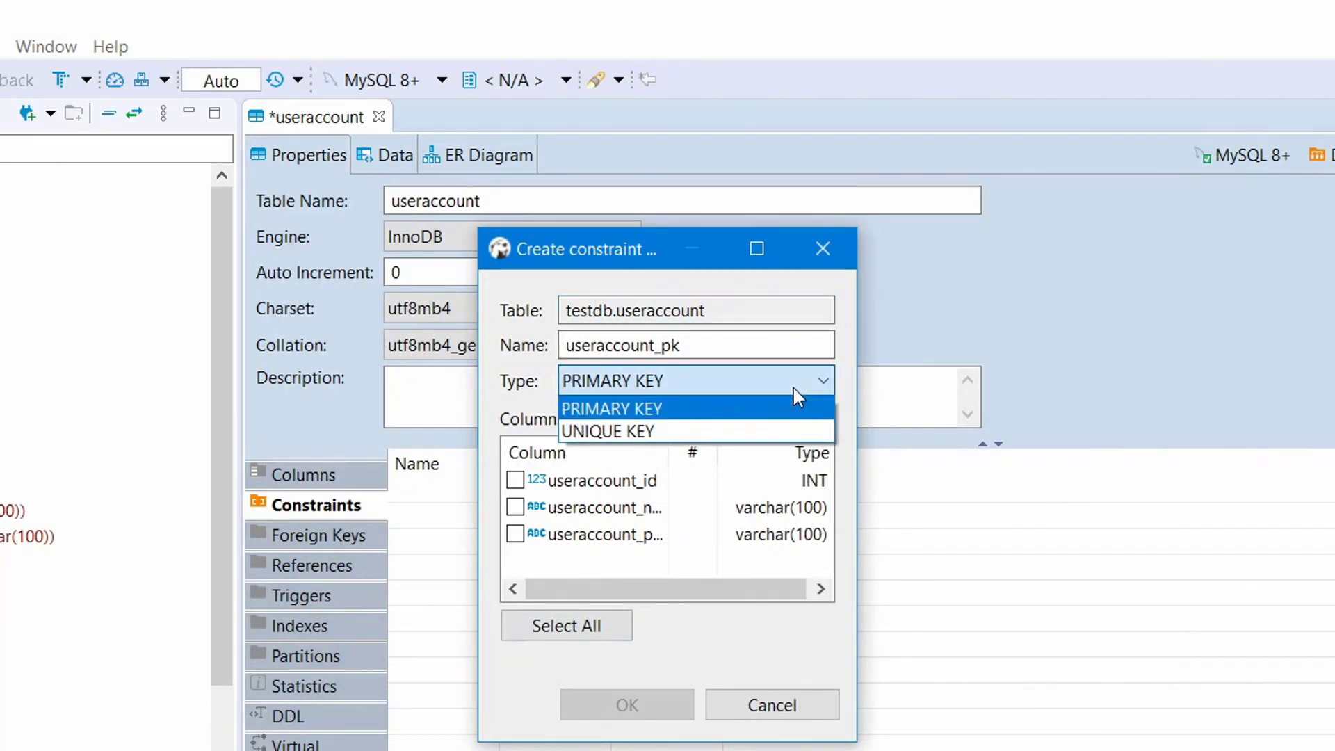
click(794, 388)
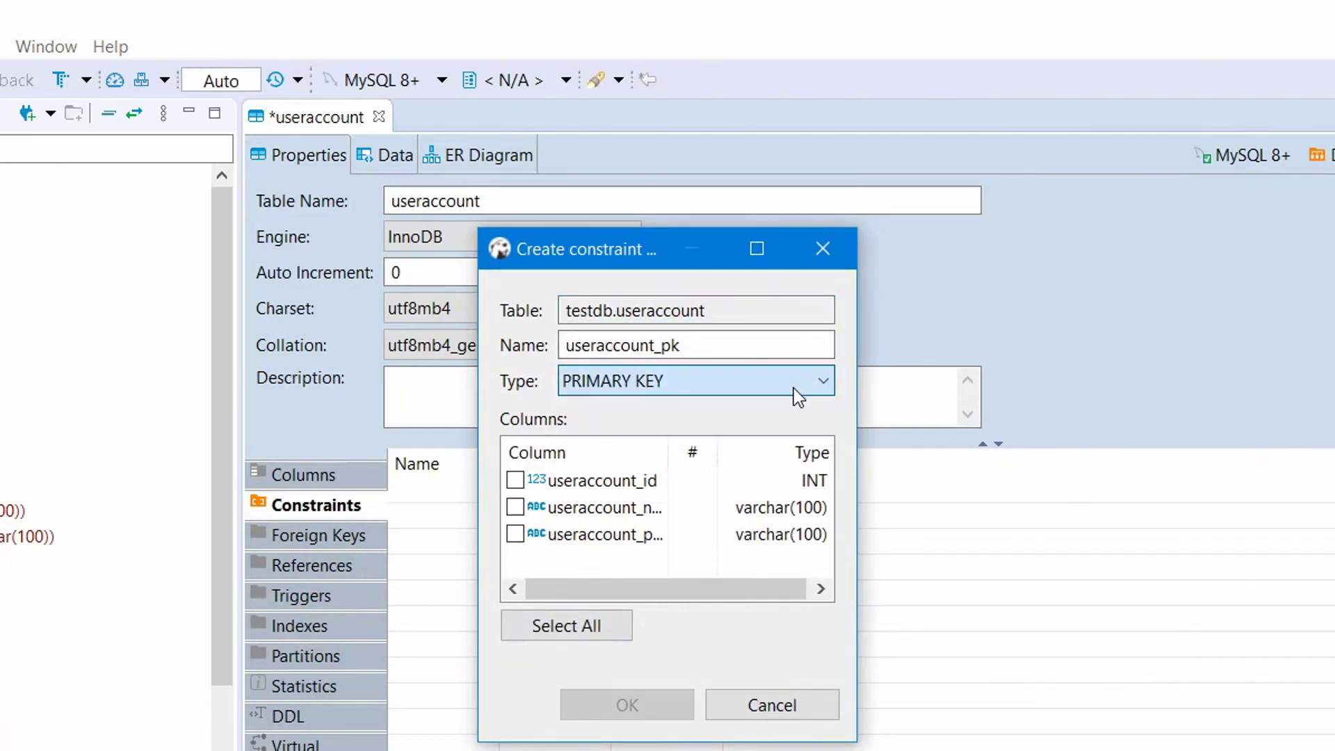
click(548, 485)
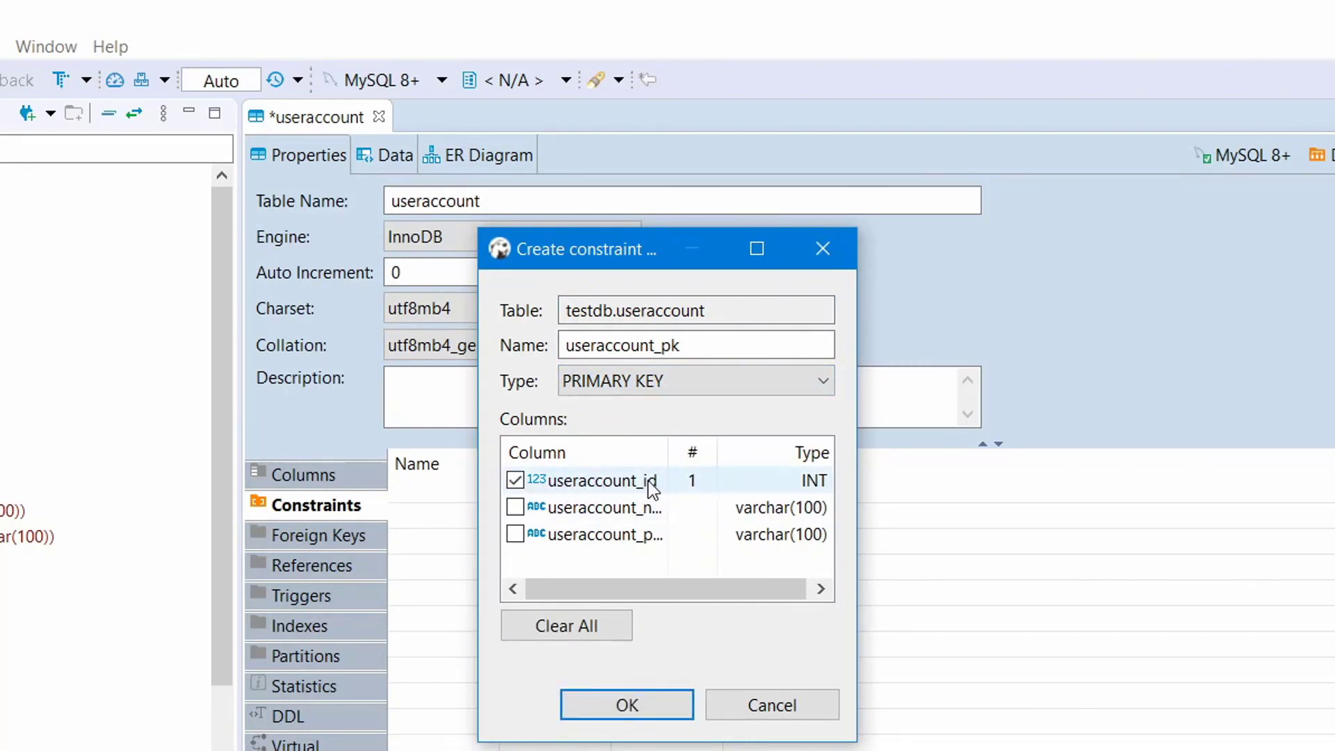
click(622, 704)
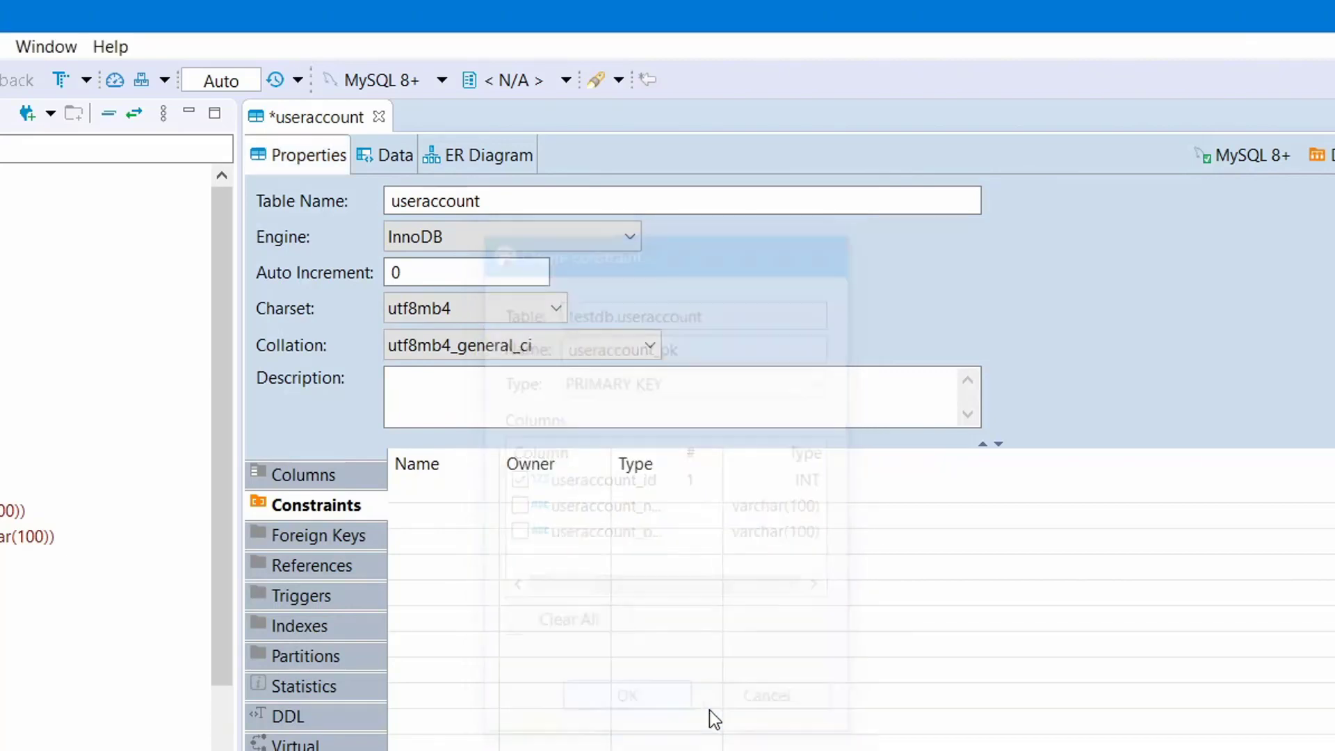
right_click(496, 611)
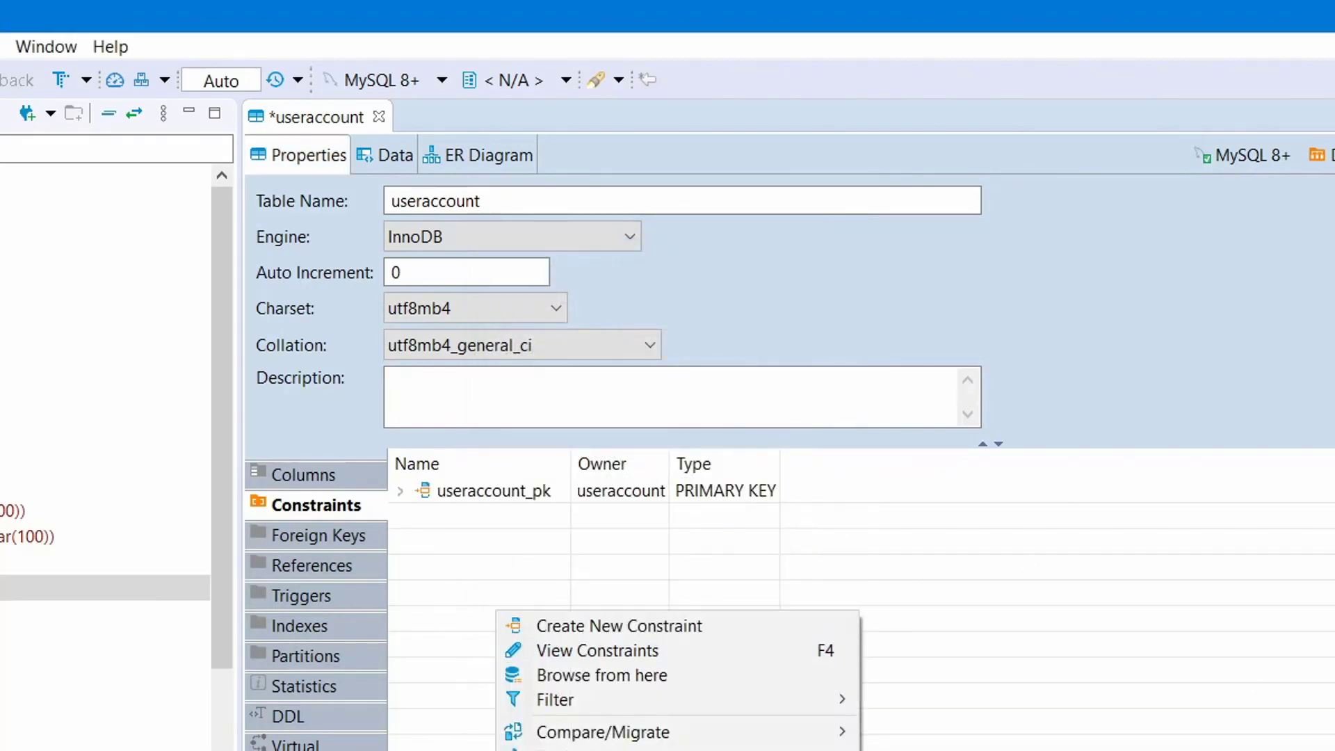
Add UNIQUE KEY constraint useraccount_un on useraccount_name, then return to the Columns list.
click(635, 628)
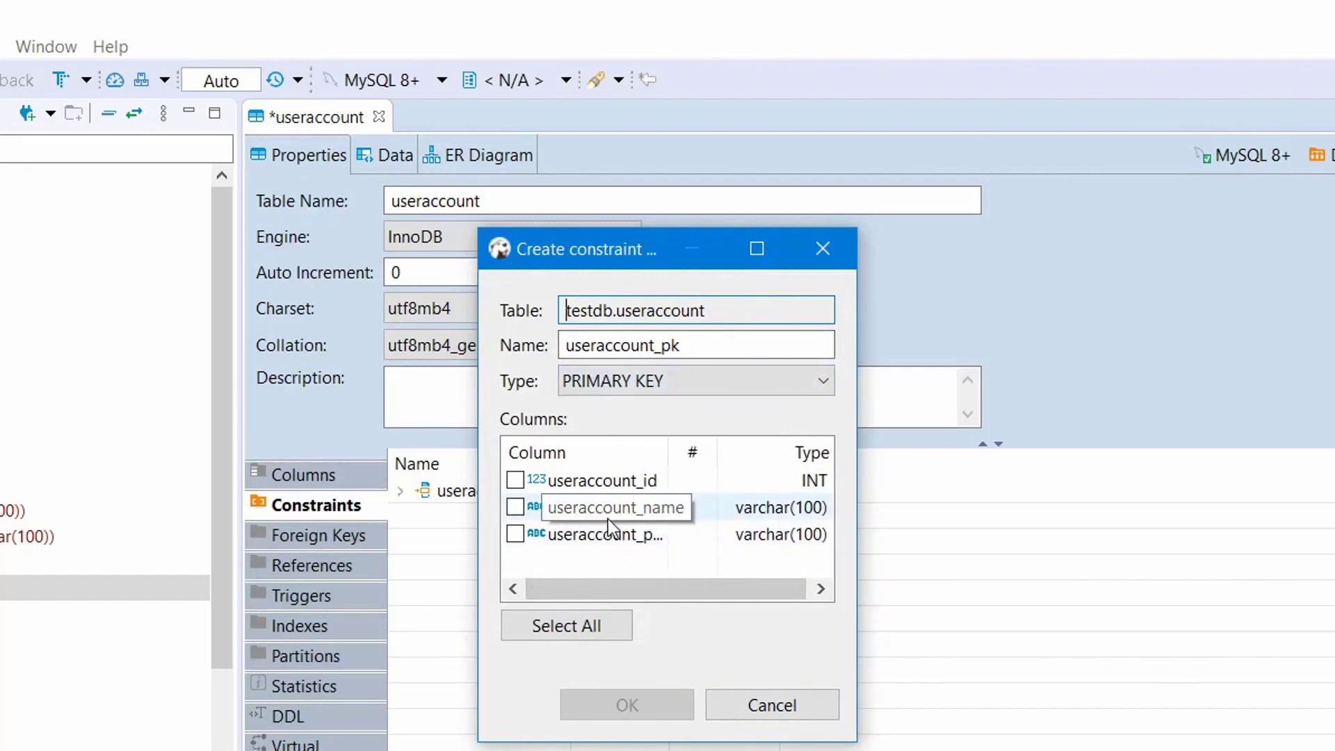
click(728, 376)
click(683, 431)
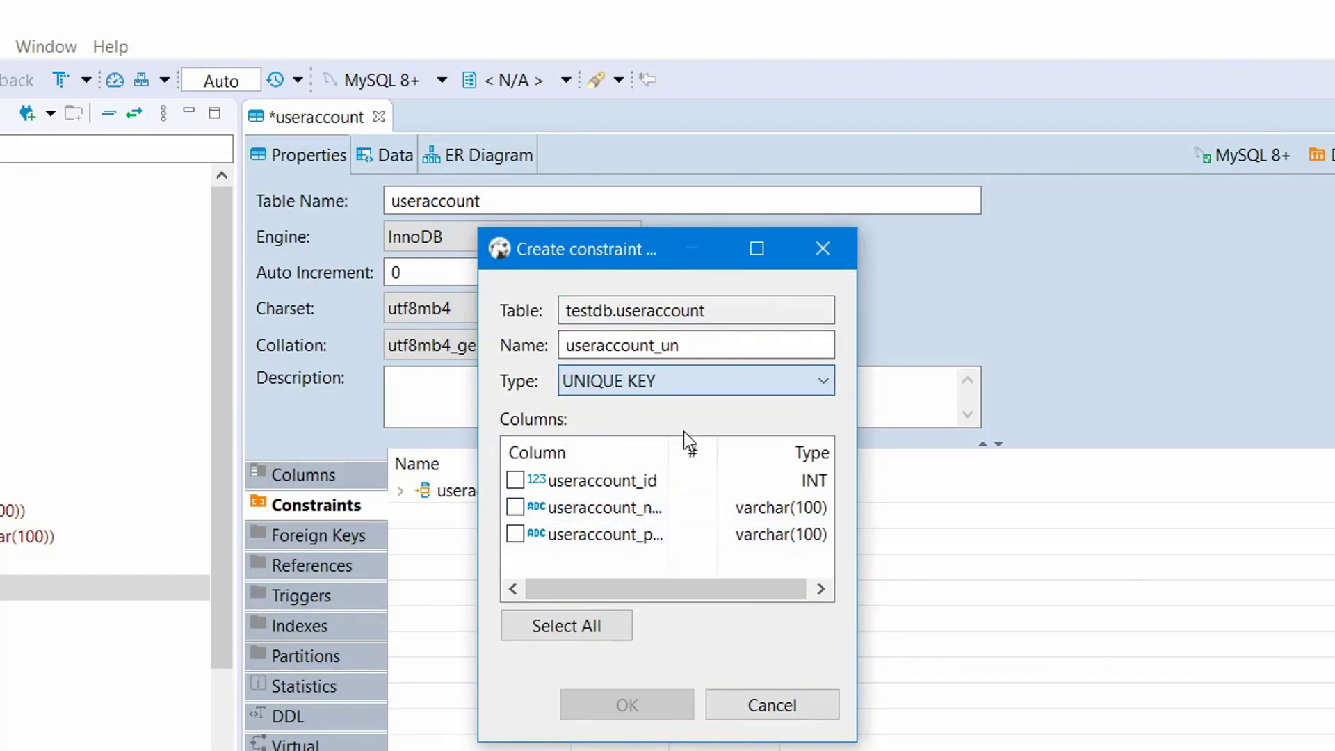
click(515, 507)
drag(668, 451, 710, 451)
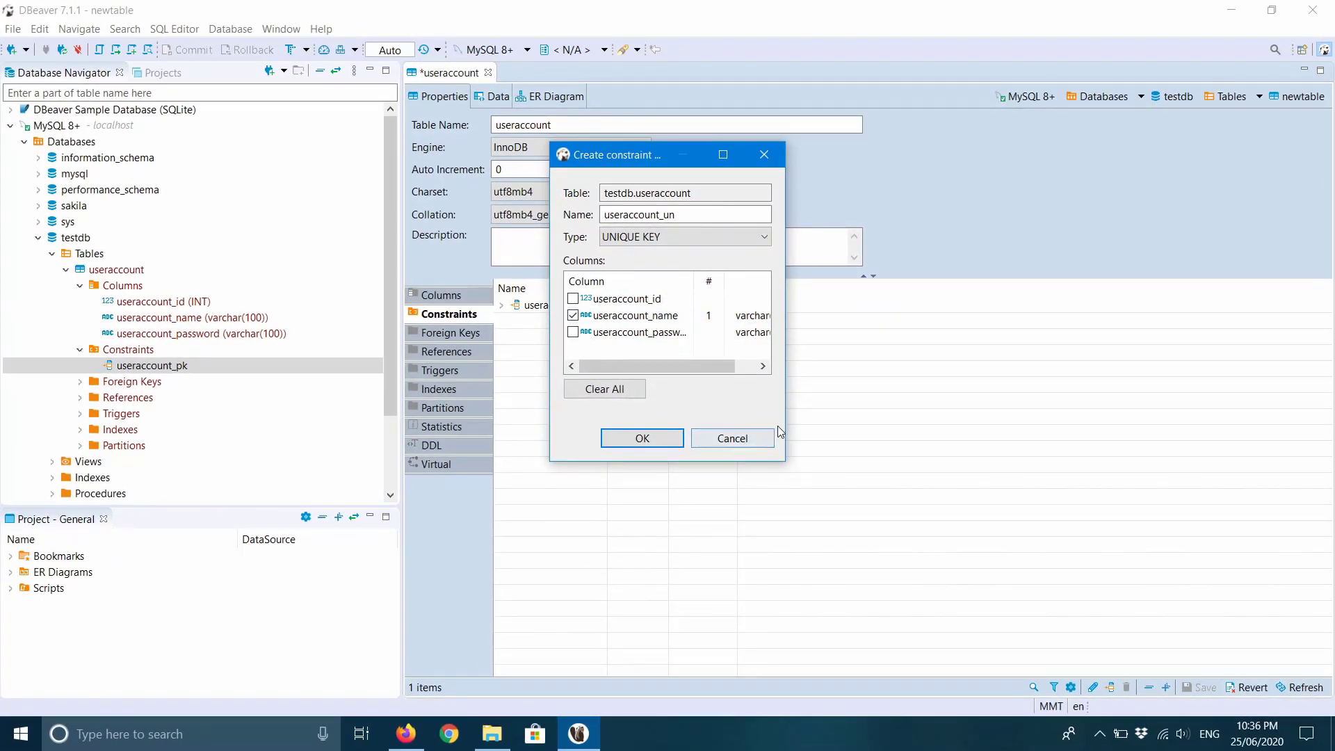
click(642, 440)
click(441, 297)
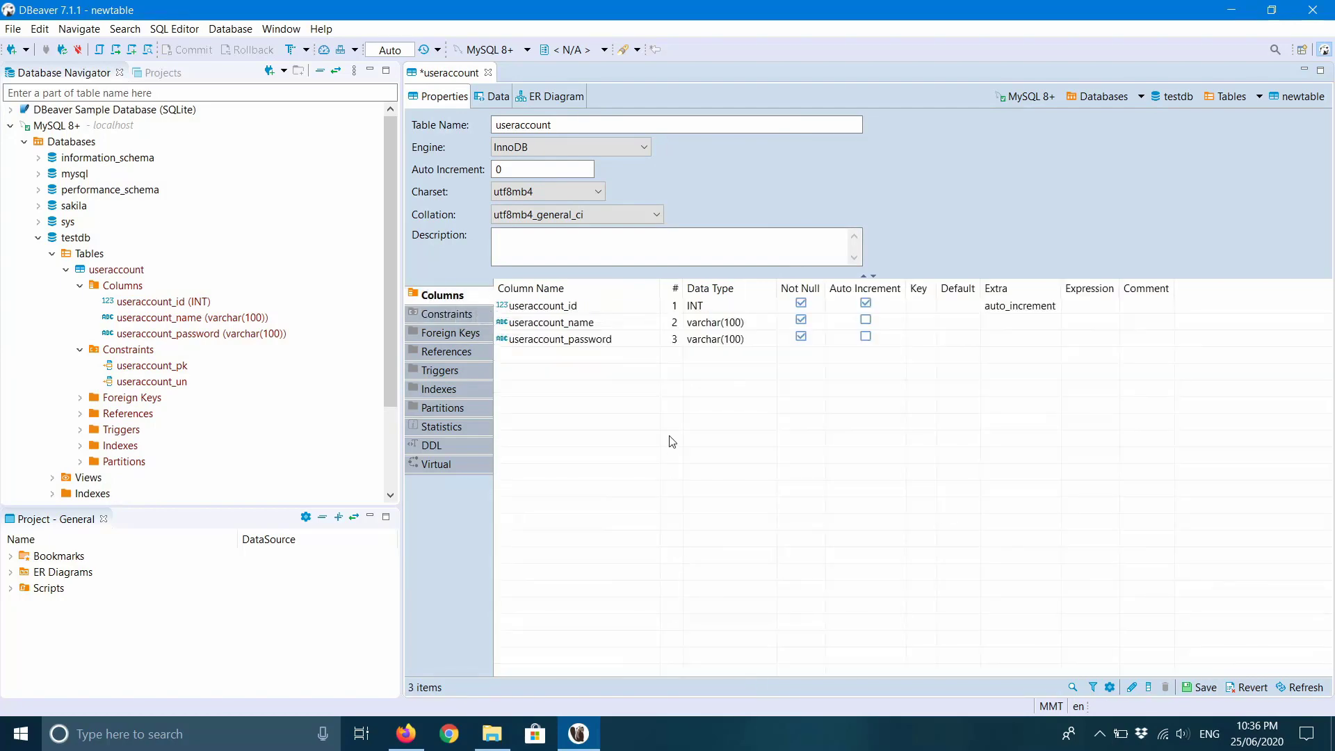
Save the useraccount table by persisting its CREATE TABLE statement, then close the table editor.
key(ctrl+s)
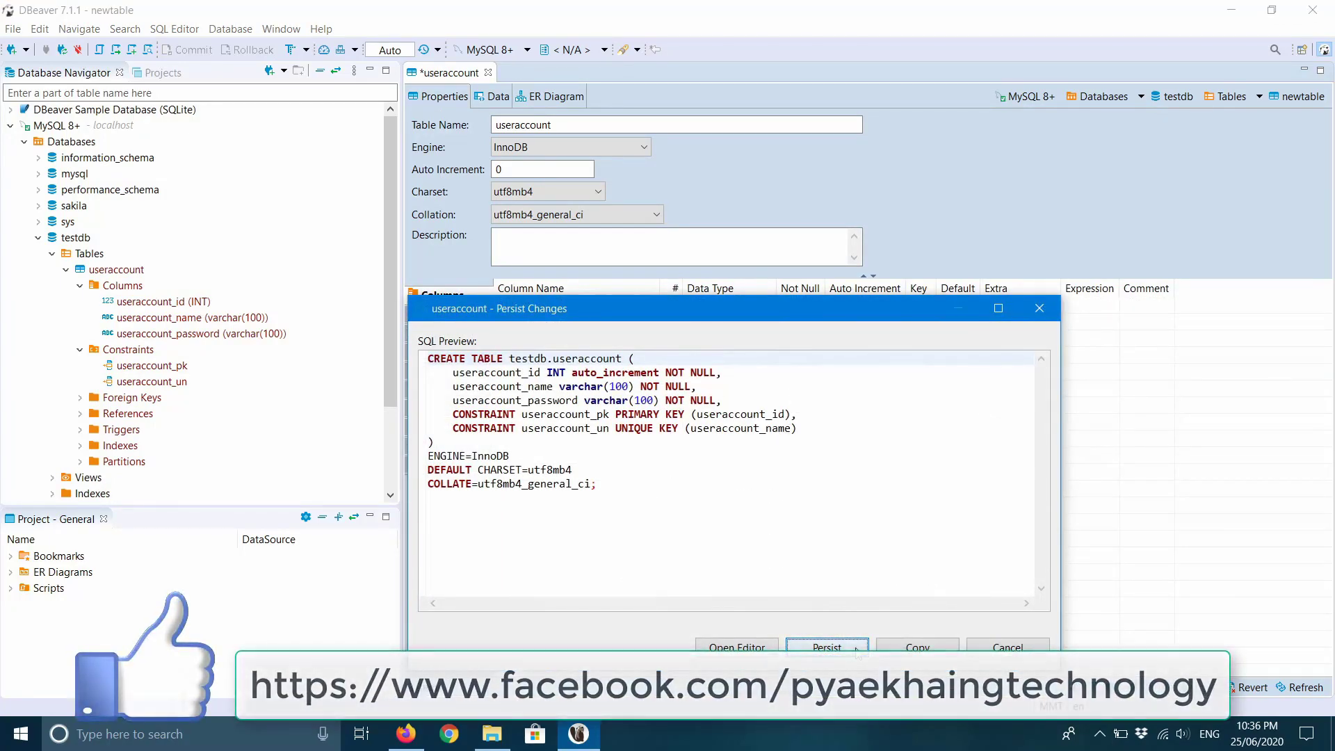
click(857, 650)
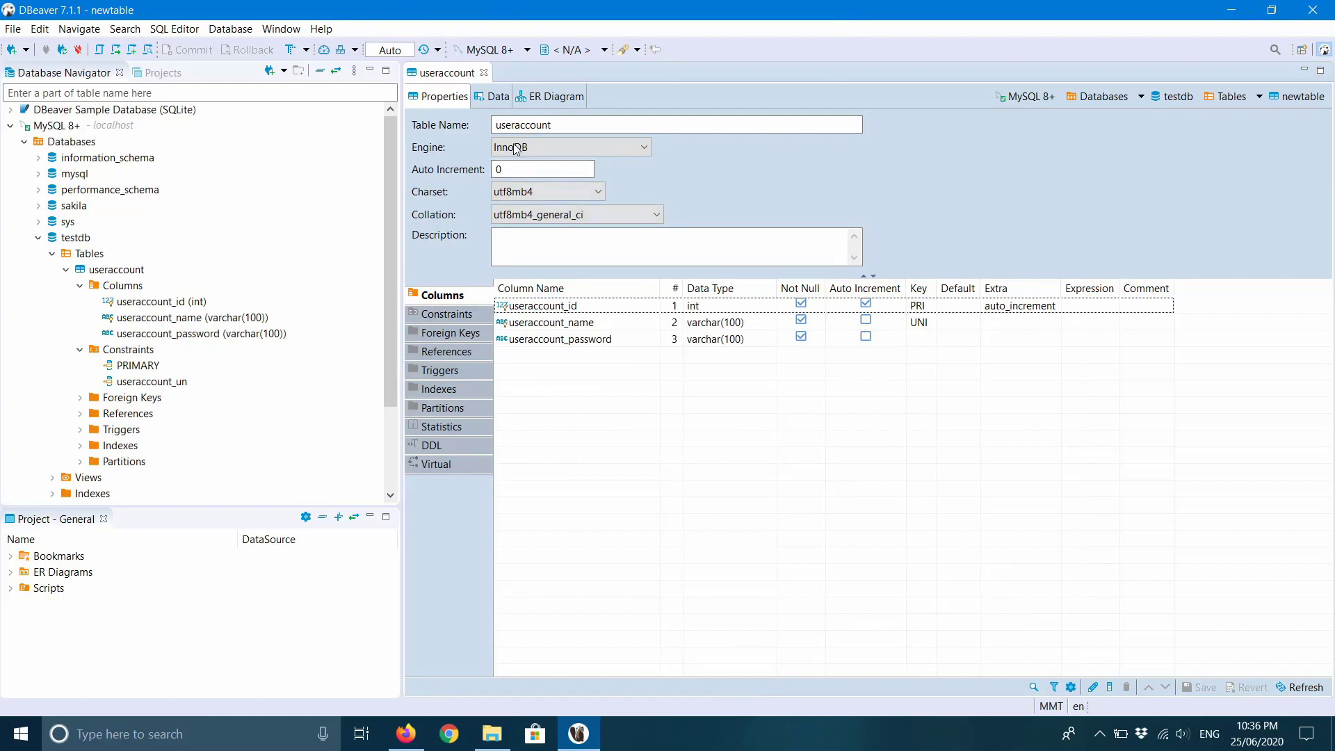
click(484, 72)
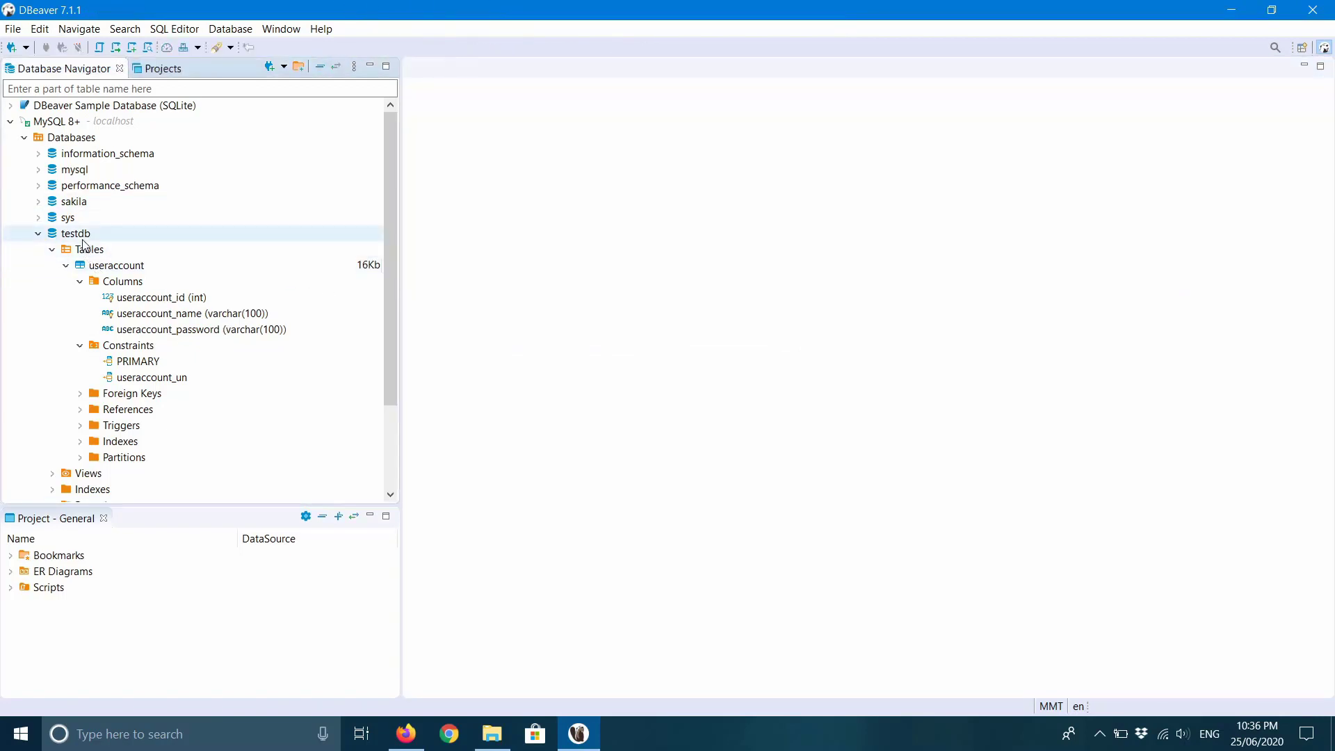
Collapse the Columns, Constraints and useraccount tree nodes, then reopen the useraccount table.
click(98, 285)
click(80, 281)
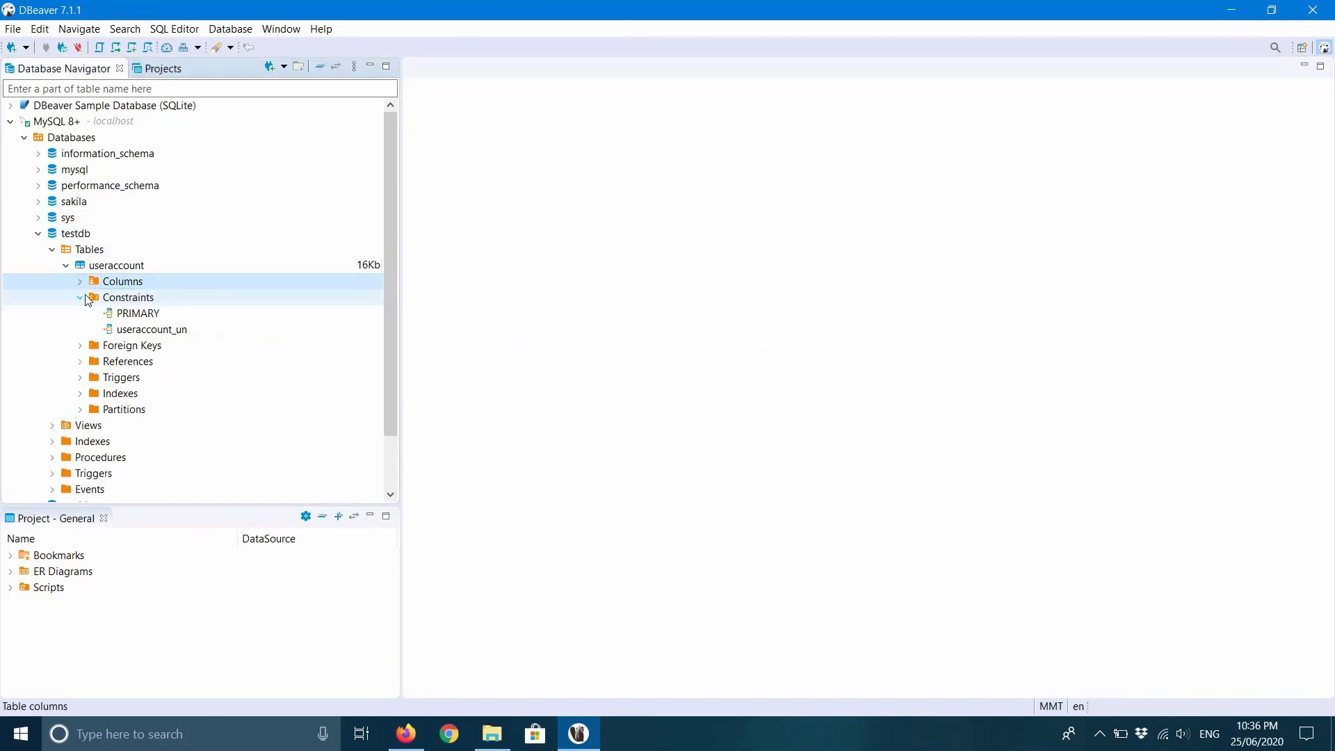
click(83, 297)
click(95, 268)
click(67, 265)
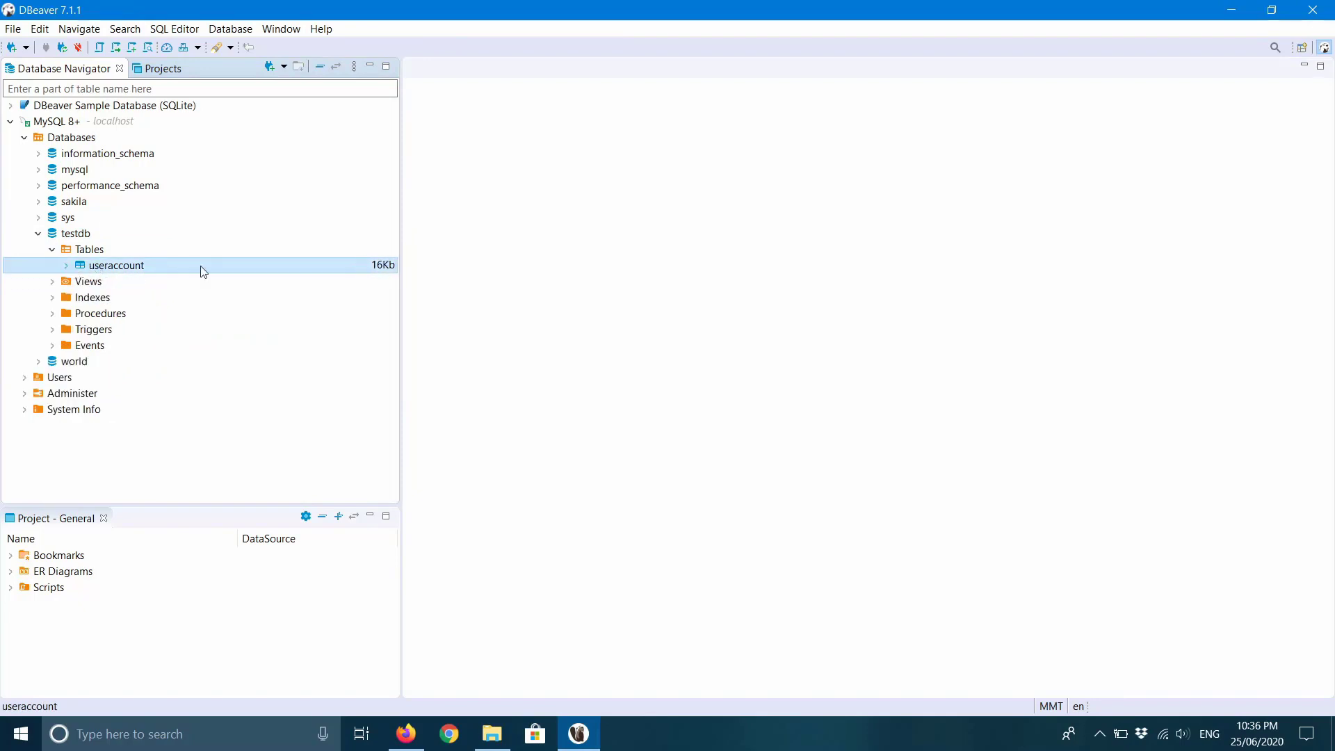
double_click(102, 266)
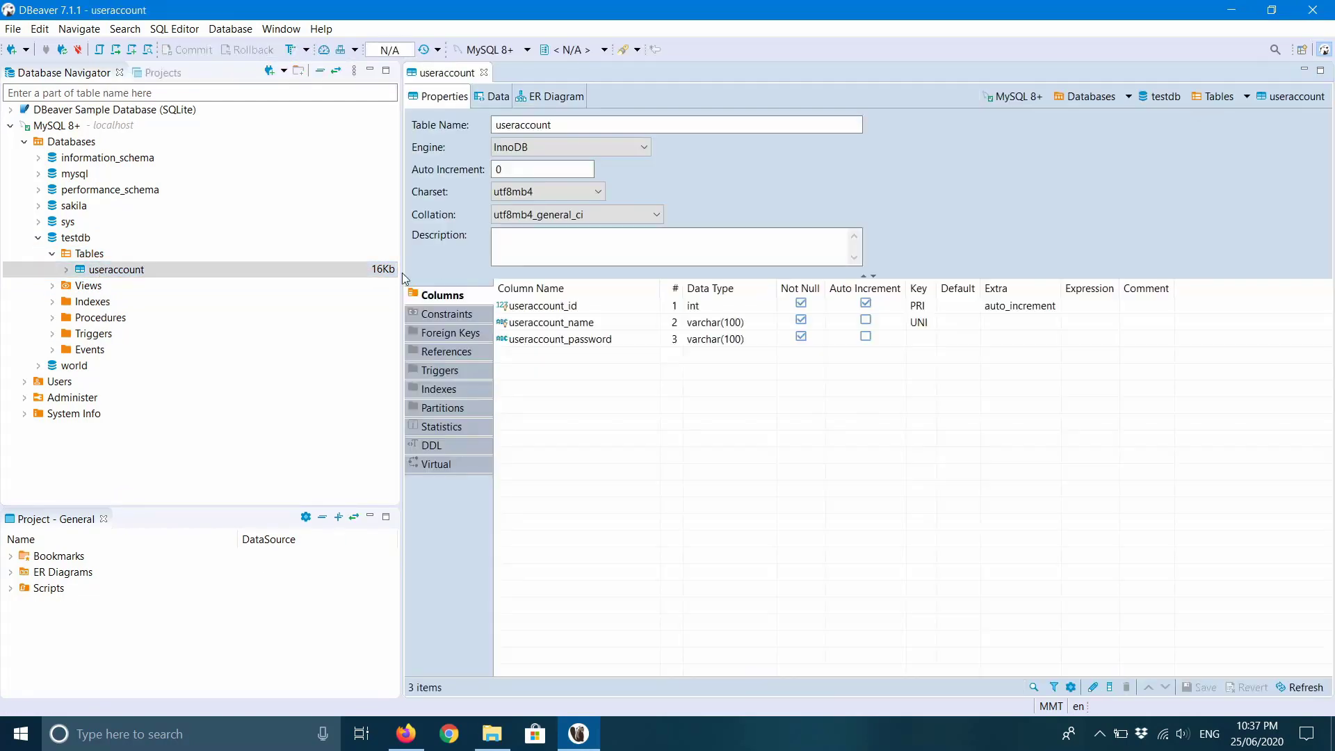
Add a new row in the Data tab and enter the user's name in row 1.
click(493, 96)
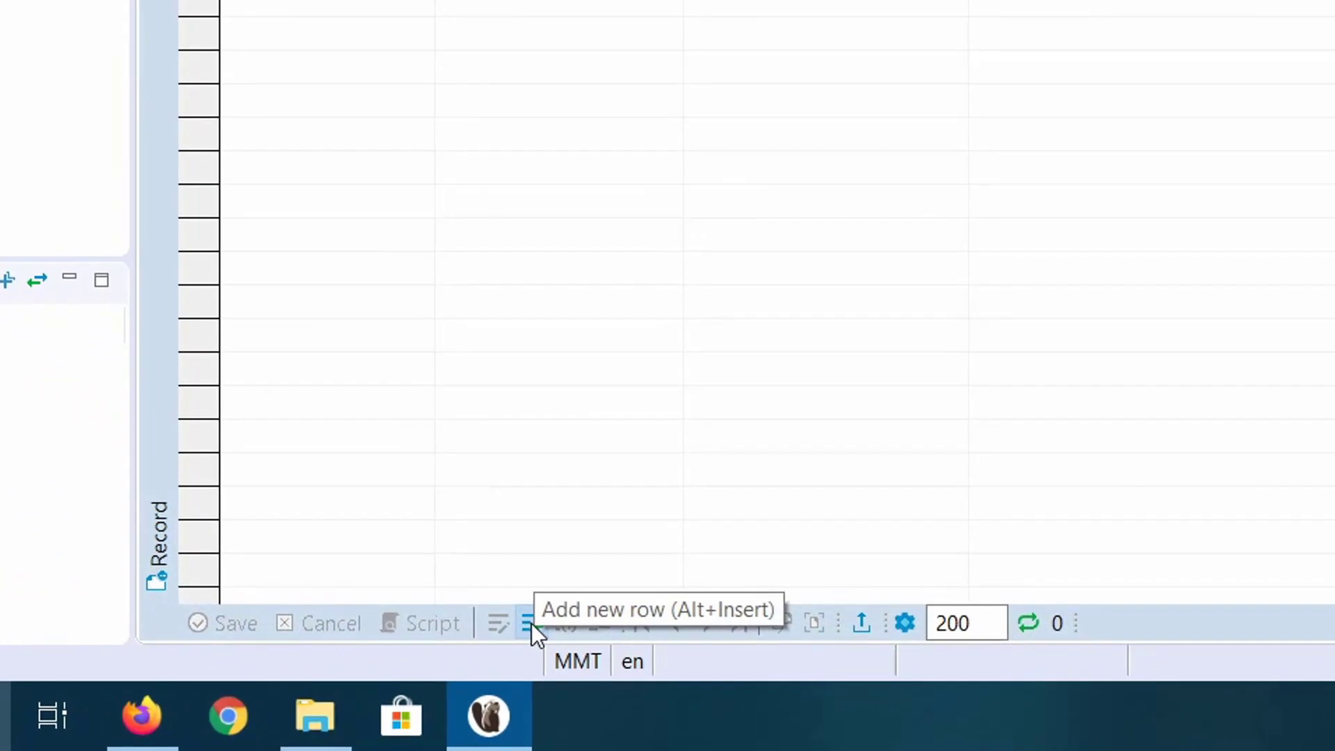
click(532, 623)
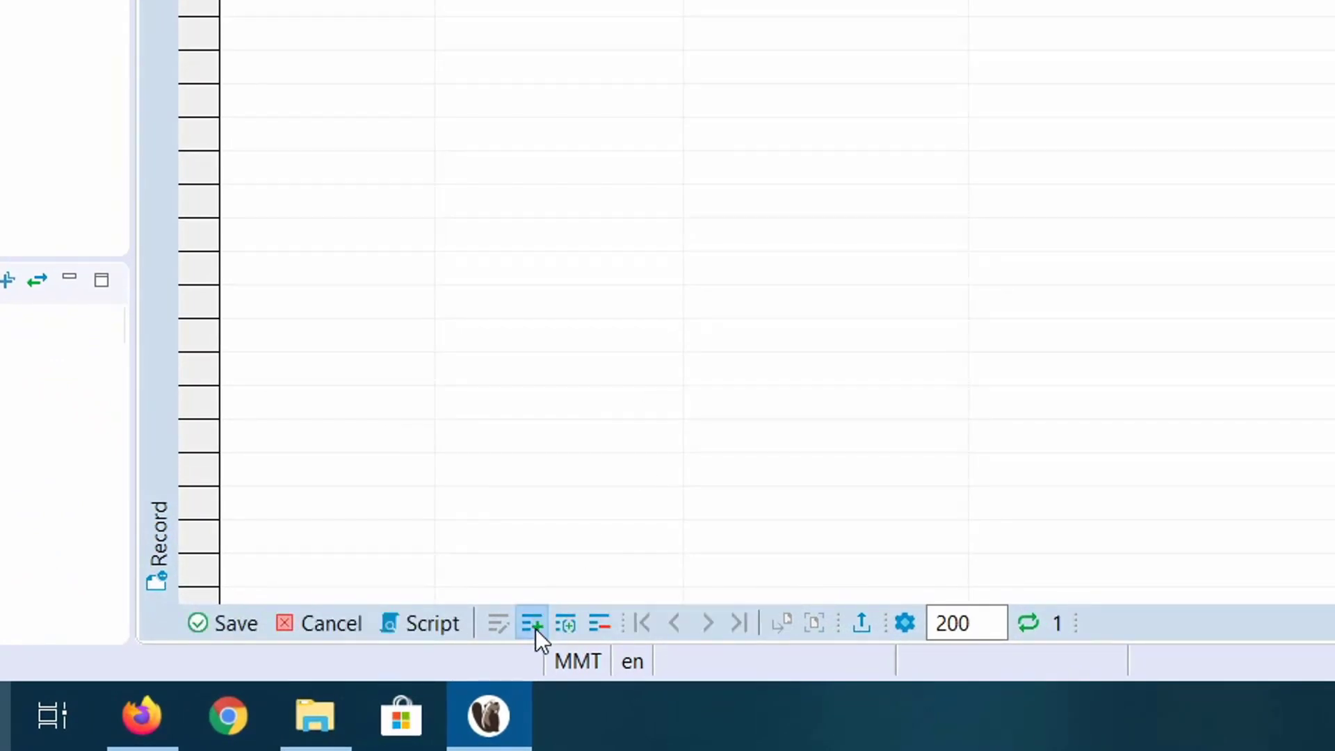
click(617, 230)
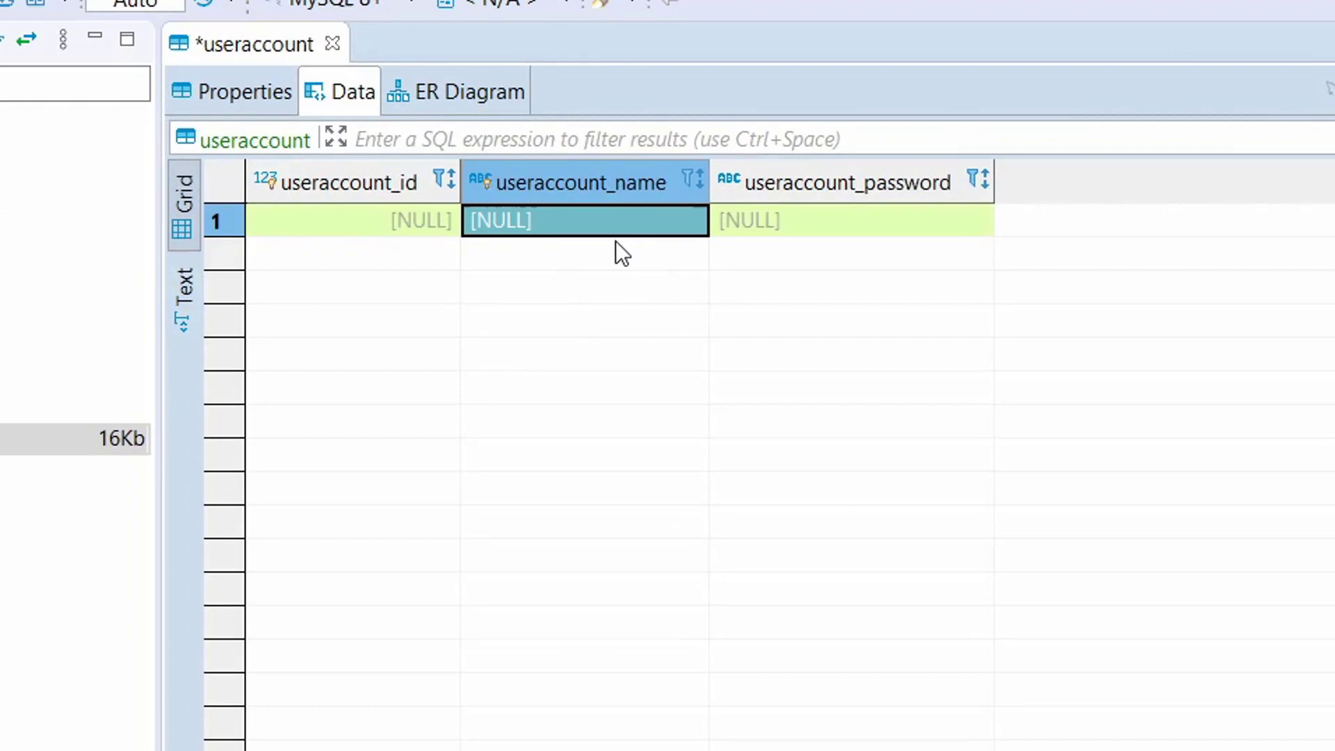
key(Return)
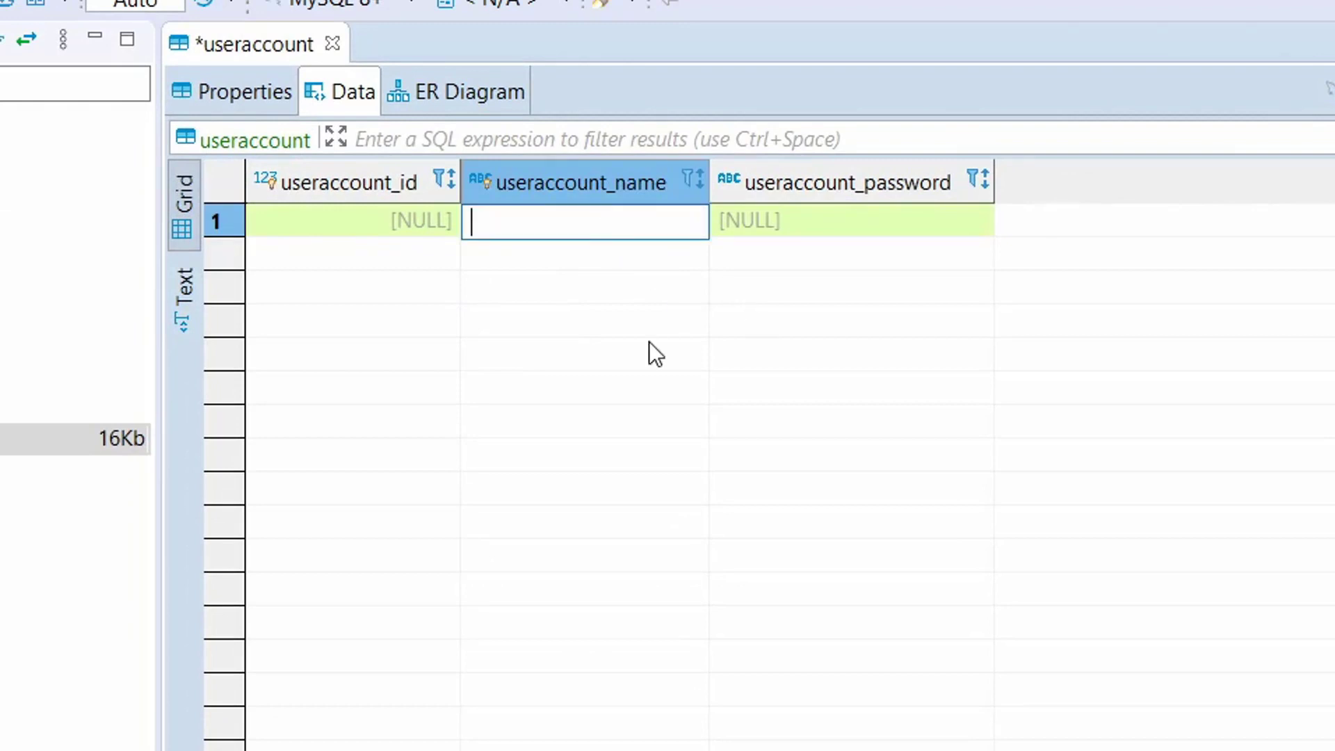
text(kyaw kyaw)
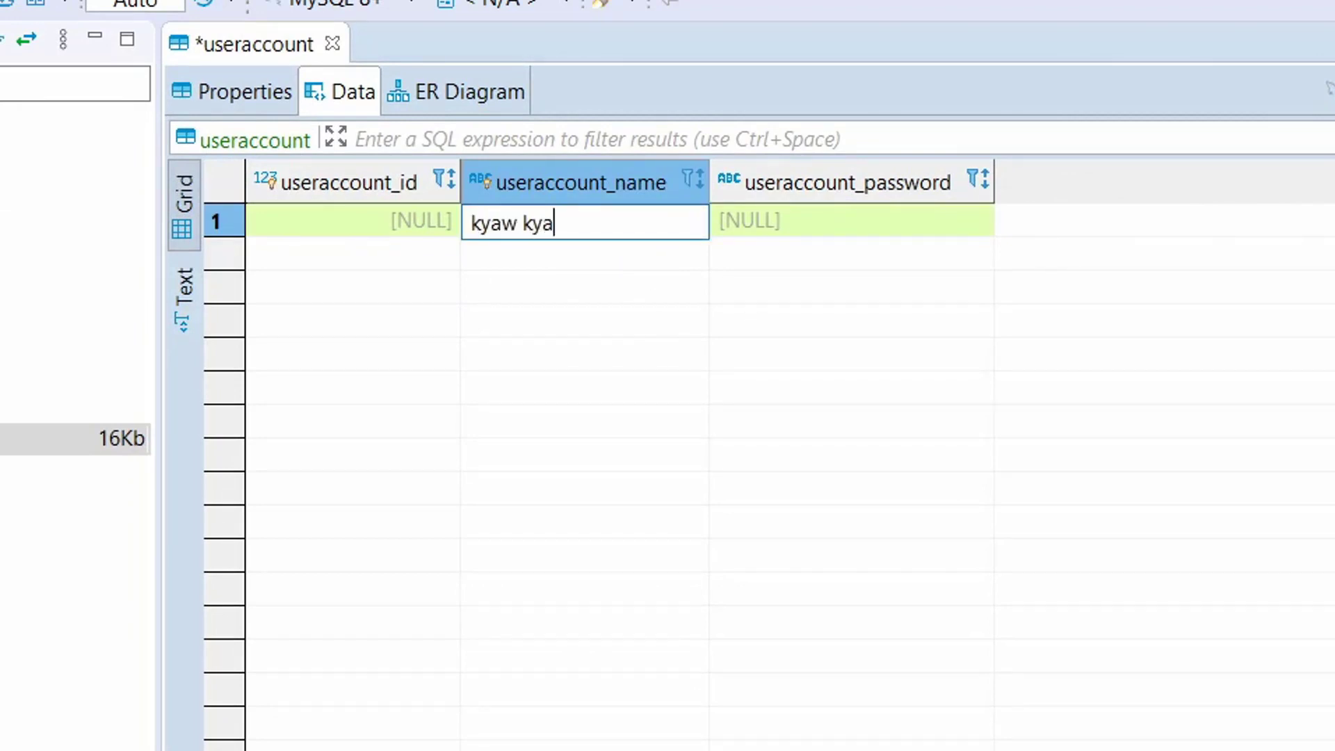
click(857, 221)
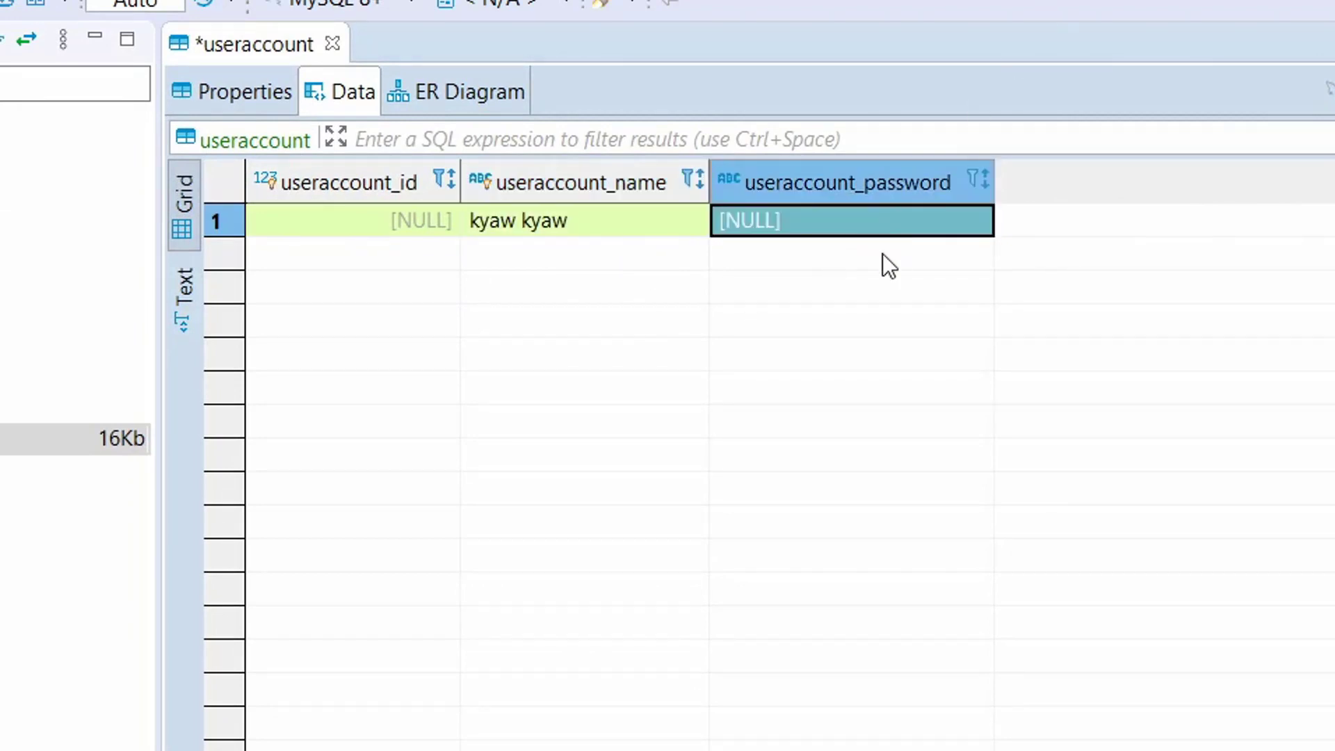
Enter the account password in row 1, save the row, and check its cell values.
key(Return)
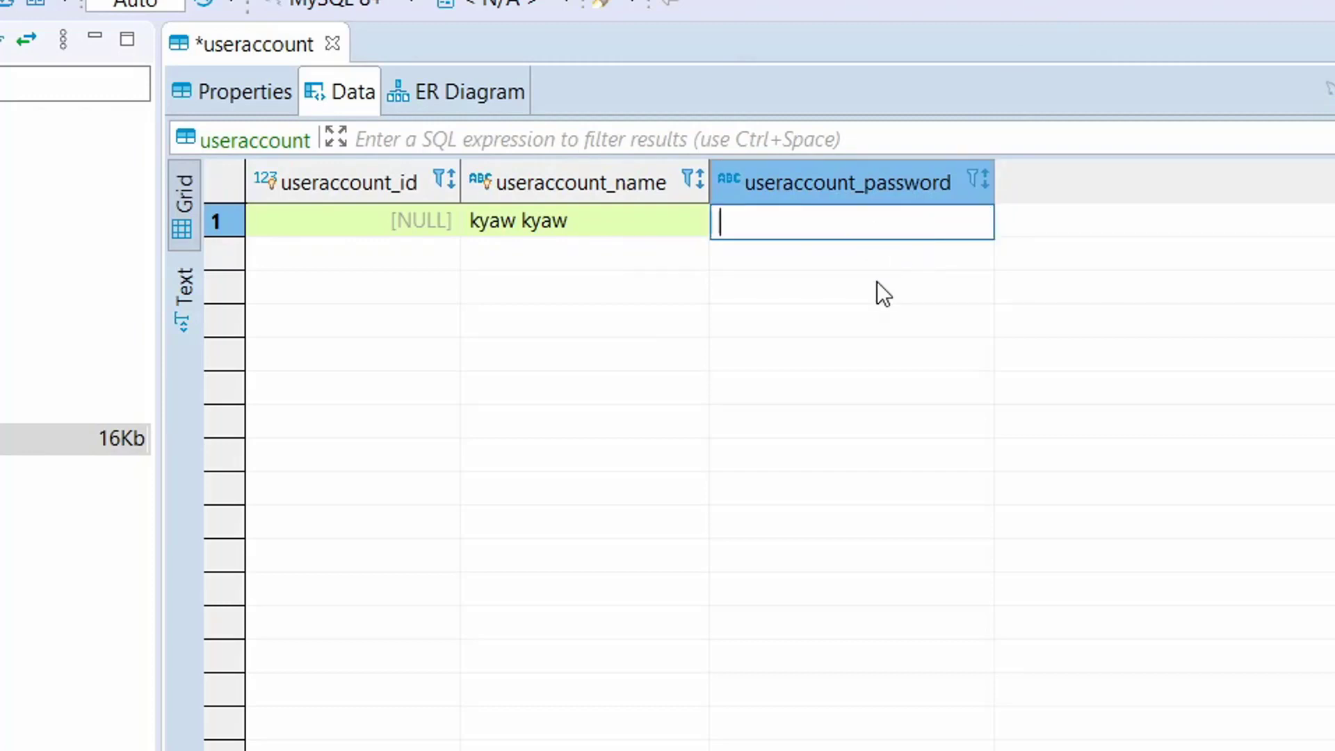
text(kk)
click(473, 229)
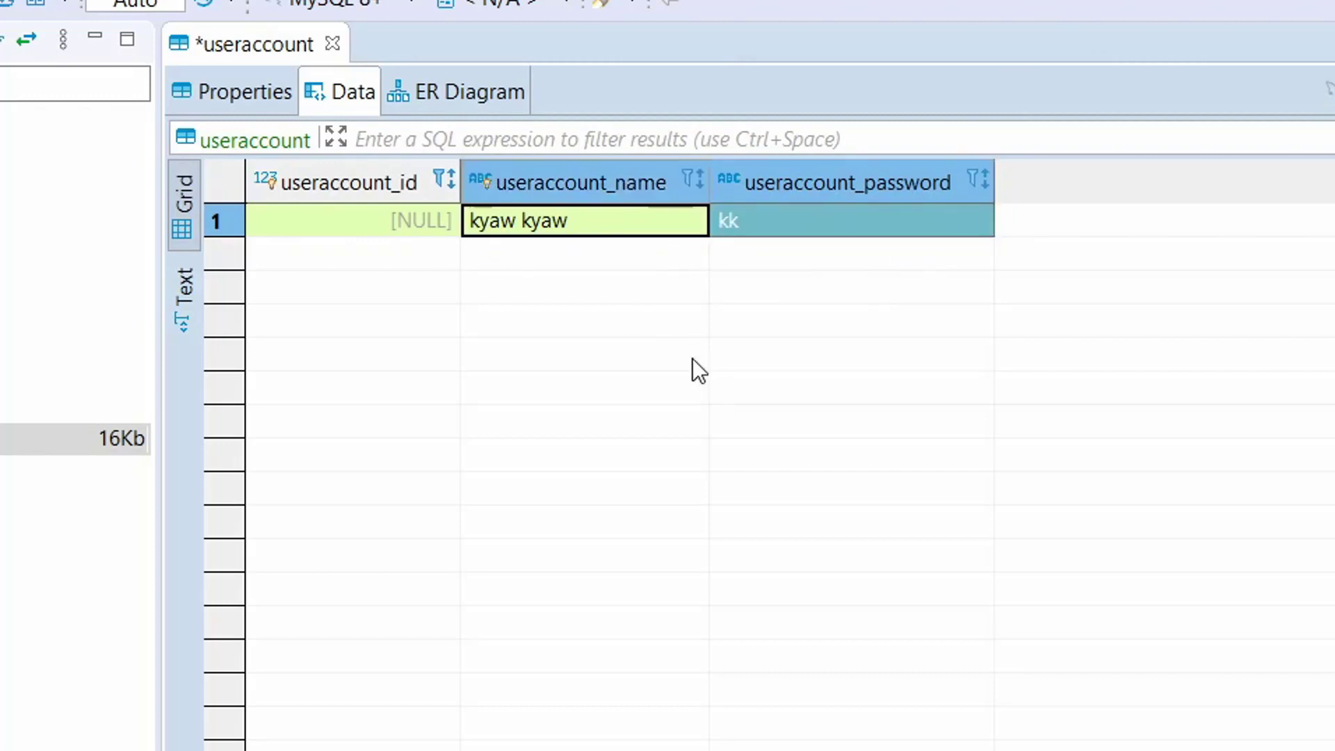
key(ctrl+s)
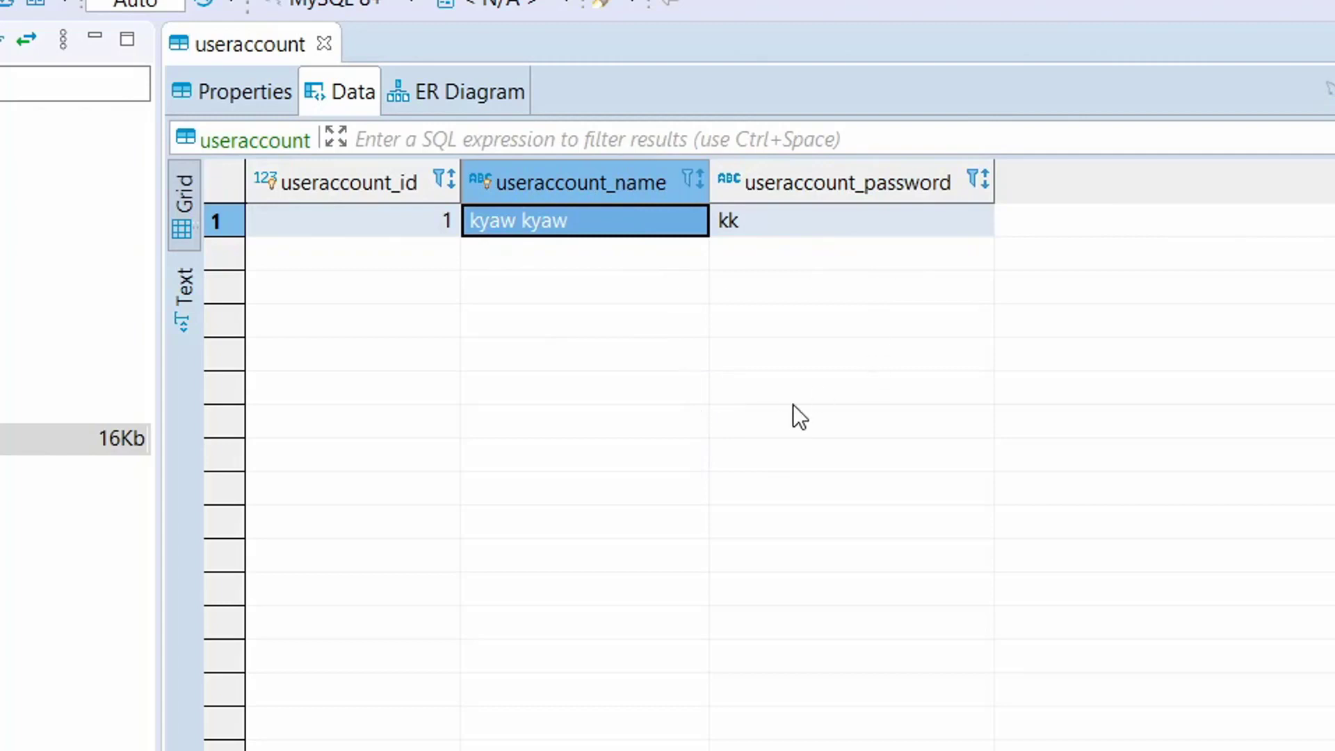
click(810, 229)
click(662, 229)
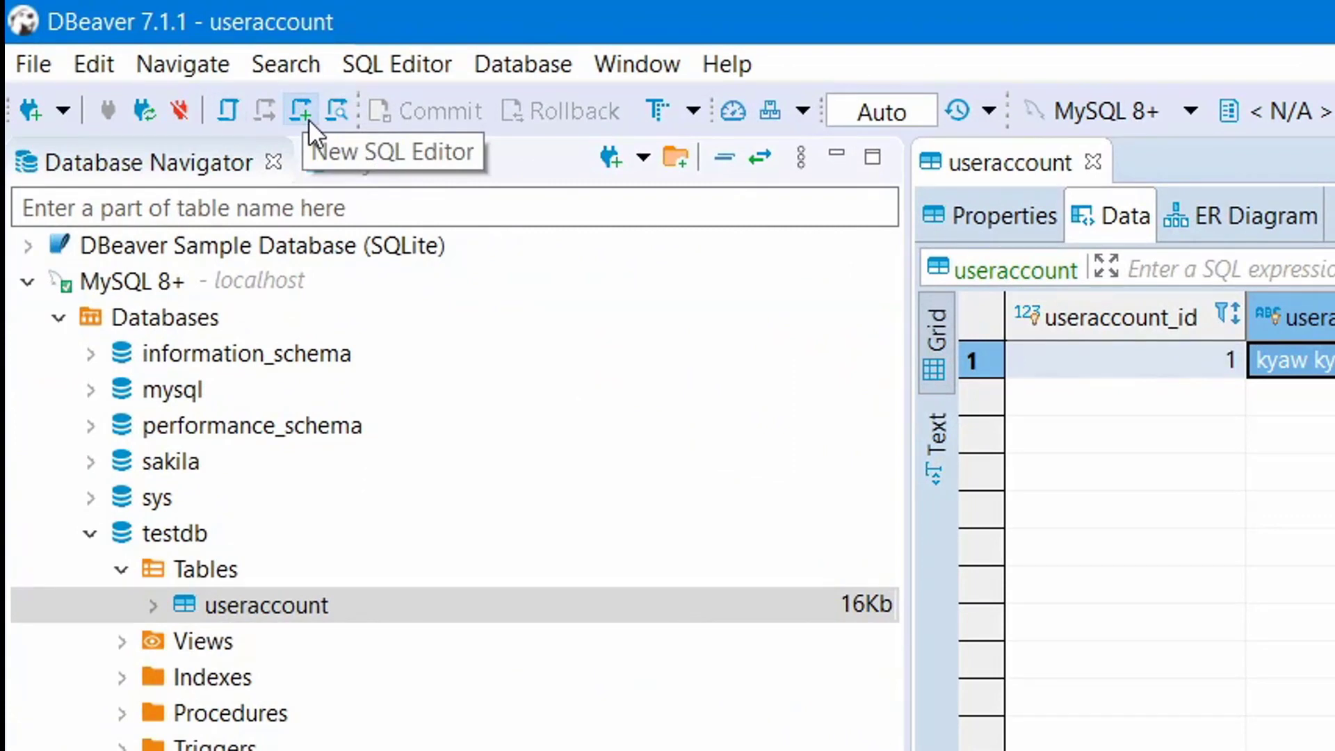
Create a new SQL script on the MySQL 8+ connection.
click(307, 111)
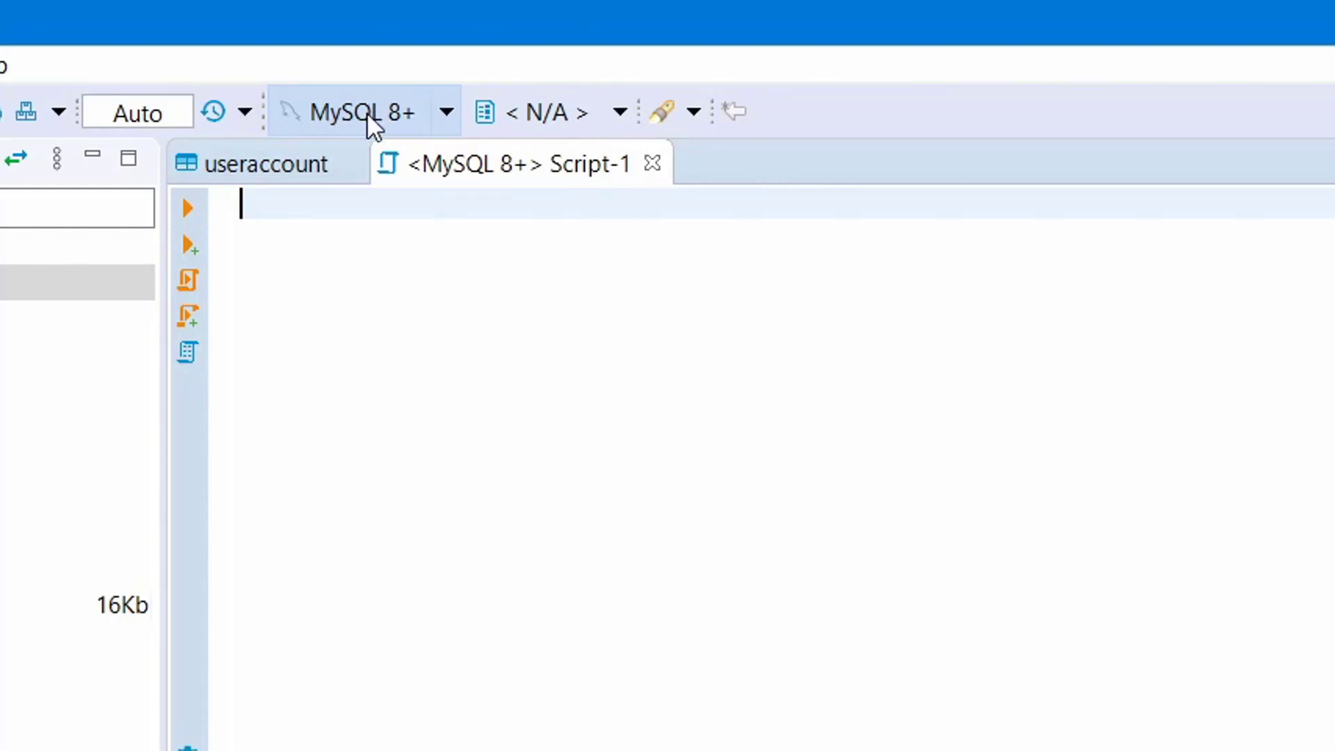
click(448, 111)
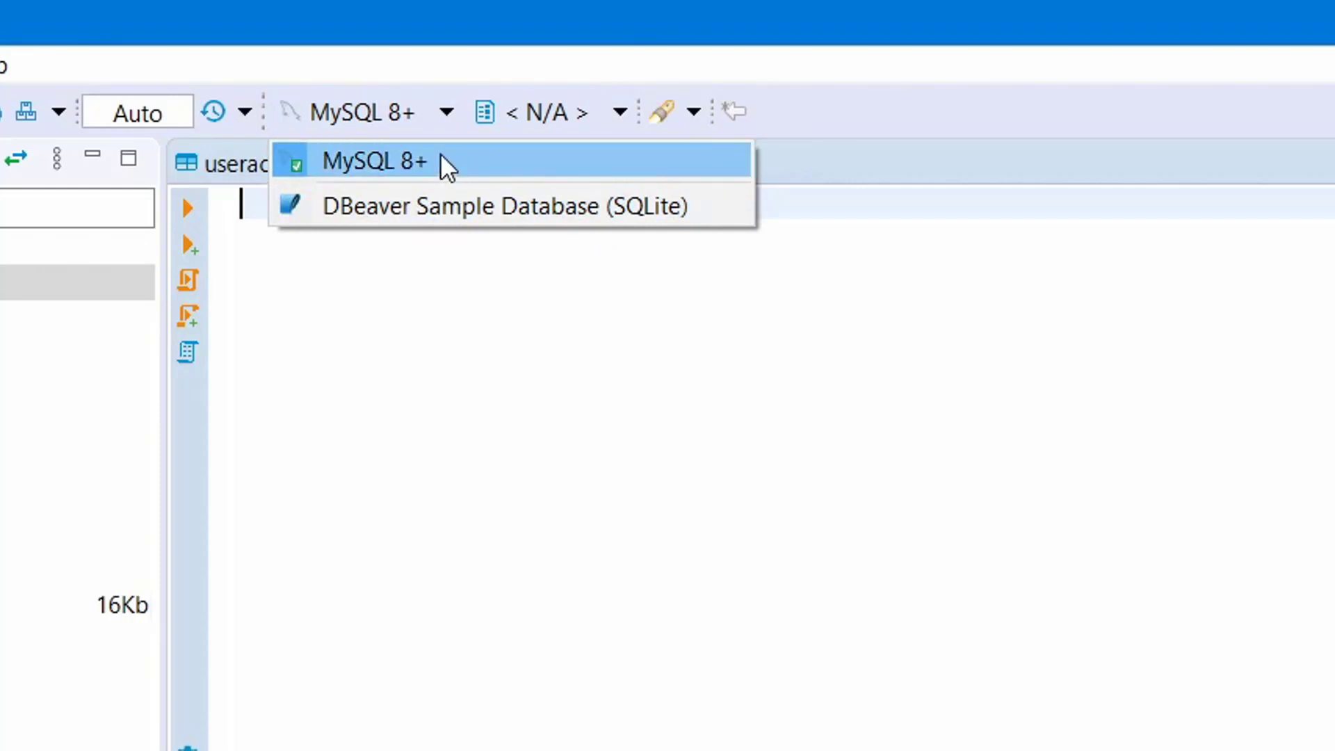
click(449, 112)
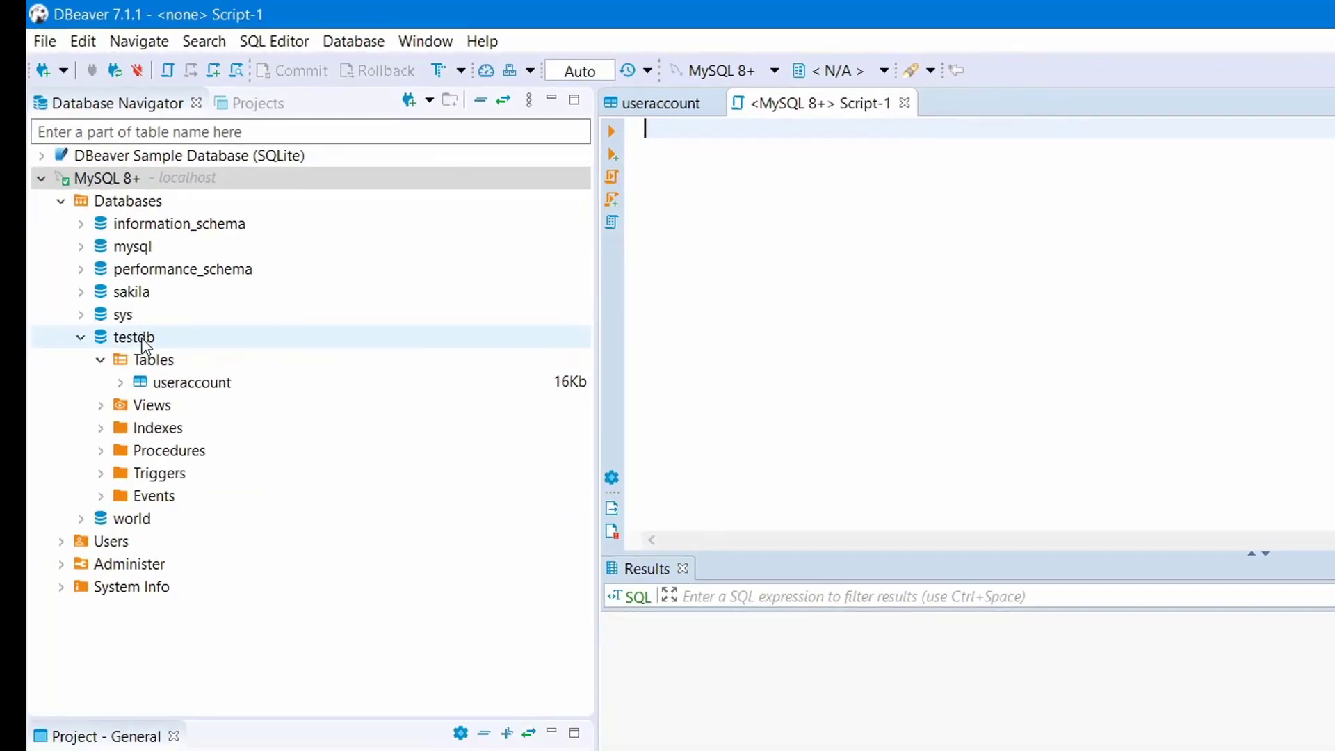
click(143, 342)
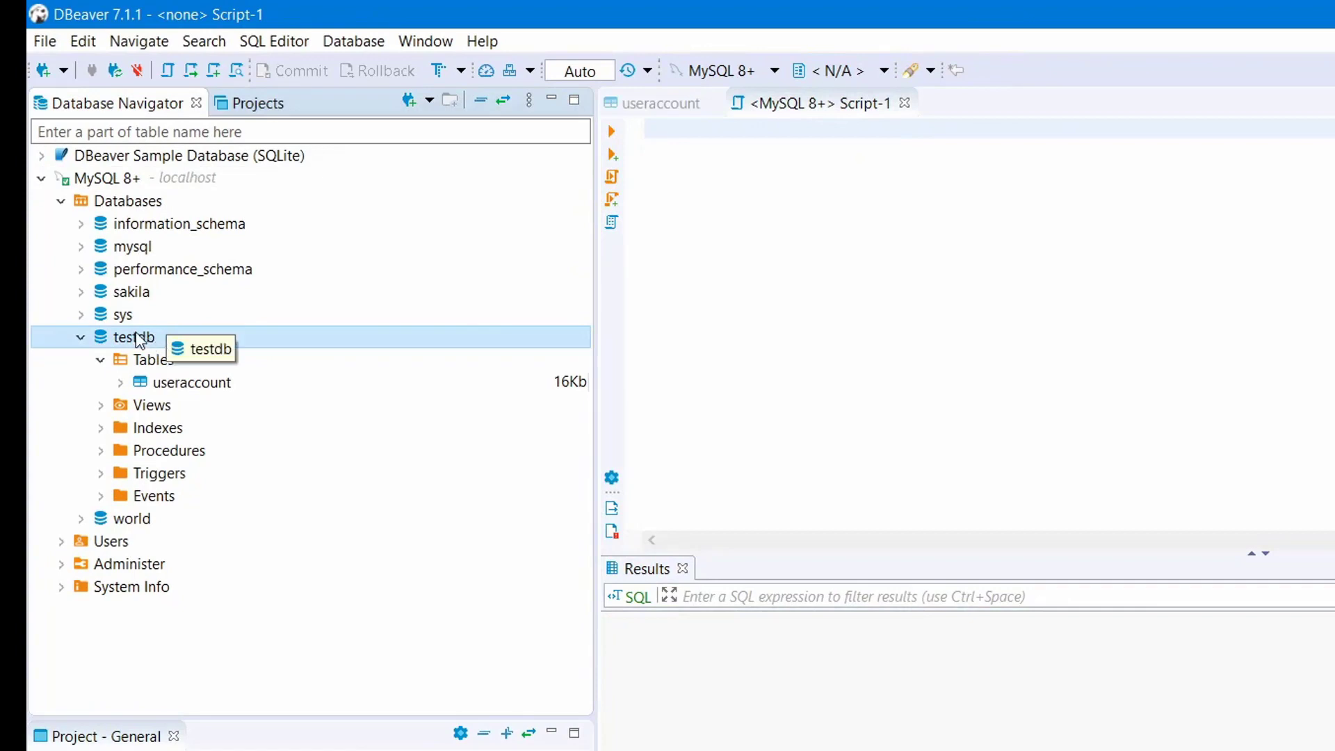
Choose testdb as the script's default catalog.
click(886, 74)
click(820, 174)
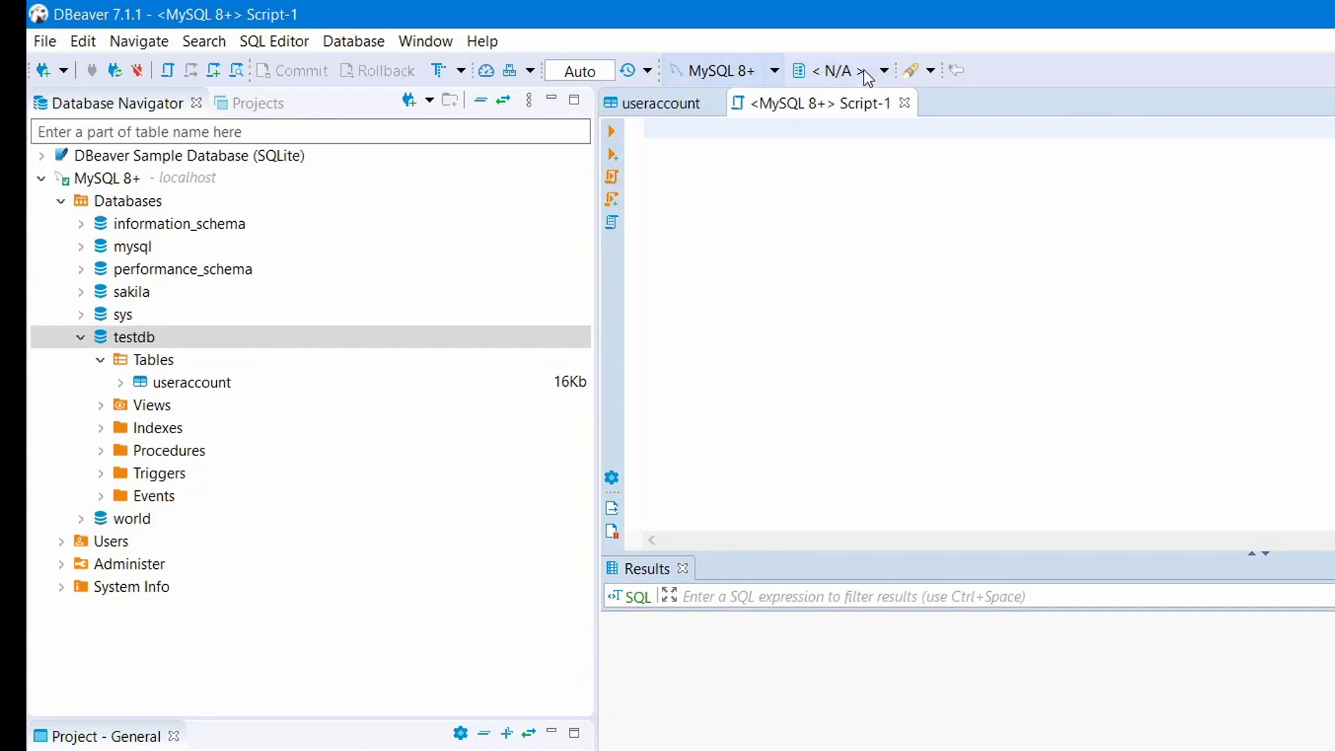
click(838, 70)
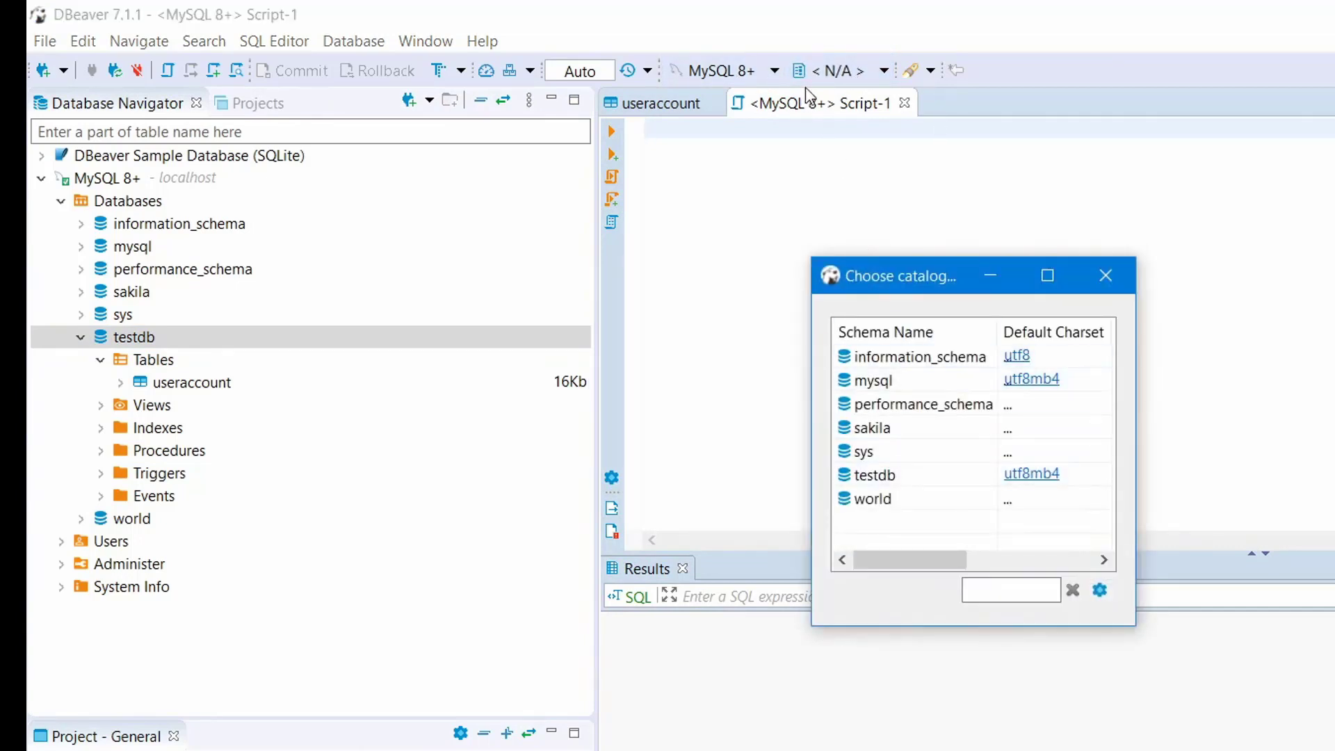
click(889, 475)
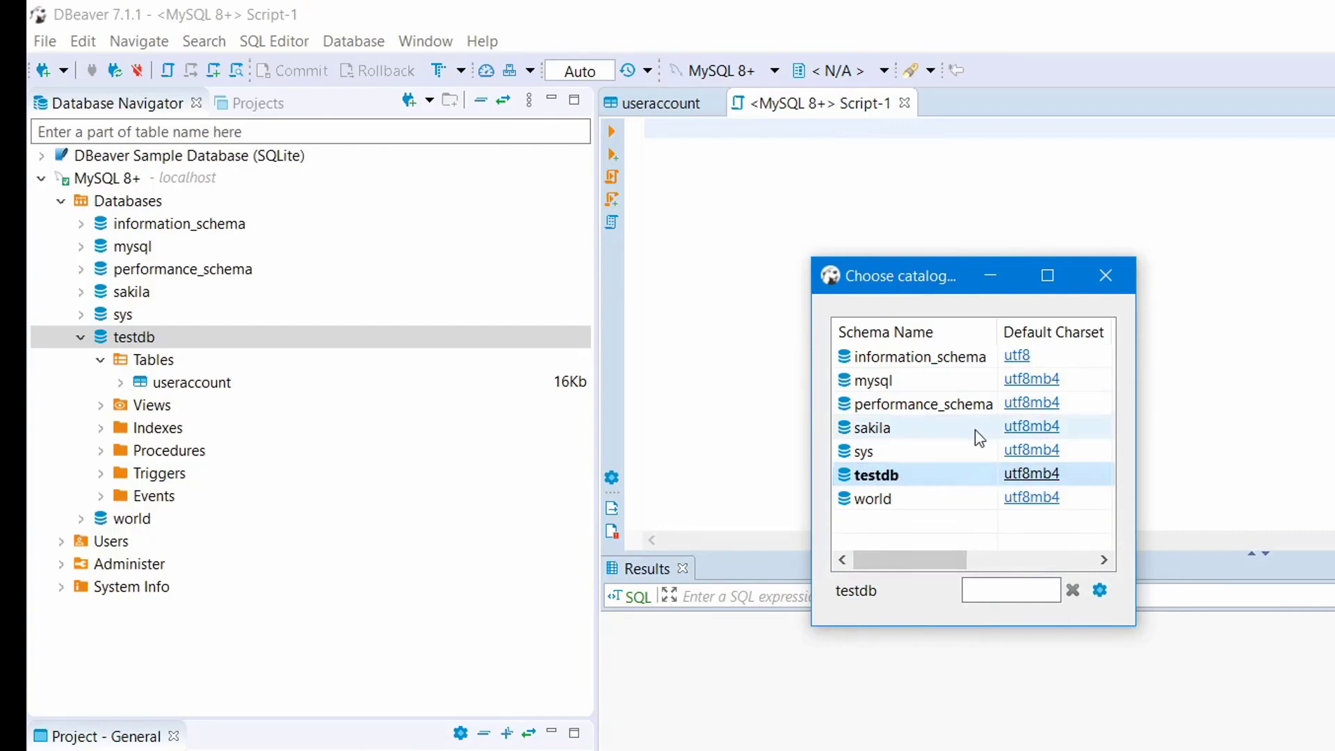
double_click(928, 475)
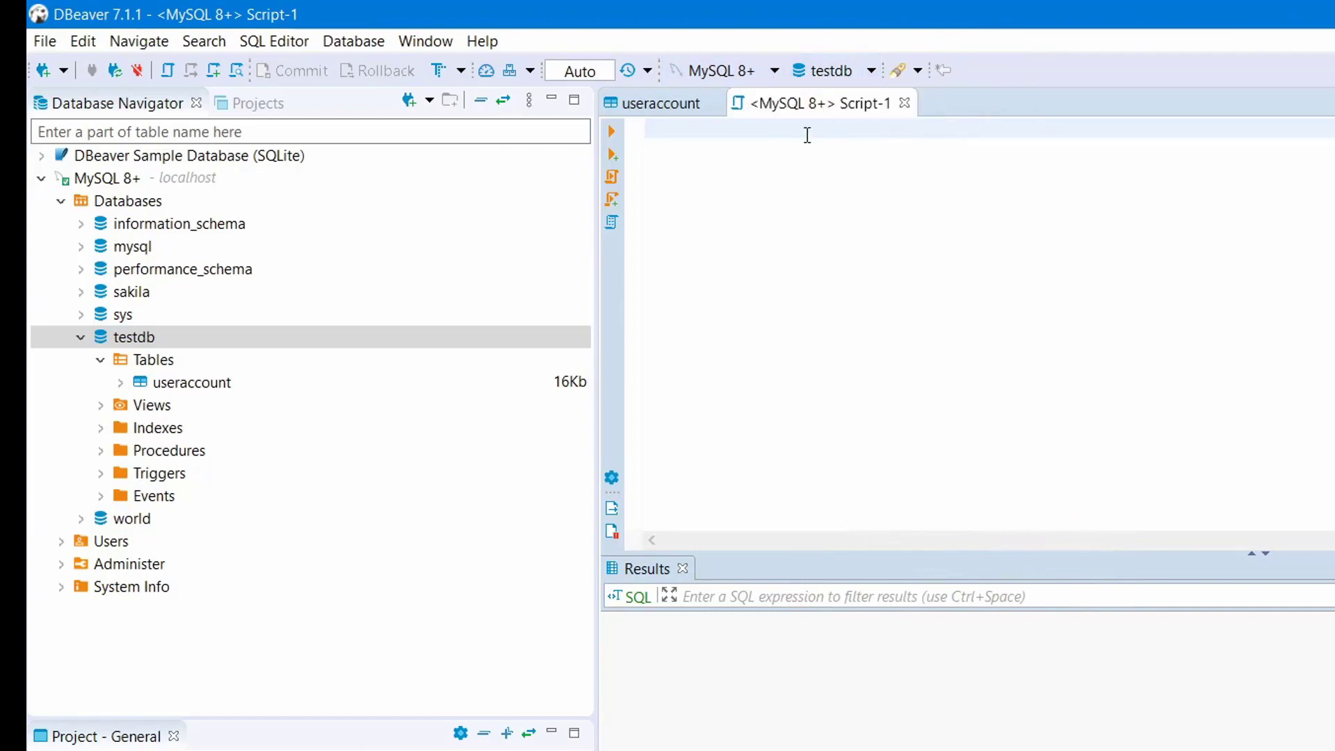
Run select * from useraccount u; to list the id 1 row, then close Script-1.
text(select )
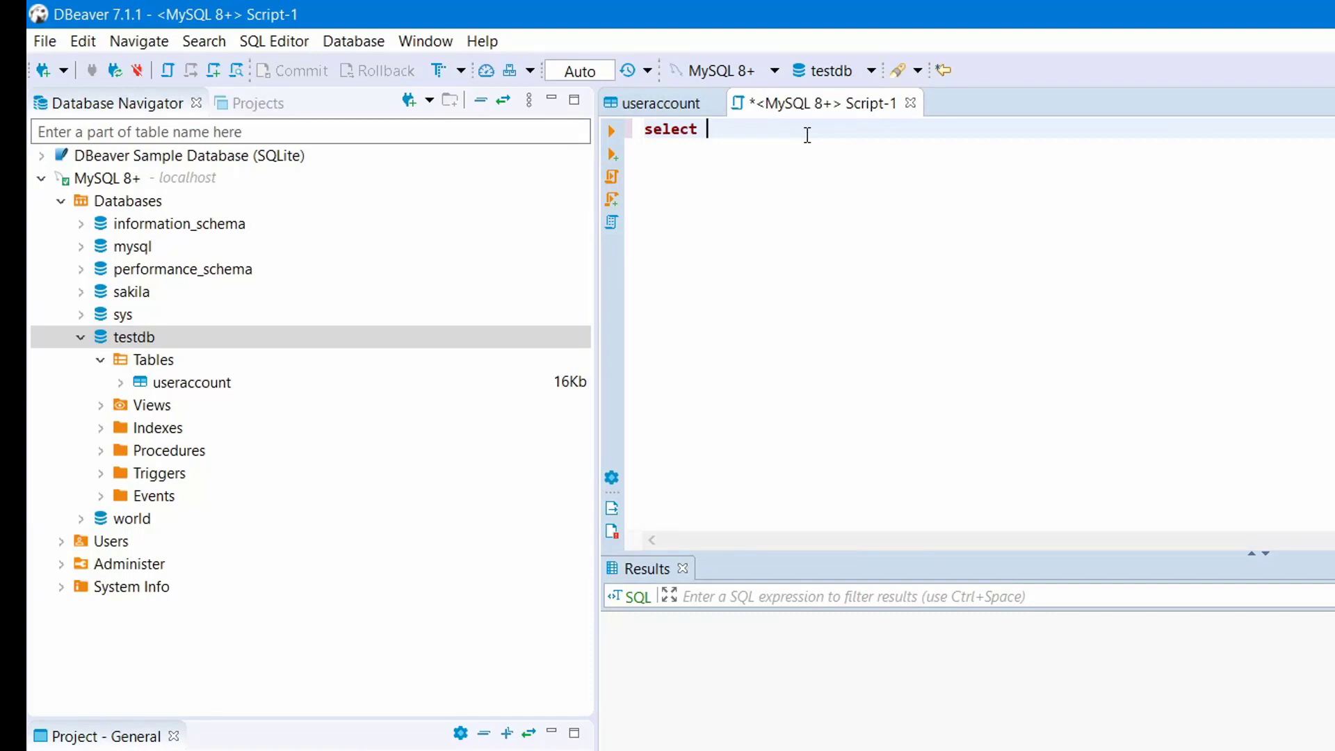
text(* from u)
key(Return)
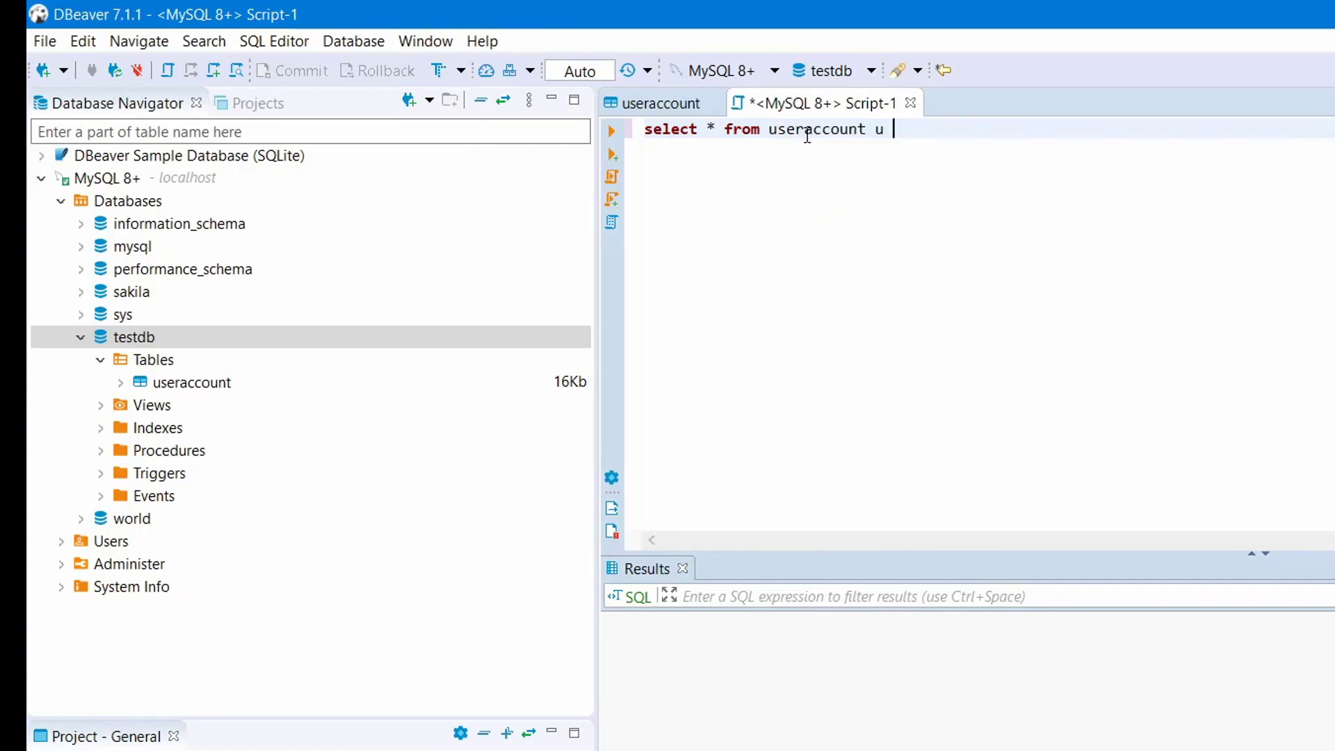
text(;)
click(615, 176)
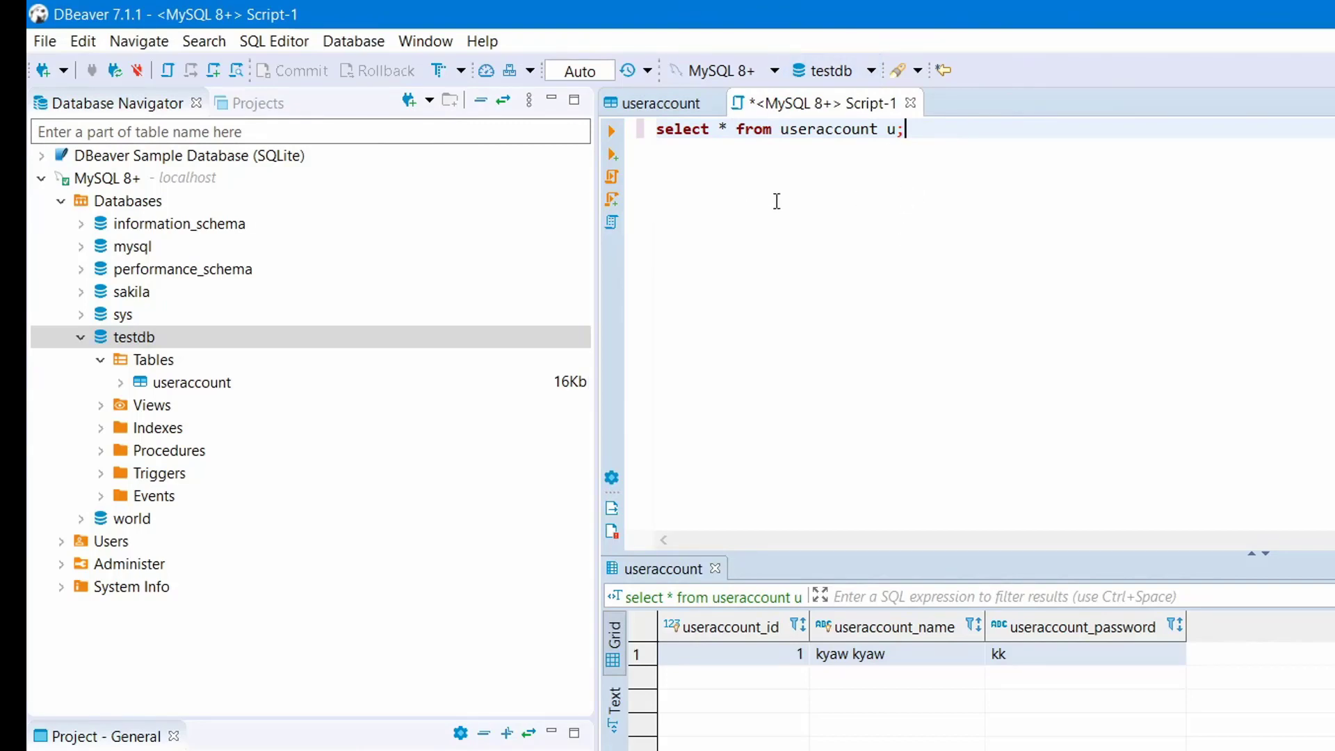
click(912, 105)
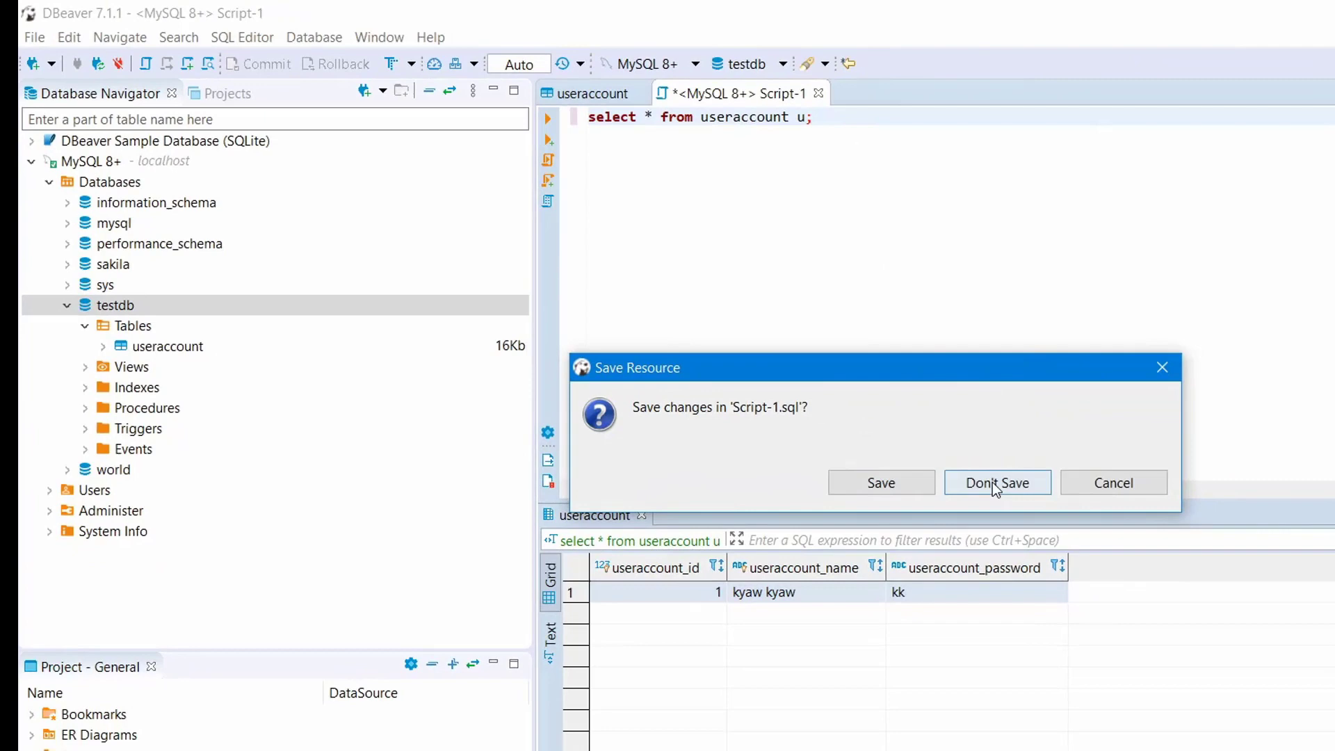
Answer the Script-1 save prompt and minimize DBeaver to the desktop.
click(1107, 533)
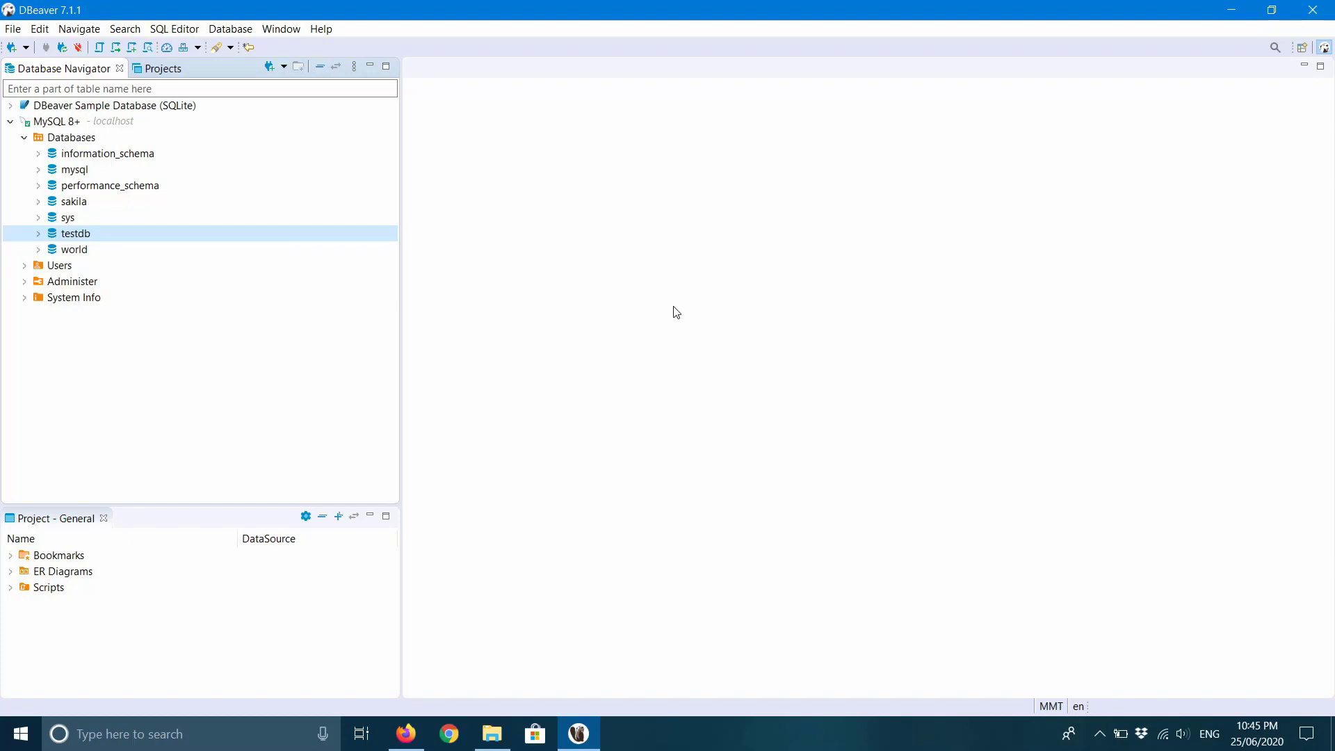
click(1231, 9)
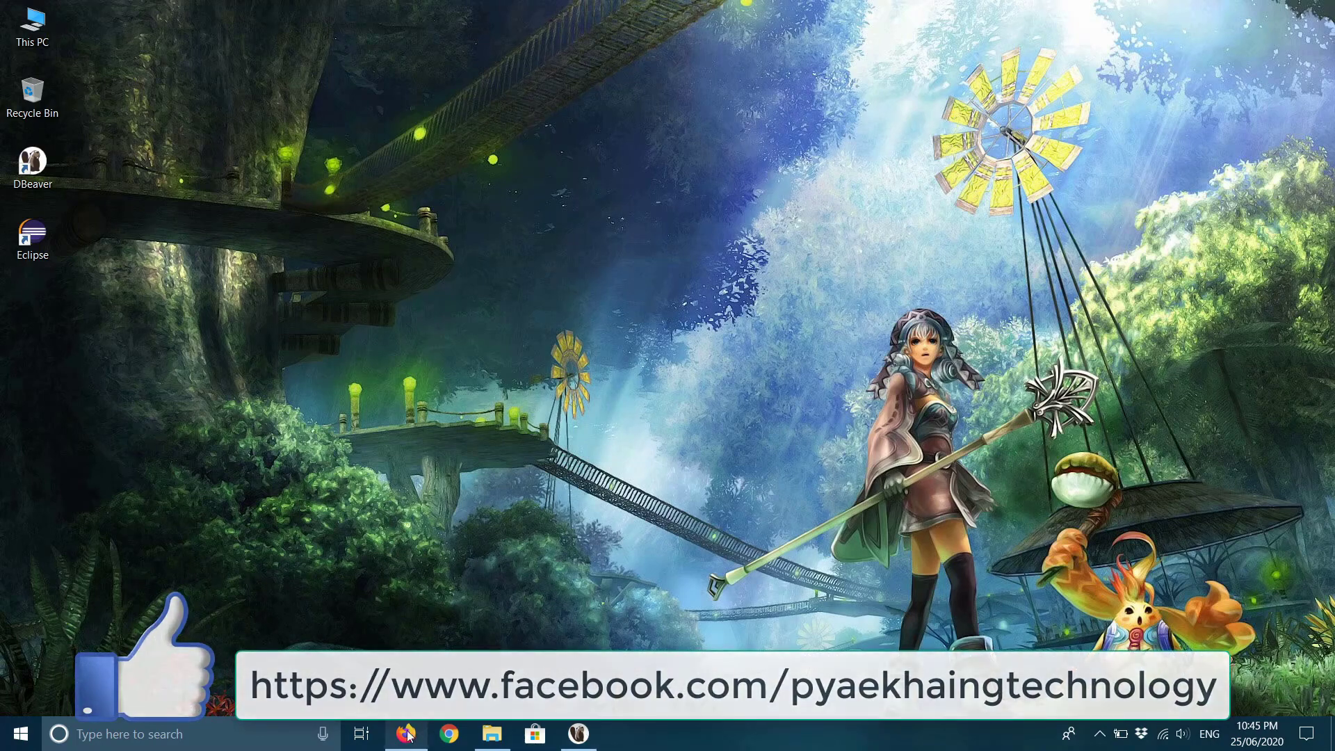
Switch to Firefox and follow the dbeaver.io Sources link to GitHub.
click(407, 733)
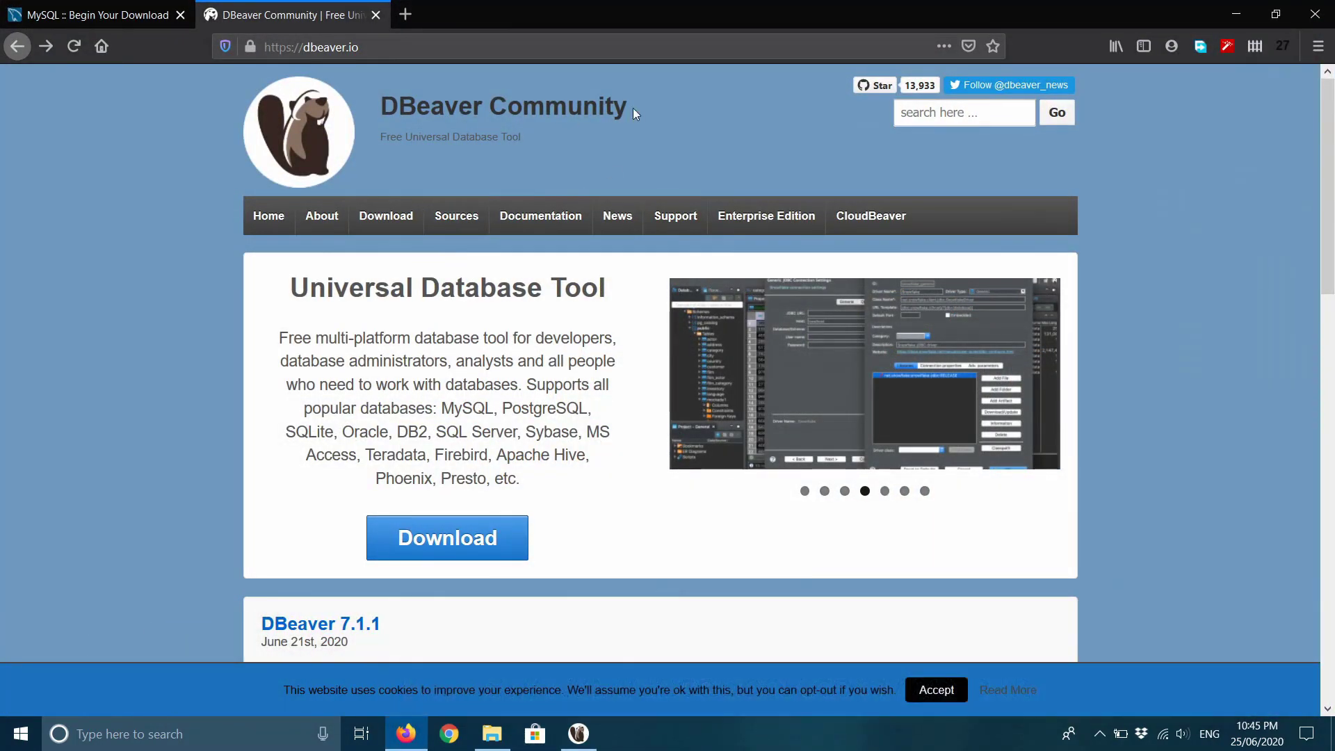
scroll(634, 110, down, 4)
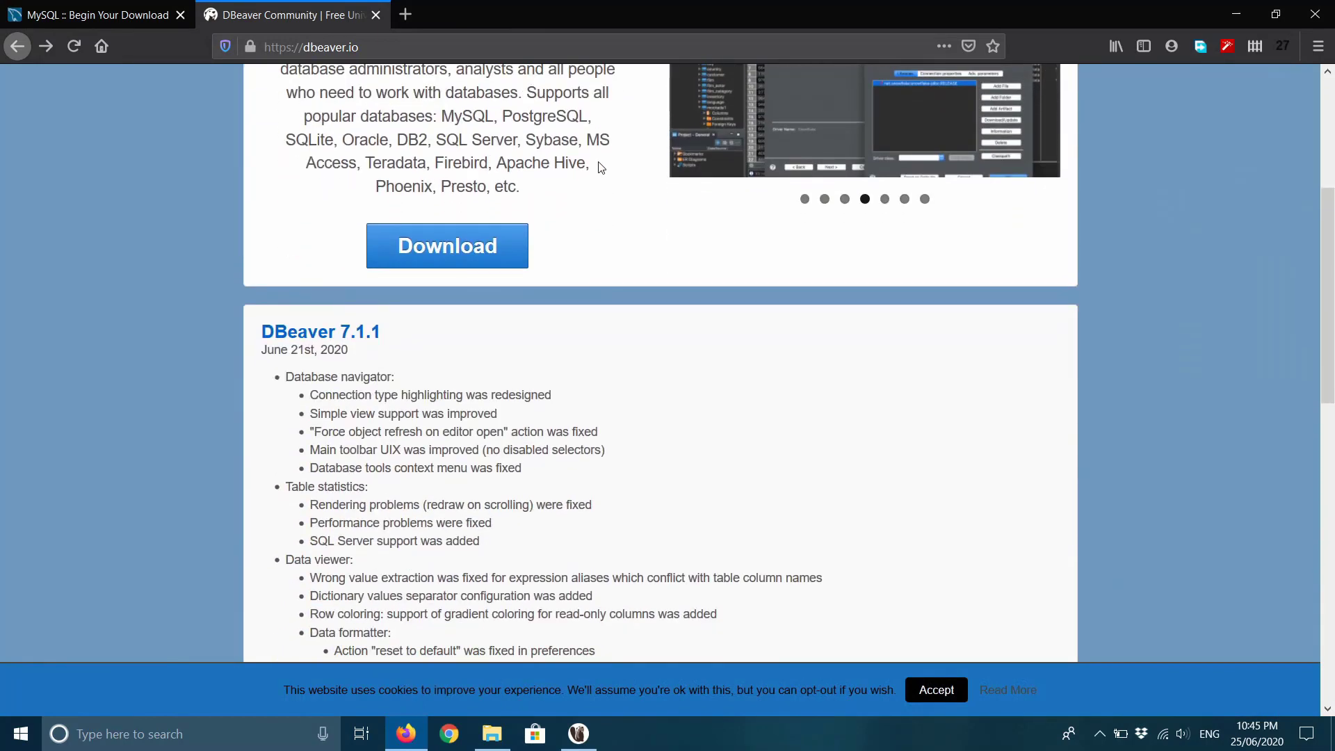
scroll(601, 167, up, 4)
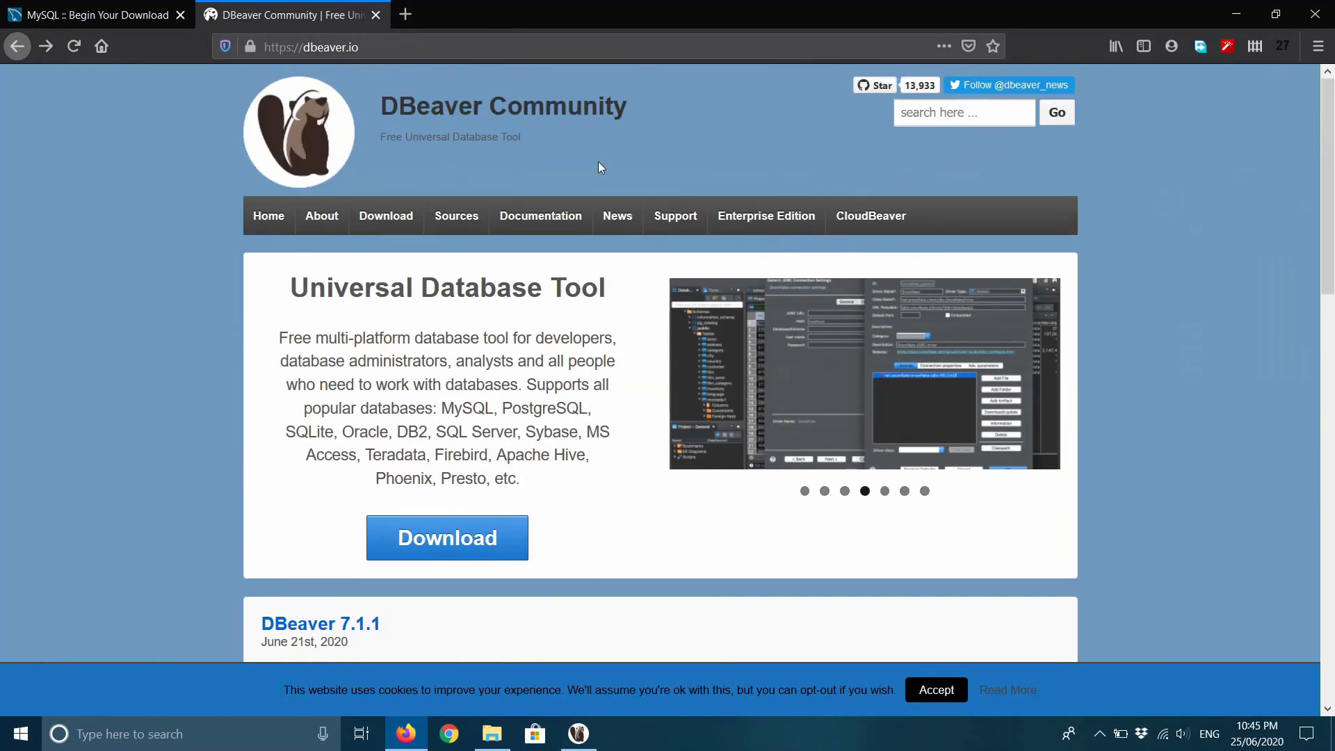
click(458, 221)
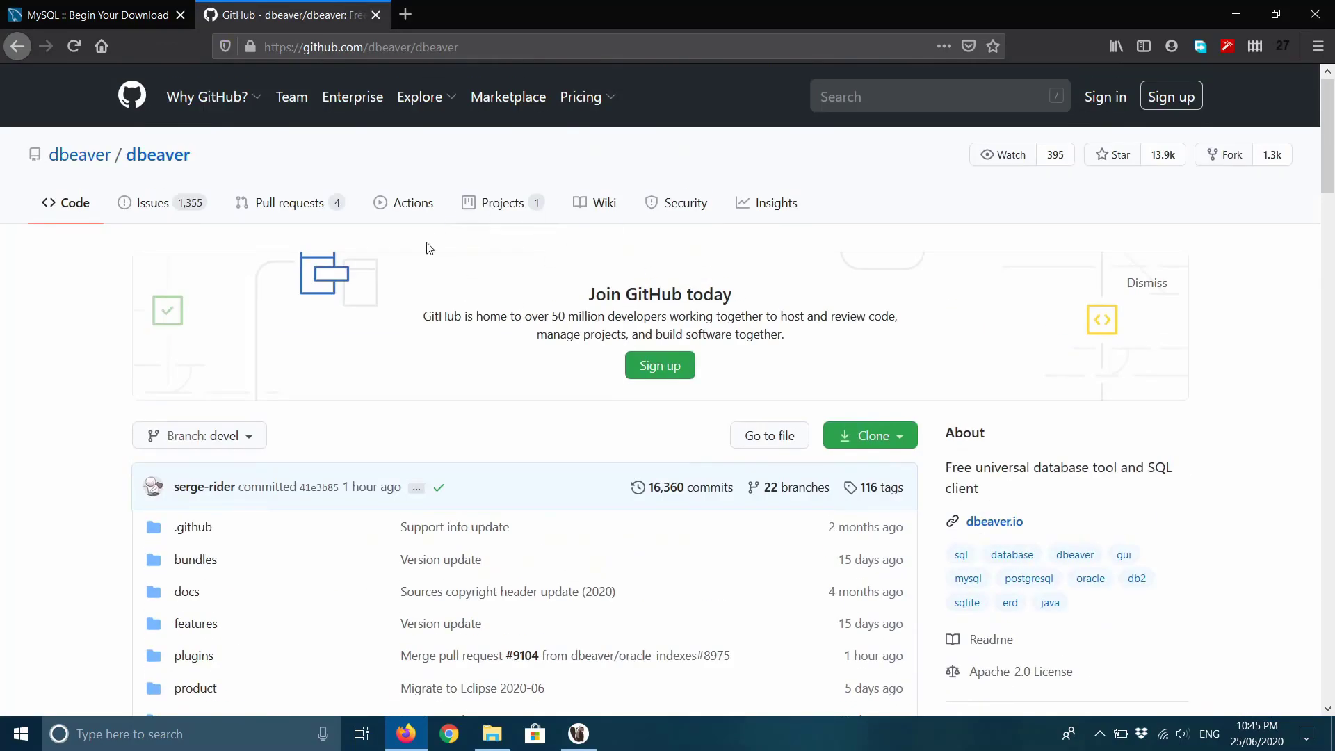
Scroll through the dbeaver/dbeaver repository page down to its README notes.
scroll(485, 342, down, 10)
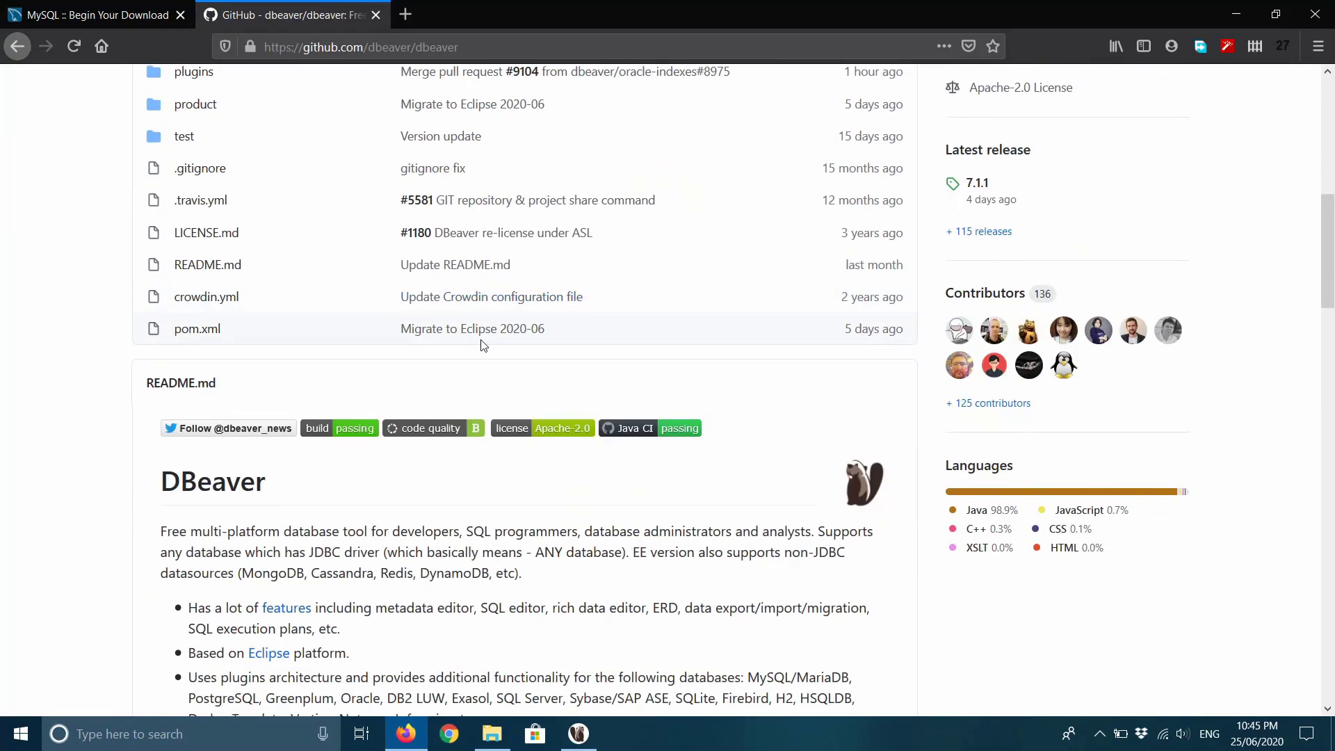
scroll(481, 342, down, 8)
scroll(482, 339, down, 2)
scroll(481, 340, up, 20)
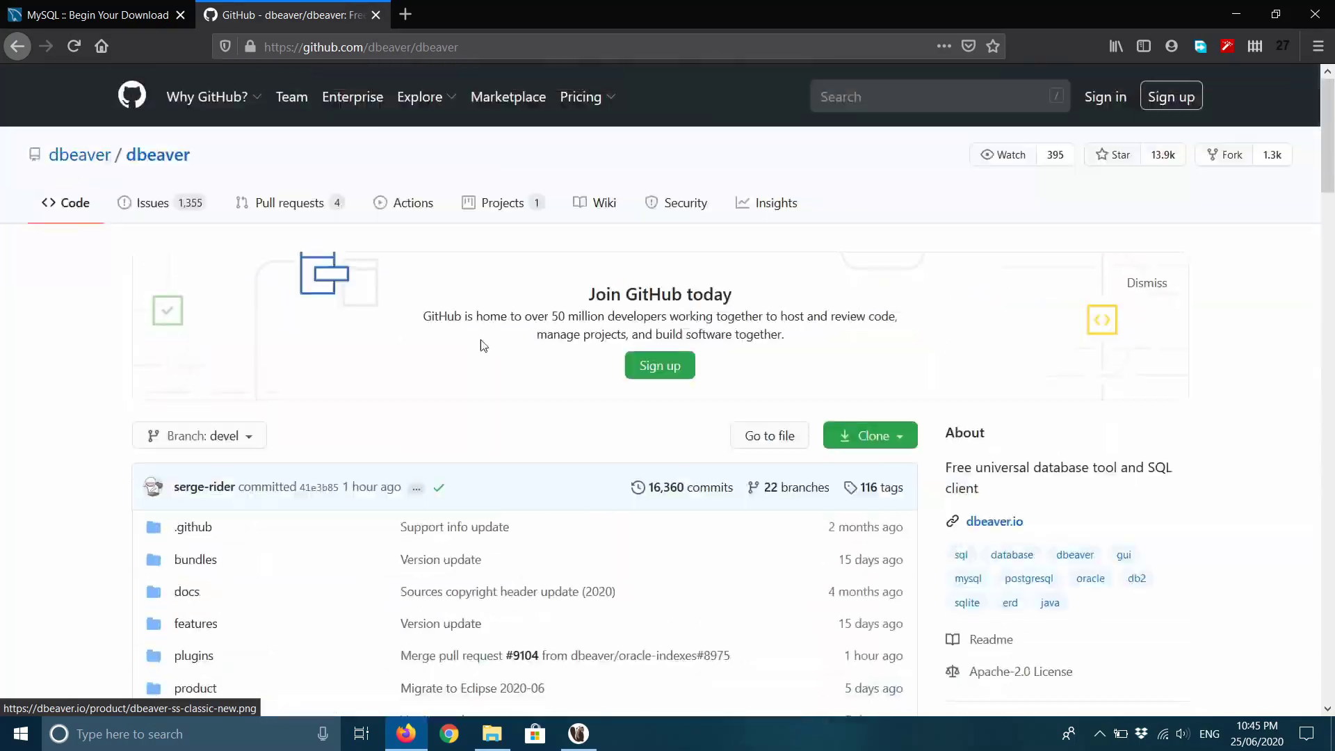
scroll(482, 340, down, 20)
scroll(482, 345, down, 6)
scroll(482, 346, up, 20)
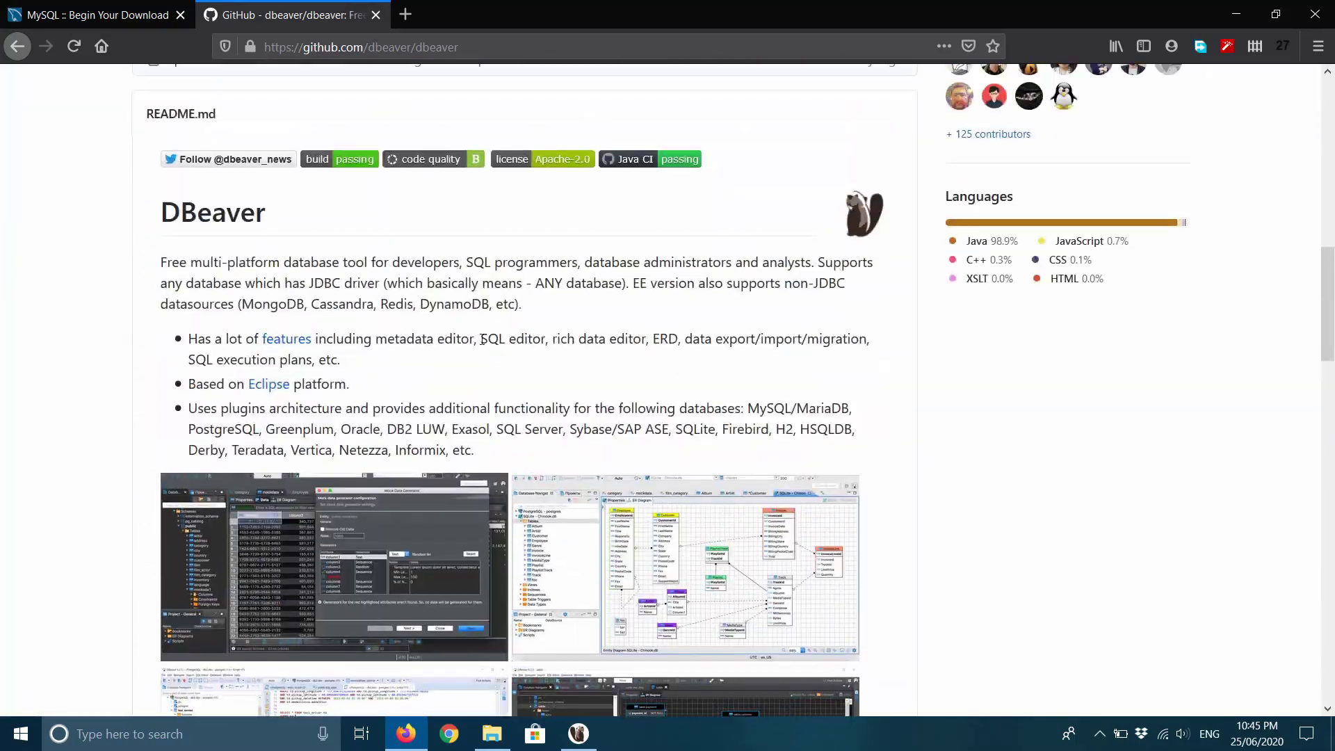
scroll(483, 345, down, 20)
scroll(483, 346, down, 8)
scroll(481, 346, up, 20)
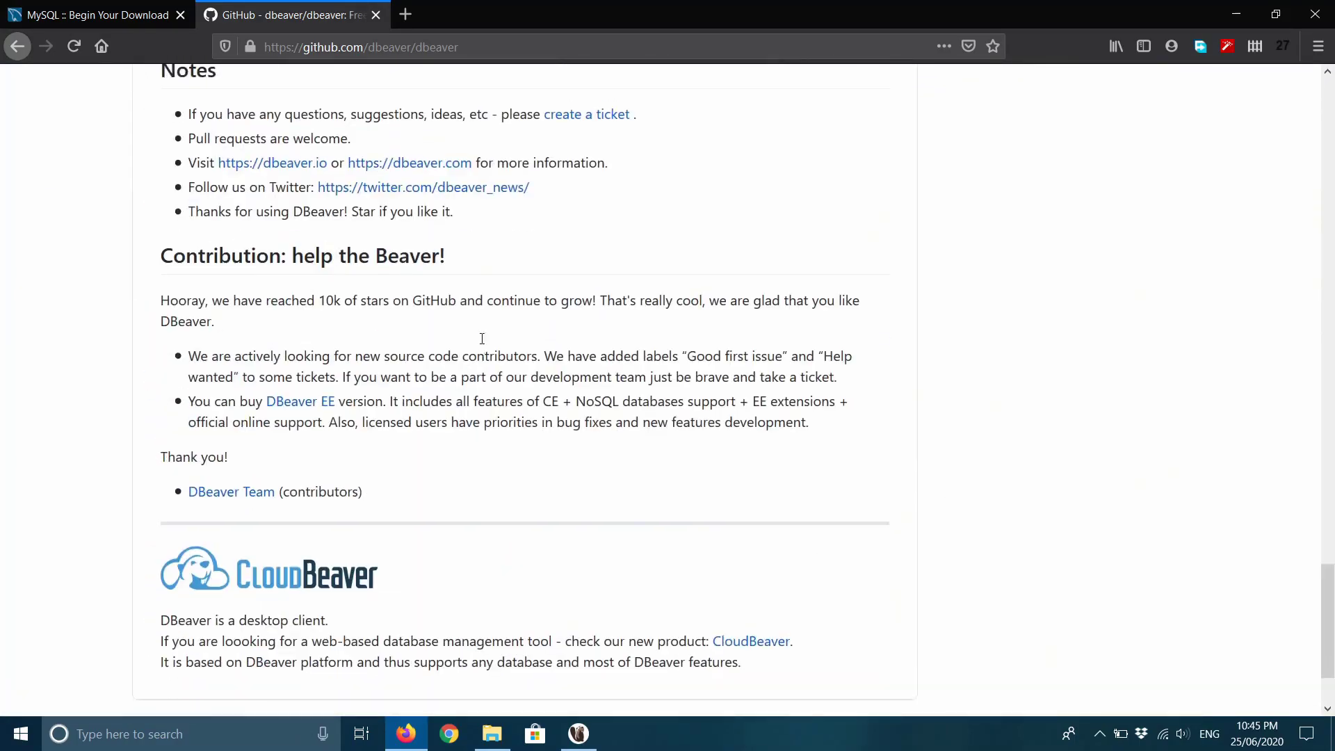